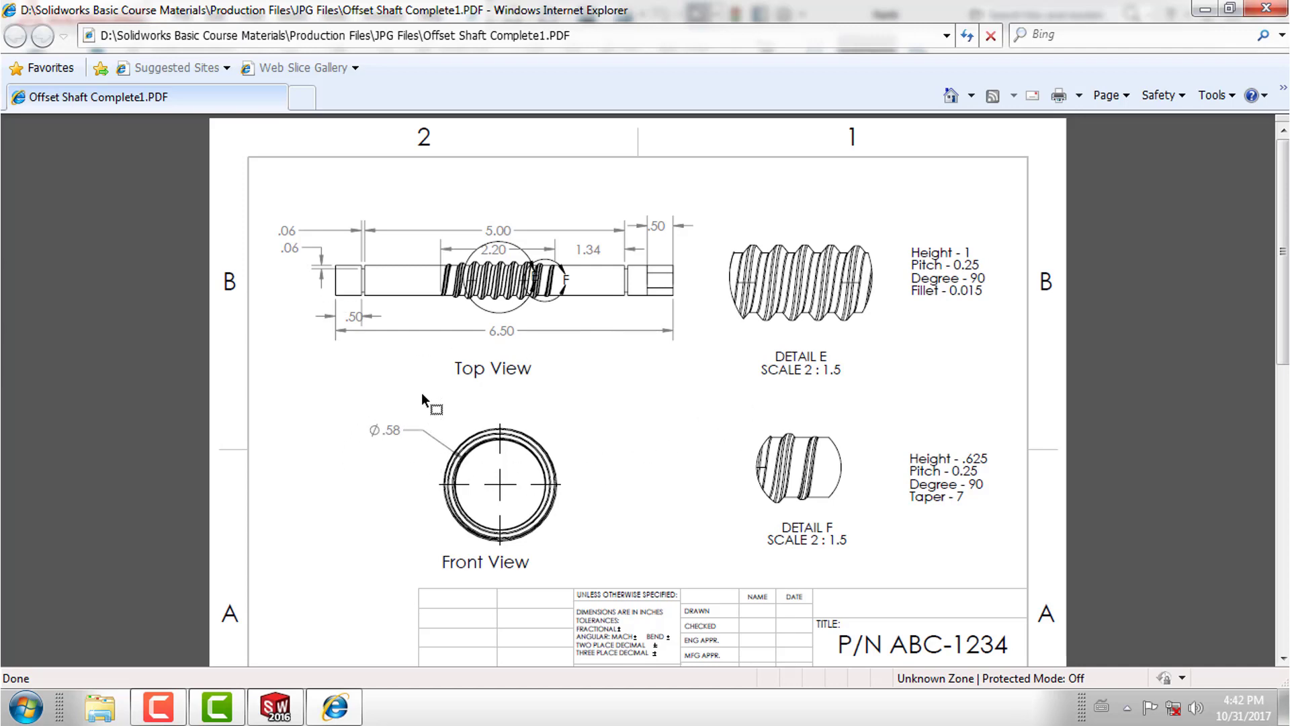
# Minimize the Internet Explorer drawing so the SolidWorks part window shows.
pyautogui.click(1203, 15)
# Sketch an origin-centred circle on the Front Plane and switch document units to IPS.
pyautogui.click(88, 316)
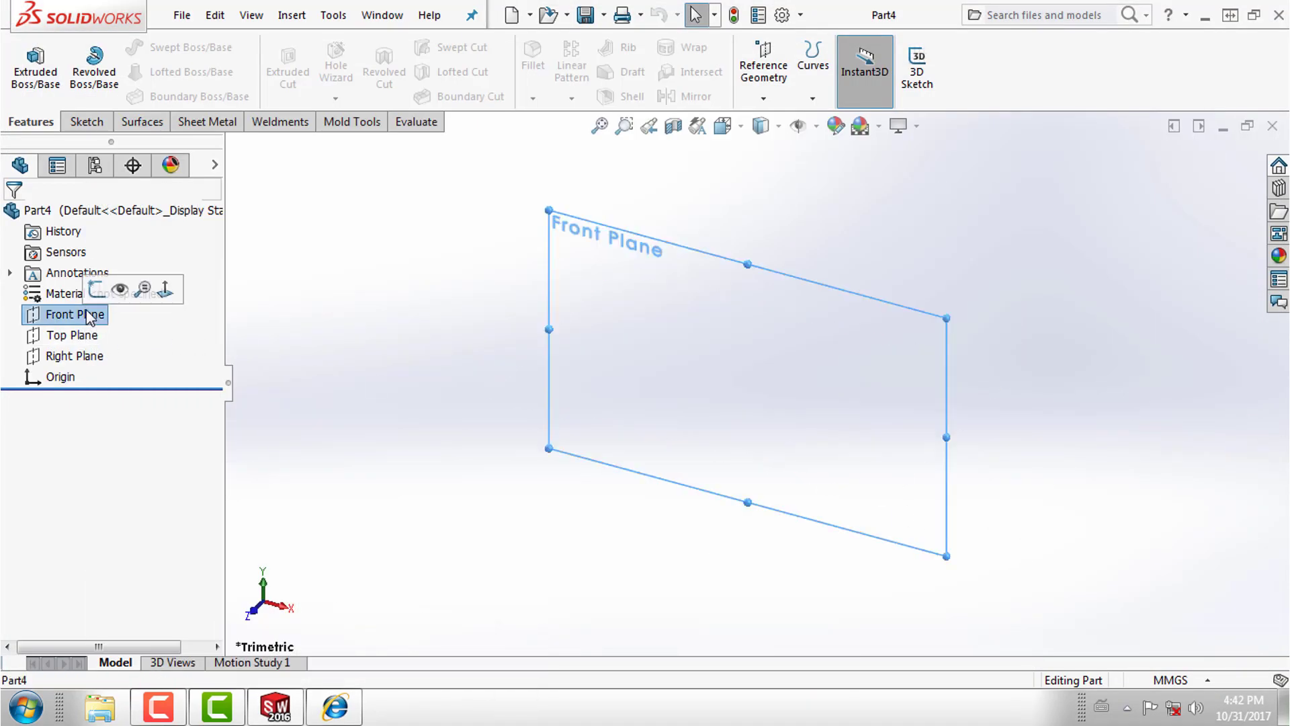
pyautogui.click(96, 289)
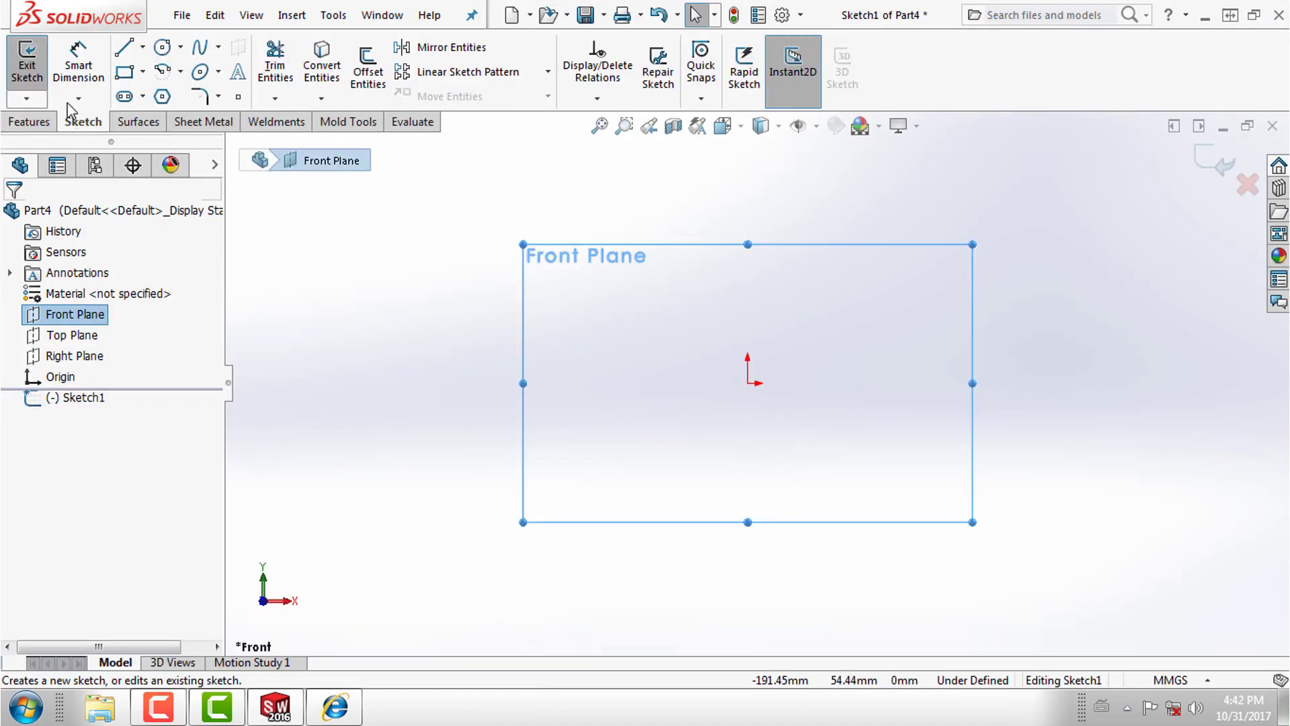
pyautogui.click(162, 46)
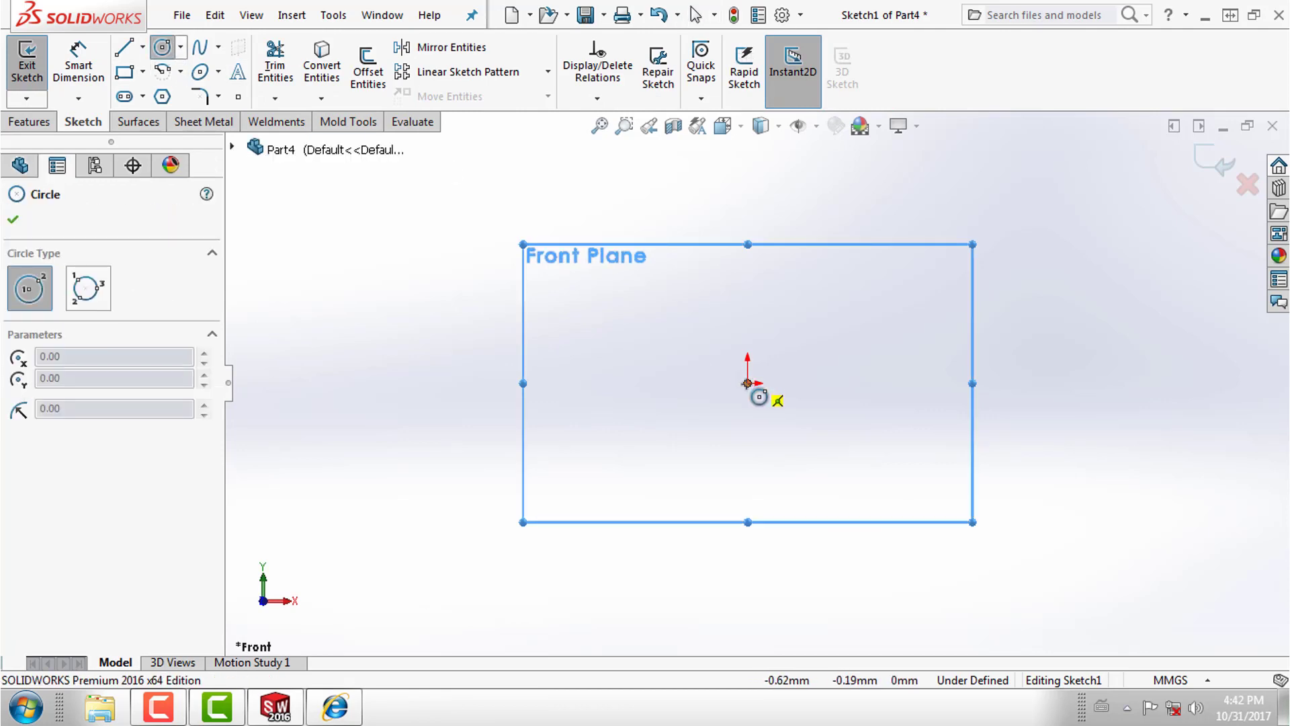
pyautogui.click(747, 383)
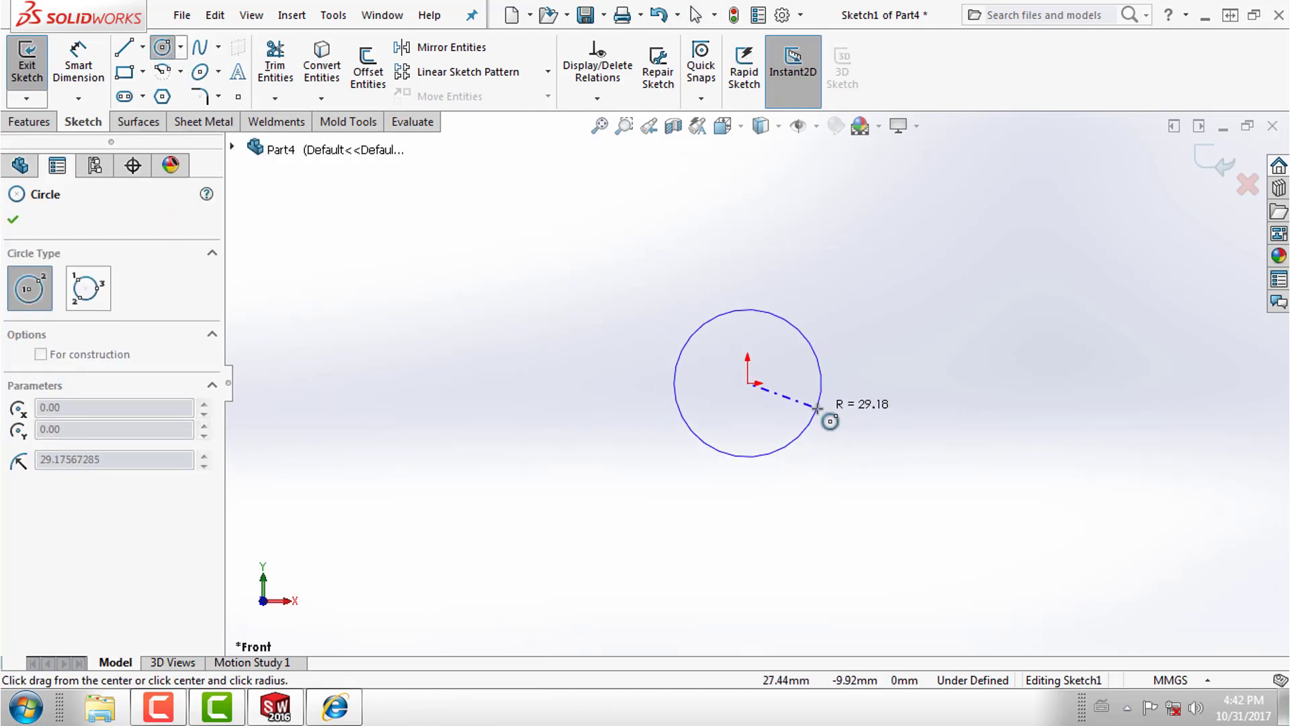
pyautogui.click(817, 408)
pyautogui.click(1181, 680)
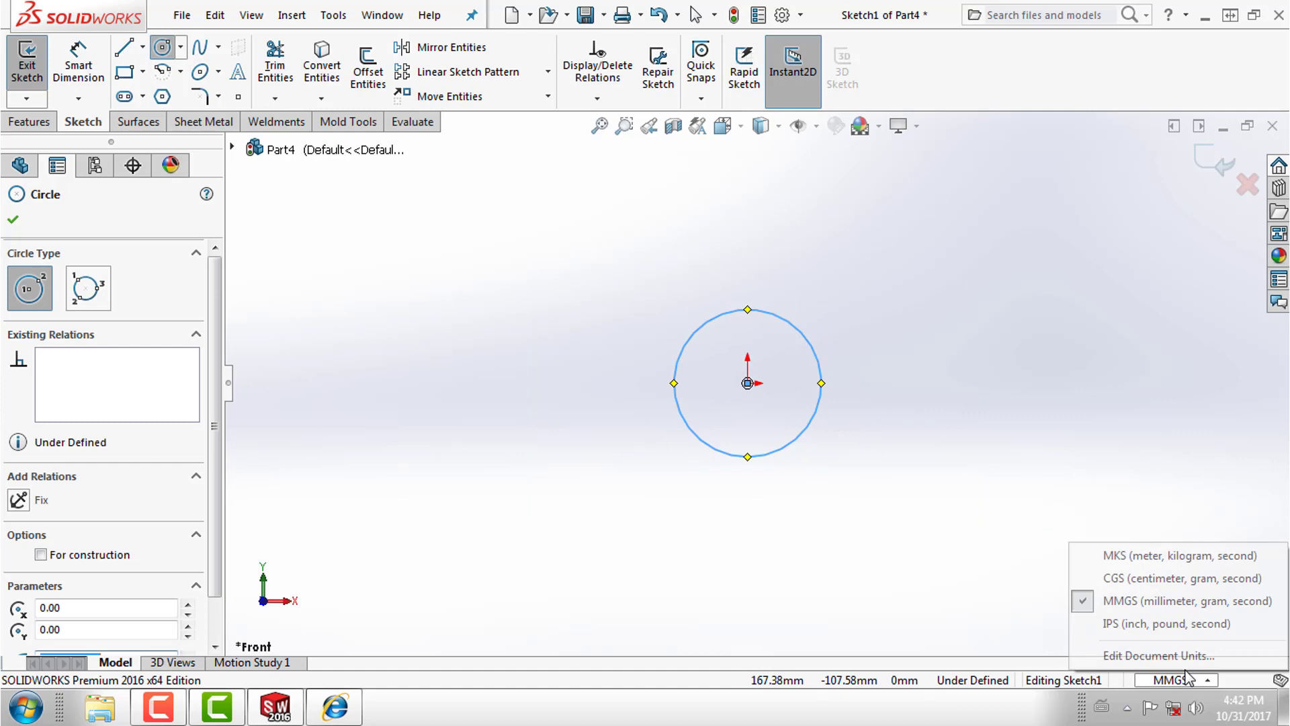
pyautogui.click(1190, 623)
pyautogui.click(1214, 162)
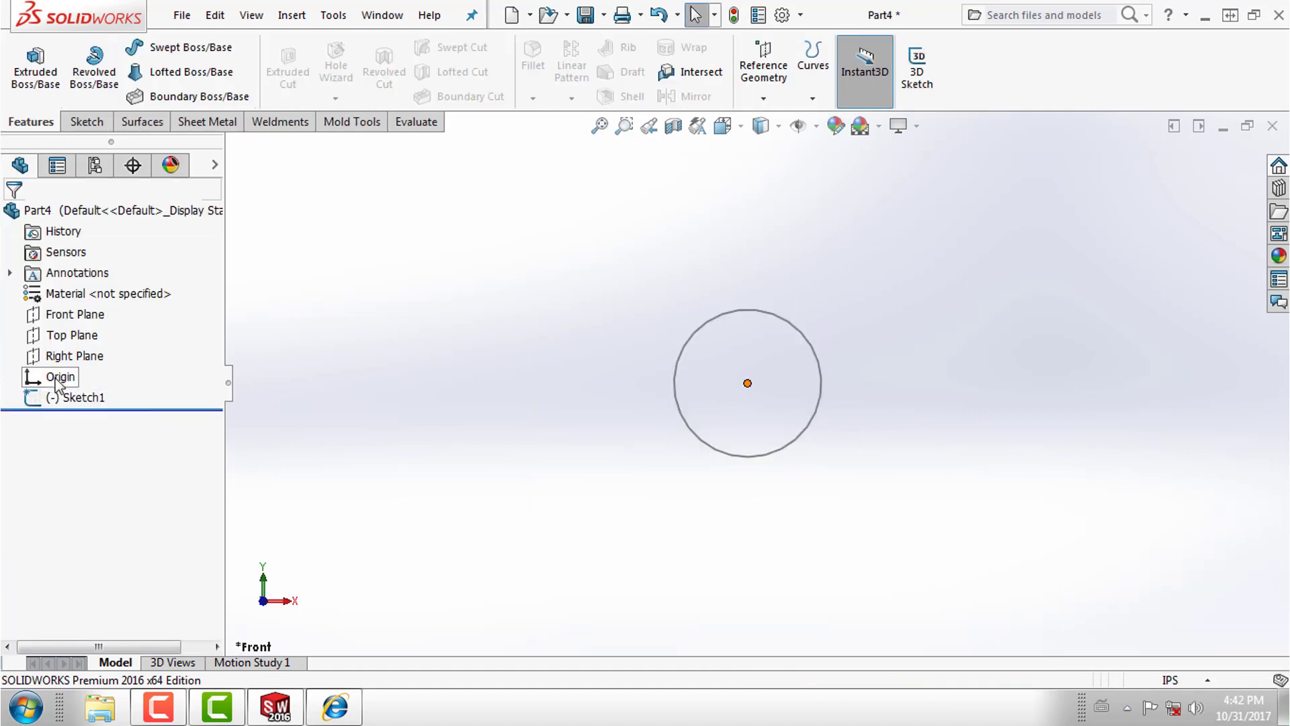
# Edit Sketch1 and dimension the circle's diameter to 0.58 in.
pyautogui.click(90, 390)
pyautogui.click(99, 341)
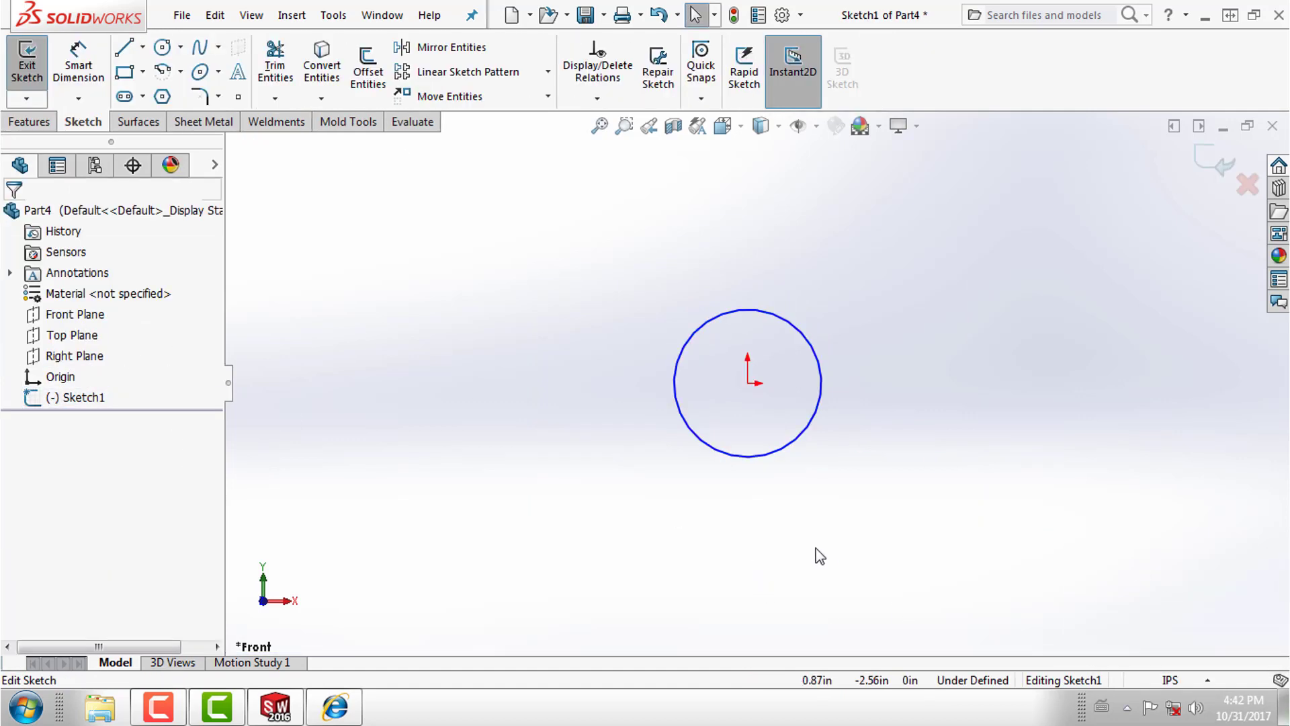
pyautogui.moveTo(920, 555); pyautogui.dragTo(924, 480, button='right')
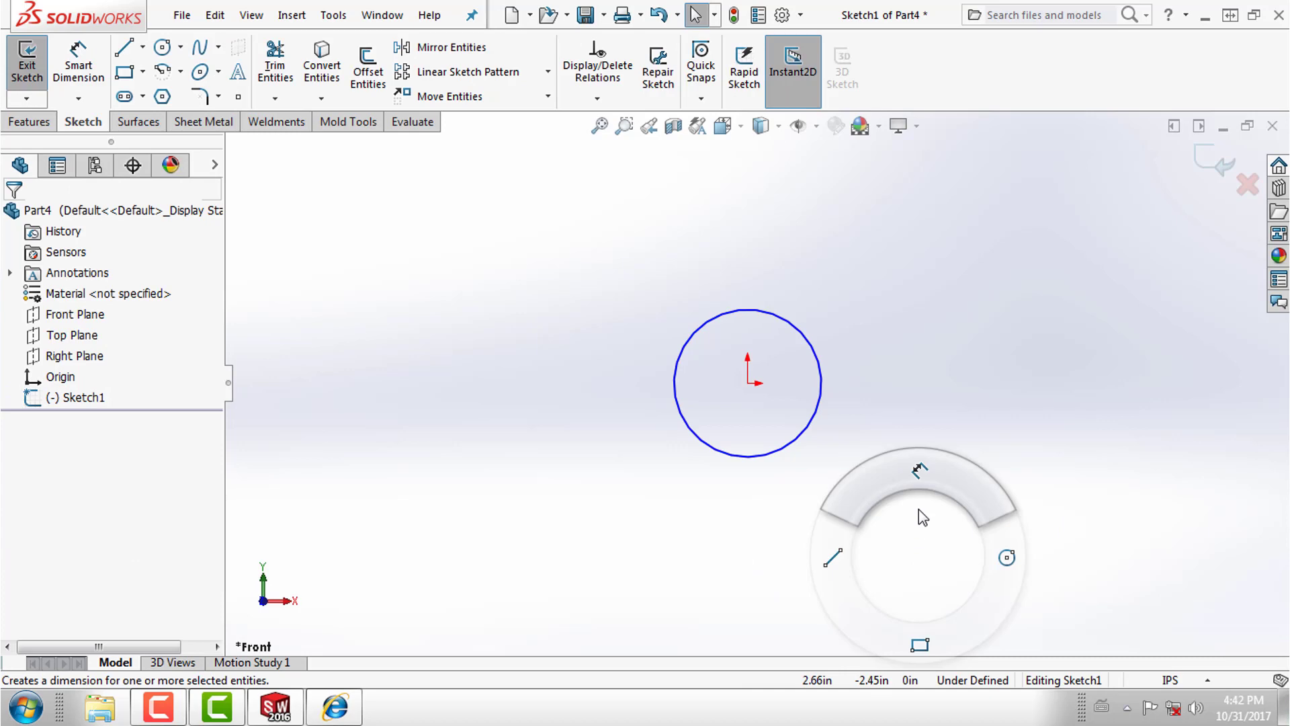
pyautogui.click(814, 390)
pyautogui.click(940, 303)
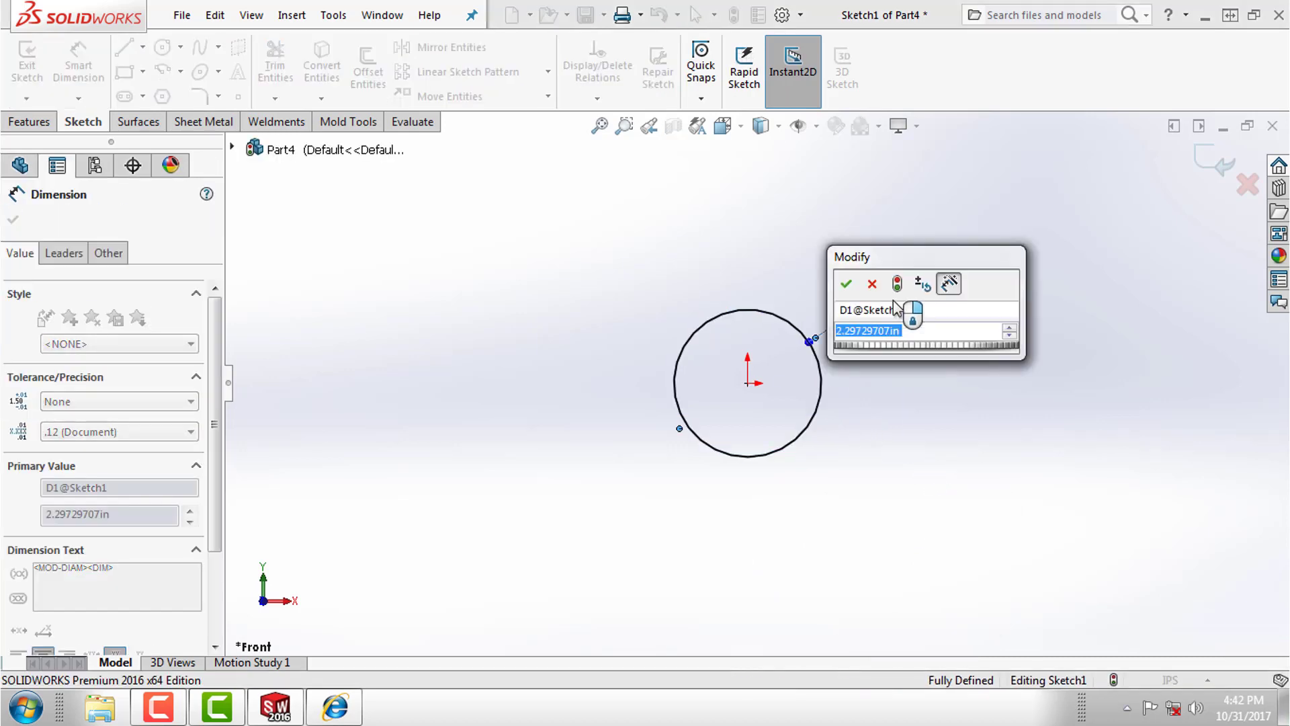
pyautogui.write('.58')
pyautogui.press('Return')
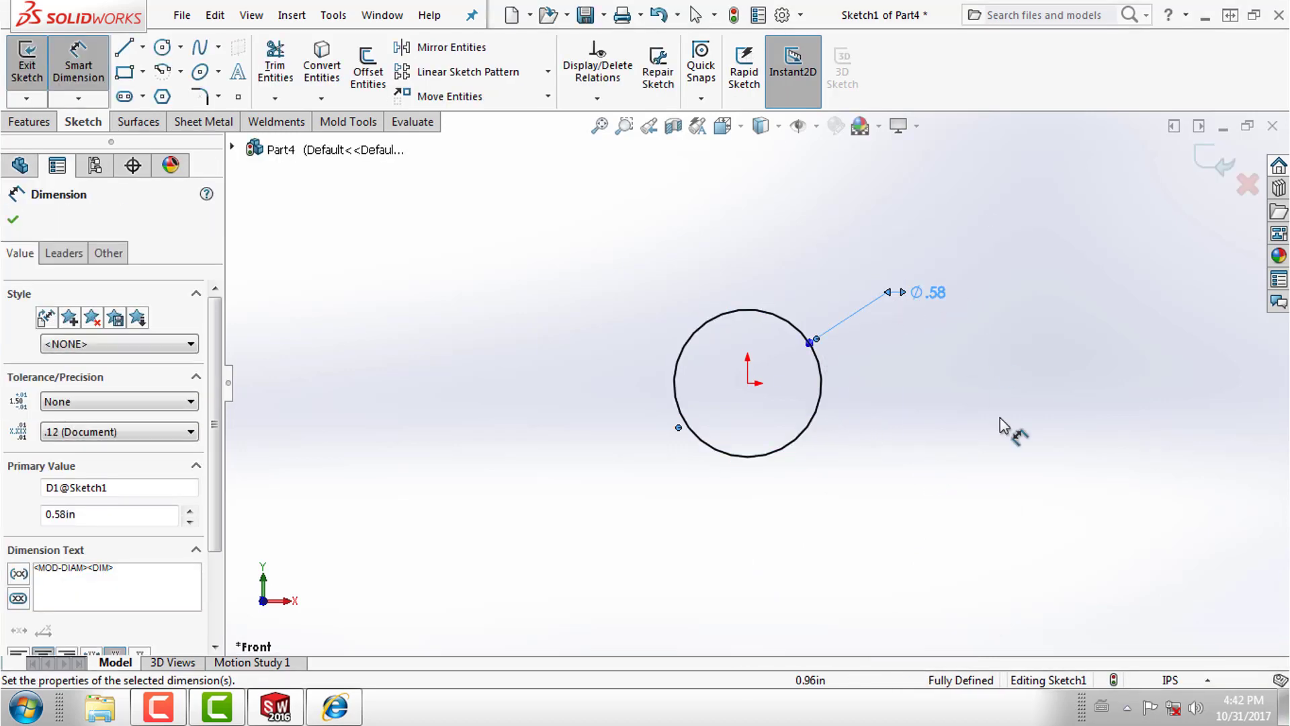
pyautogui.click(1001, 430)
pyautogui.moveTo(579, 518); pyautogui.dragTo(557, 406, button='right')
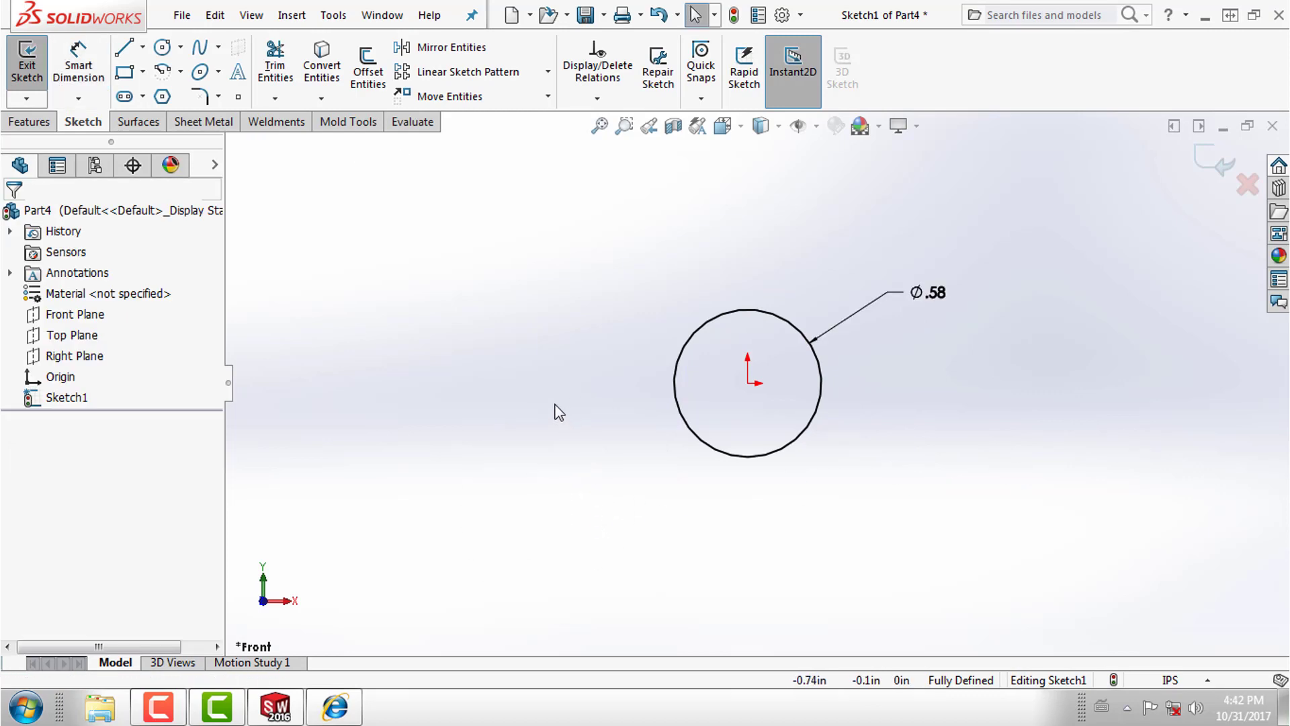
# Start an Extruded Boss/Base on the circle, Blind, with direction reversed.
pyautogui.click(47, 125)
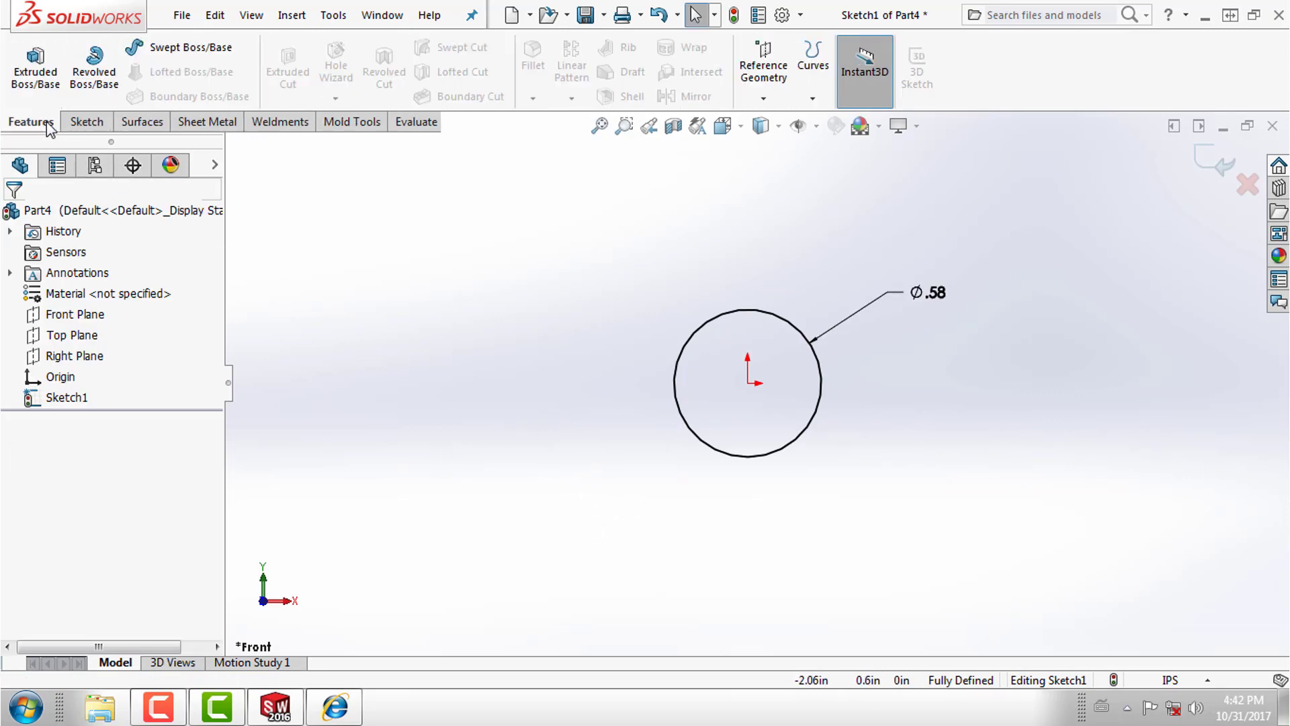
pyautogui.click(35, 64)
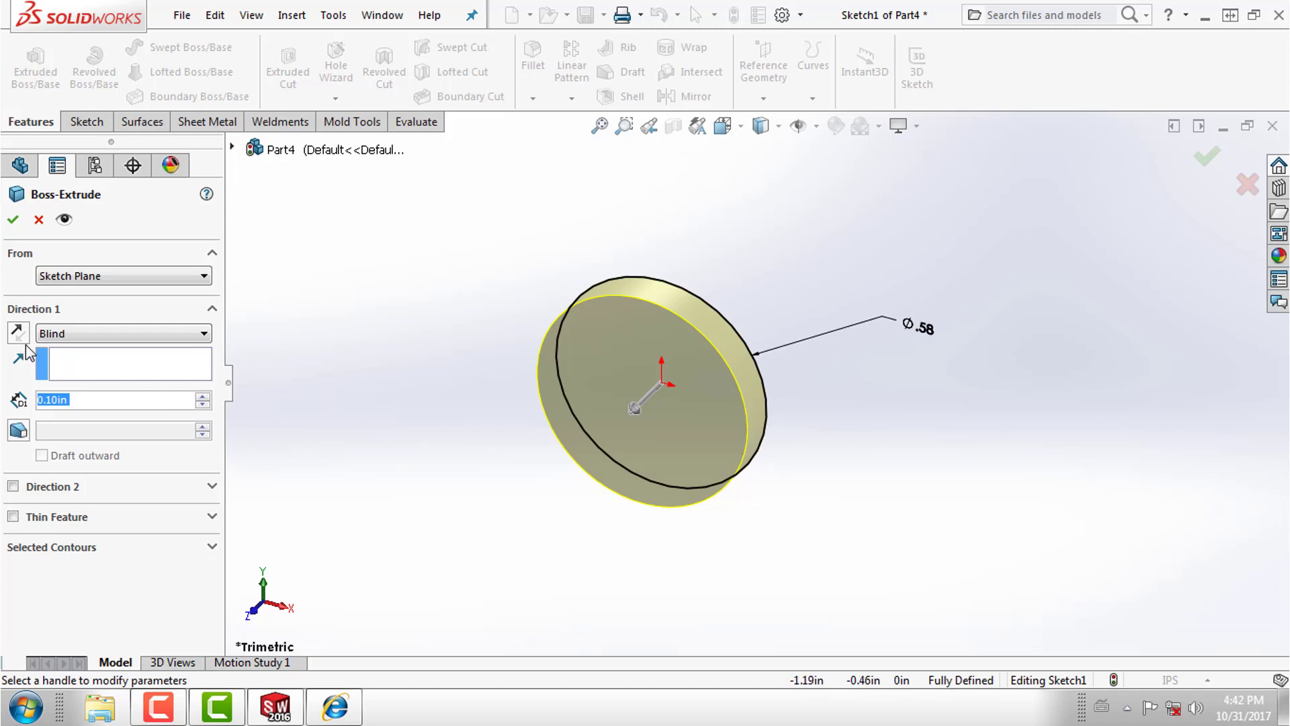
pyautogui.click(77, 334)
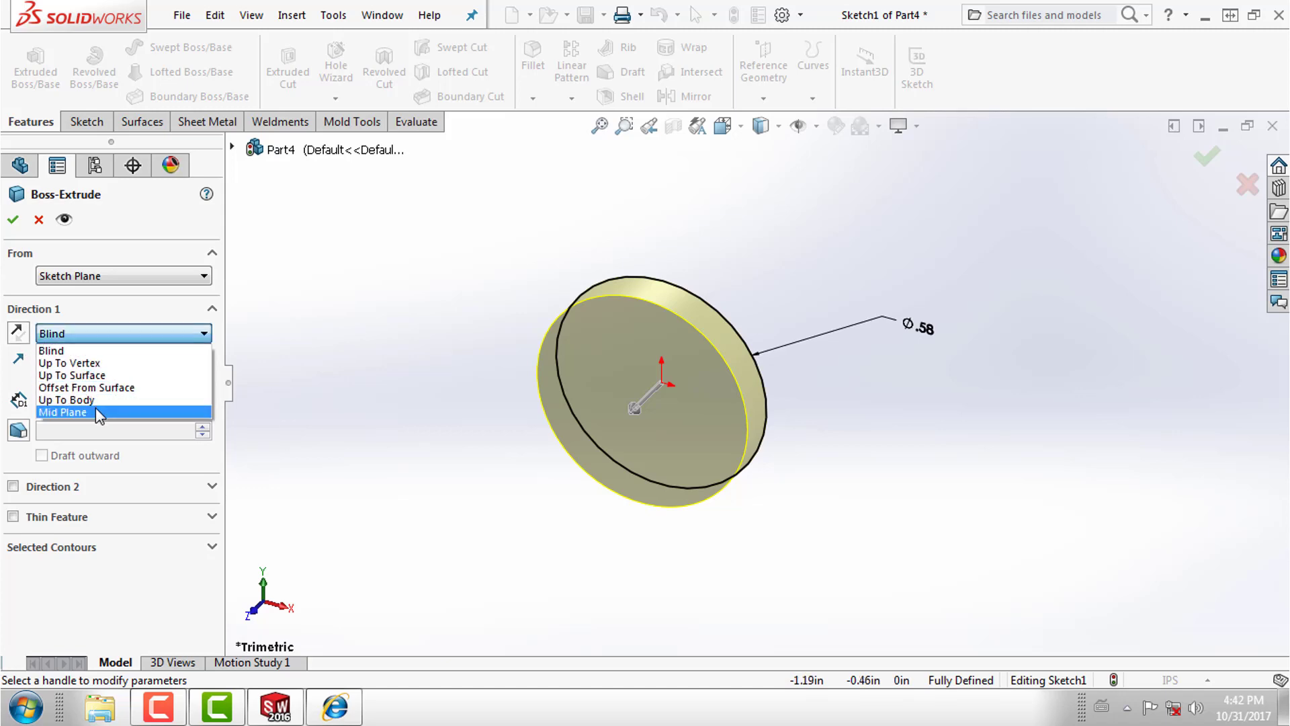
pyautogui.click(95, 410)
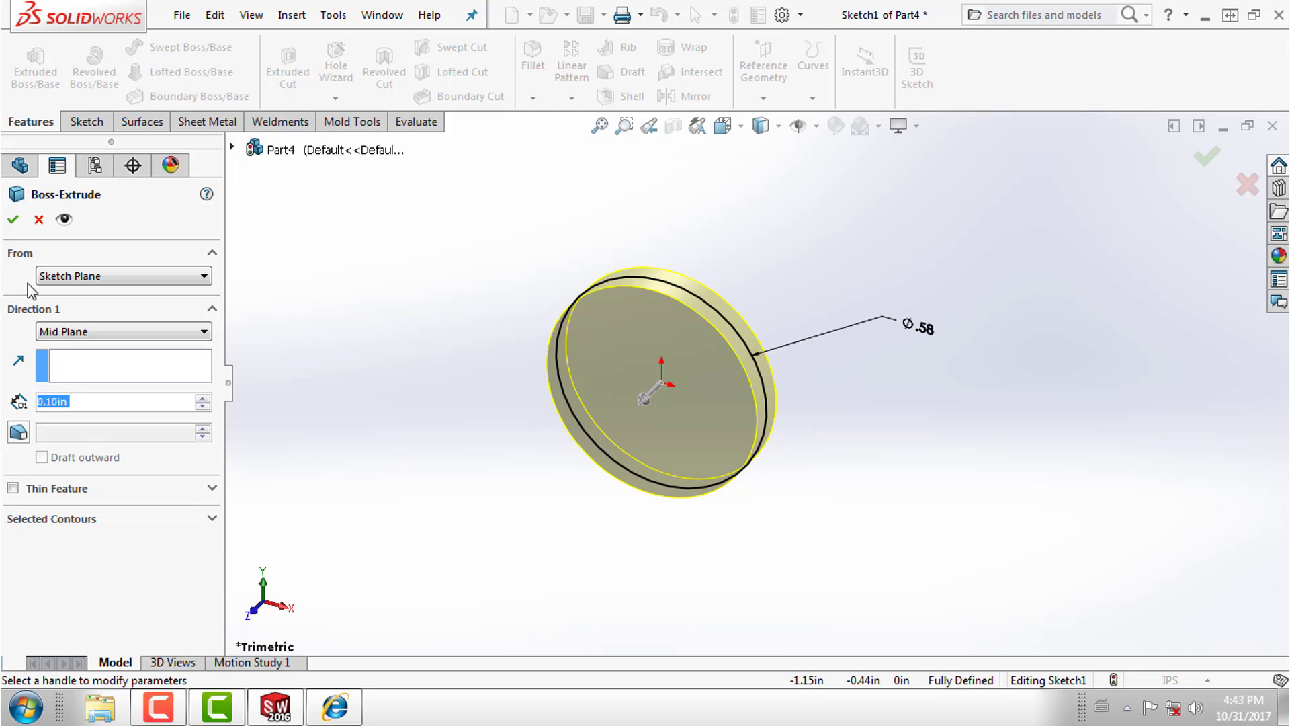
pyautogui.click(86, 339)
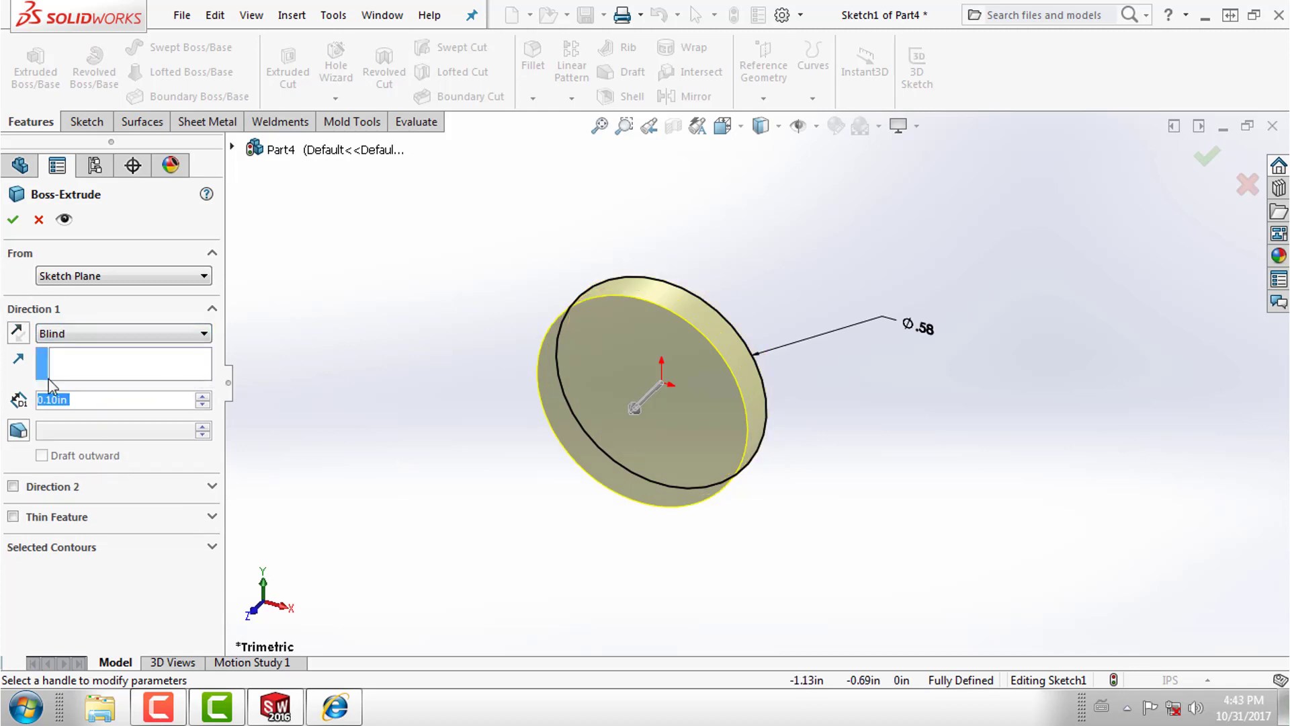
pyautogui.click(20, 332)
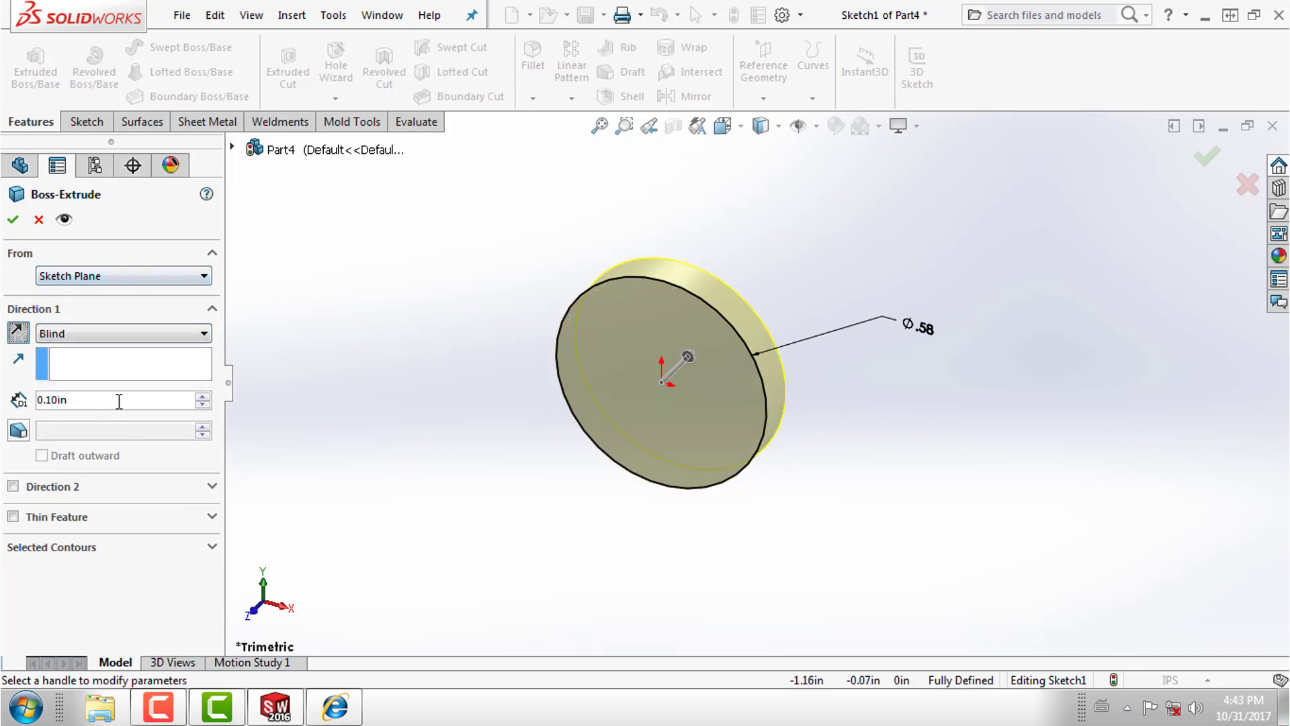
# Set the extrusion depth to 6.5 in and accept Boss-Extrude1.
pyautogui.doubleClick(119, 402)
pyautogui.write('6.5')
pyautogui.press('Return')
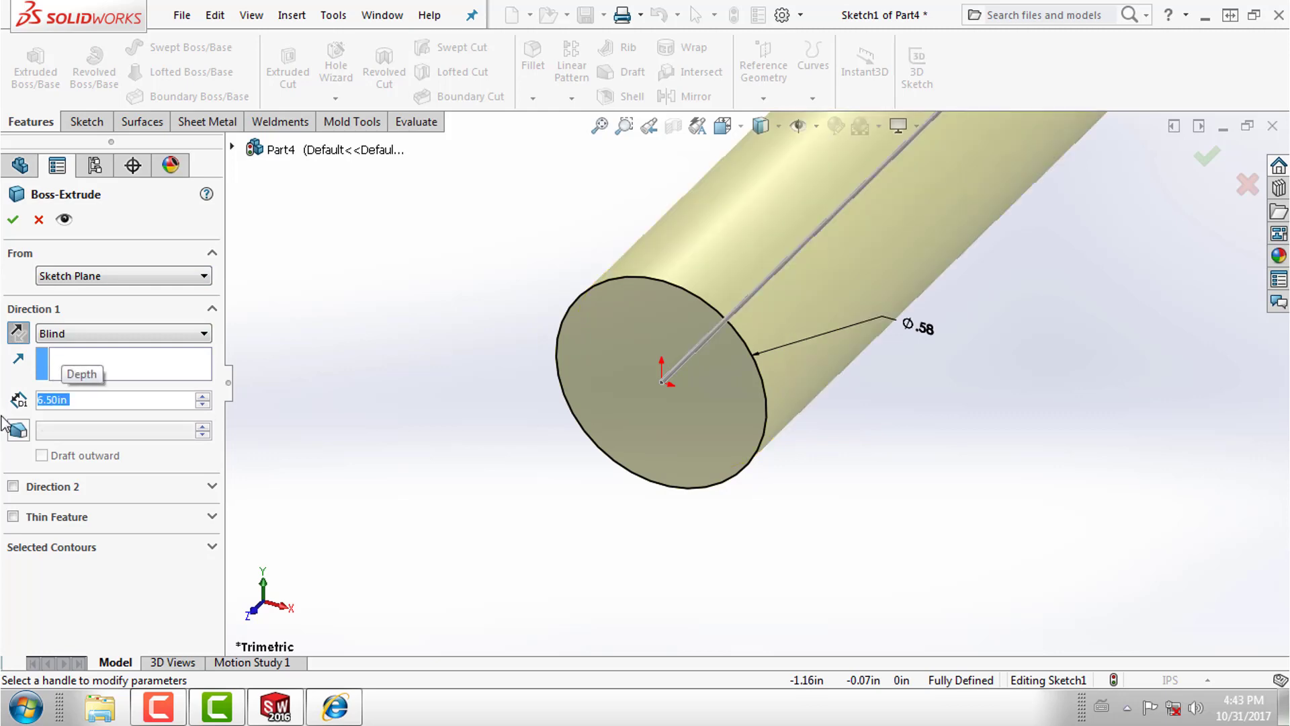
pyautogui.scroll(3, 991, 449)
pyautogui.scroll(3, 985, 260)
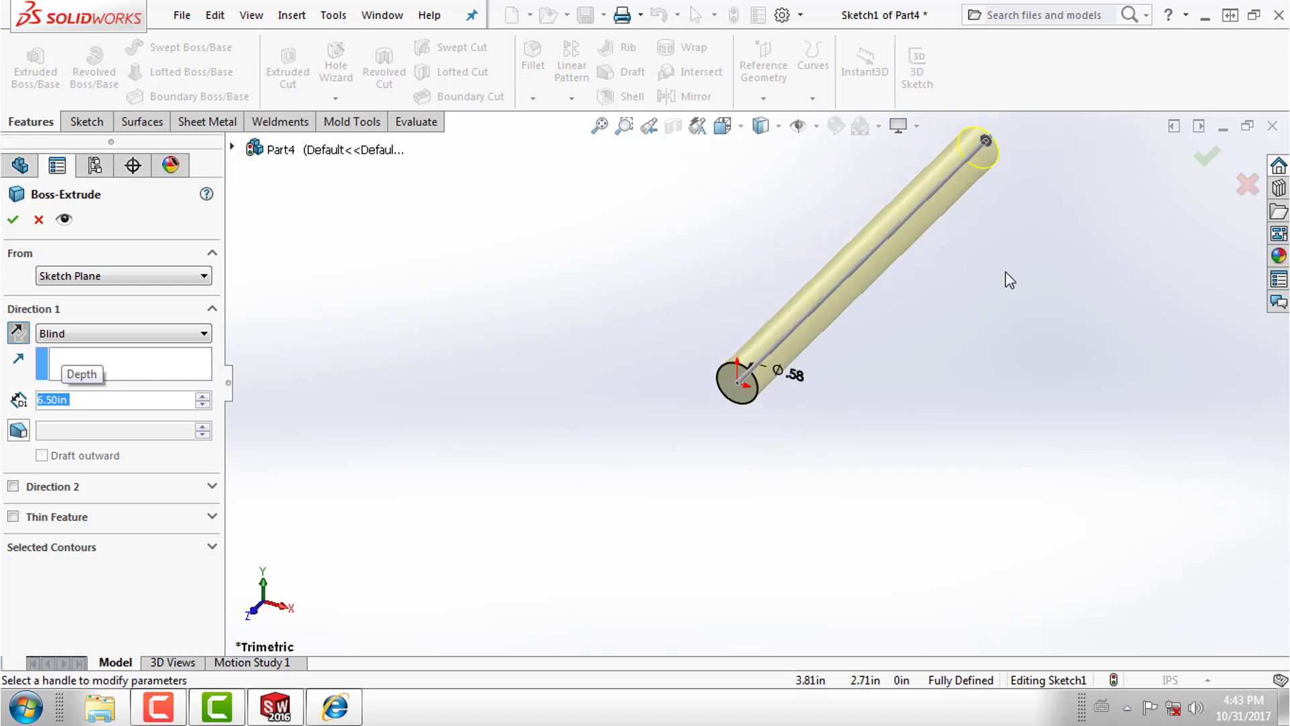
pyautogui.press('Return')
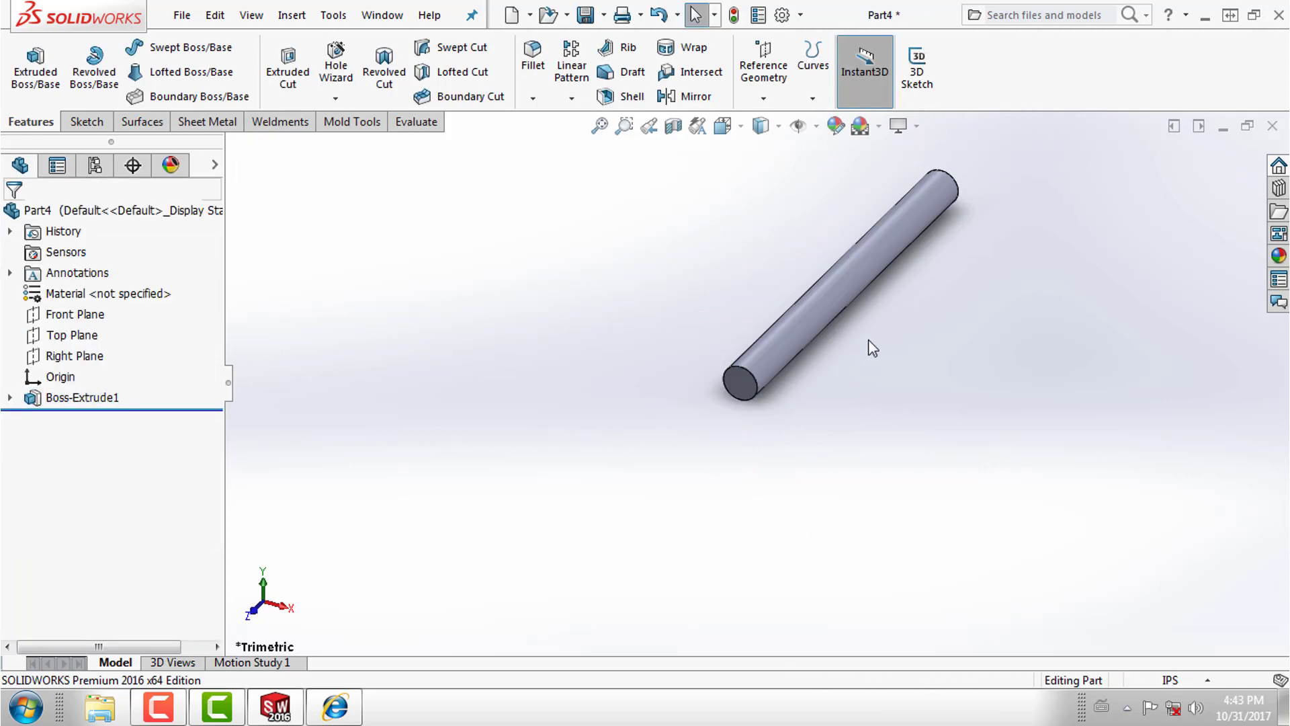
pyautogui.scroll(-2, 873, 348)
pyautogui.moveTo(815, 455)
pyautogui.mouseDown(button='middle')
pyautogui.moveTo(697, 434)
pyautogui.moveTo(714, 432)
pyautogui.mouseUp(button='middle')
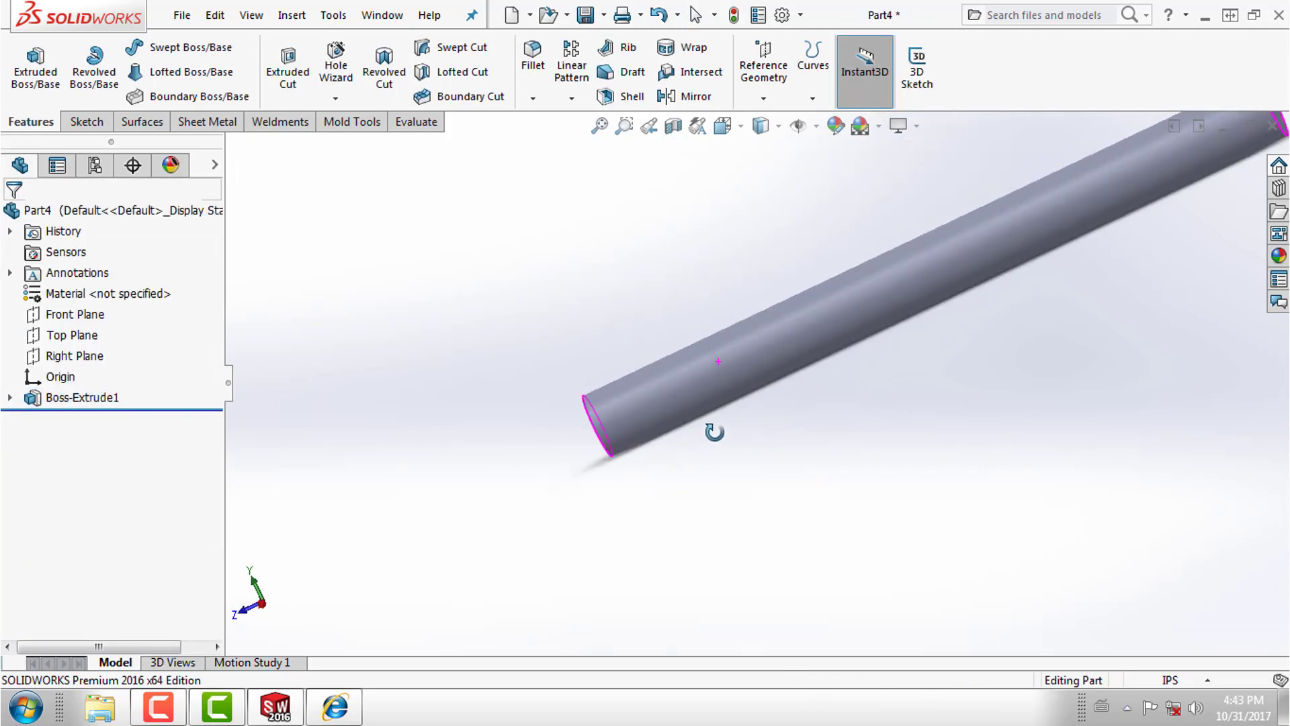
pyautogui.click(317, 716)
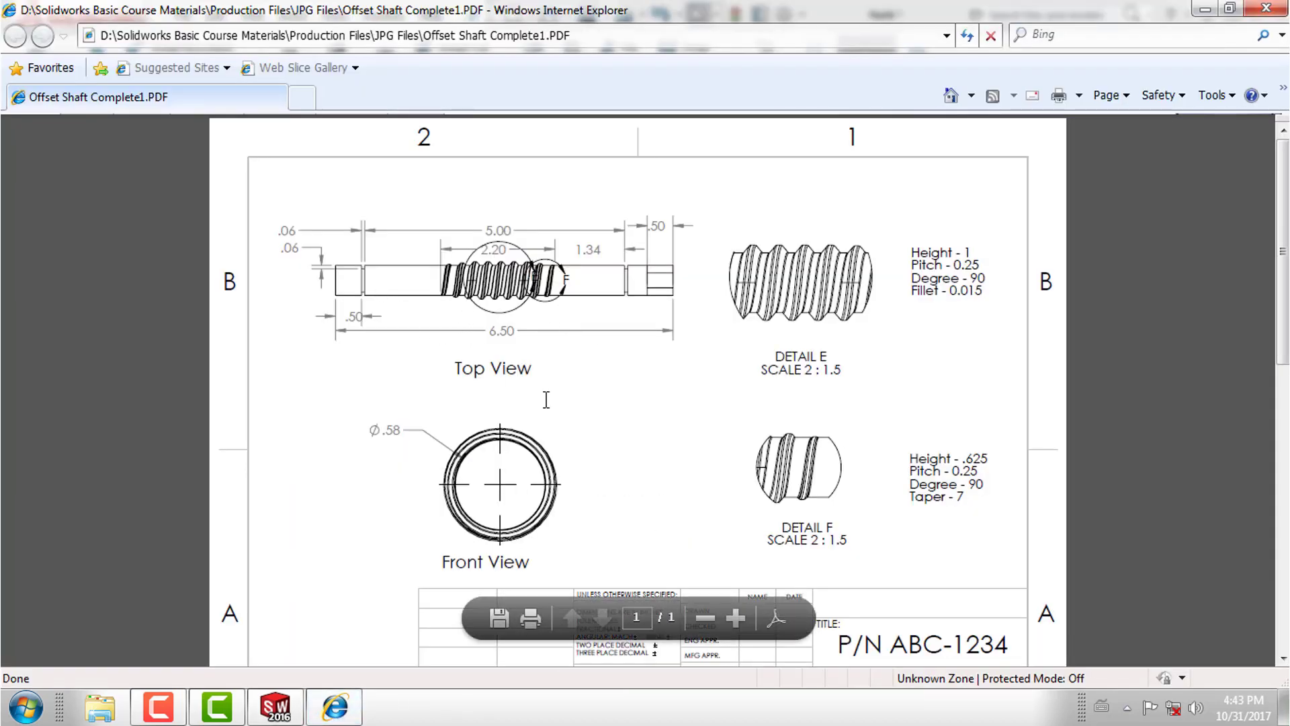
pyautogui.click(733, 617)
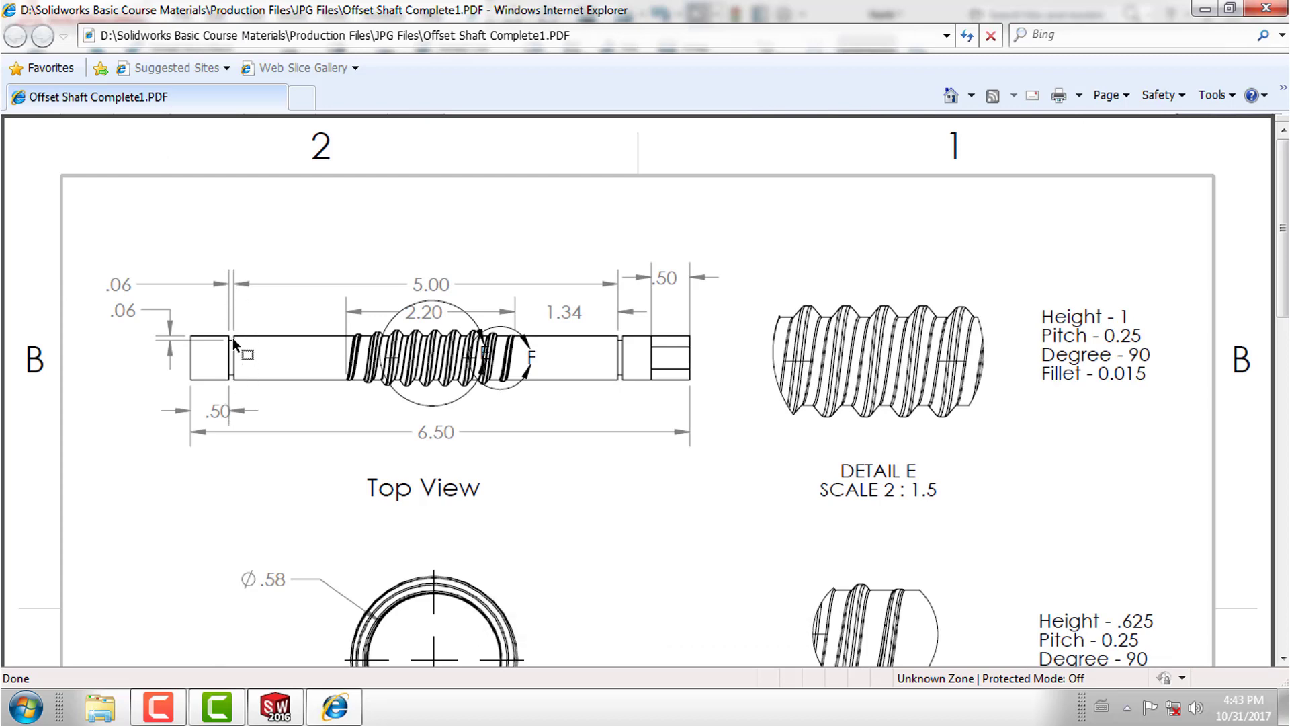
pyautogui.click(735, 617)
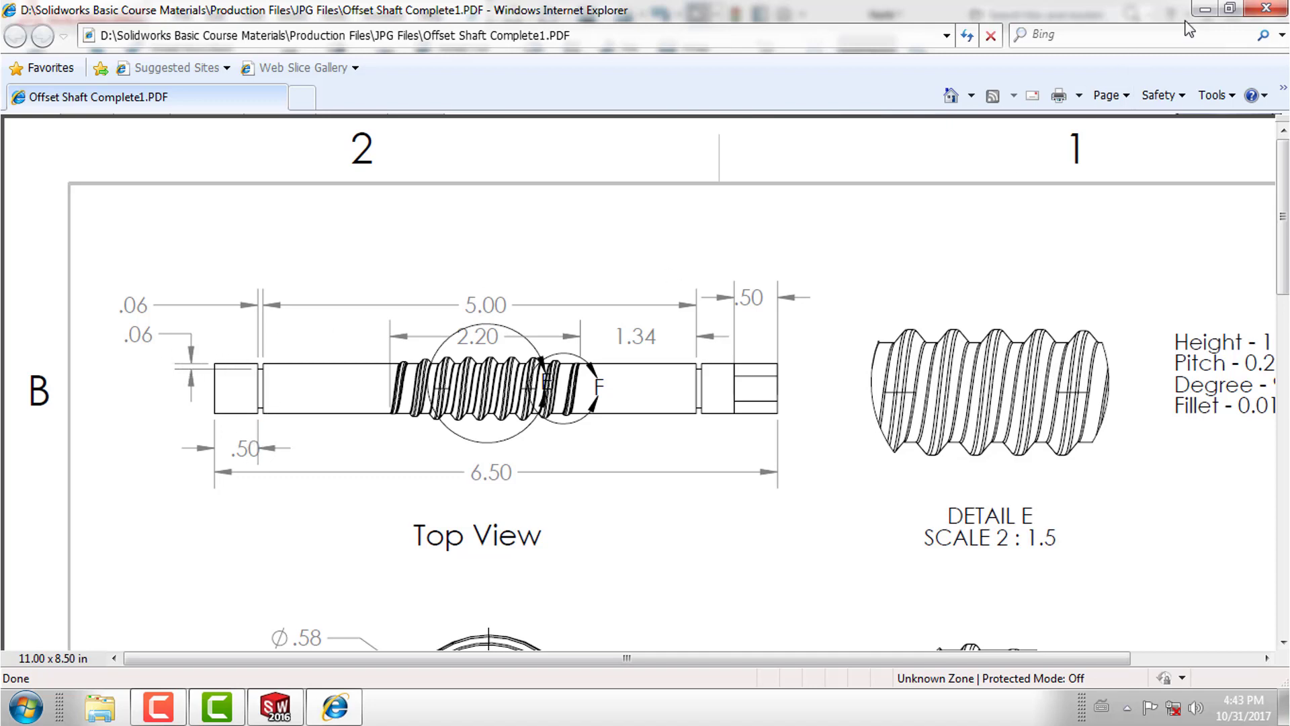
pyautogui.click(1205, 9)
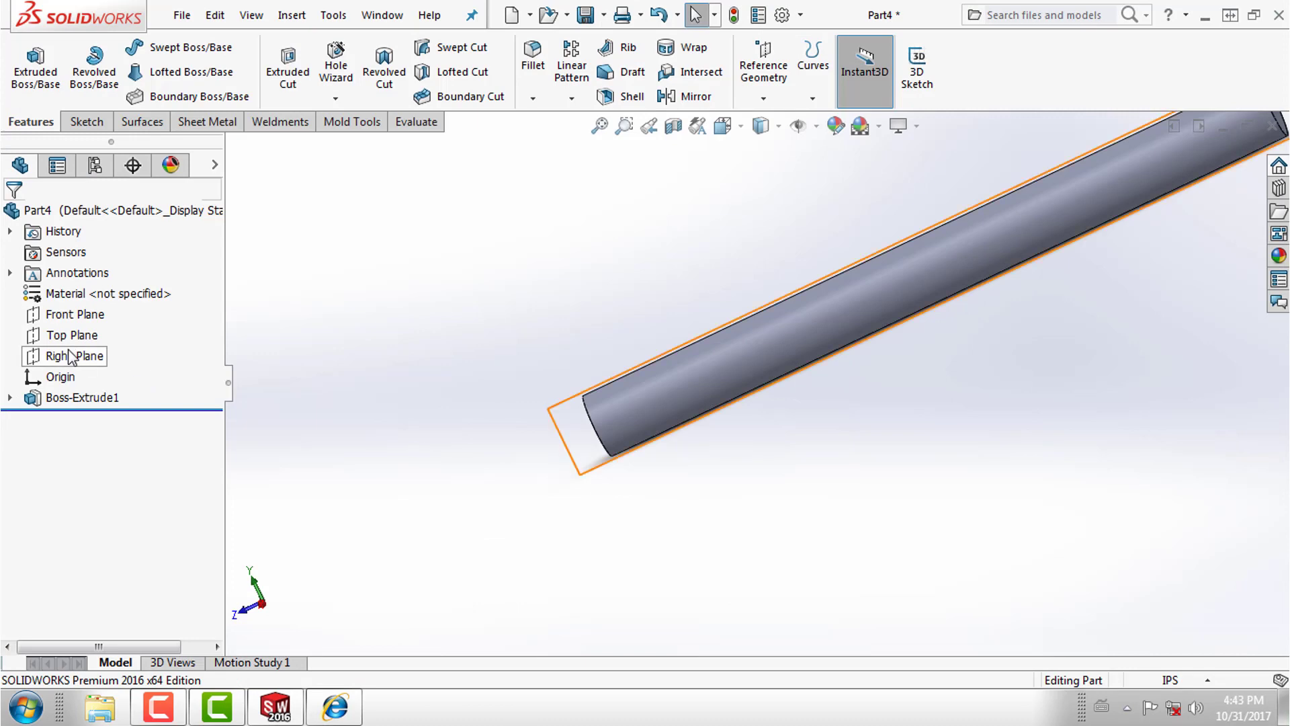
# Start Sketch2 on the Right Plane and view it normal to the screen.
pyautogui.click(75, 356)
pyautogui.click(94, 328)
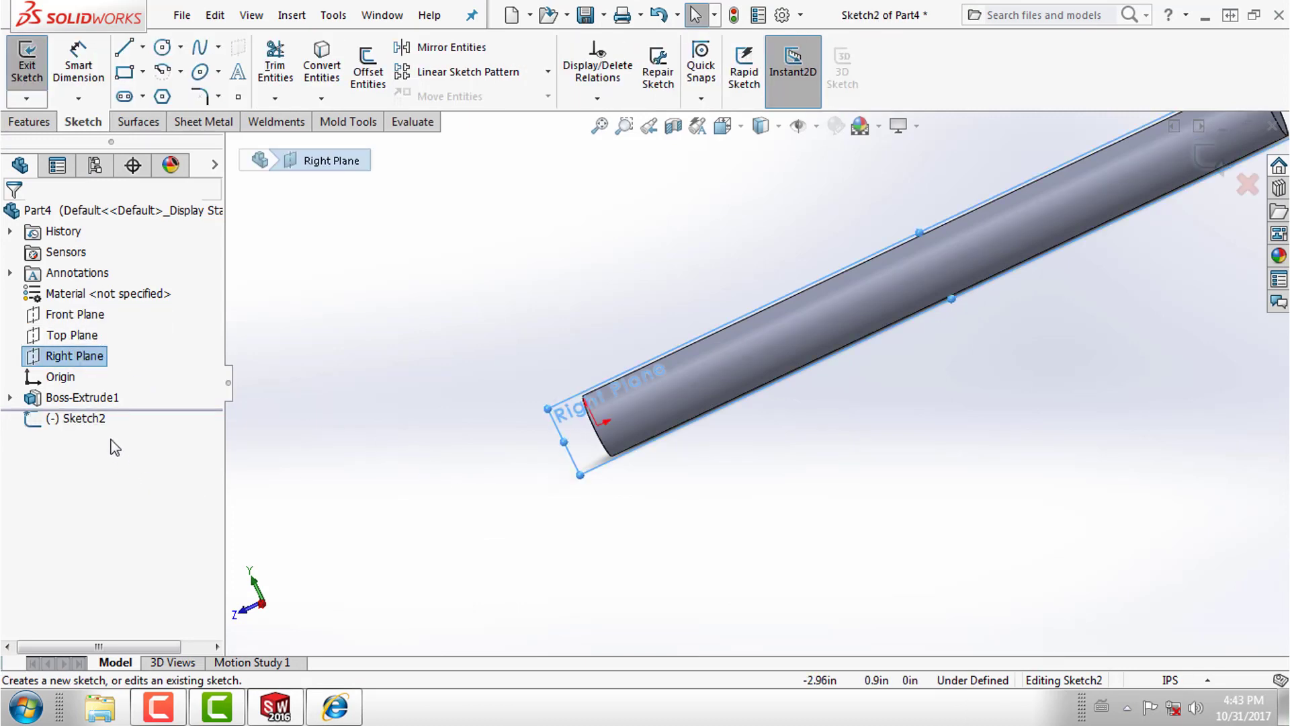
pyautogui.rightClick(95, 419)
pyautogui.click(131, 351)
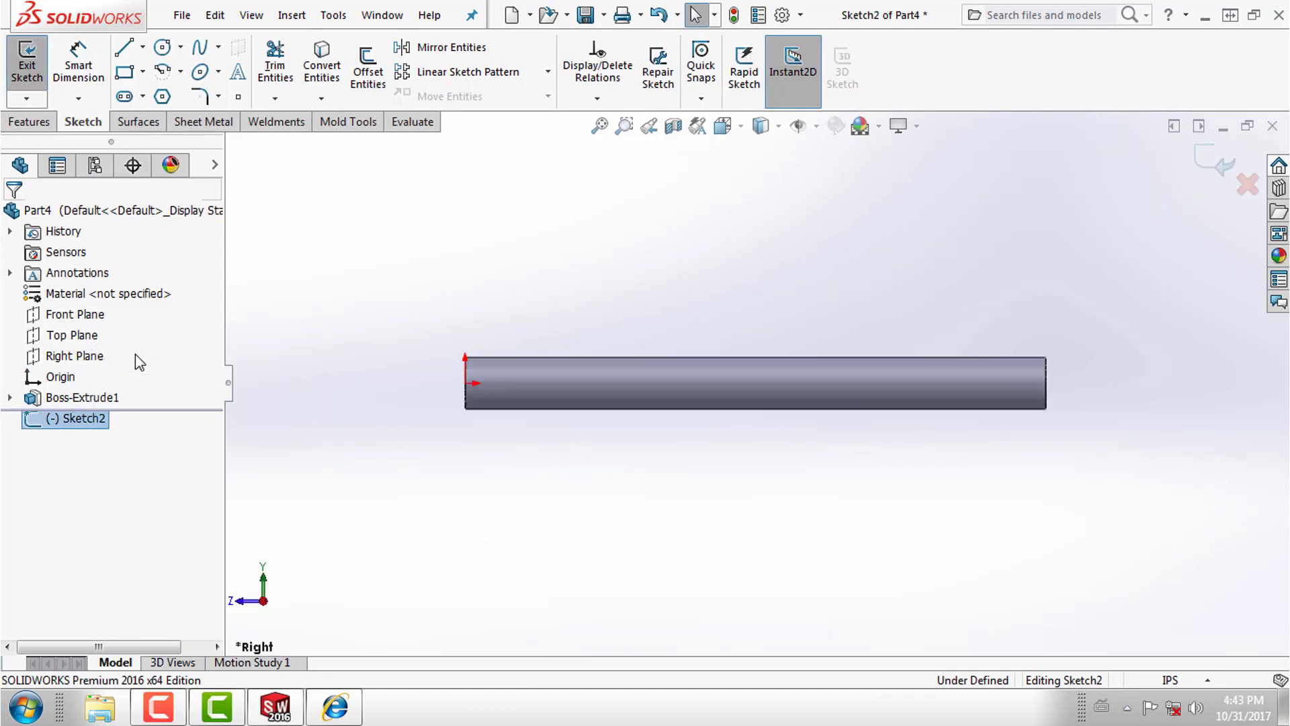
pyautogui.click(518, 522)
pyautogui.scroll(-2, 622, 395)
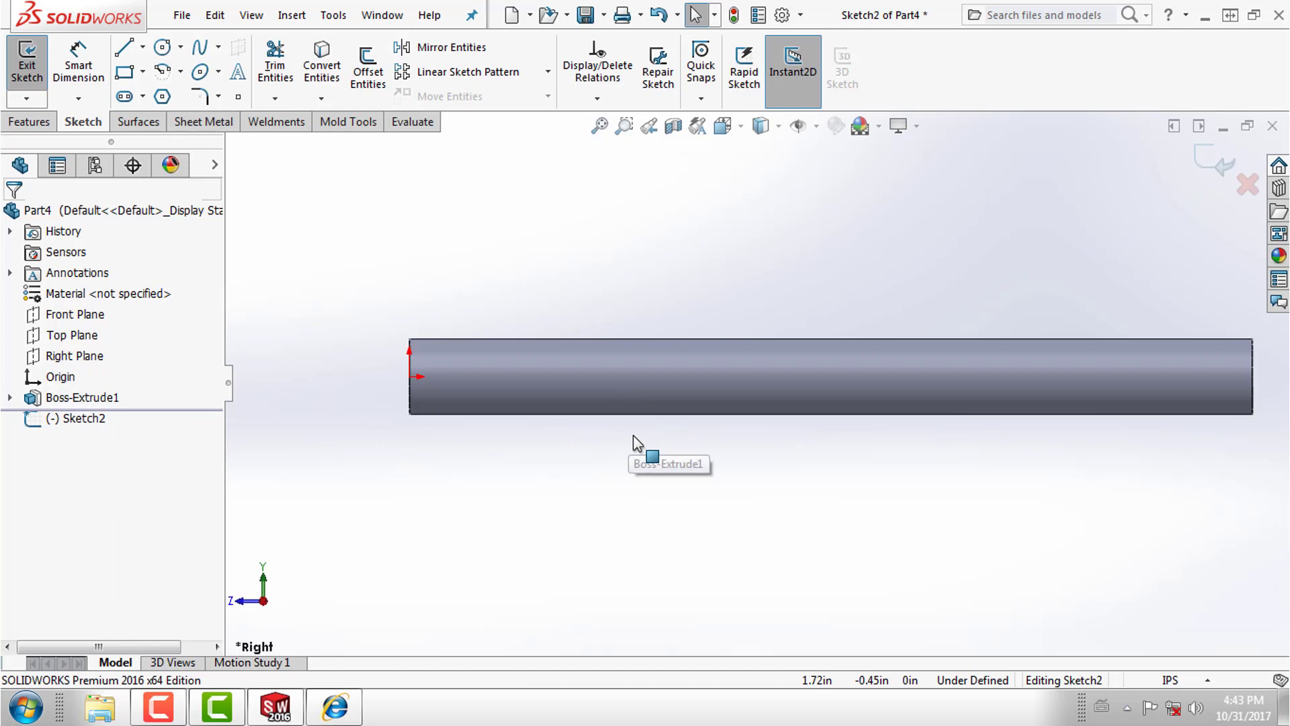
# Draw a small corner rectangle on the shaft's top edge.
pyautogui.click(123, 47)
pyautogui.click(124, 71)
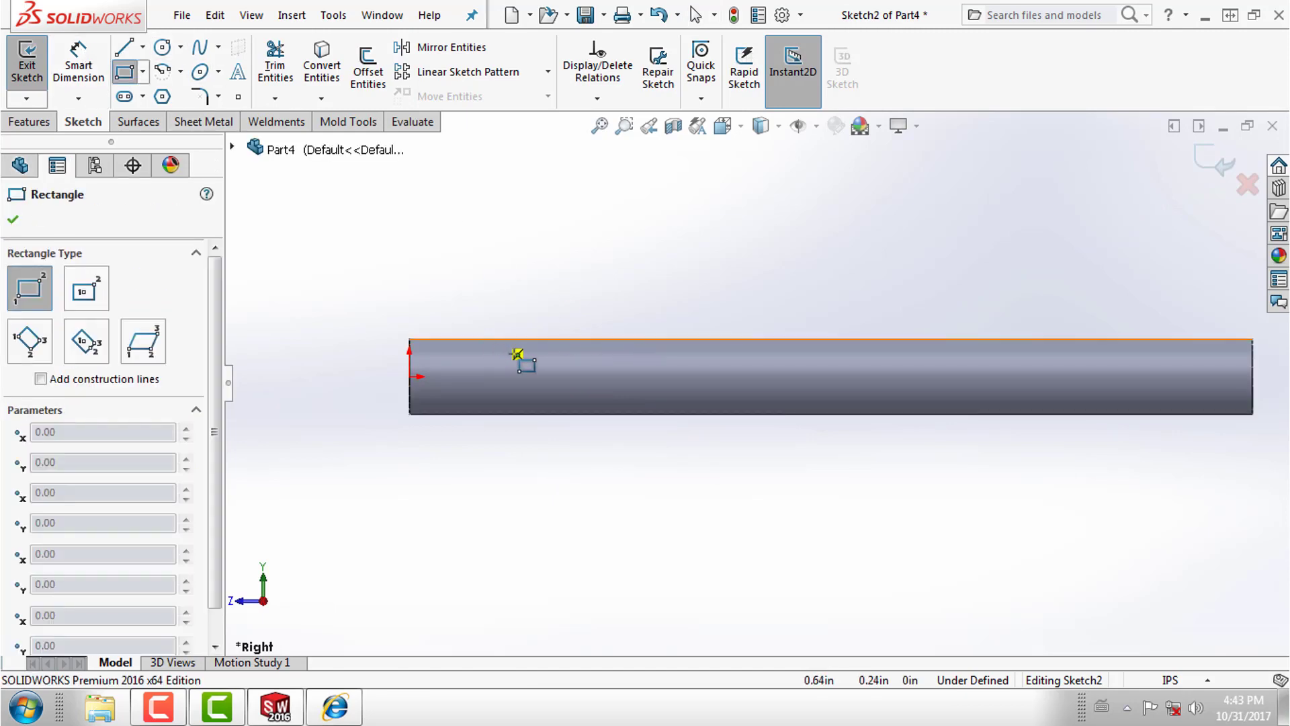
pyautogui.scroll(1, 519, 360)
pyautogui.scroll(-1, 578, 364)
pyautogui.scroll(-3, 588, 368)
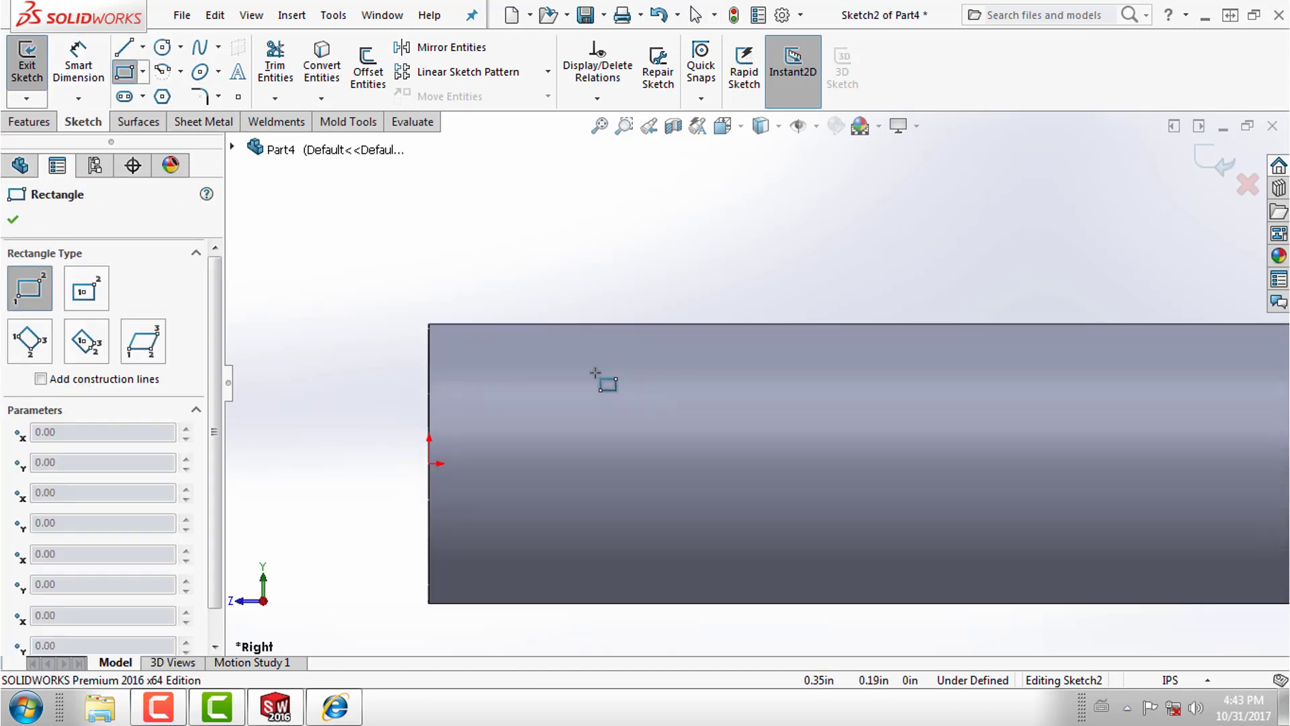
pyautogui.click(581, 323)
pyautogui.click(663, 351)
# Dimension the rectangle's left side 0.50 in from the shaft's left end.
pyautogui.moveTo(724, 444); pyautogui.dragTo(706, 316, button='right')
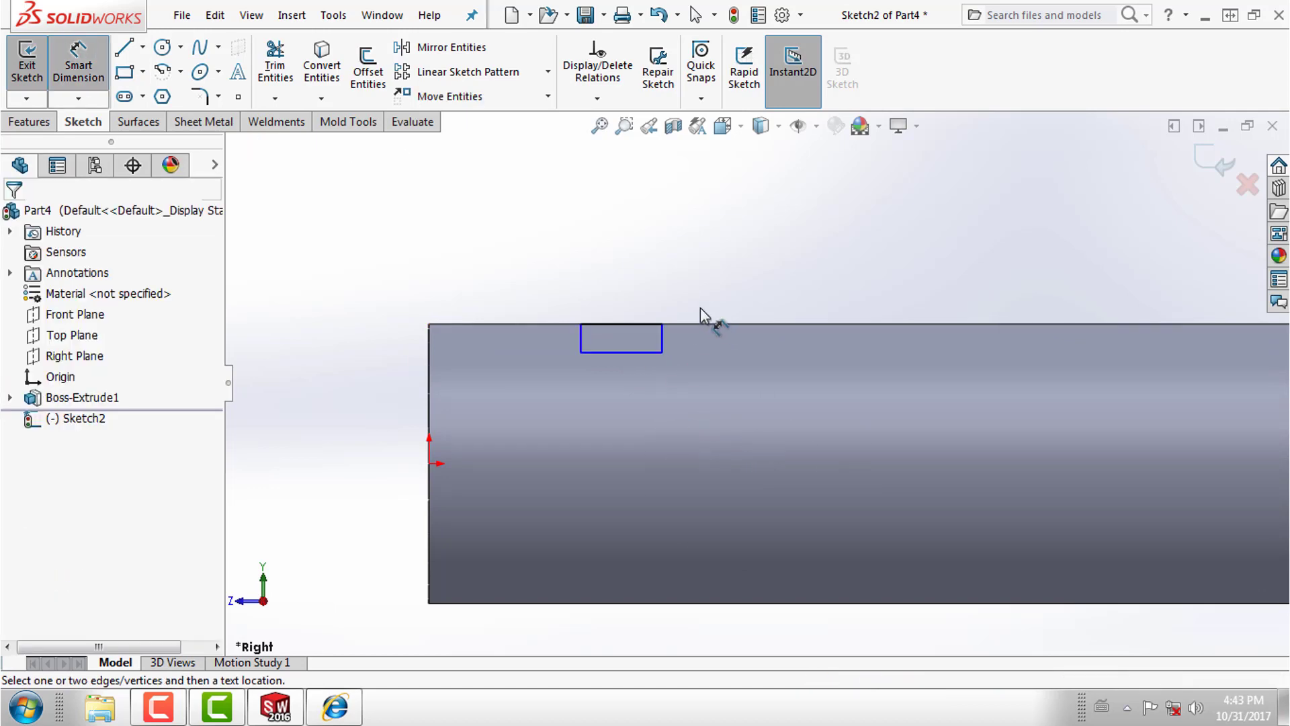
pyautogui.click(581, 339)
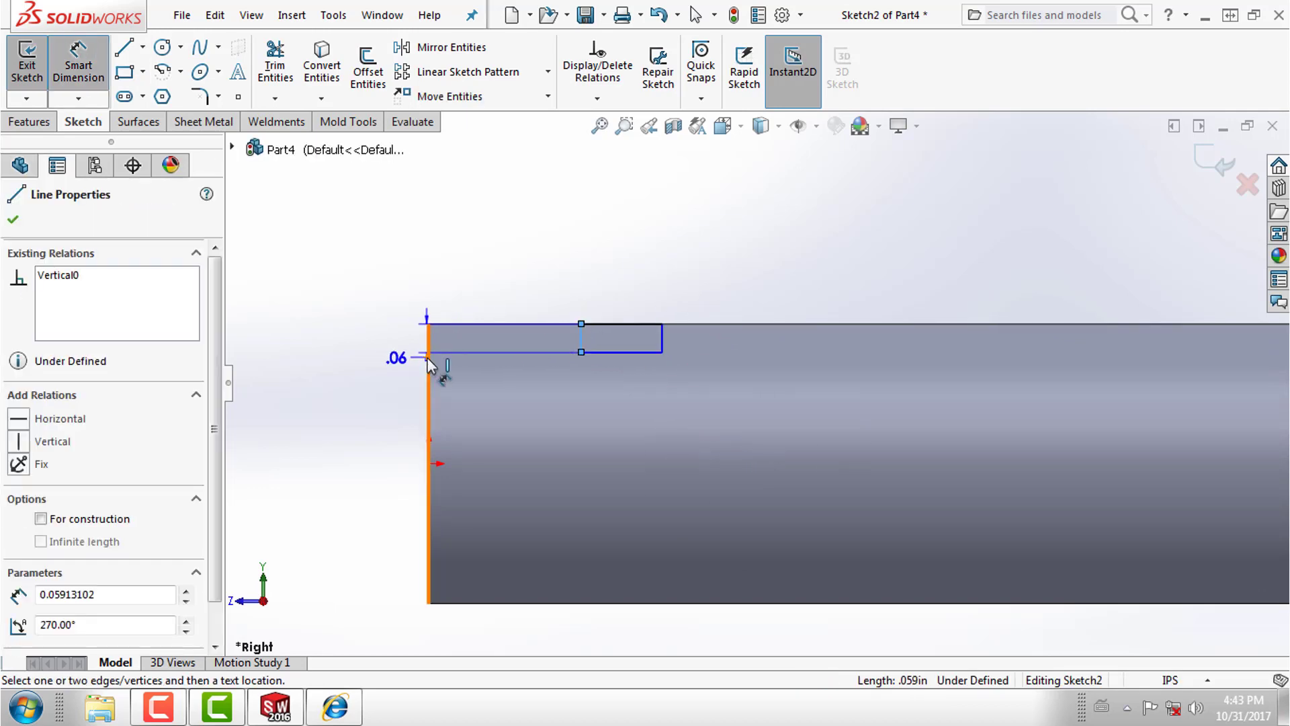
pyautogui.click(430, 363)
pyautogui.click(478, 256)
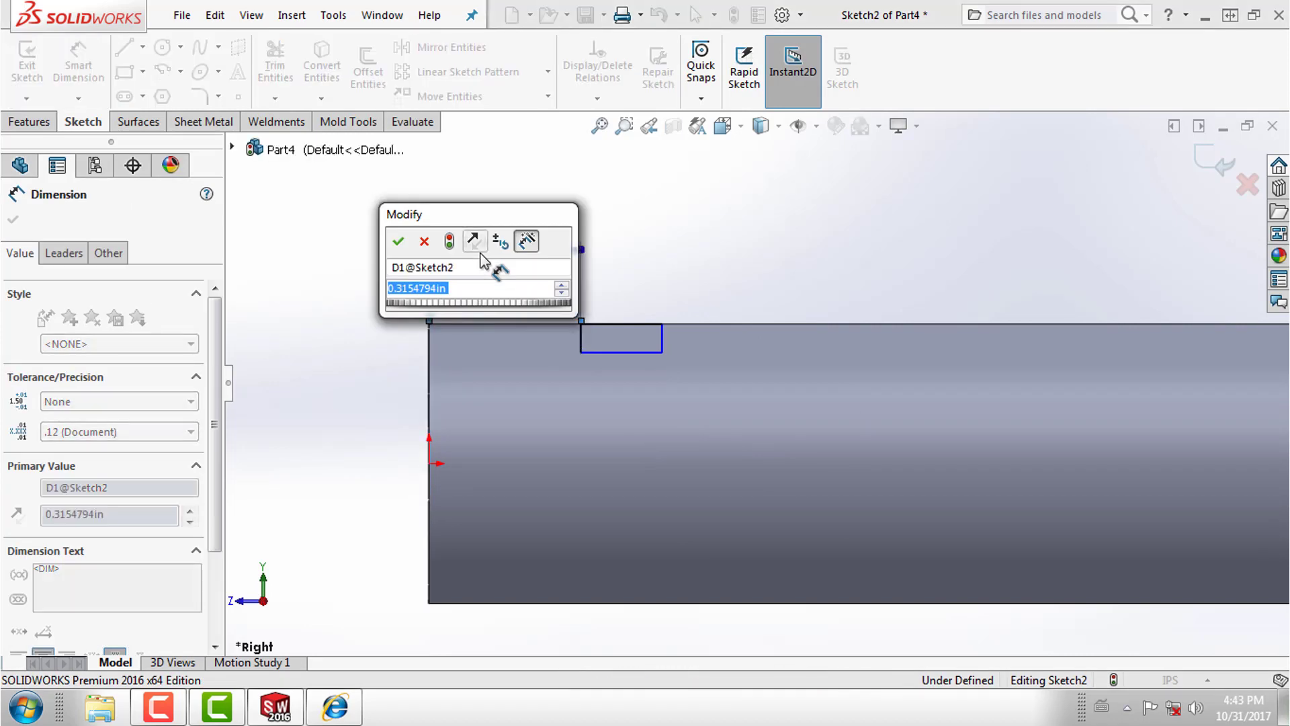
pyautogui.write('.5')
pyautogui.press('Return')
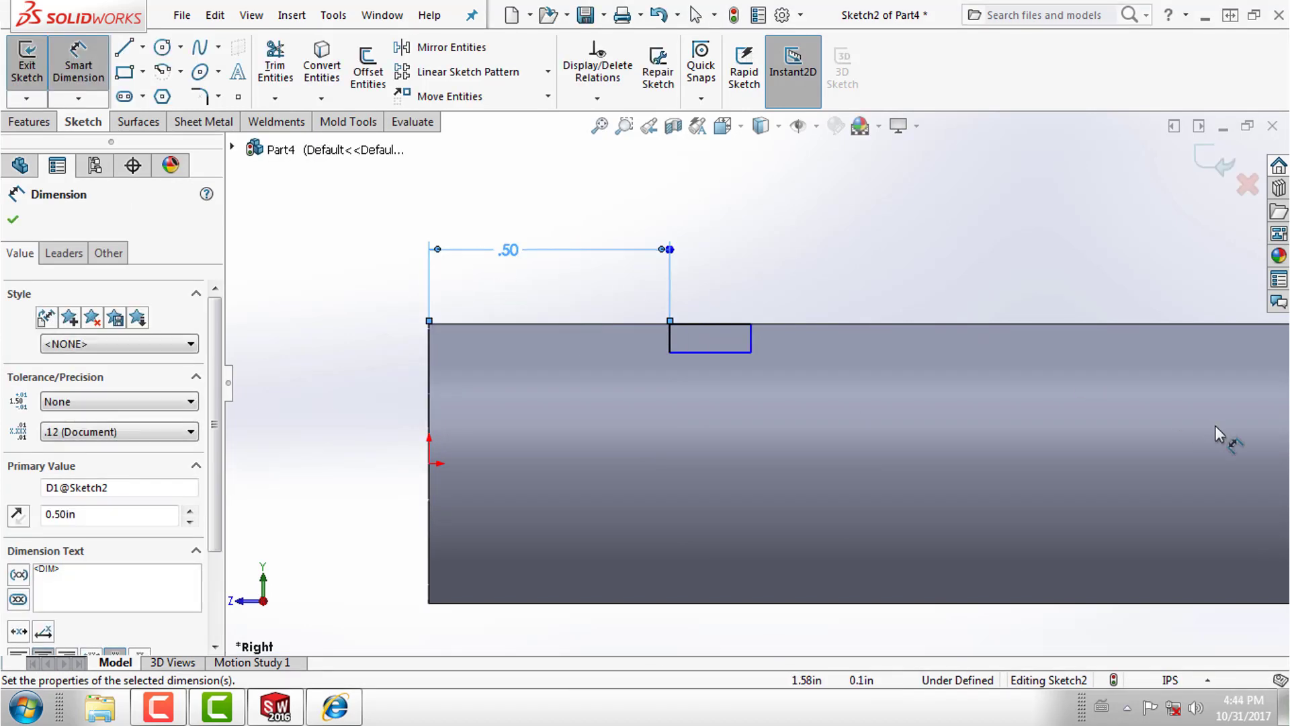
# Dimension the notch 0.06 in deep and 0.06 in wide.
pyautogui.click(753, 343)
pyautogui.click(834, 277)
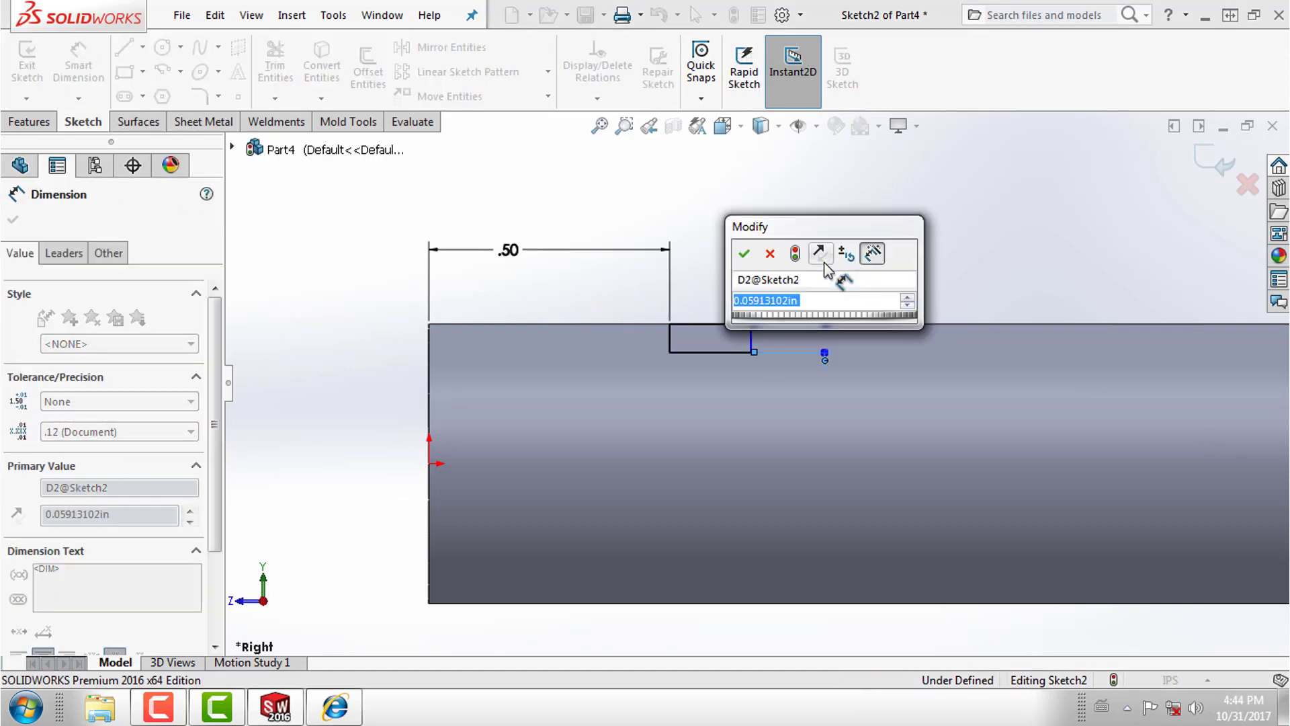
pyautogui.write('.')
pyautogui.press('Return')
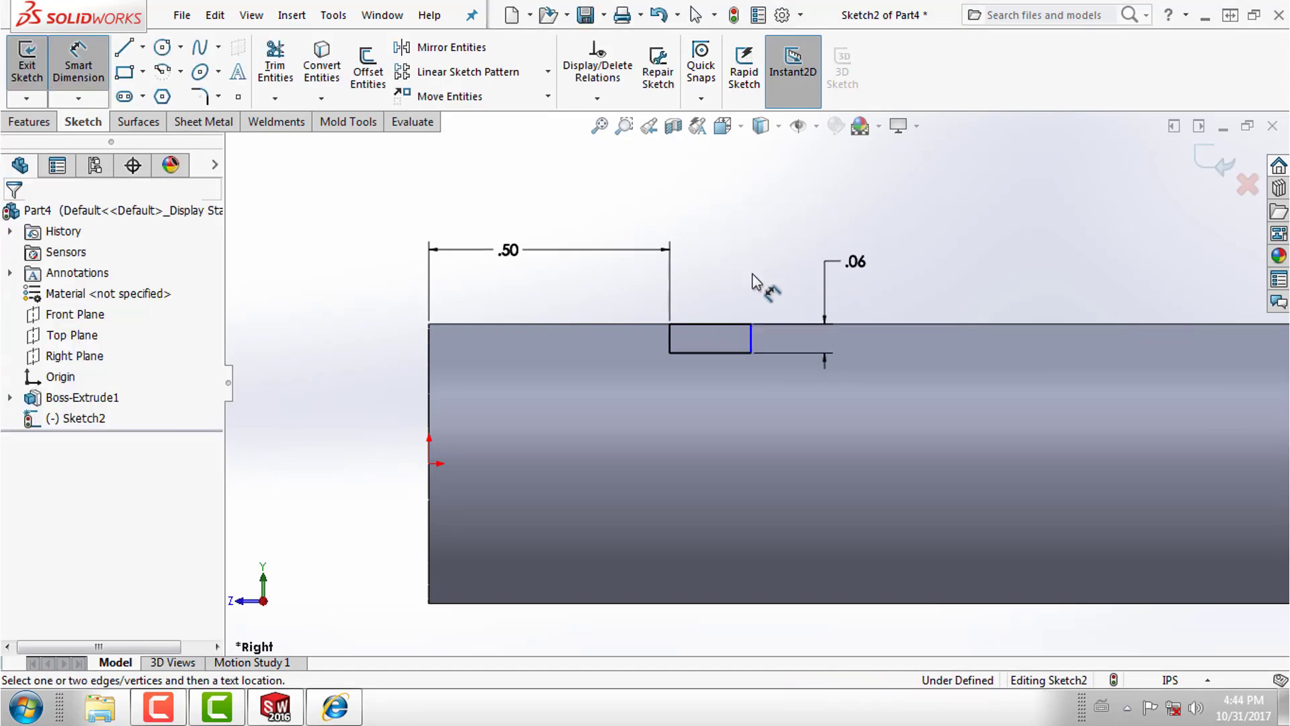
pyautogui.click(734, 327)
pyautogui.click(729, 284)
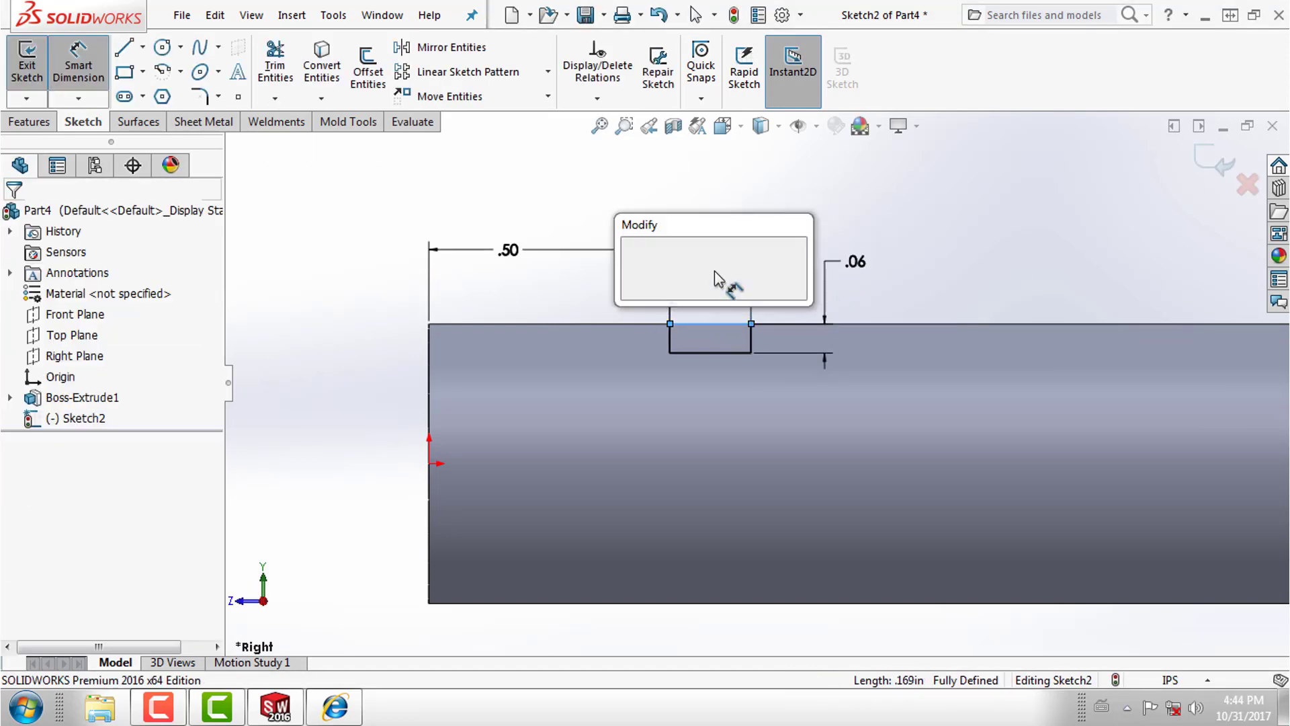
pyautogui.write('.06')
pyautogui.press('Return')
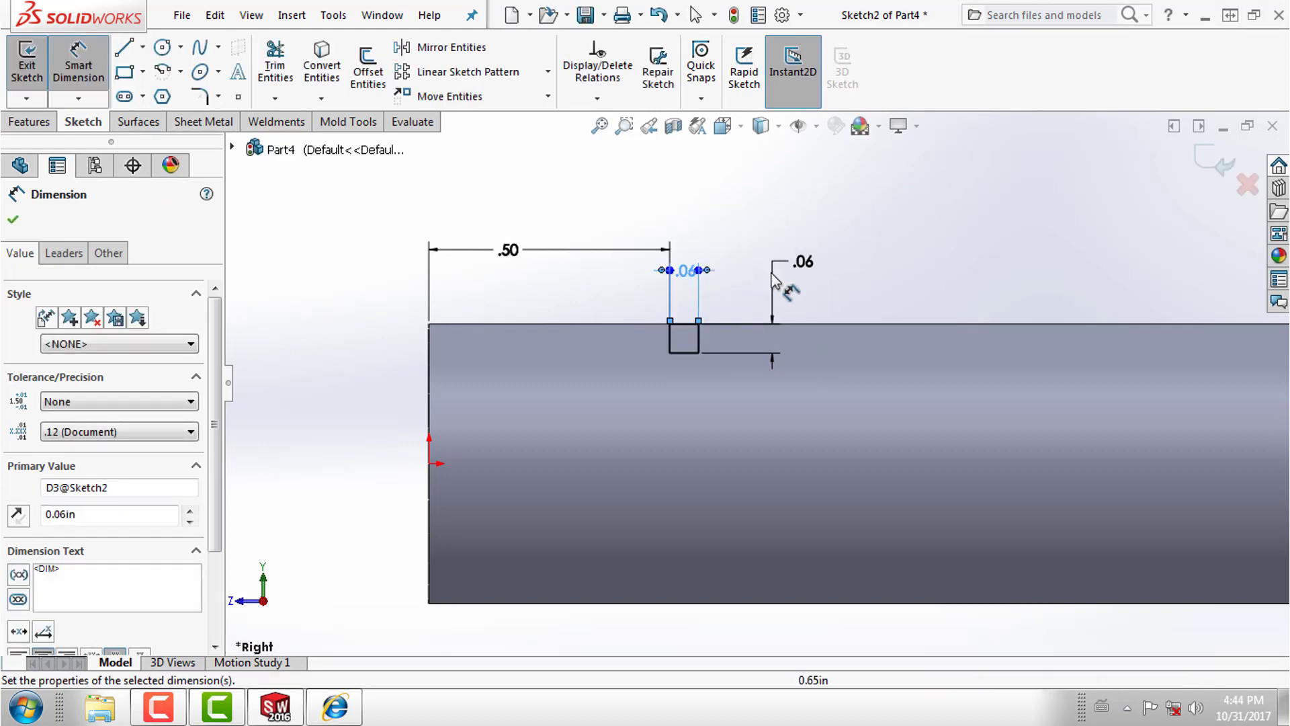
pyautogui.moveTo(719, 271)
pyautogui.mouseDown()
pyautogui.moveTo(752, 252)
pyautogui.moveTo(737, 251)
pyautogui.moveTo(804, 254)
pyautogui.mouseUp()
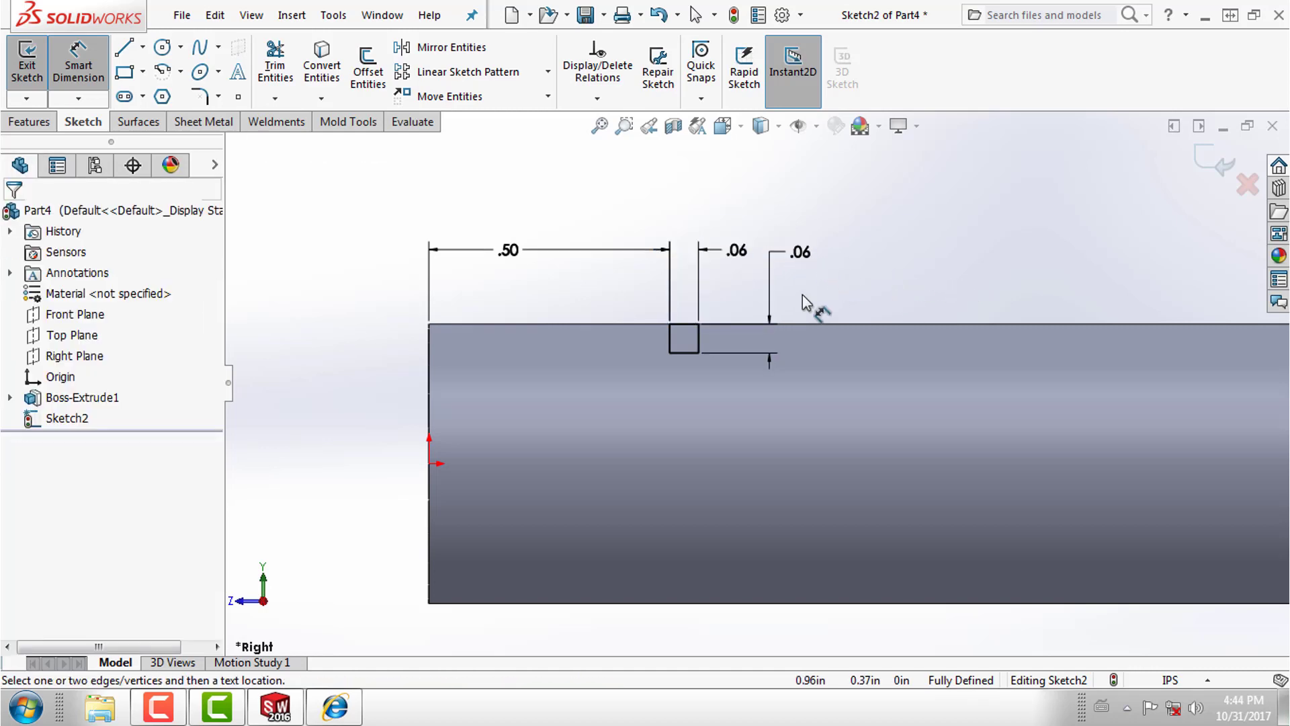
pyautogui.moveTo(347, 441); pyautogui.dragTo(340, 345, button='right')
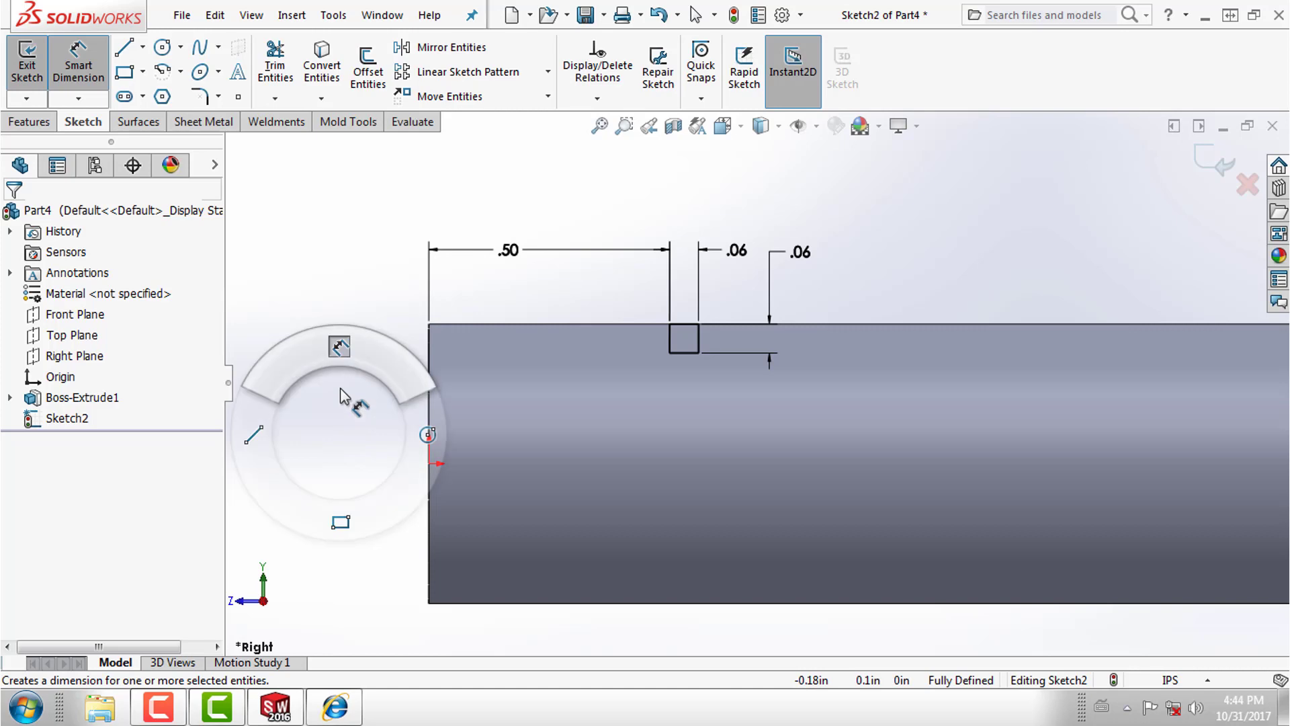
# Draw a centerline from the origin along the shaft's axis.
pyautogui.click(143, 46)
pyautogui.click(170, 95)
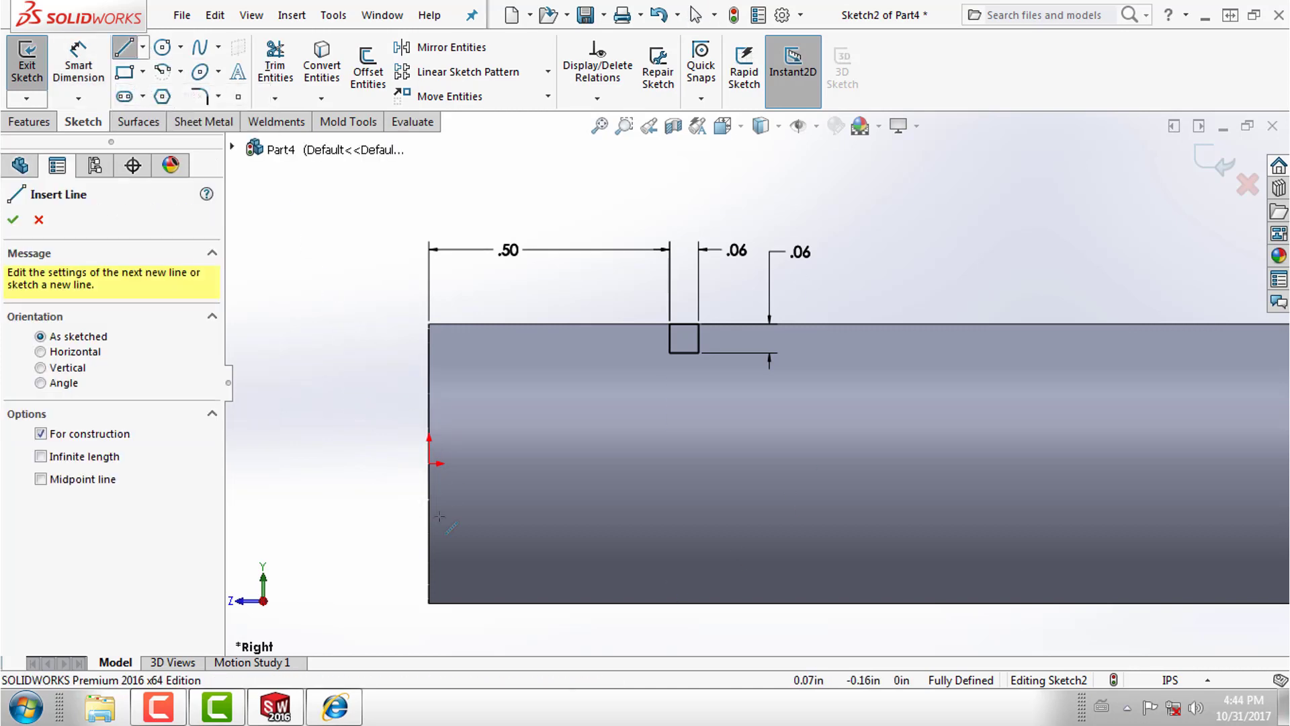
pyautogui.click(430, 463)
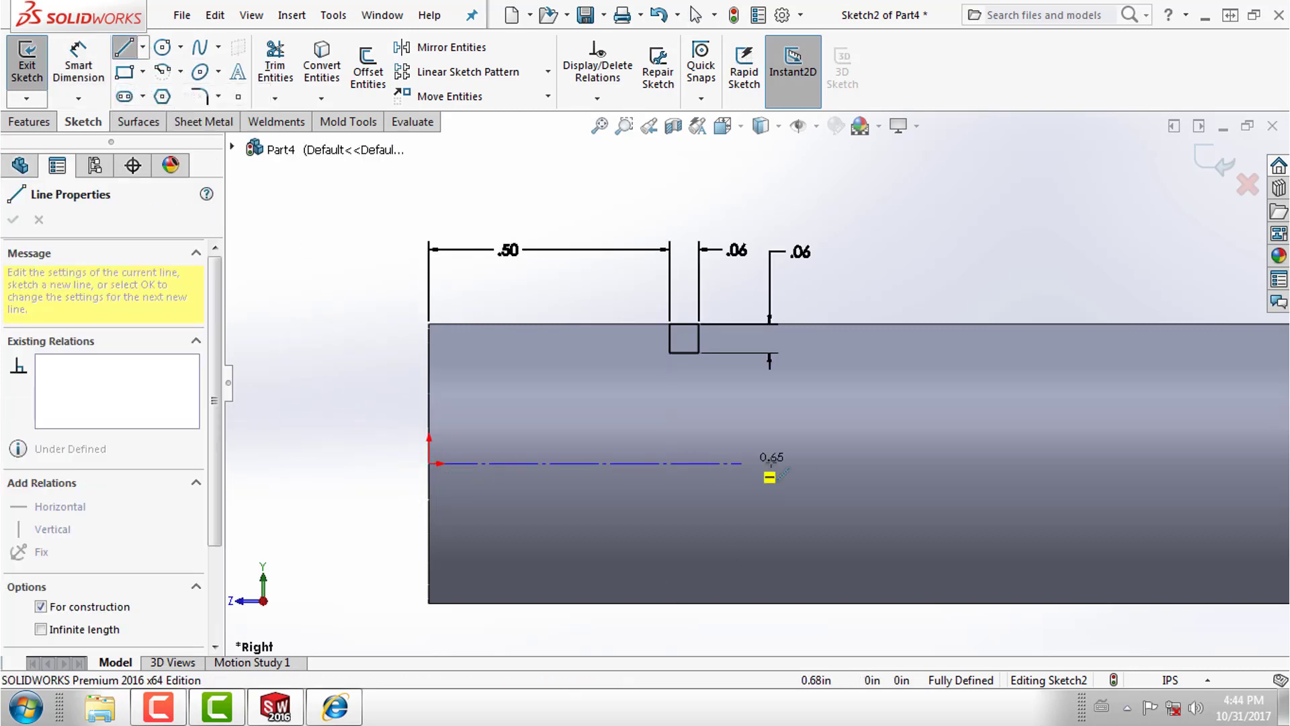
pyautogui.click(814, 463)
pyautogui.rightClick(899, 450)
pyautogui.click(928, 449)
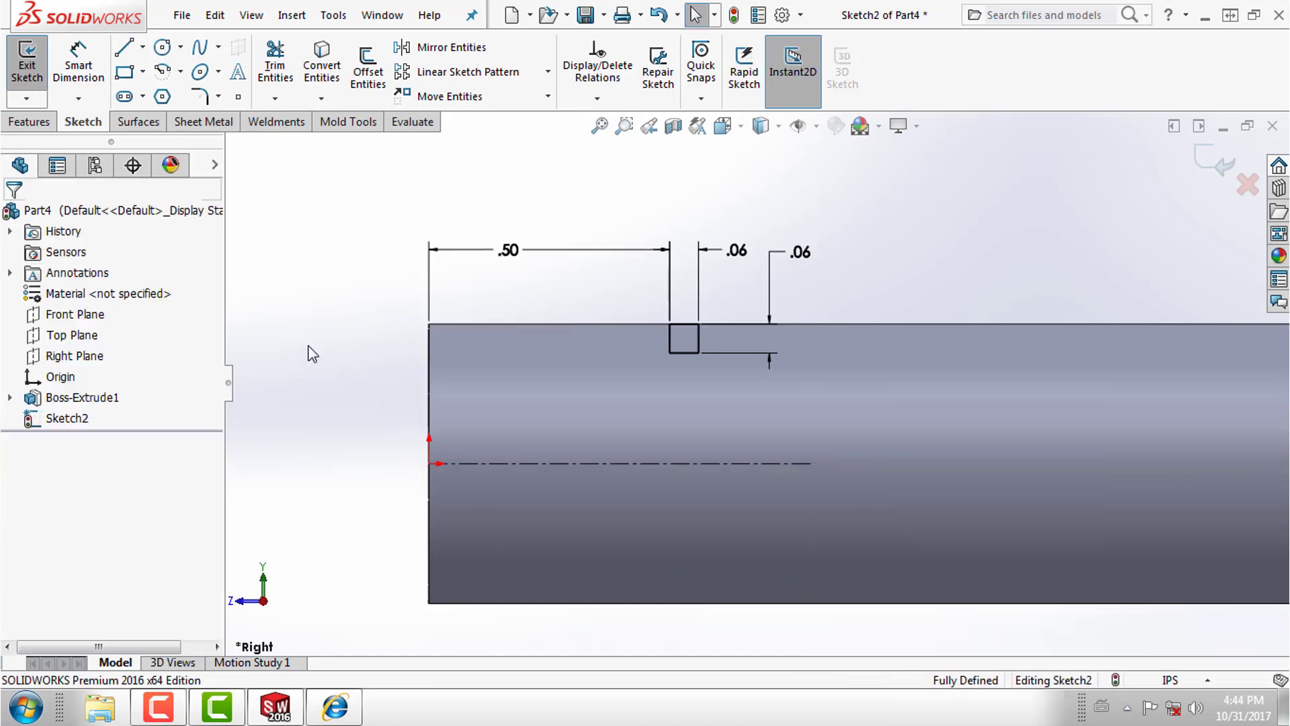
# Revolve-cut the notch 360° about the centerline to form the groove.
pyautogui.click(29, 122)
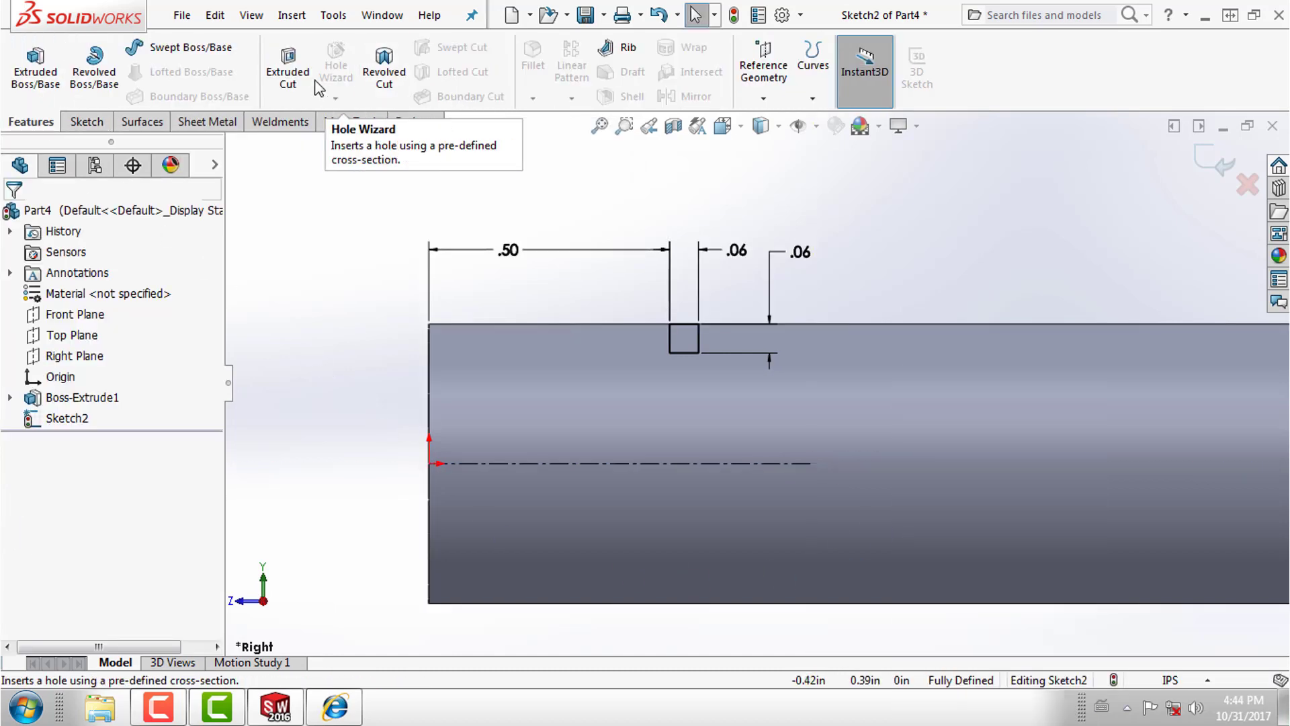
pyautogui.click(383, 67)
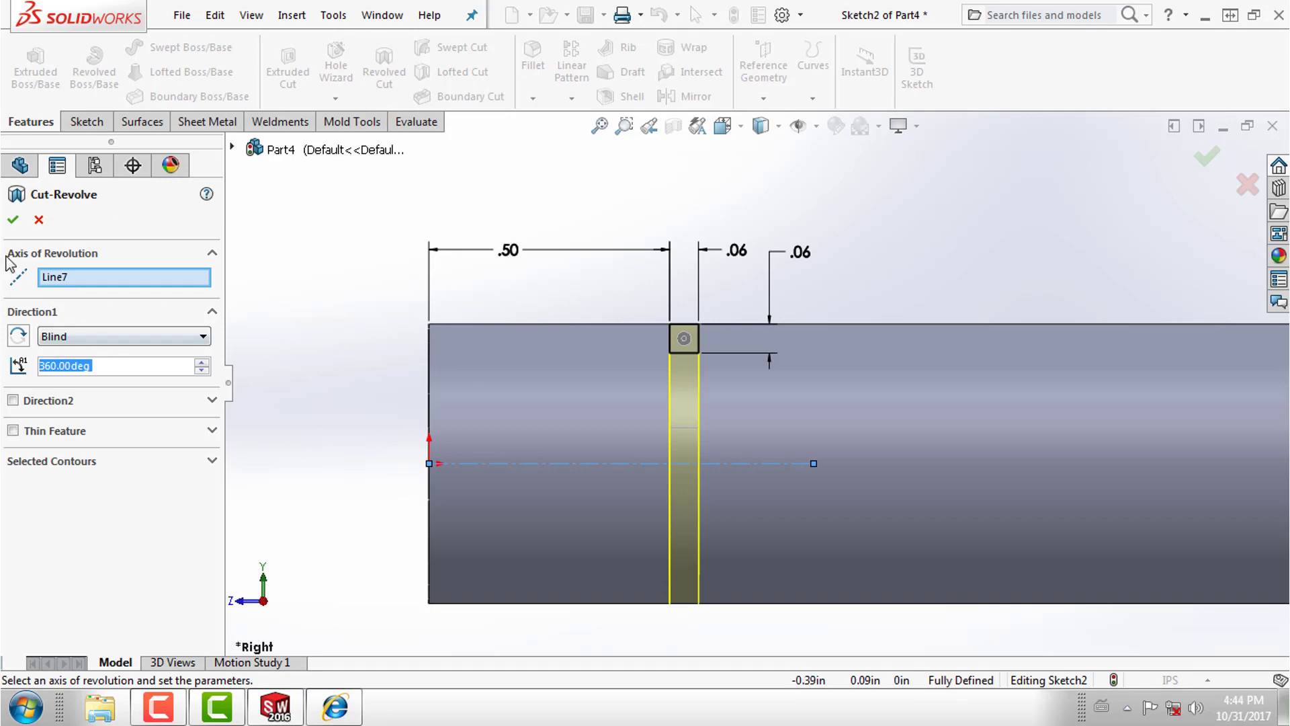
pyautogui.click(13, 219)
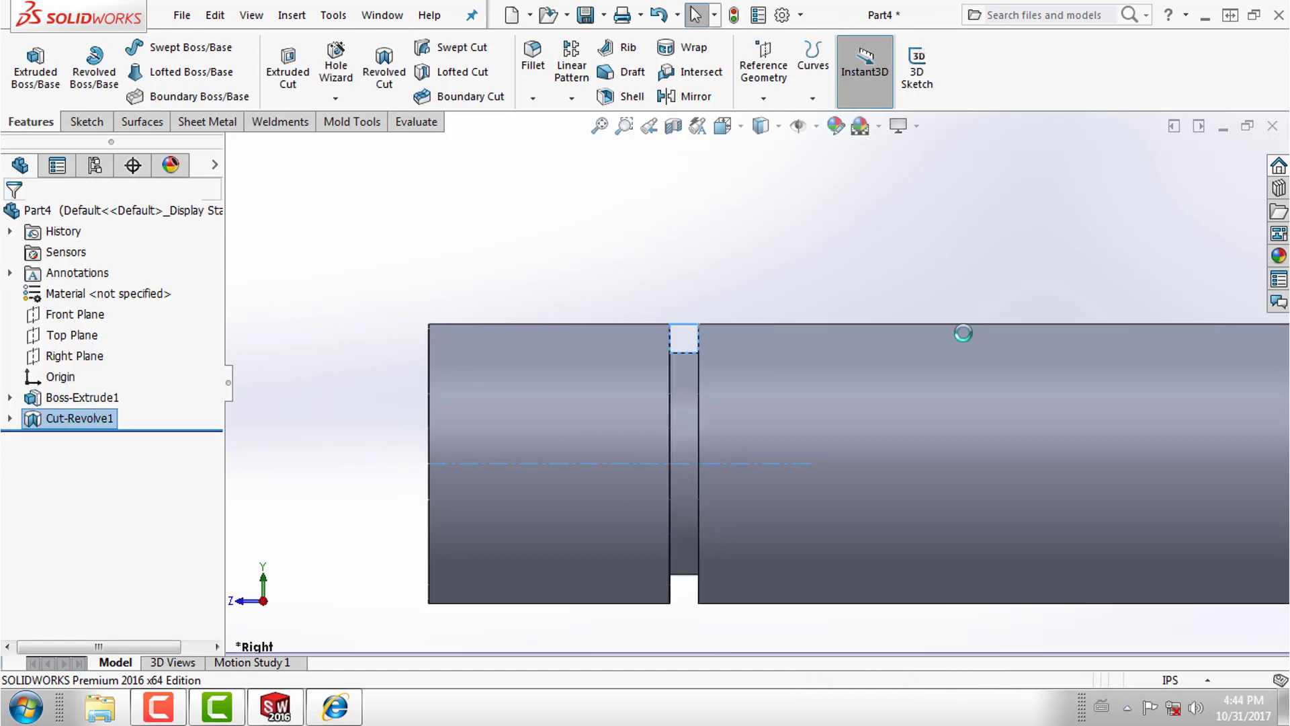
pyautogui.scroll(1, 761, 463)
pyautogui.scroll(-2, 746, 410)
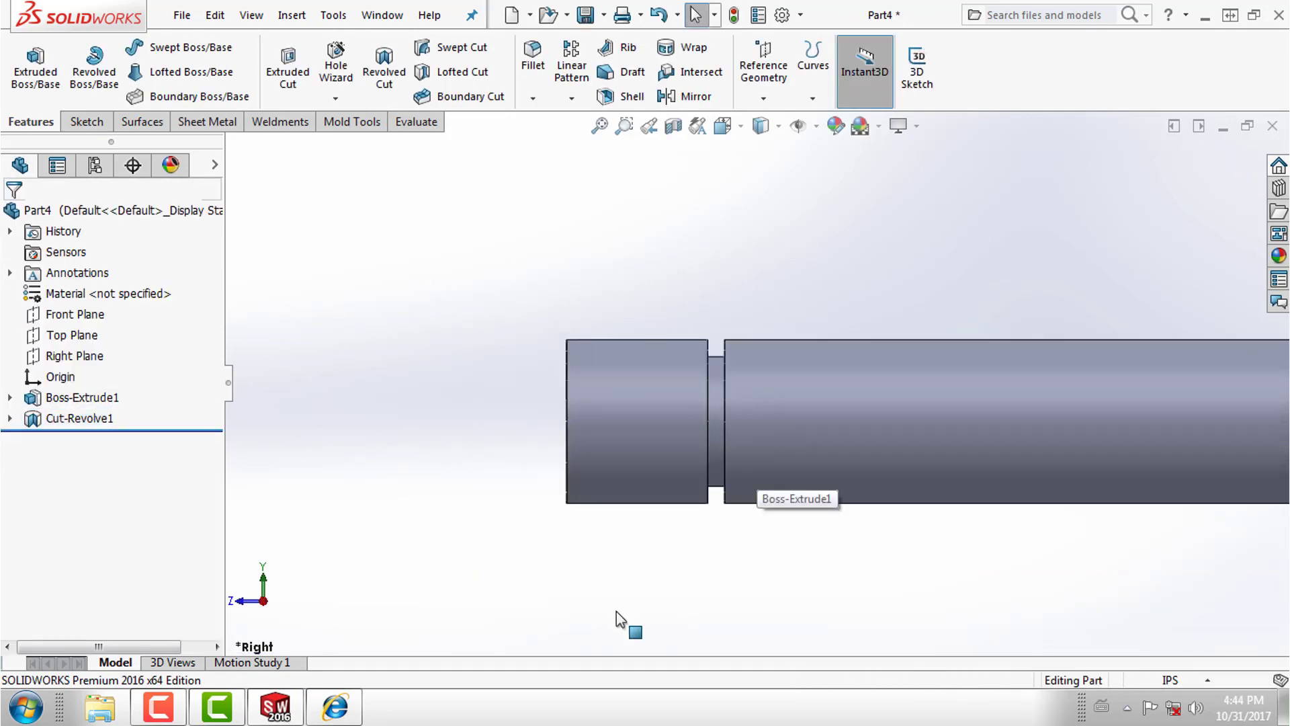
pyautogui.click(347, 719)
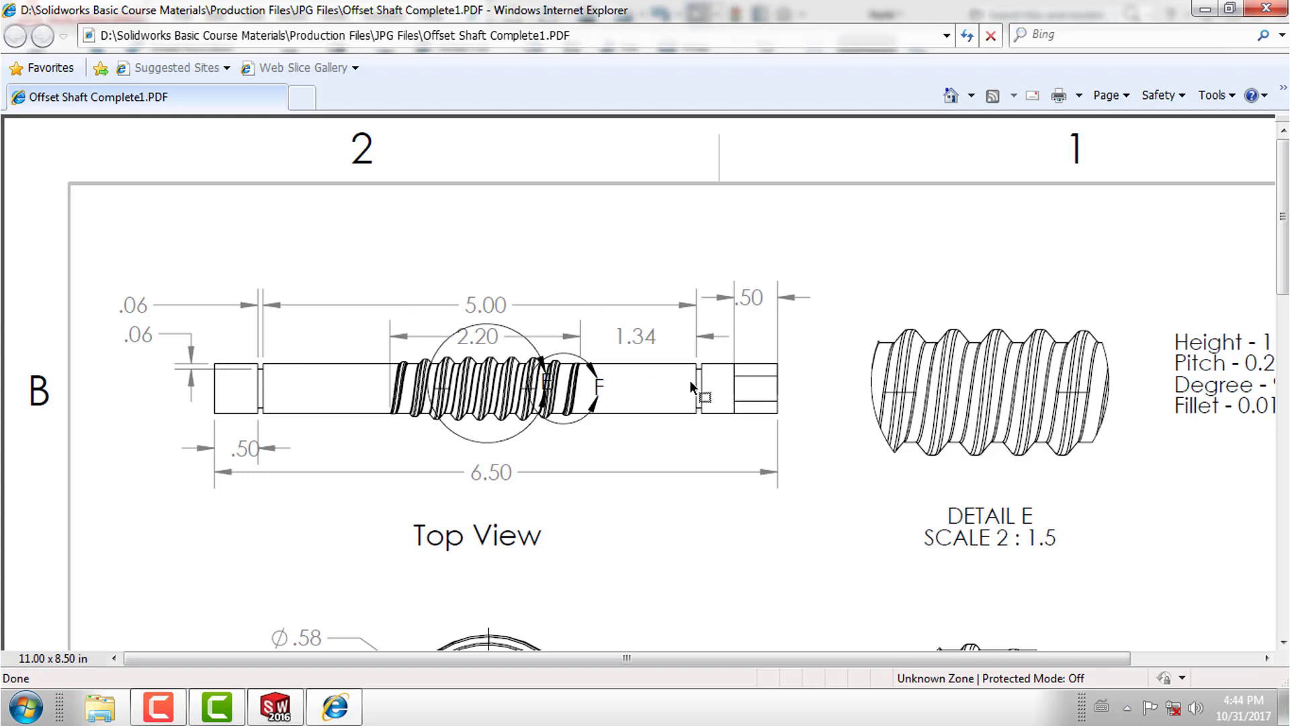
# Return to SolidWorks and orbit the shaft to an angled 3D view.
pyautogui.click(1209, 10)
pyautogui.scroll(3, 1049, 443)
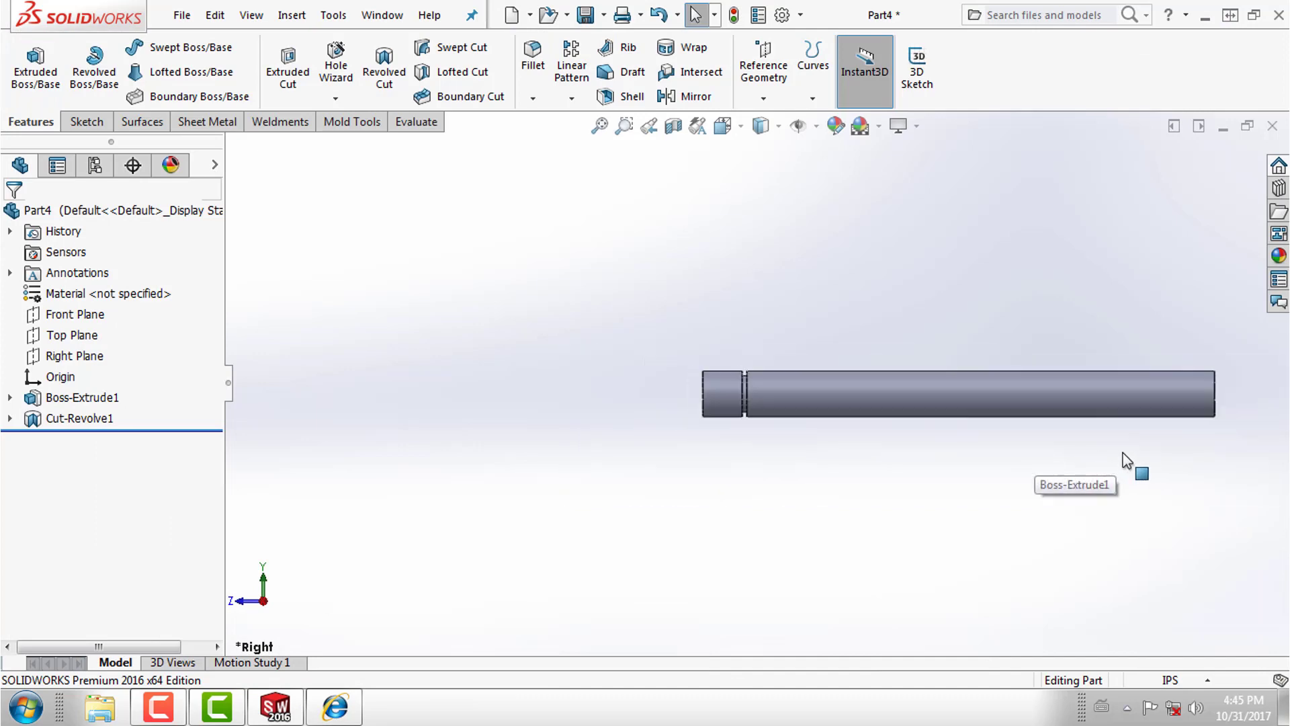
pyautogui.scroll(2, 1115, 430)
pyautogui.scroll(-3, 772, 397)
pyautogui.scroll(2, 567, 409)
pyautogui.scroll(-2, 469, 401)
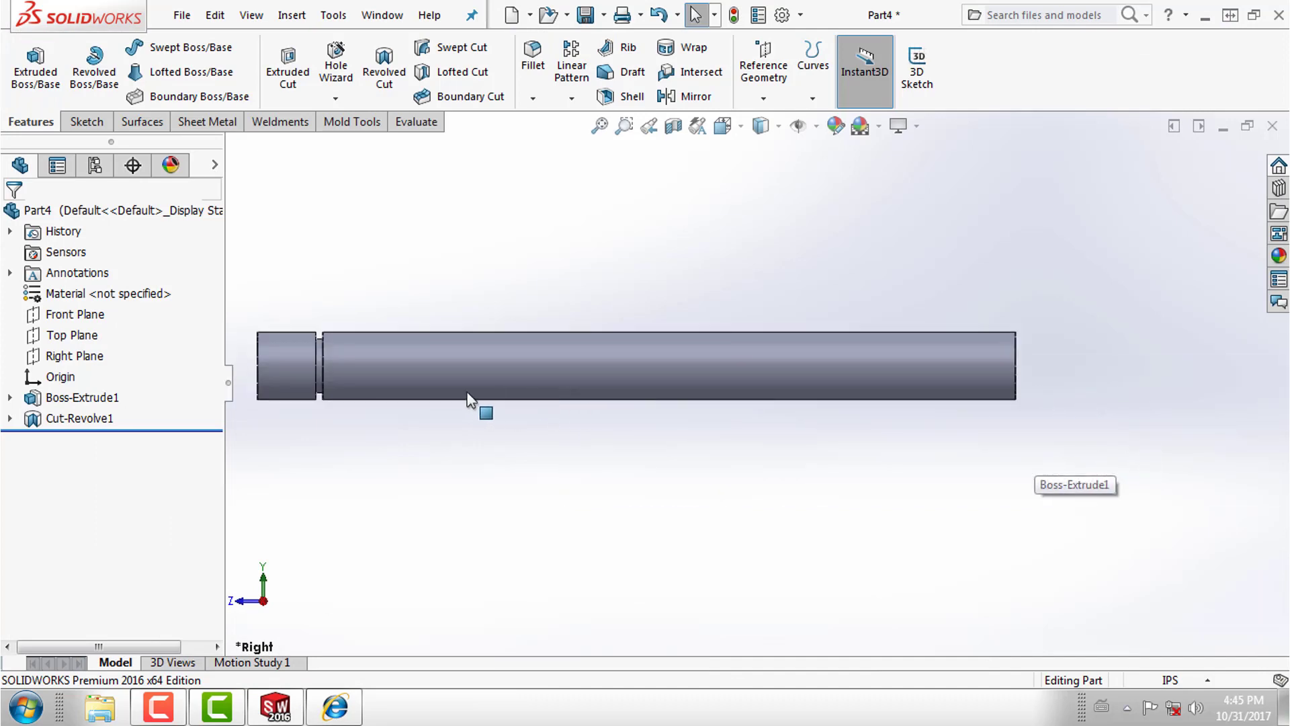
pyautogui.scroll(-2, 483, 401)
pyautogui.moveTo(484, 401); pyautogui.dragTo(655, 393, button='middle')
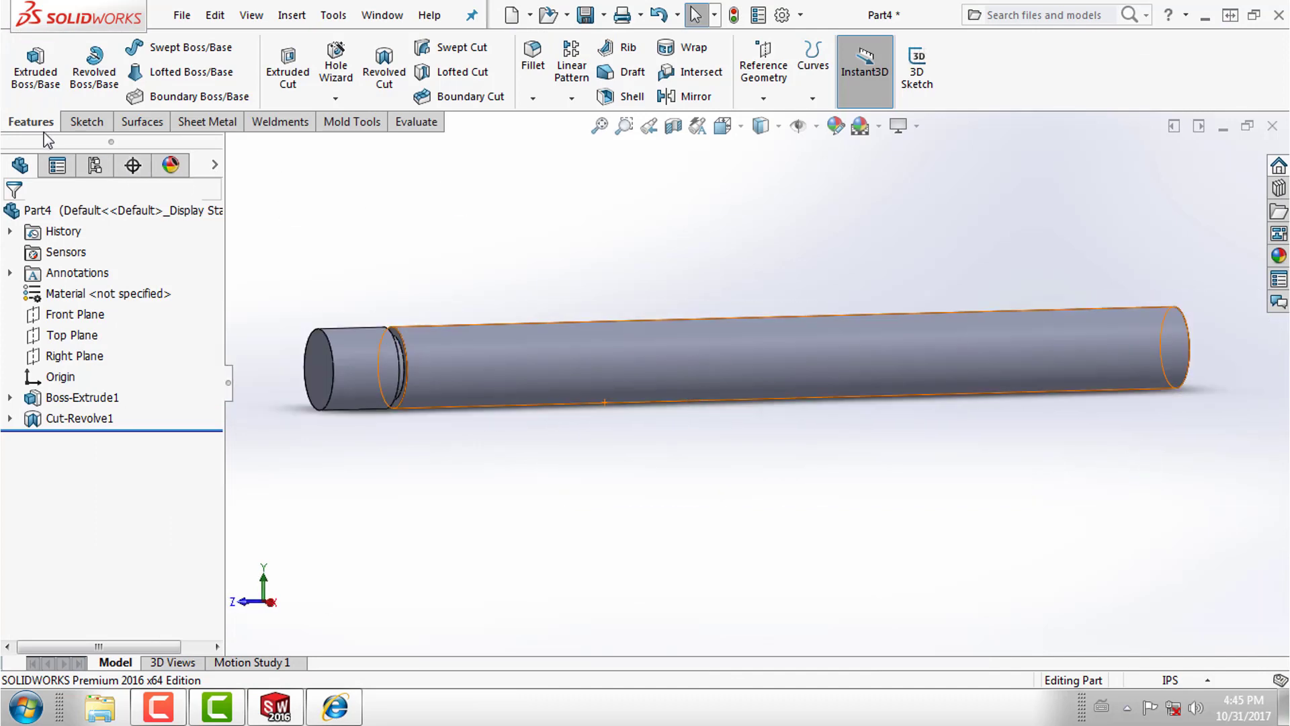
# Create Plane1 offset 5.00 in from the groove face, flipped toward the far end.
pyautogui.click(772, 102)
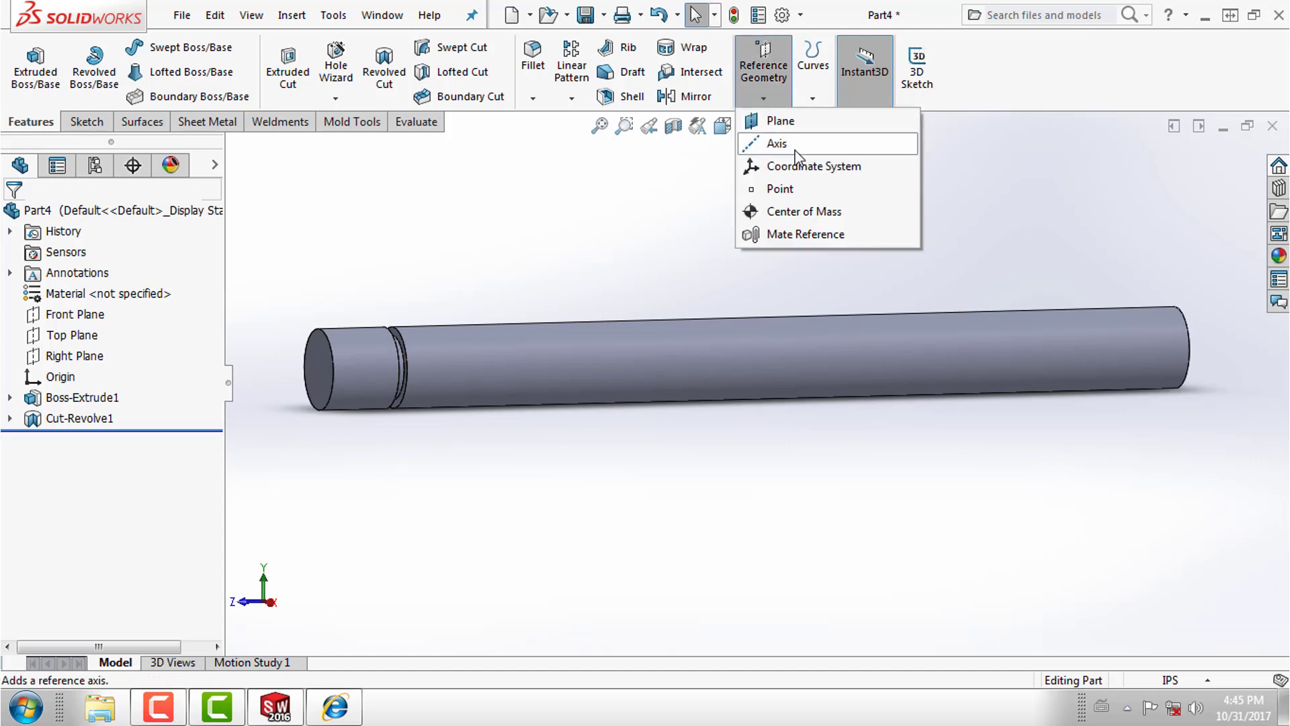
pyautogui.click(795, 122)
pyautogui.scroll(-3, 479, 370)
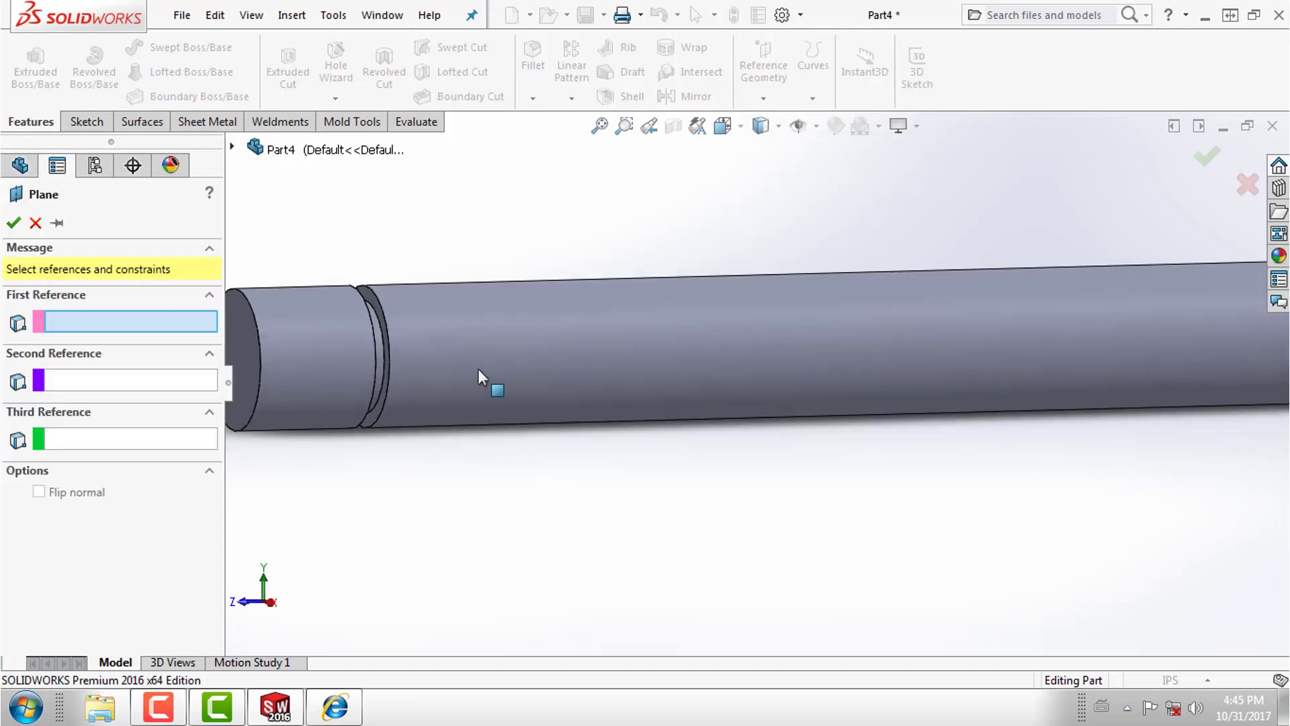
pyautogui.scroll(-3, 478, 368)
pyautogui.scroll(1, 457, 377)
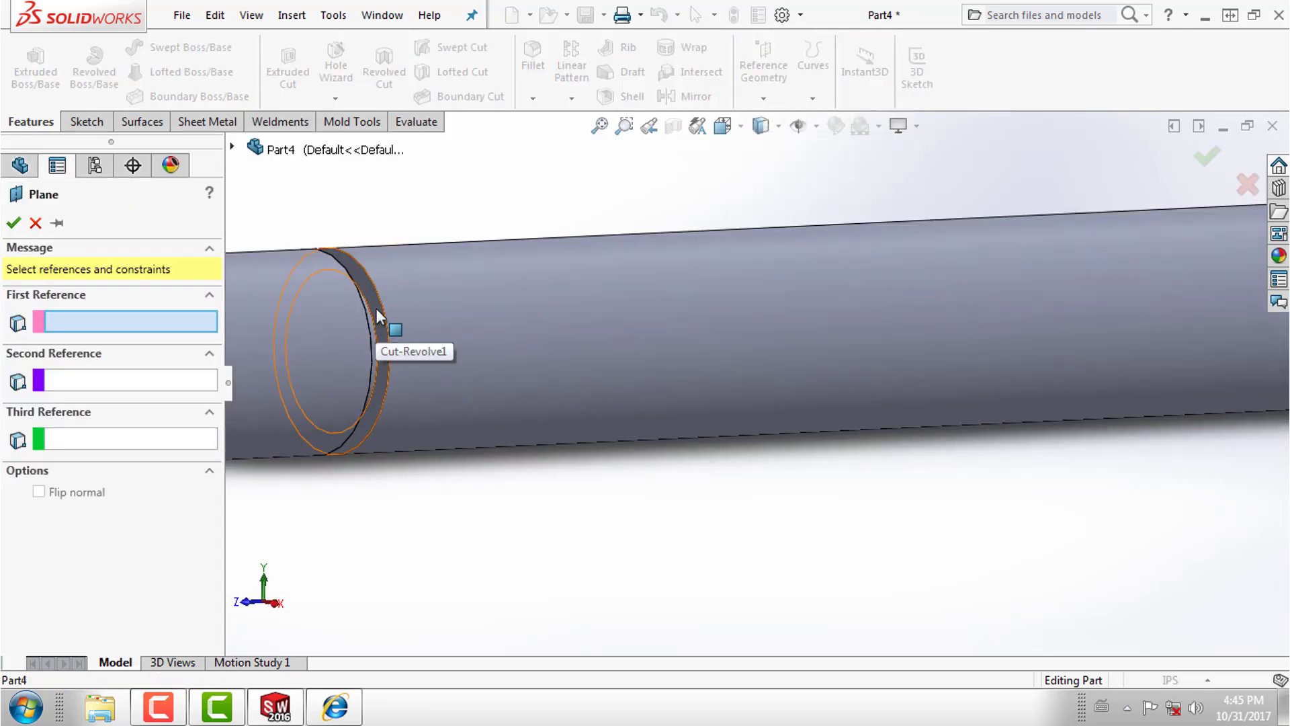
pyautogui.click(376, 308)
pyautogui.scroll(3, 1100, 437)
pyautogui.scroll(2, 1215, 420)
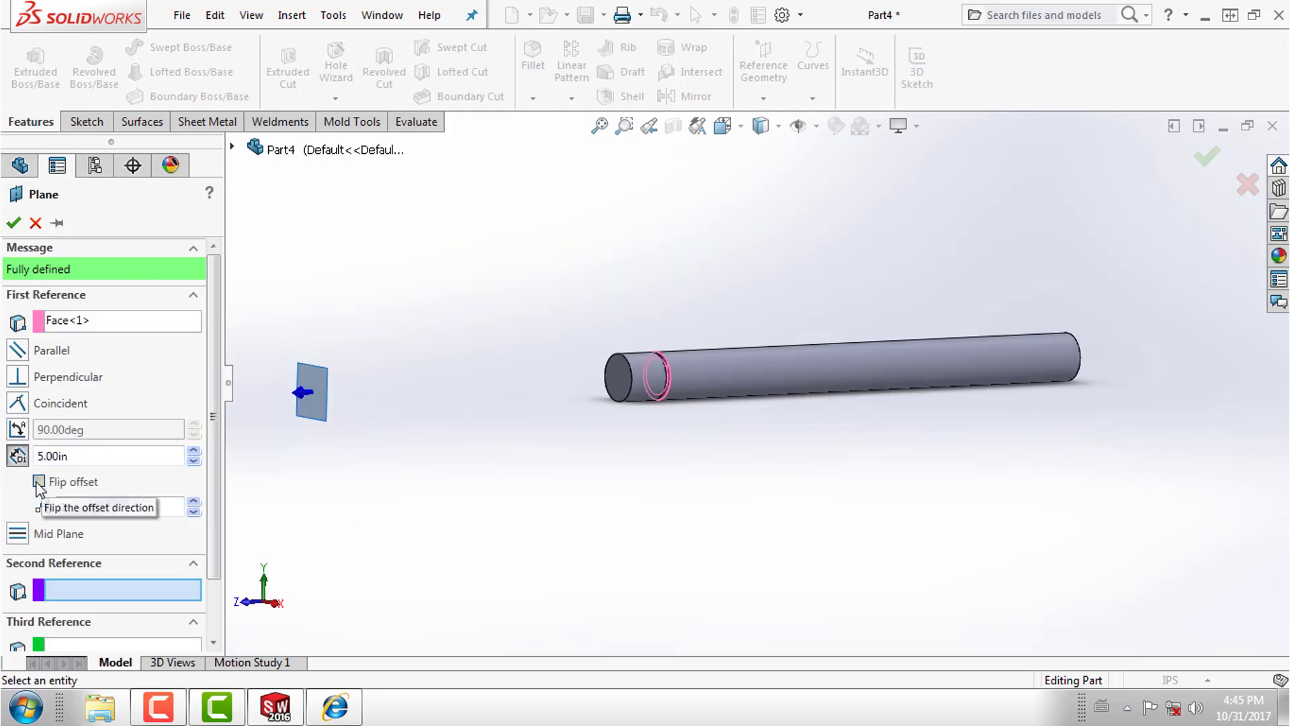
pyautogui.click(39, 481)
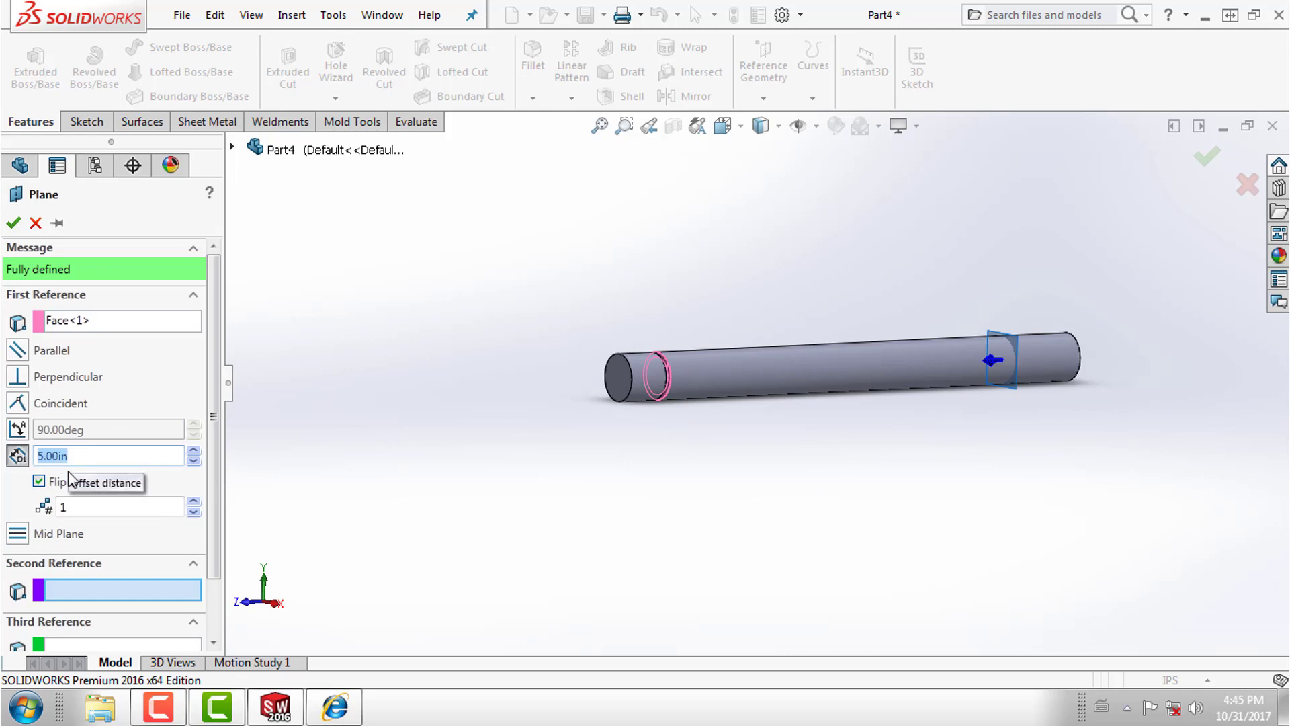
pyautogui.click(13, 222)
pyautogui.scroll(-2, 995, 422)
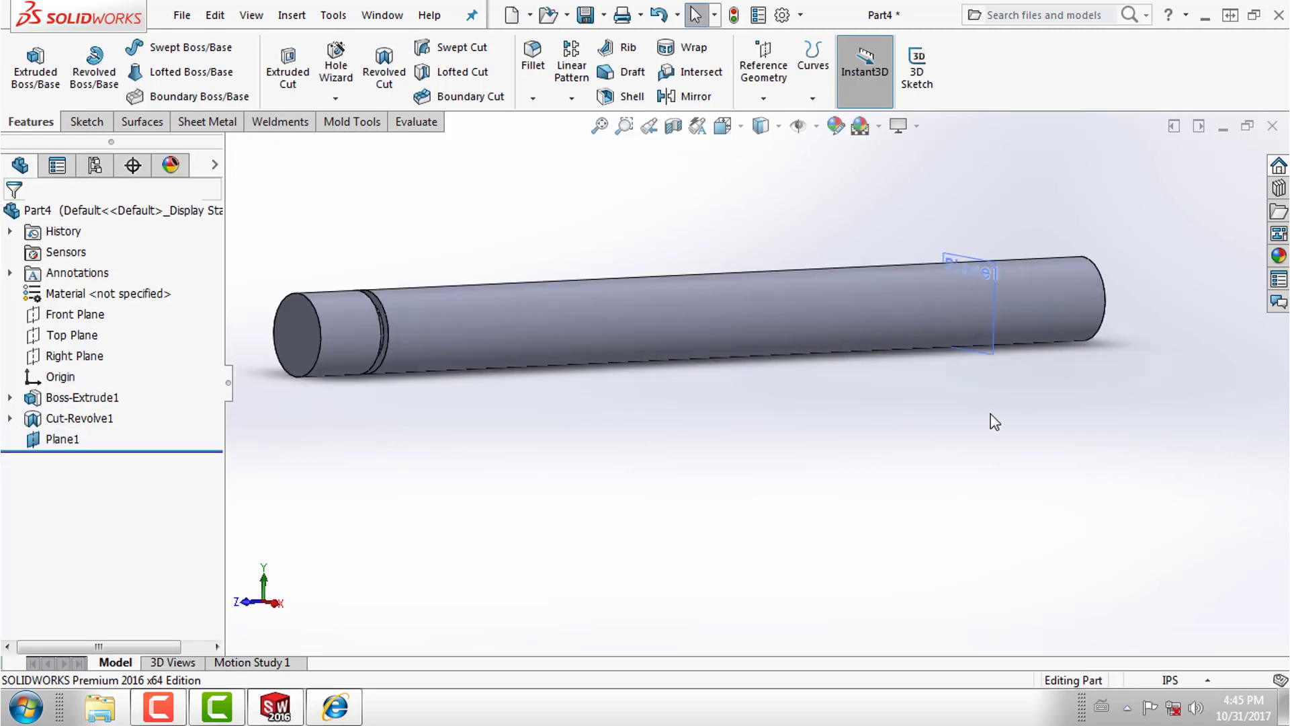
pyautogui.scroll(-2, 950, 423)
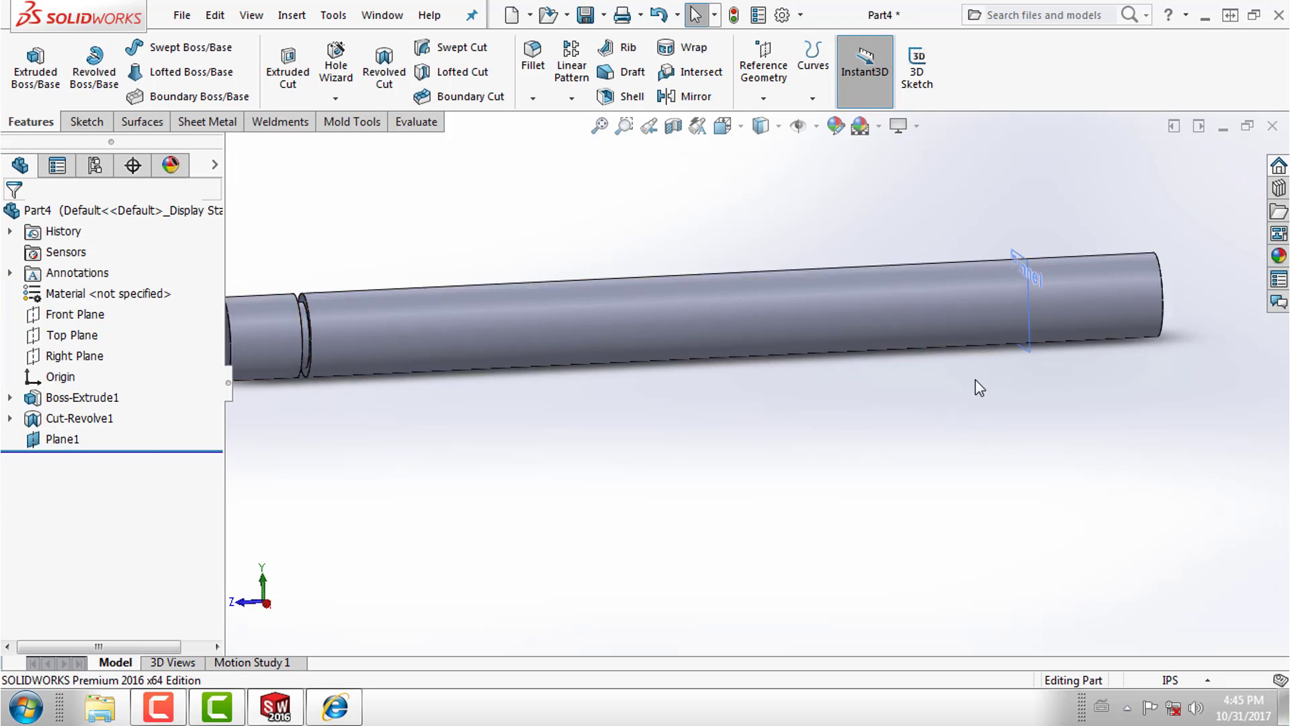
pyautogui.scroll(-2, 980, 388)
pyautogui.click(64, 439)
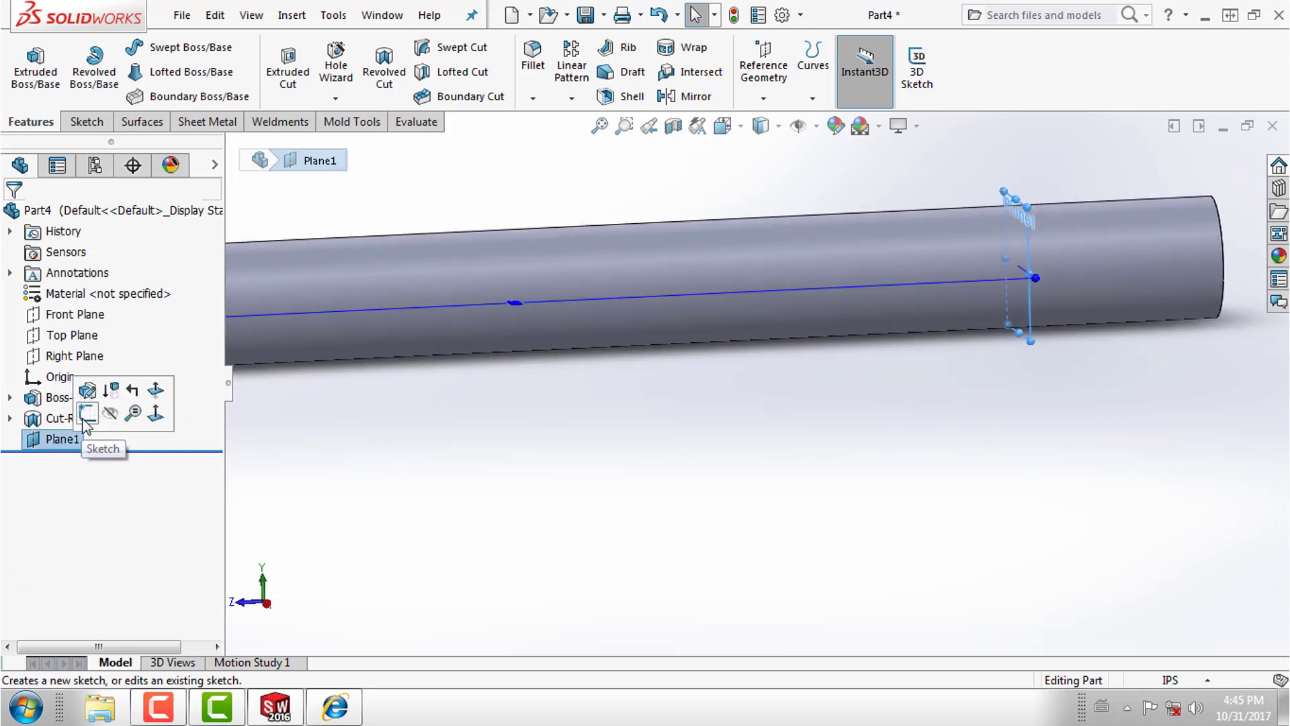
# Start Sketch3 on Plane1.
pyautogui.click(86, 412)
pyautogui.rightClick(88, 462)
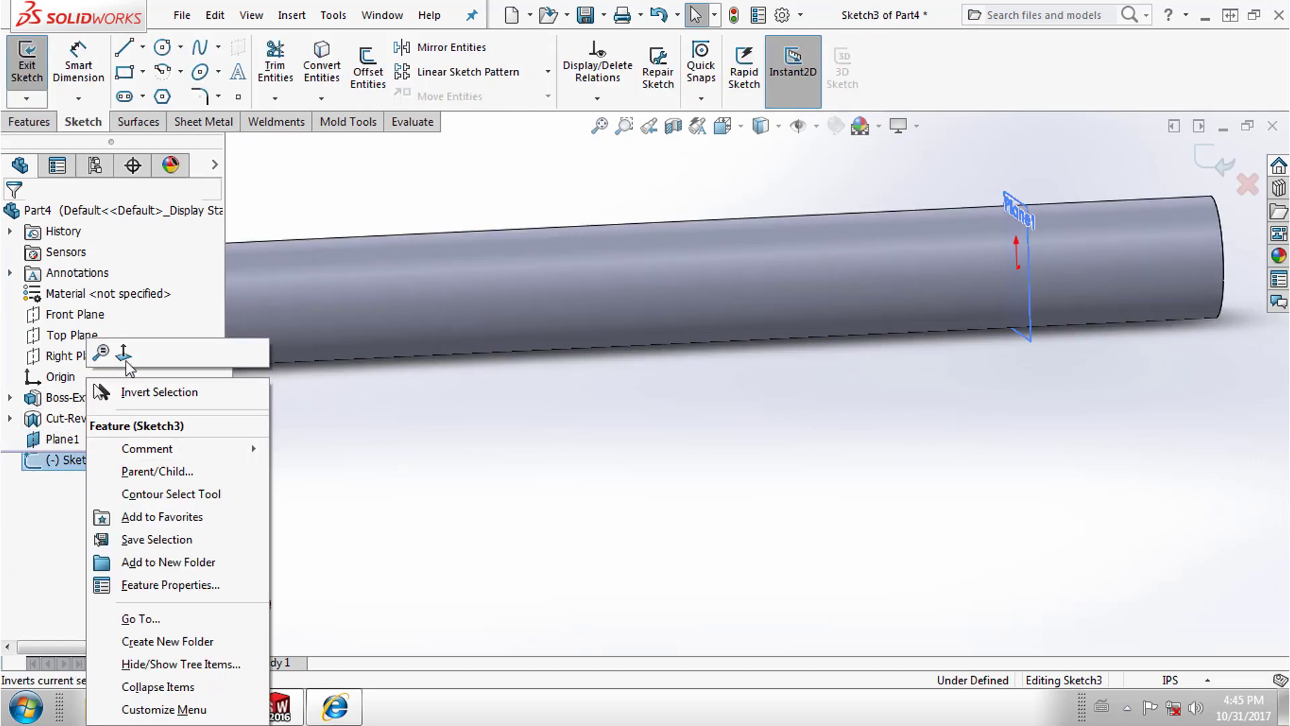
pyautogui.click(656, 489)
pyautogui.scroll(1, 486, 324)
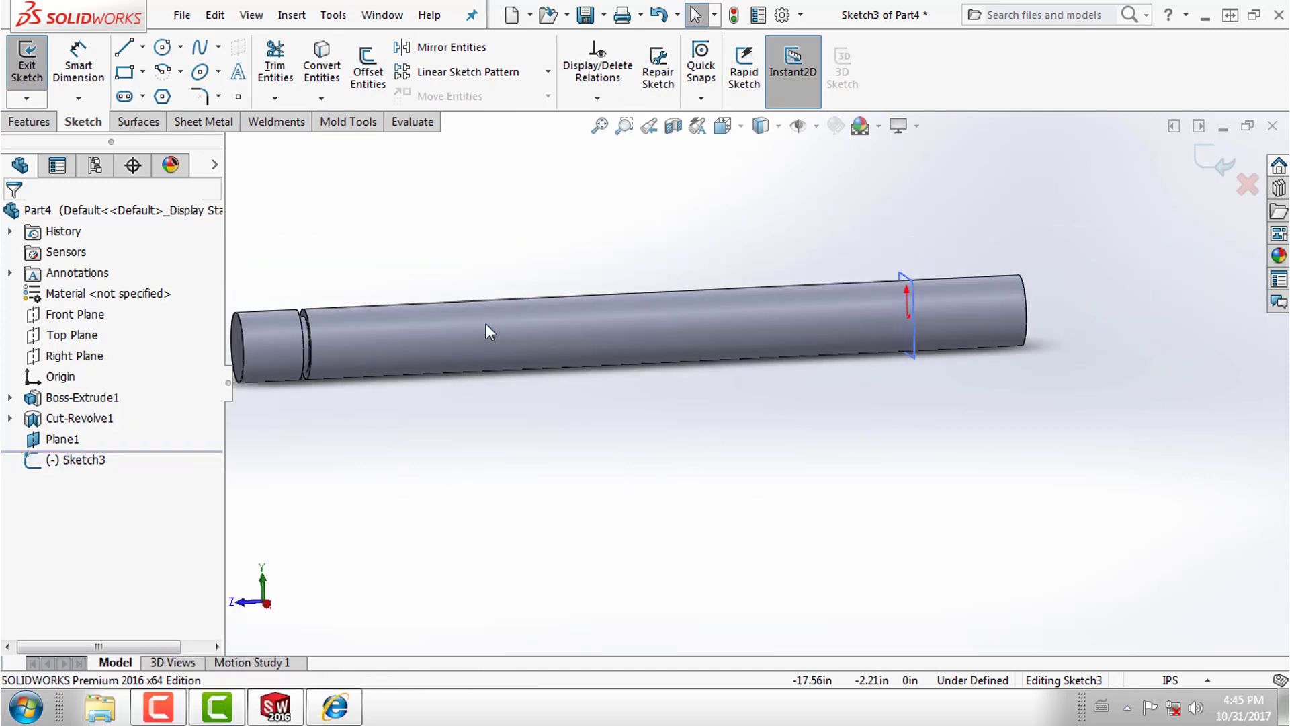
pyautogui.scroll(-2, 331, 328)
pyautogui.scroll(-2, 376, 350)
pyautogui.scroll(-2, 472, 392)
pyautogui.scroll(1, 472, 392)
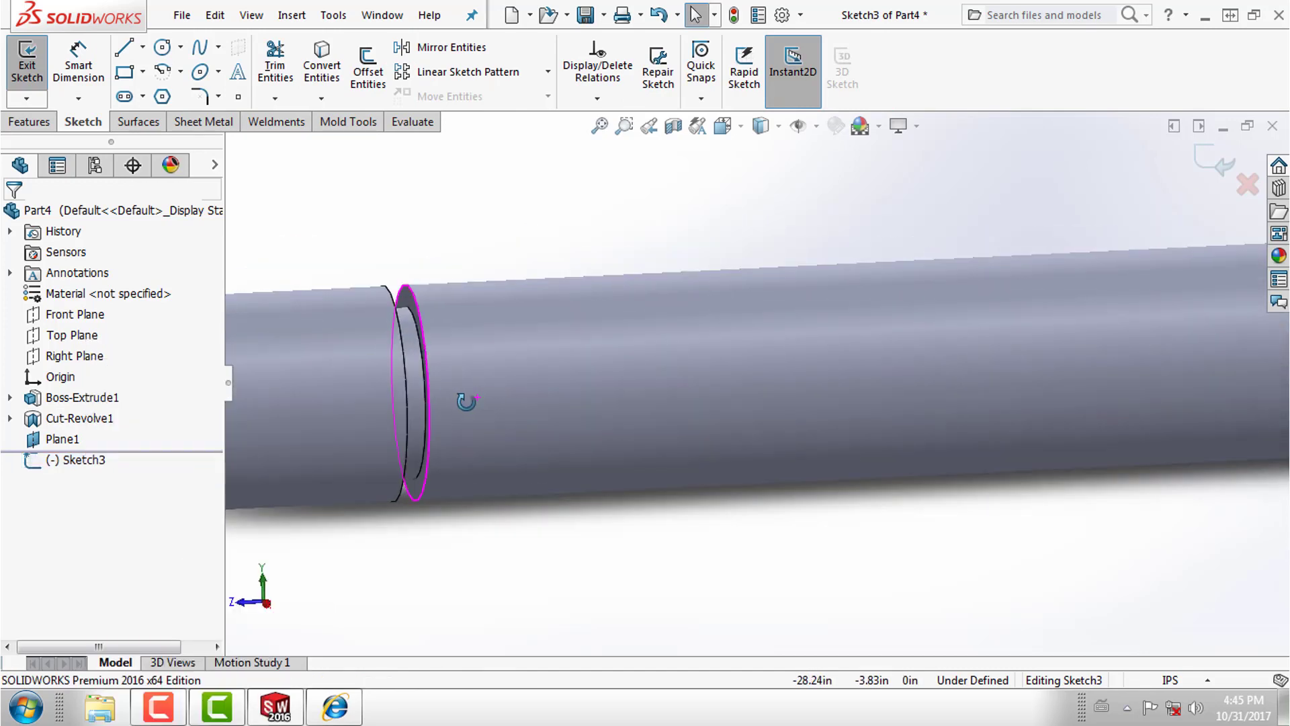
pyautogui.scroll(-1, 453, 397)
# Convert the groove's circular edge into a Ø0.58 in sketch circle.
pyautogui.click(428, 395)
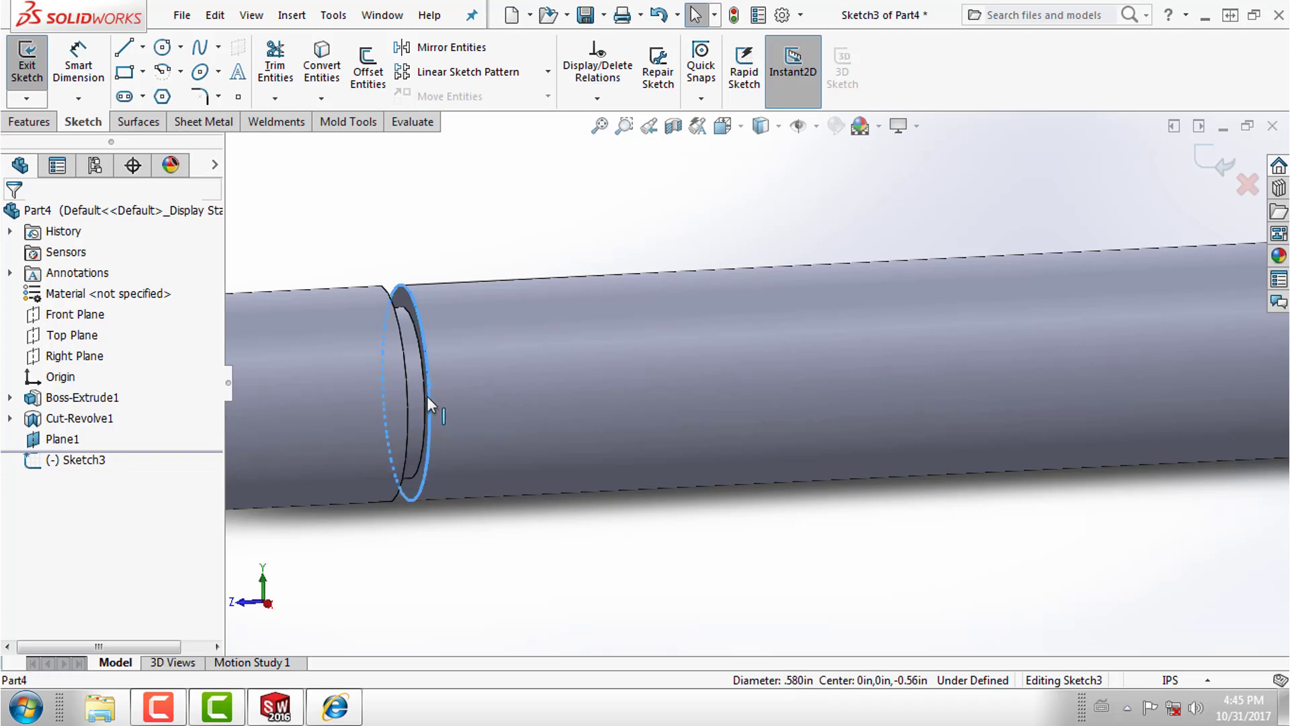
pyautogui.click(322, 67)
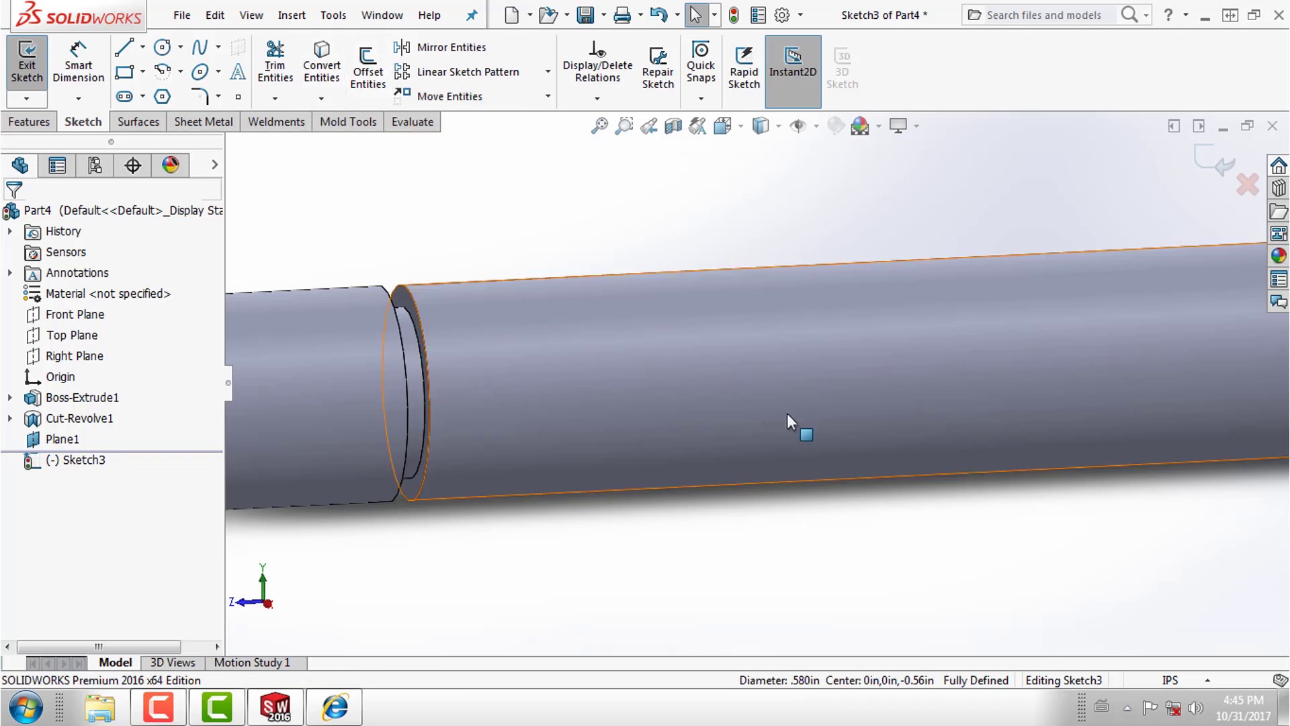
pyautogui.scroll(2, 787, 413)
pyautogui.scroll(1, 1124, 414)
pyautogui.scroll(-2, 975, 331)
pyautogui.scroll(-2, 1061, 364)
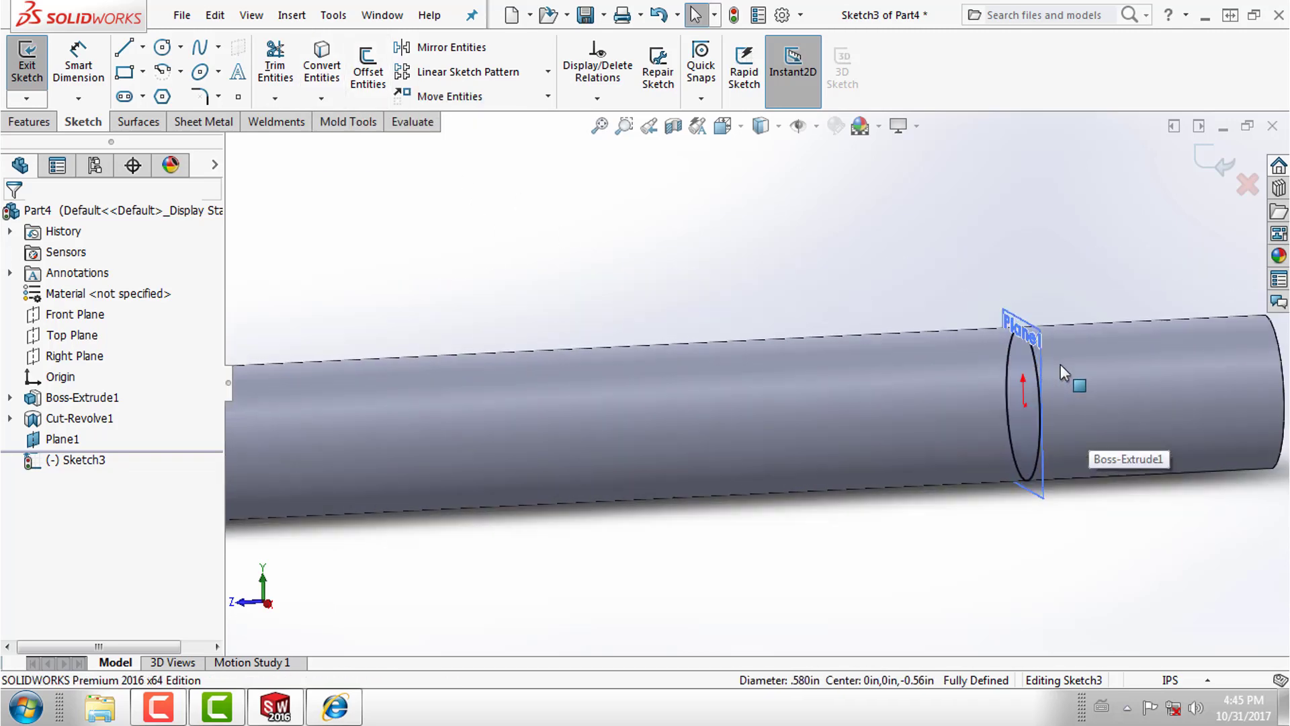
pyautogui.scroll(-2, 1063, 379)
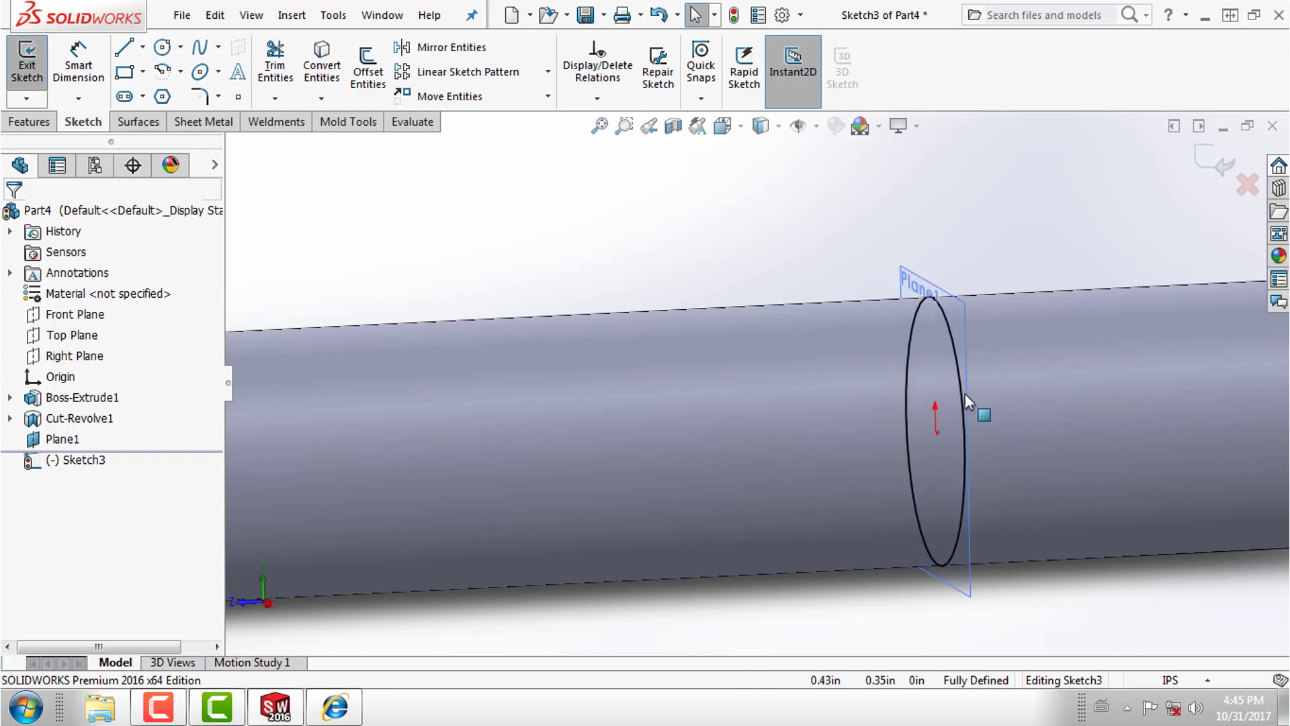
pyautogui.click(361, 712)
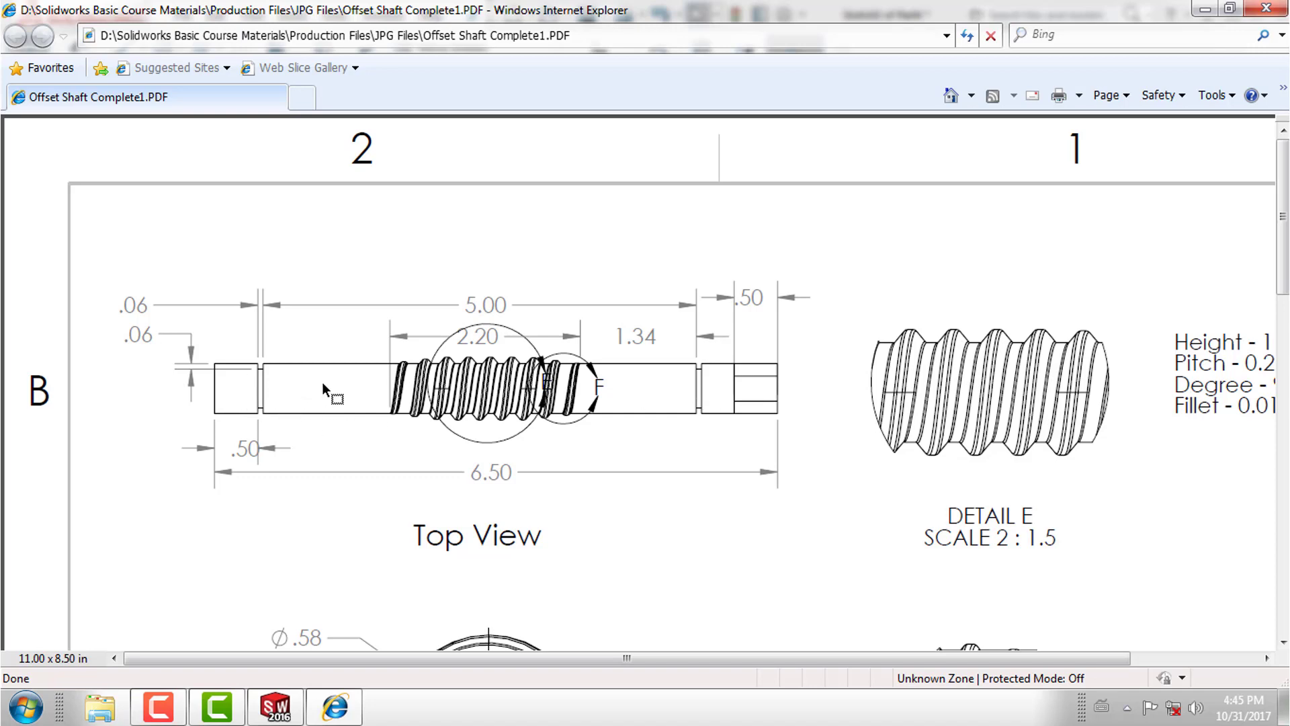
# Minimize the Offset Shaft drawing after checking the groove dimensions.
pyautogui.click(1202, 10)
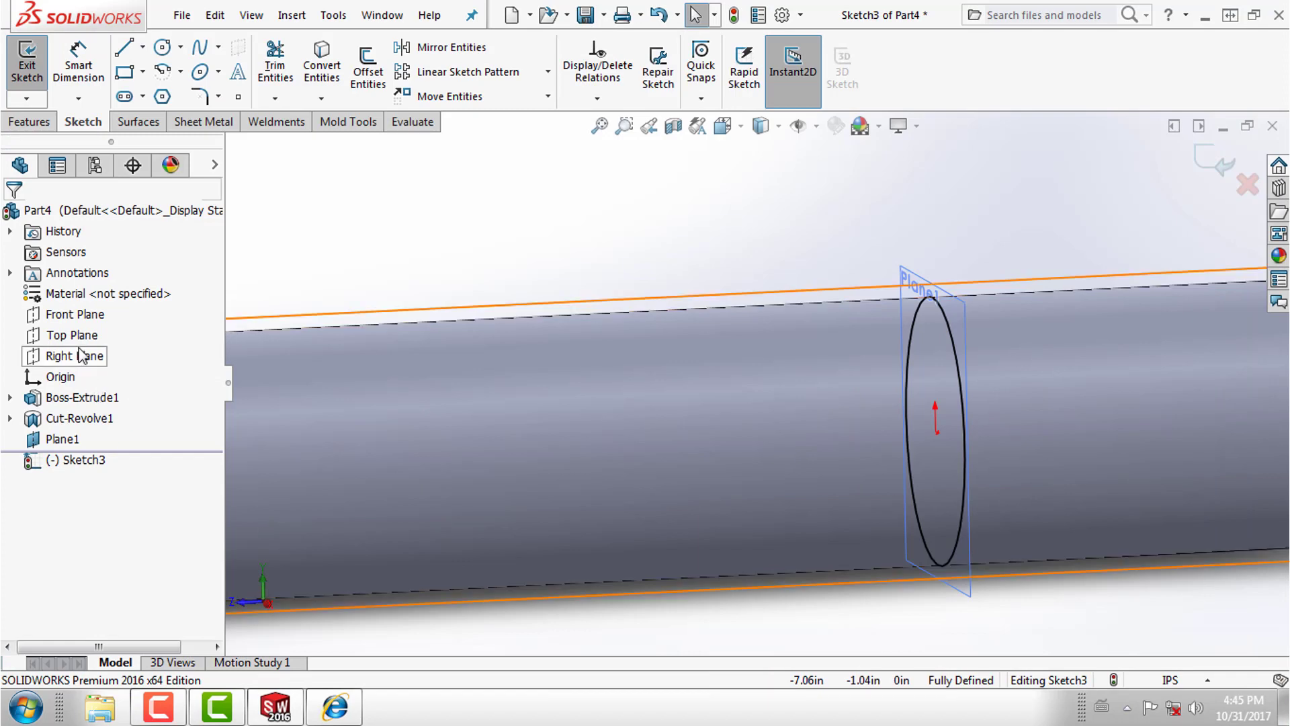
# Try a 0.06 in Extruded Cut from the sketch, then cancel it.
pyautogui.click(30, 121)
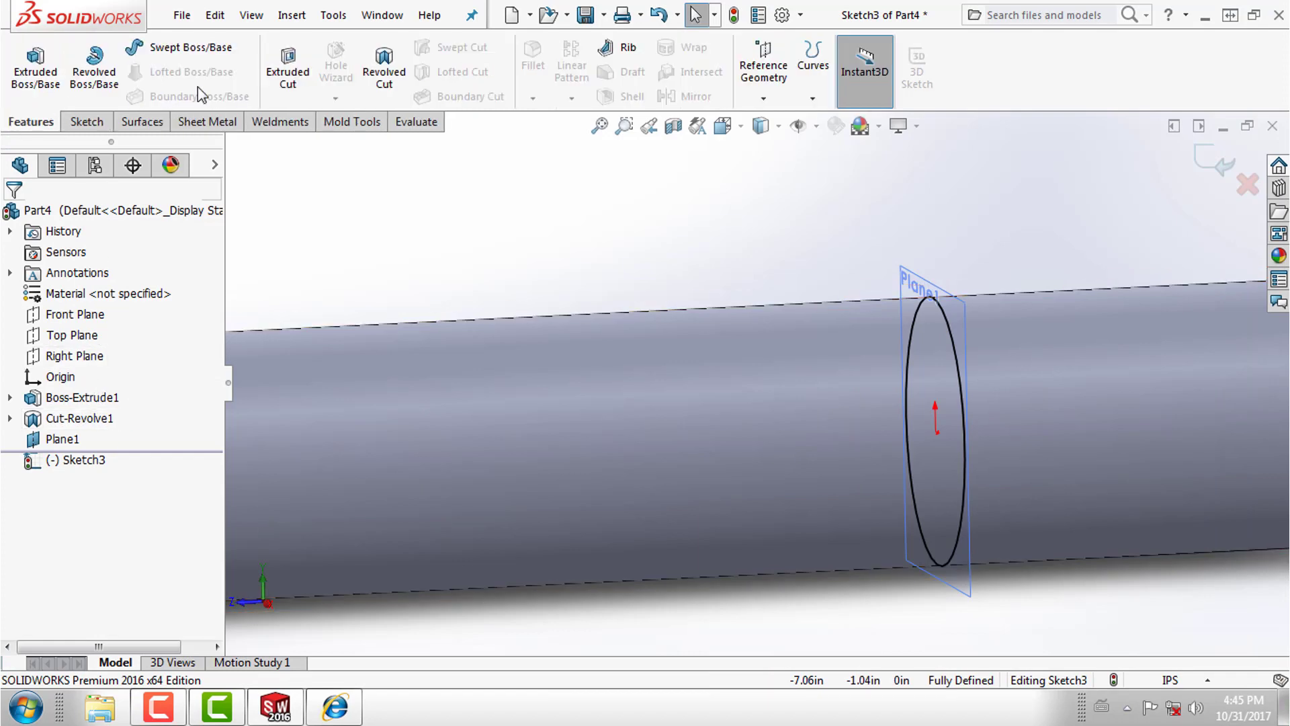
pyautogui.click(299, 66)
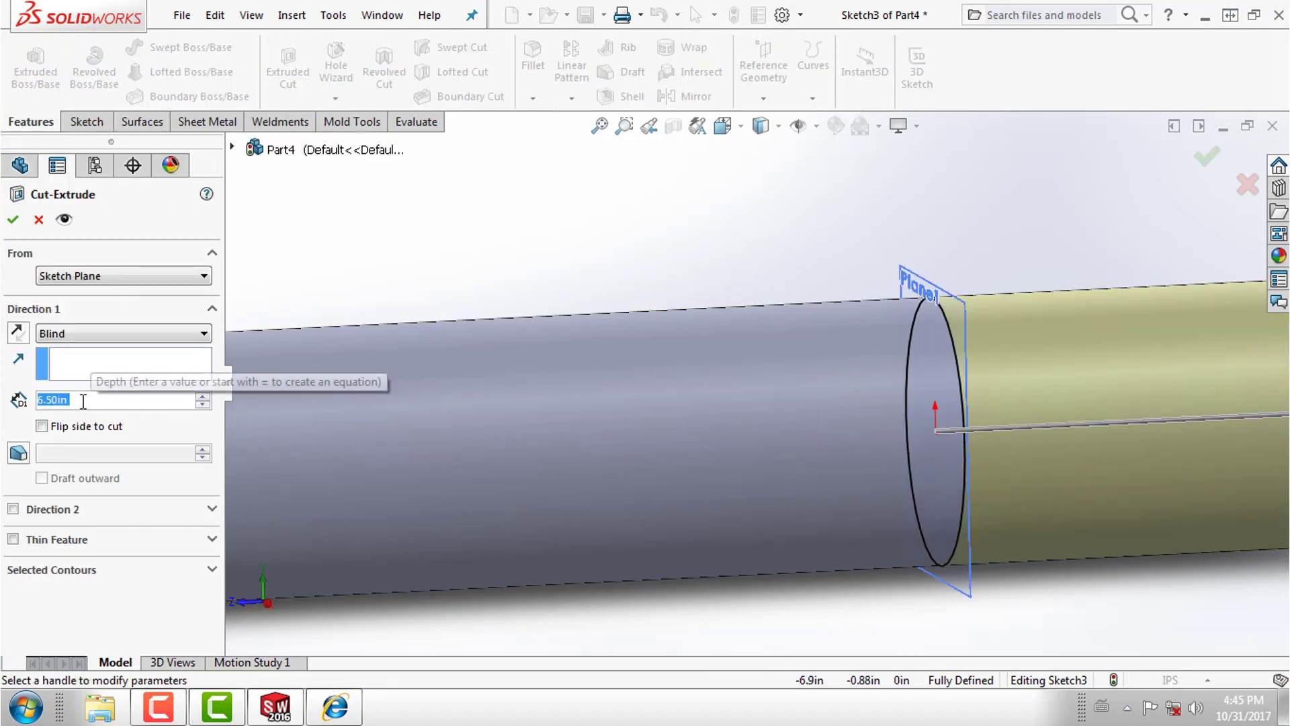
pyautogui.write('.06')
pyautogui.press('Return')
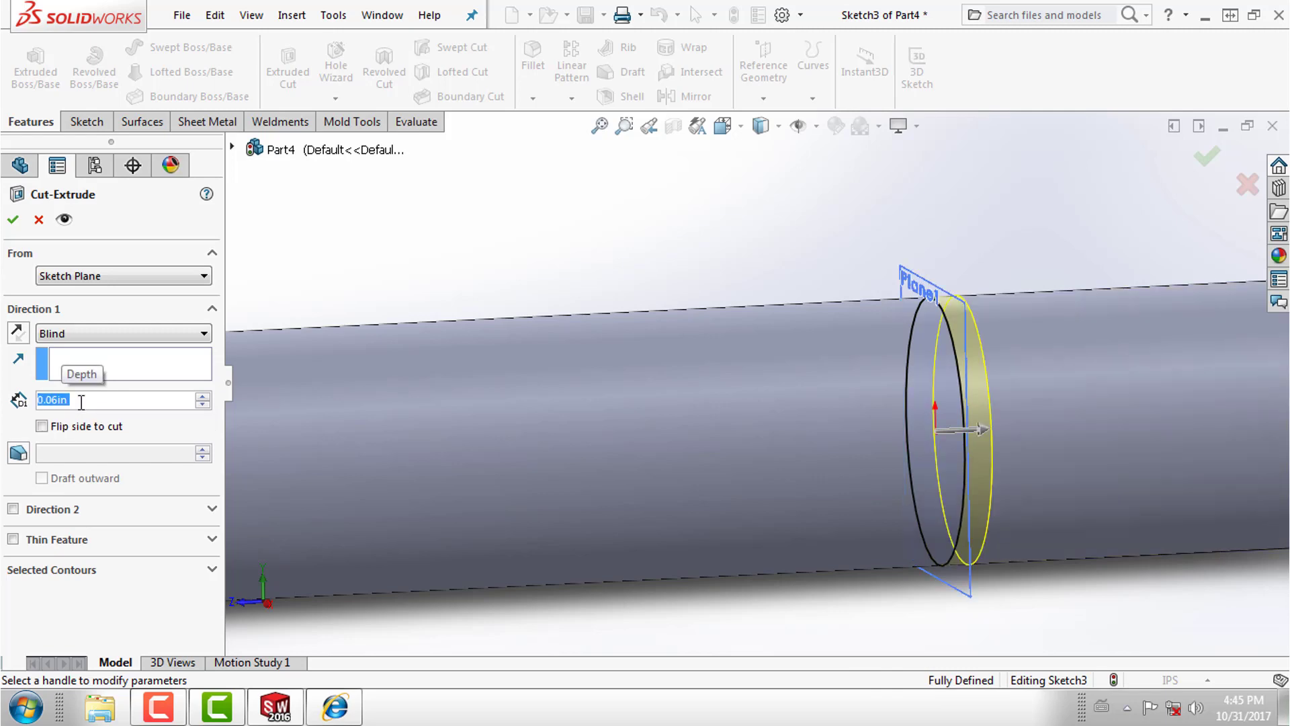
pyautogui.click(15, 220)
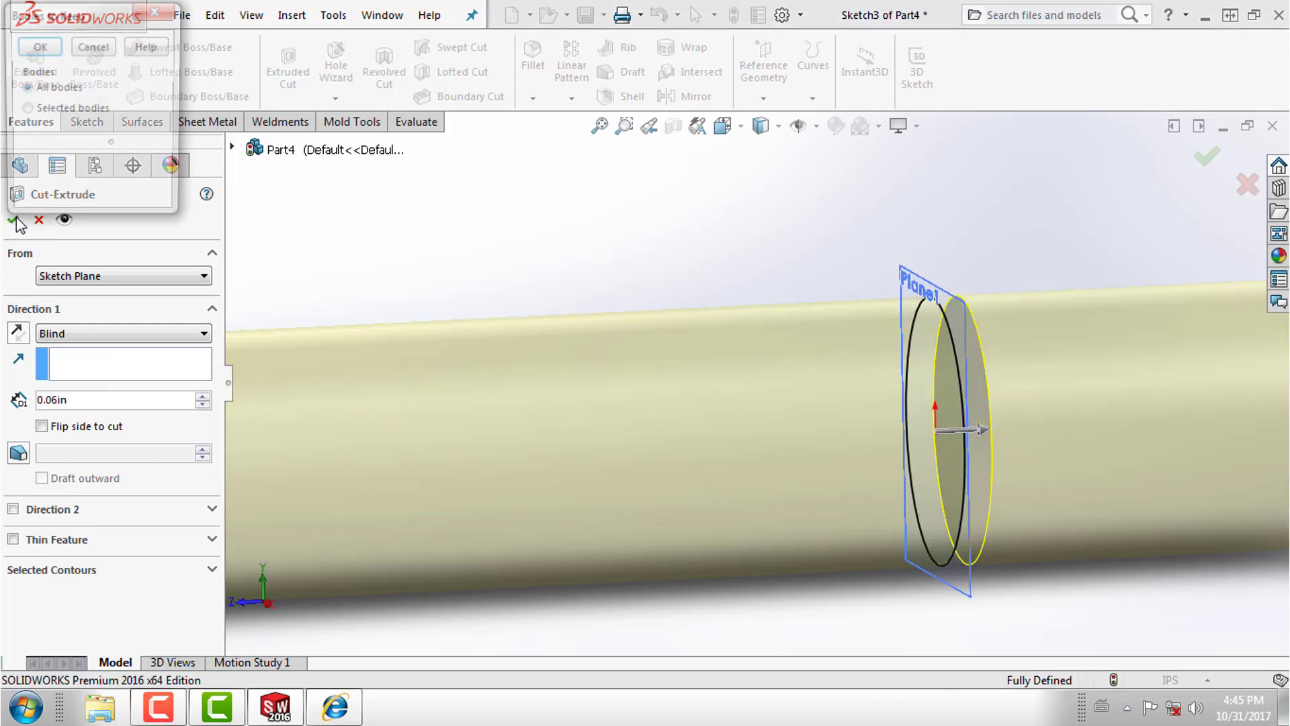
pyautogui.click(100, 48)
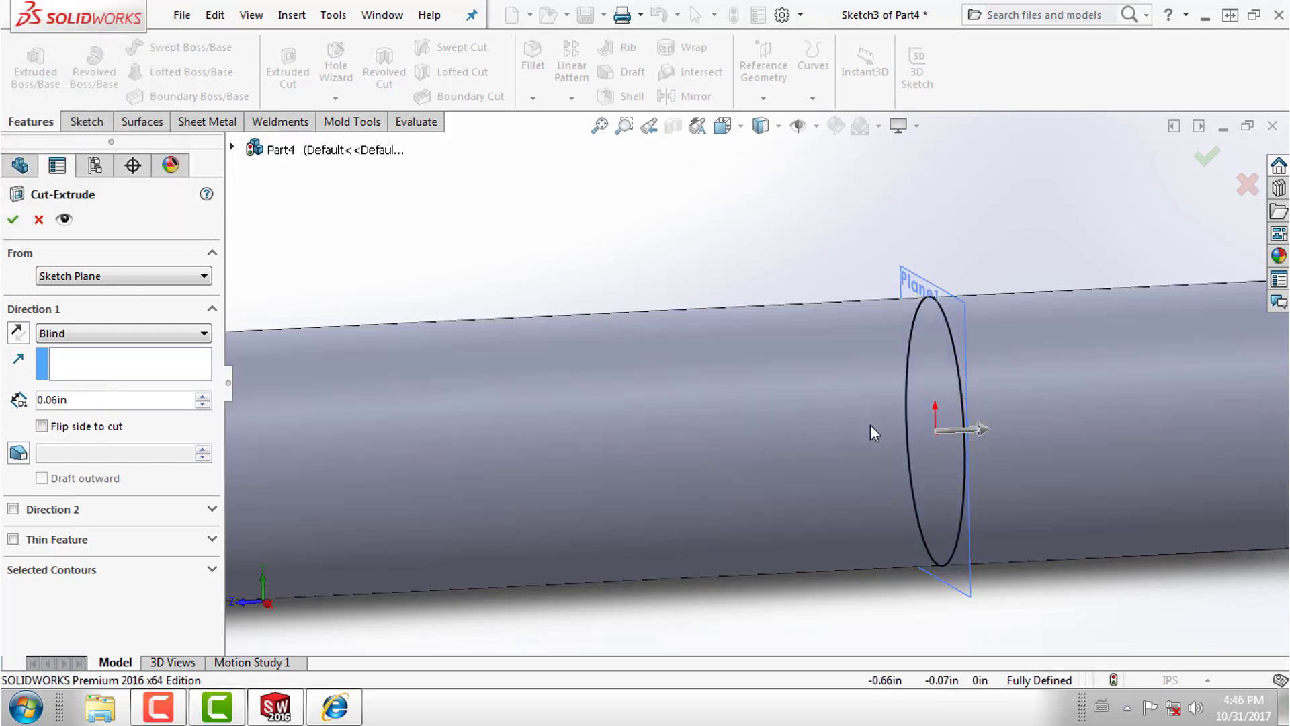
pyautogui.scroll(2, 880, 426)
pyautogui.scroll(2, 672, 433)
pyautogui.click(38, 219)
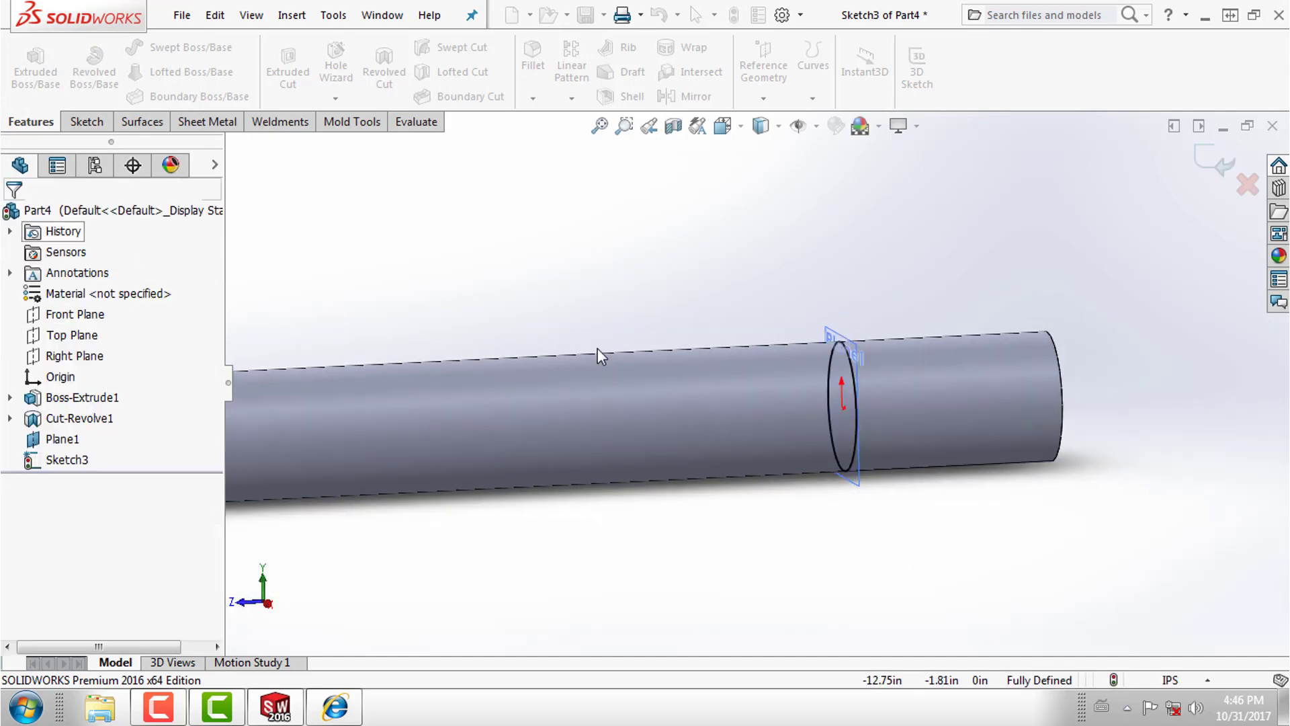
# Convert the groove's inner edge into a concentric Ø0.460 in circle in Sketch3.
pyautogui.scroll(2, 590, 406)
pyautogui.scroll(2, 483, 429)
pyautogui.scroll(-2, 274, 418)
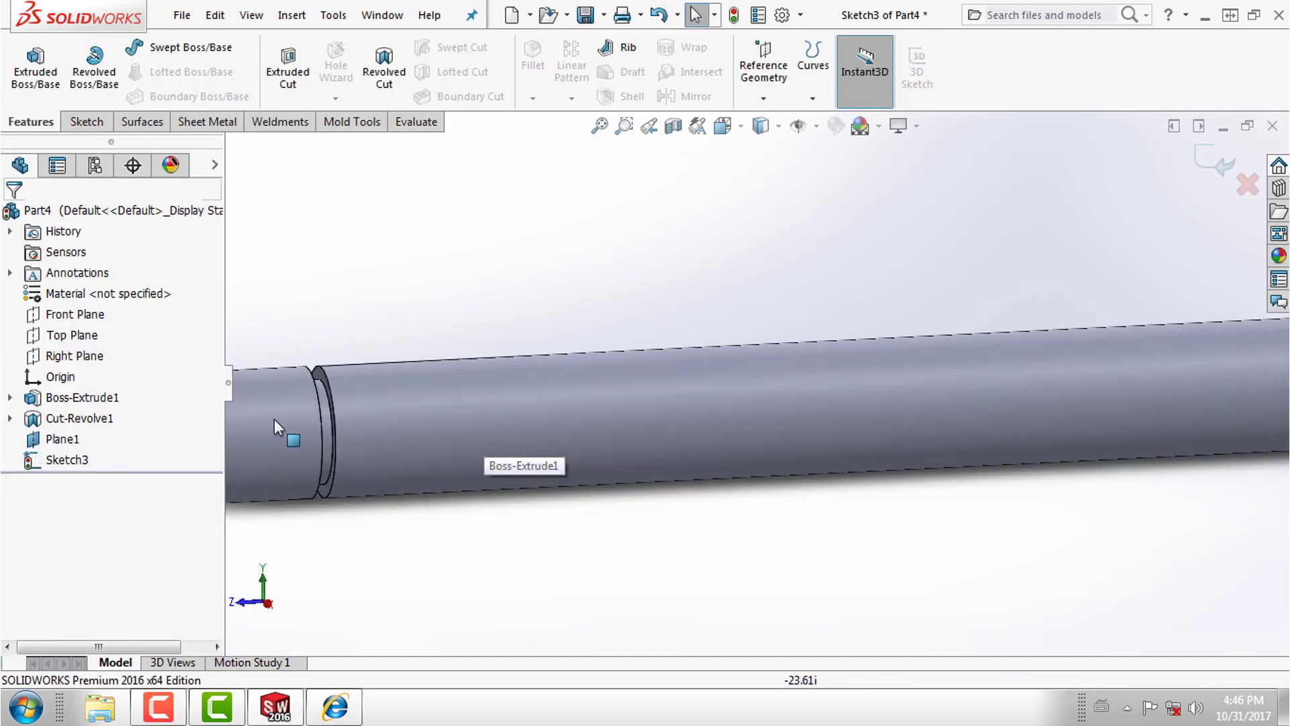
pyautogui.scroll(-2, 316, 444)
pyautogui.scroll(-2, 369, 447)
pyautogui.scroll(-1, 374, 441)
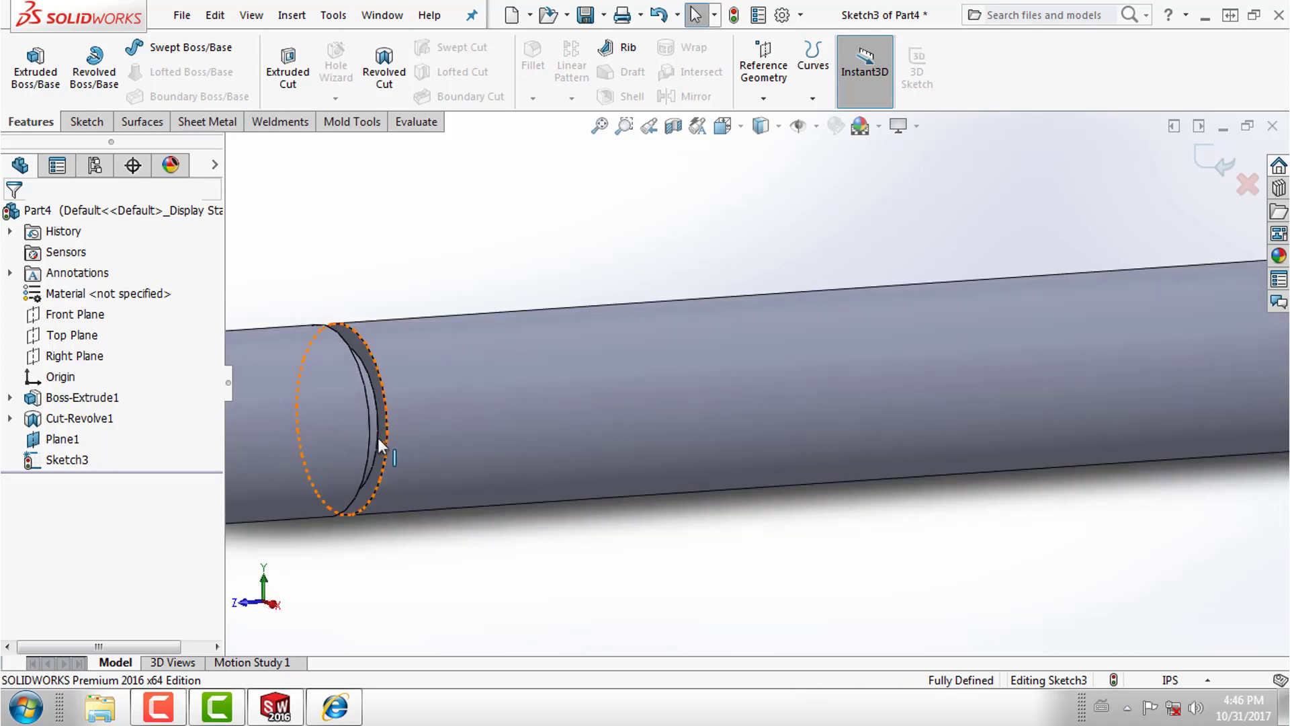
pyautogui.scroll(-2, 396, 423)
pyautogui.scroll(-2, 471, 403)
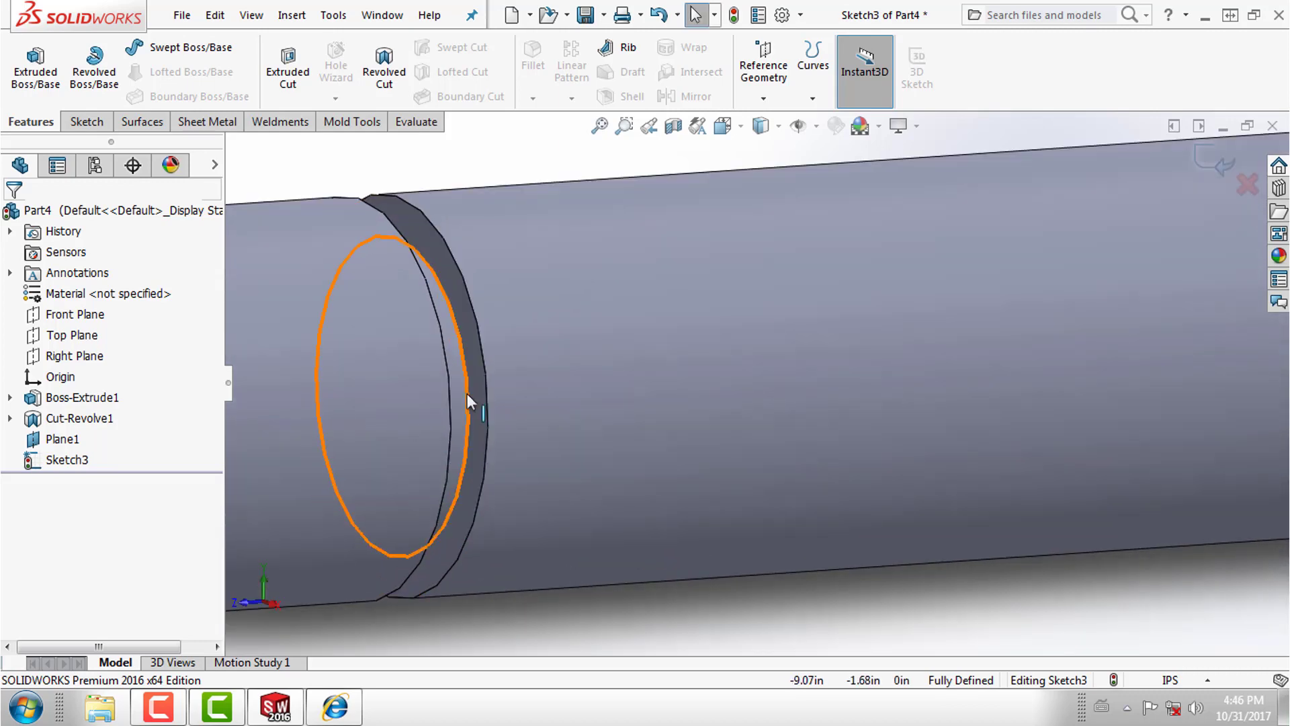
pyautogui.click(466, 393)
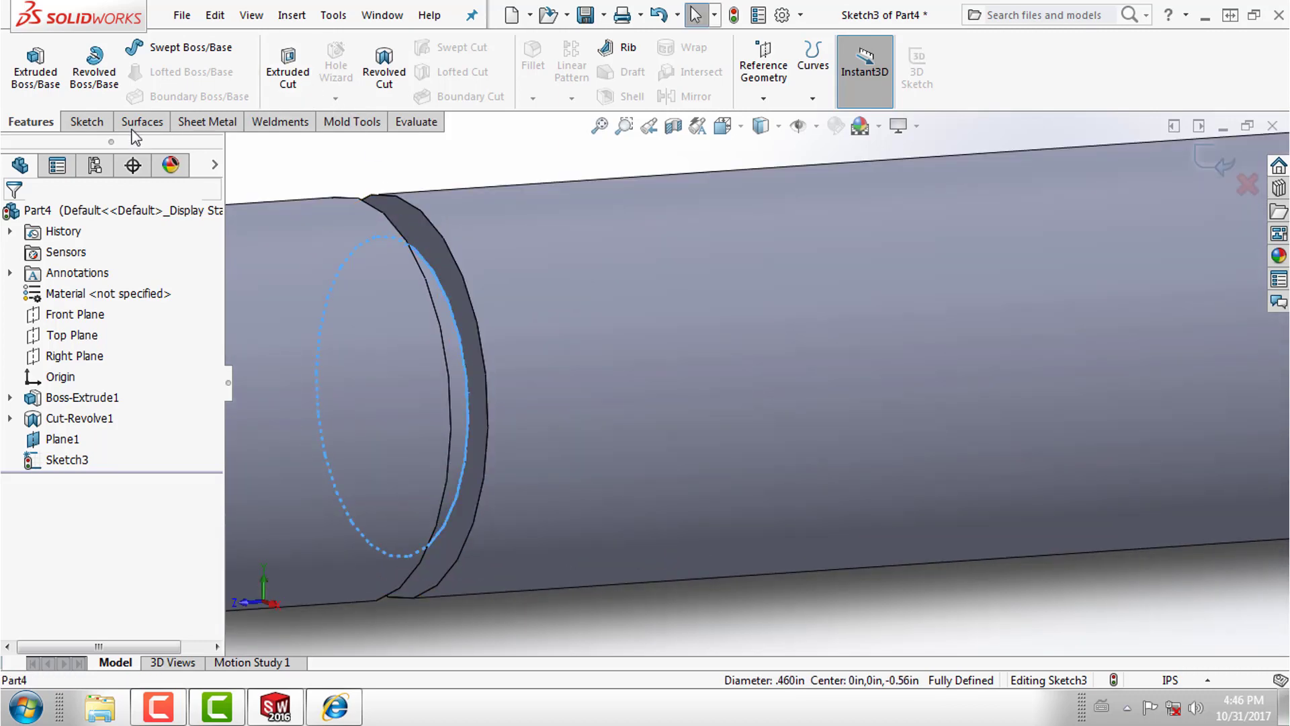
pyautogui.click(87, 121)
pyautogui.scroll(1, 563, 284)
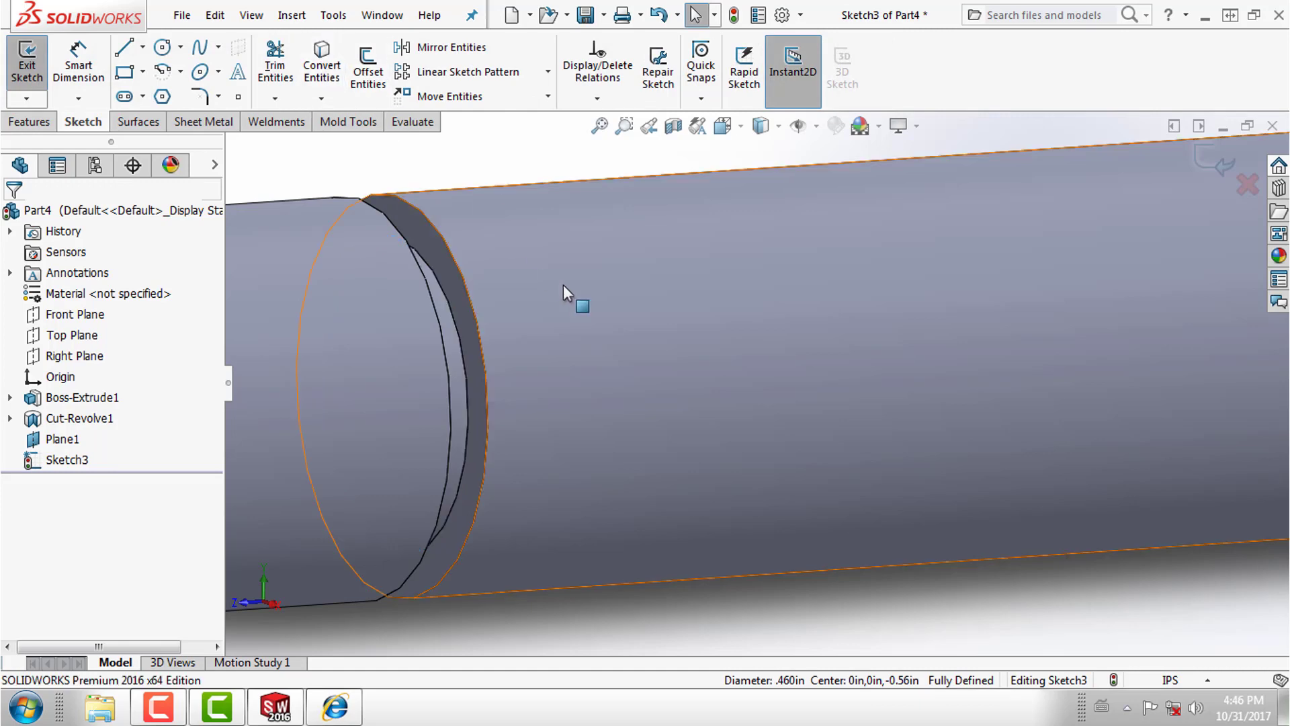
pyautogui.scroll(2, 1060, 421)
pyautogui.scroll(1, 1059, 444)
pyautogui.scroll(1, 1277, 356)
pyautogui.scroll(-1, 1152, 349)
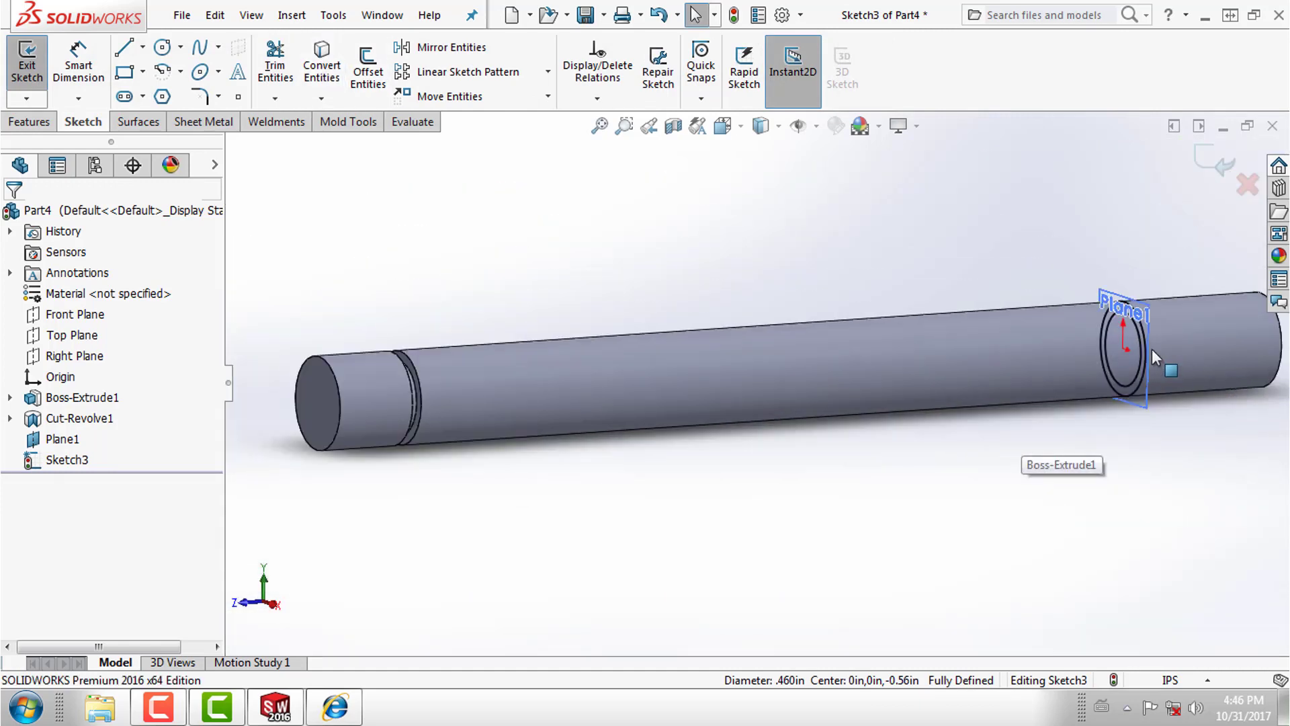
pyautogui.scroll(-2, 1085, 389)
pyautogui.scroll(-1, 1119, 372)
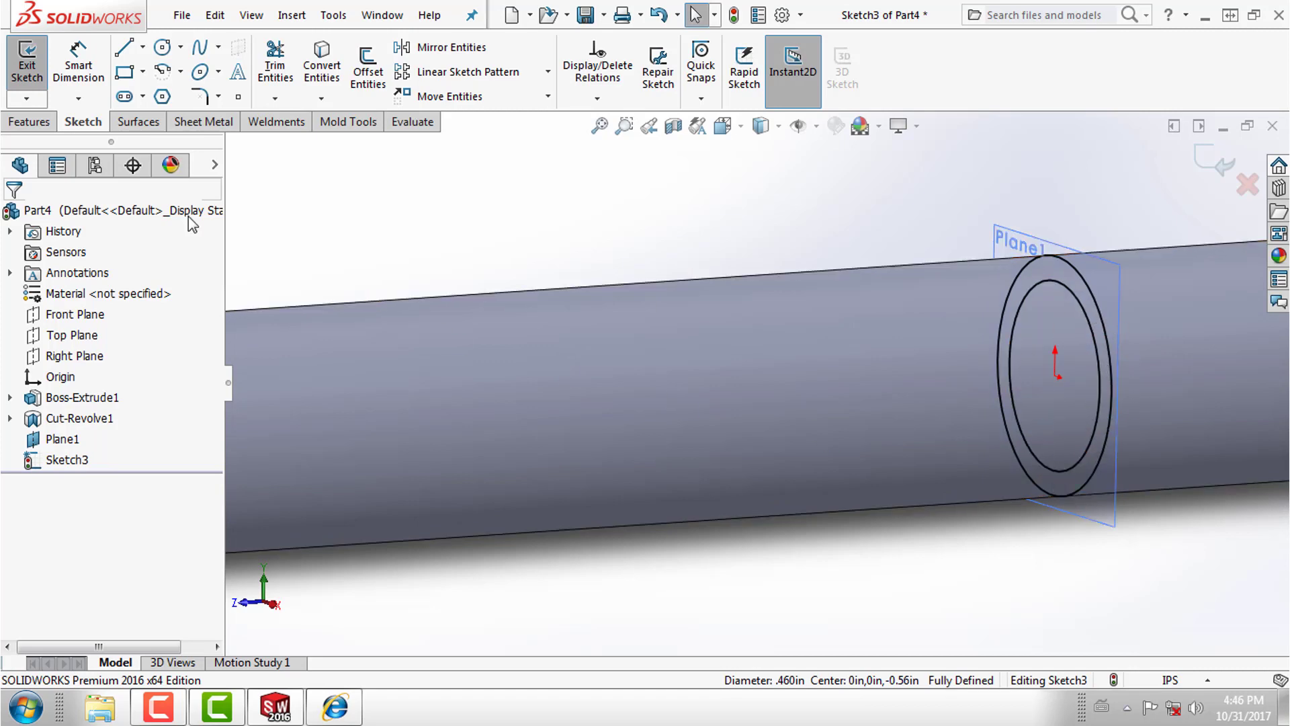
pyautogui.click(31, 122)
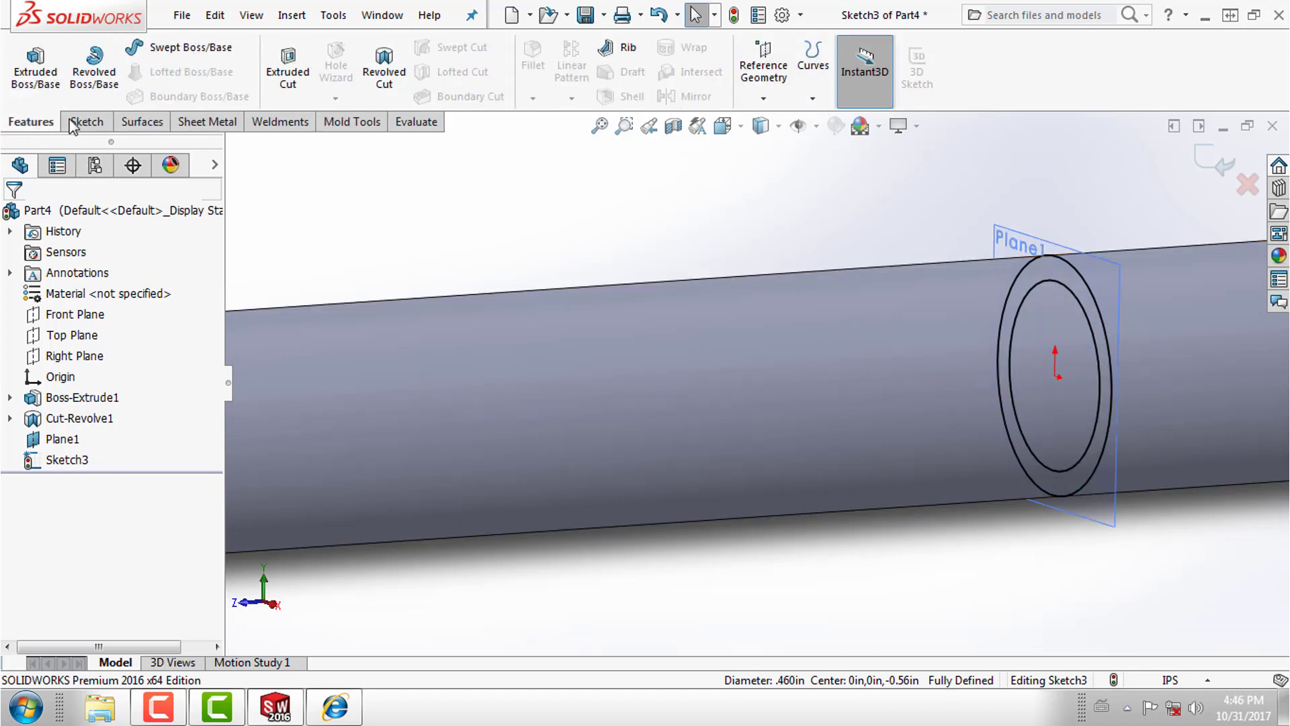
# Cut a 0.06 in deep blind ring groove into the shaft at Plane1, then orbit to inspect it.
pyautogui.click(288, 68)
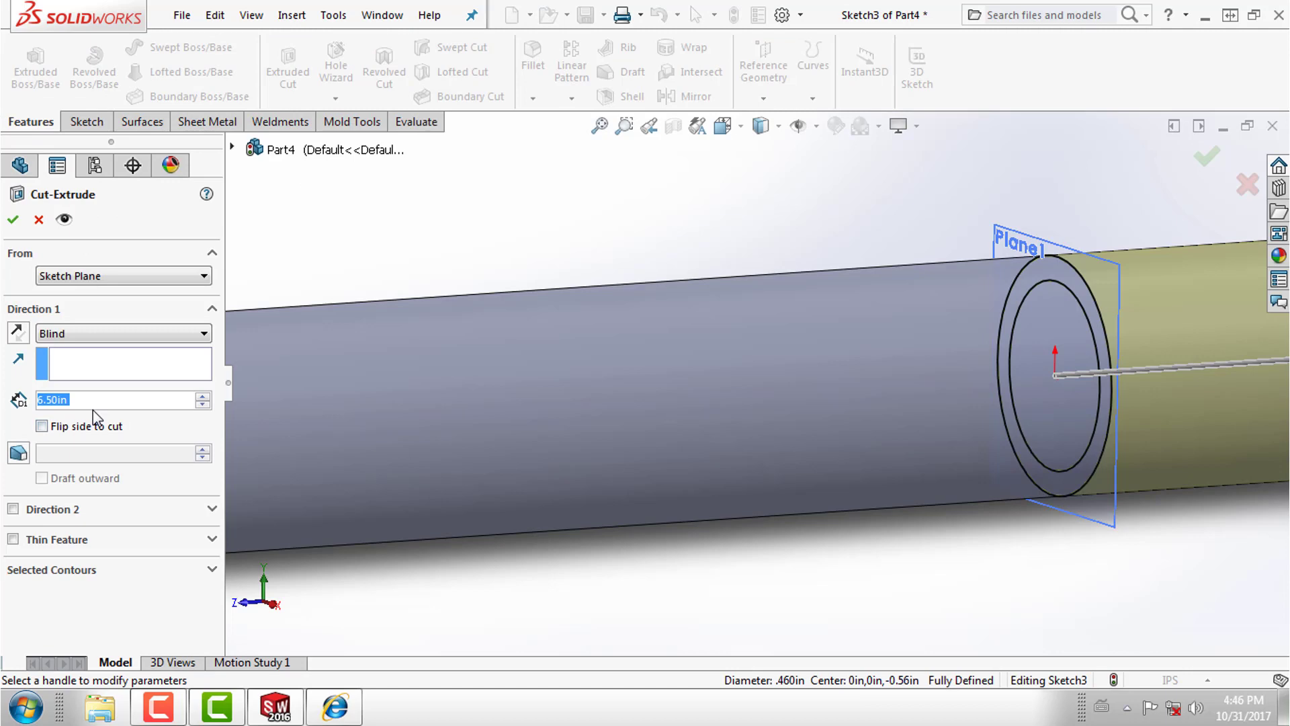
pyautogui.write('0.06')
pyautogui.press('Return')
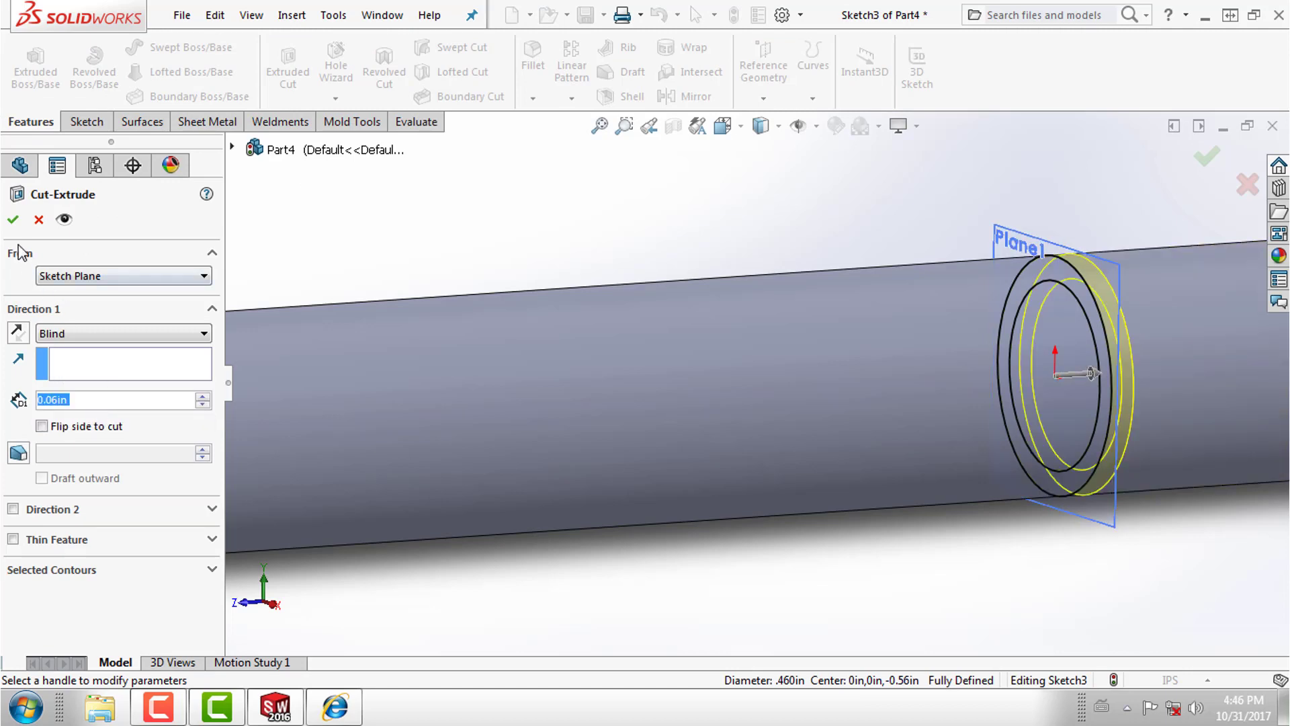
pyautogui.click(14, 225)
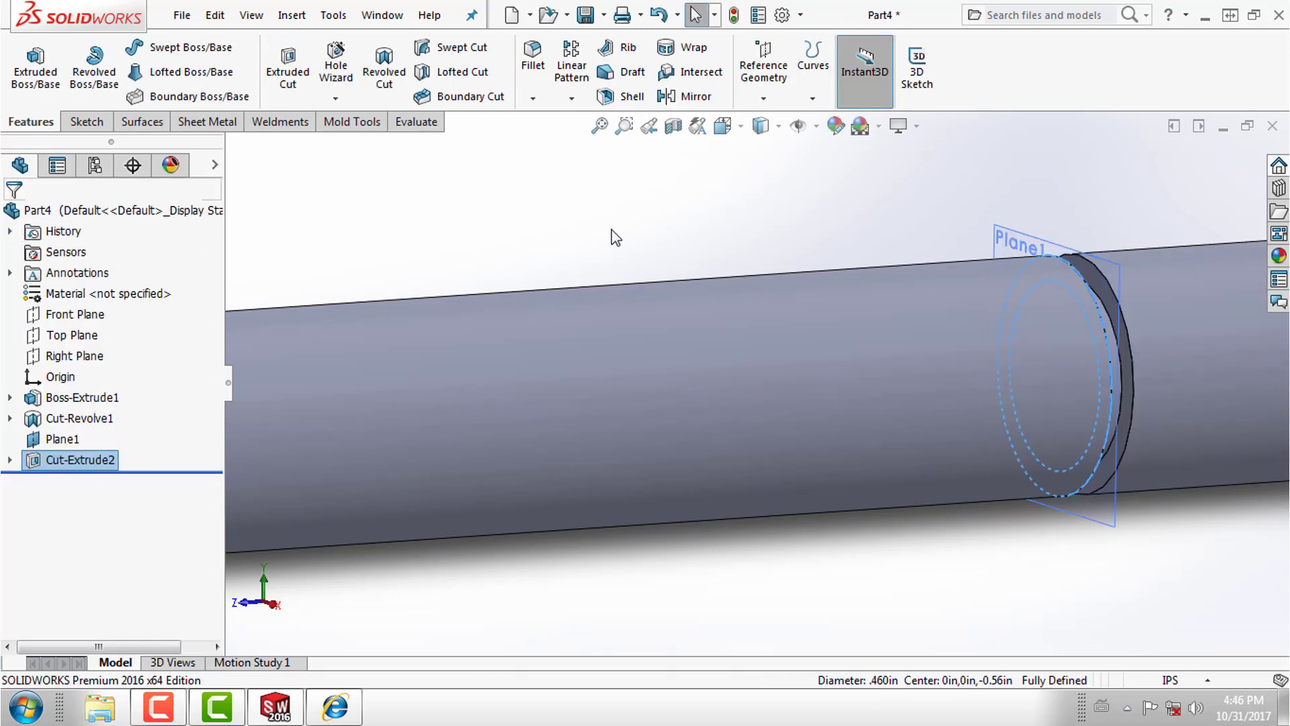
pyautogui.scroll(-2, 1110, 417)
pyautogui.scroll(3, 964, 365)
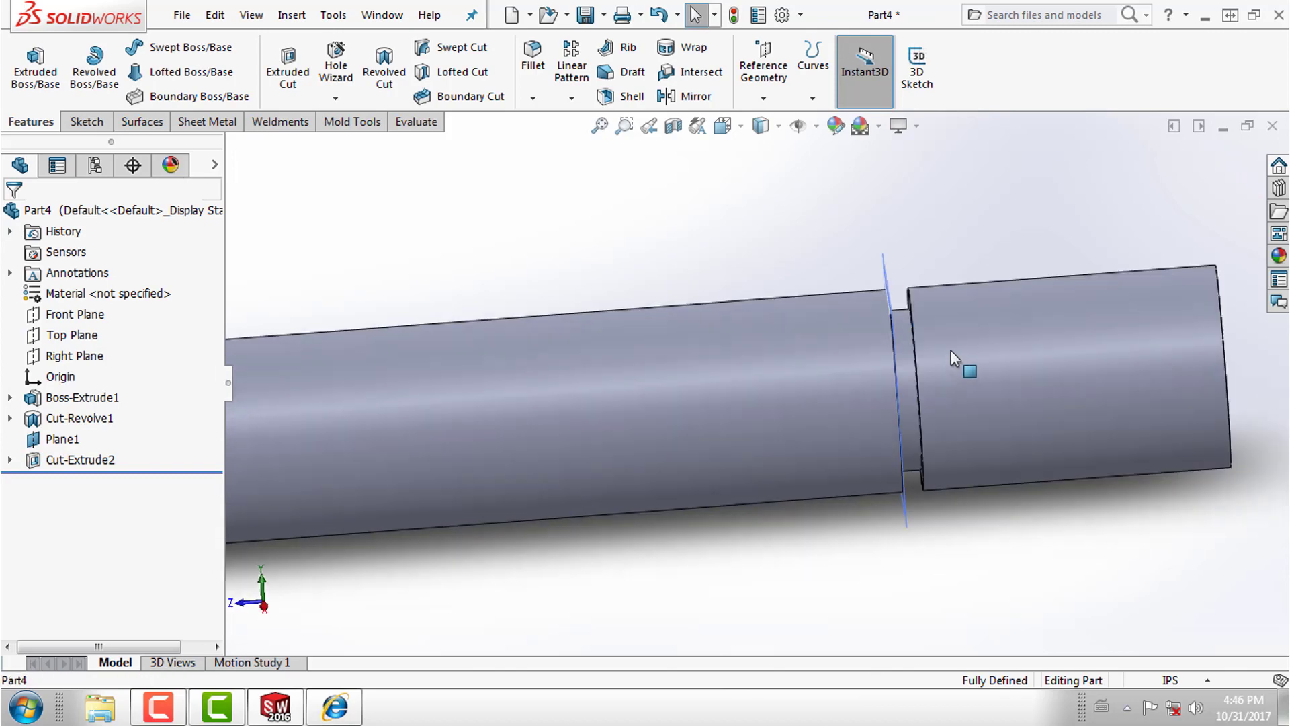
pyautogui.scroll(3, 885, 405)
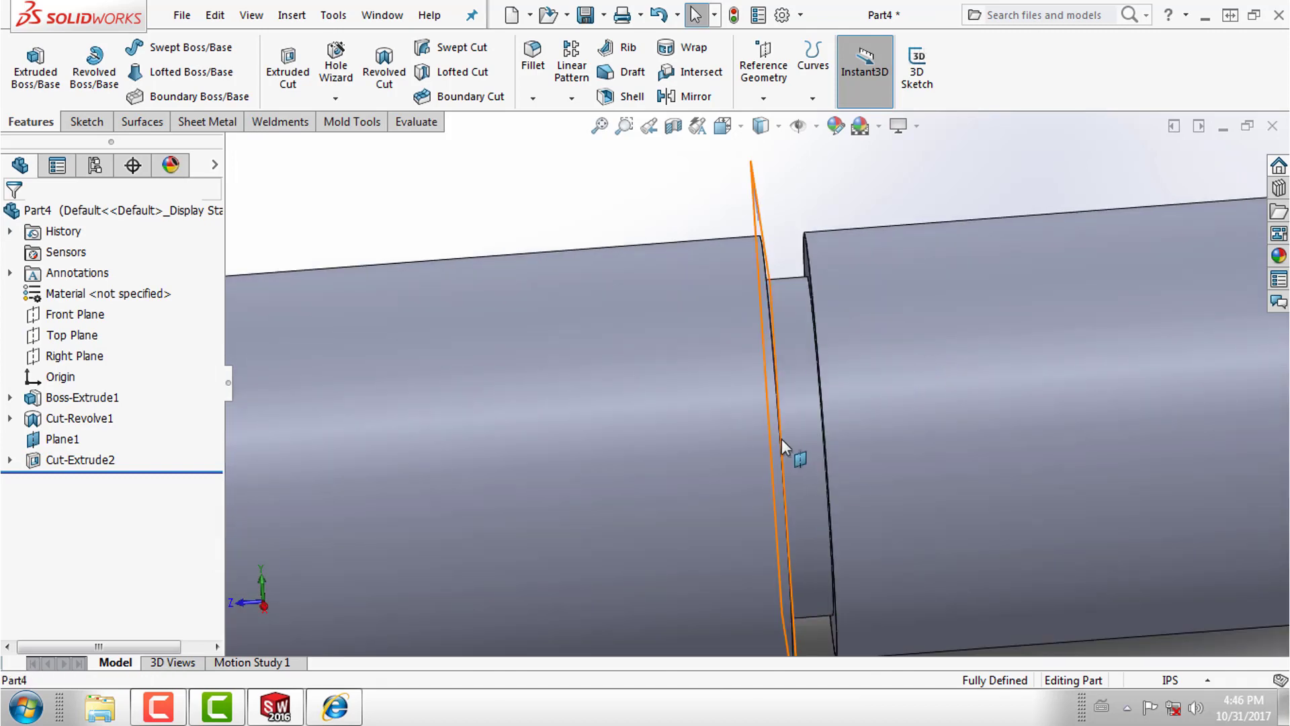
pyautogui.moveTo(783, 437)
pyautogui.mouseDown(button='middle')
pyautogui.moveTo(792, 420)
pyautogui.moveTo(731, 289)
pyautogui.mouseUp(button='middle')
# Hide Plane1, then briefly recheck the offset shaft drawing and return to the model.
pyautogui.rightClick(719, 231)
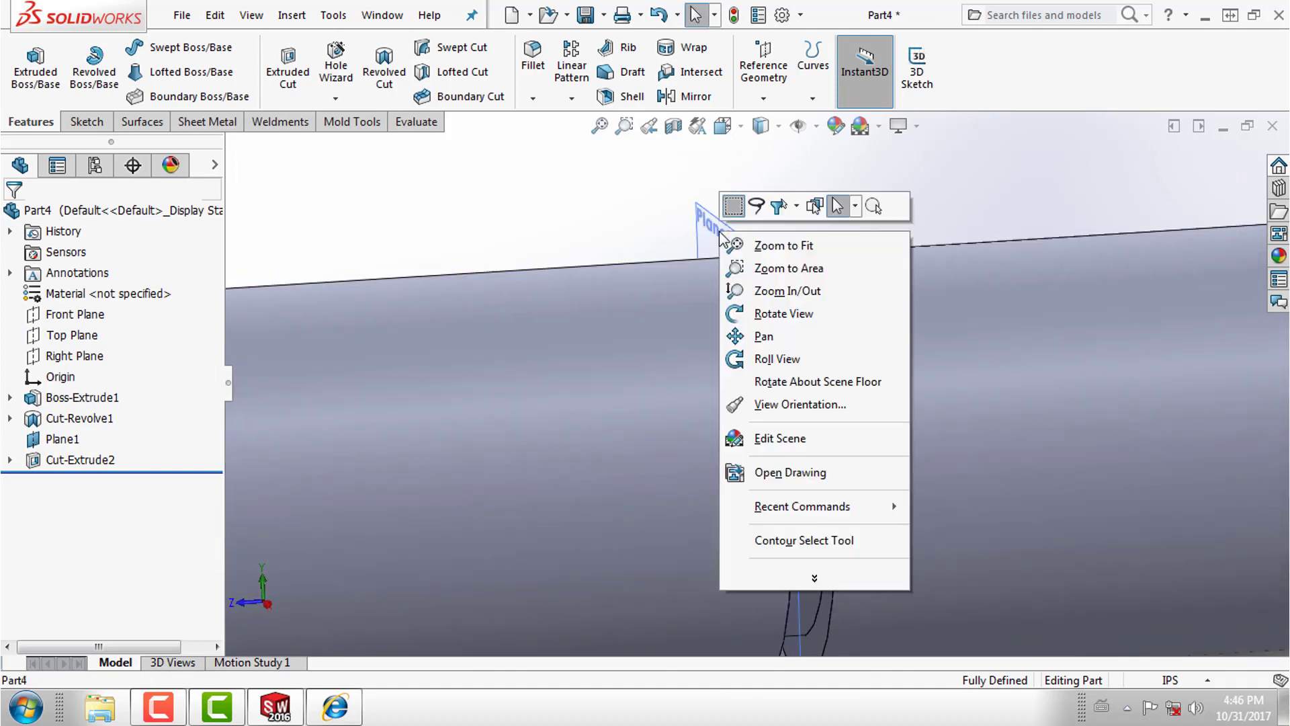
pyautogui.click(67, 440)
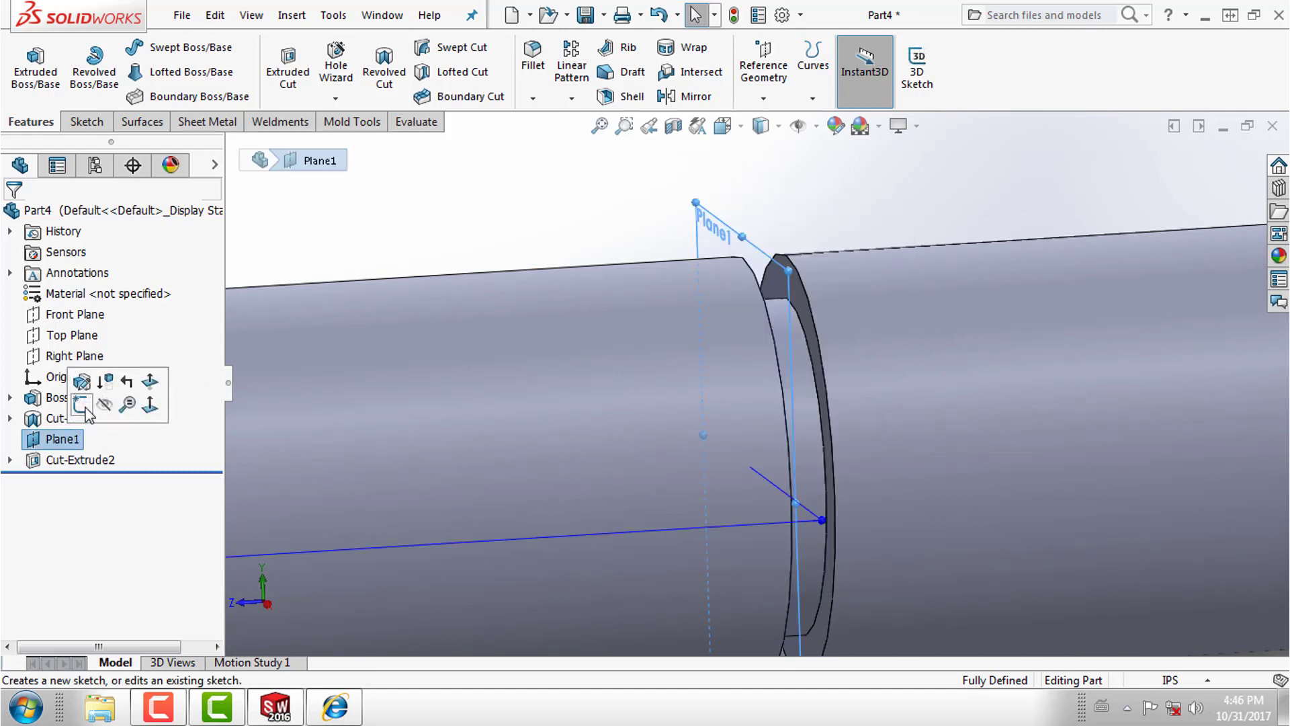
pyautogui.click(104, 402)
pyautogui.scroll(5, 731, 431)
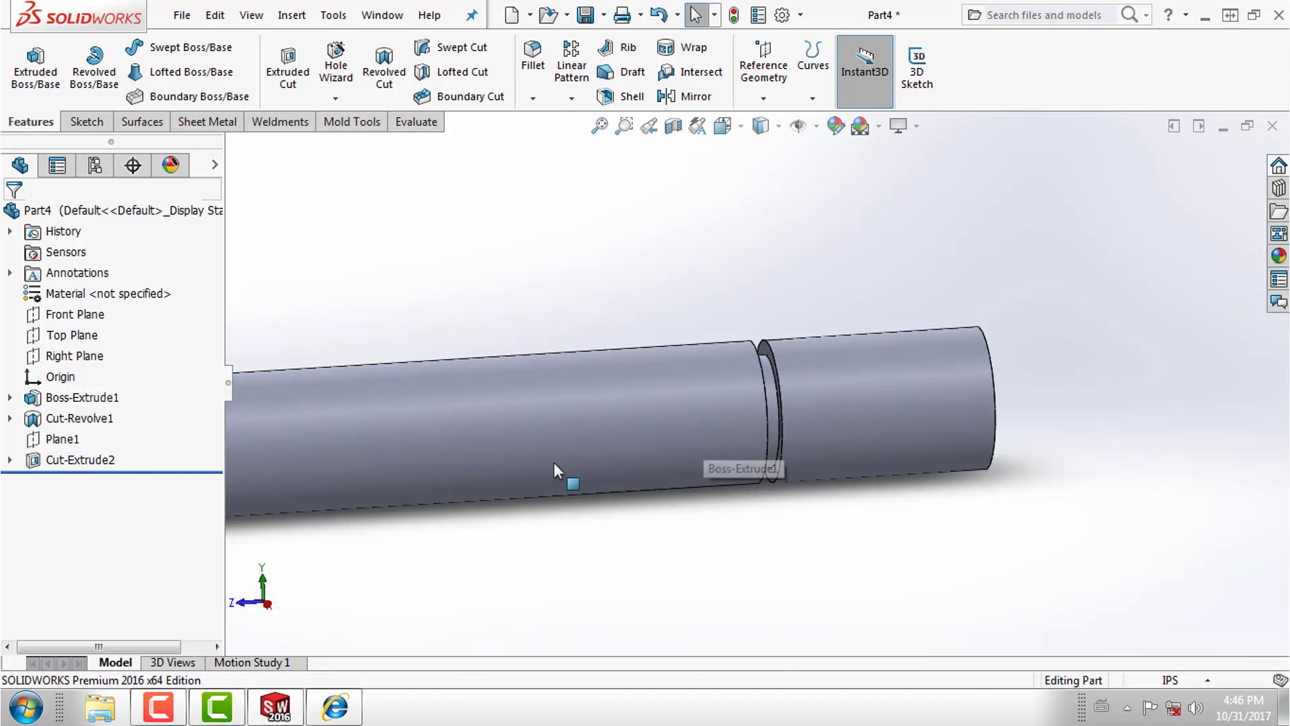
pyautogui.scroll(2, 554, 462)
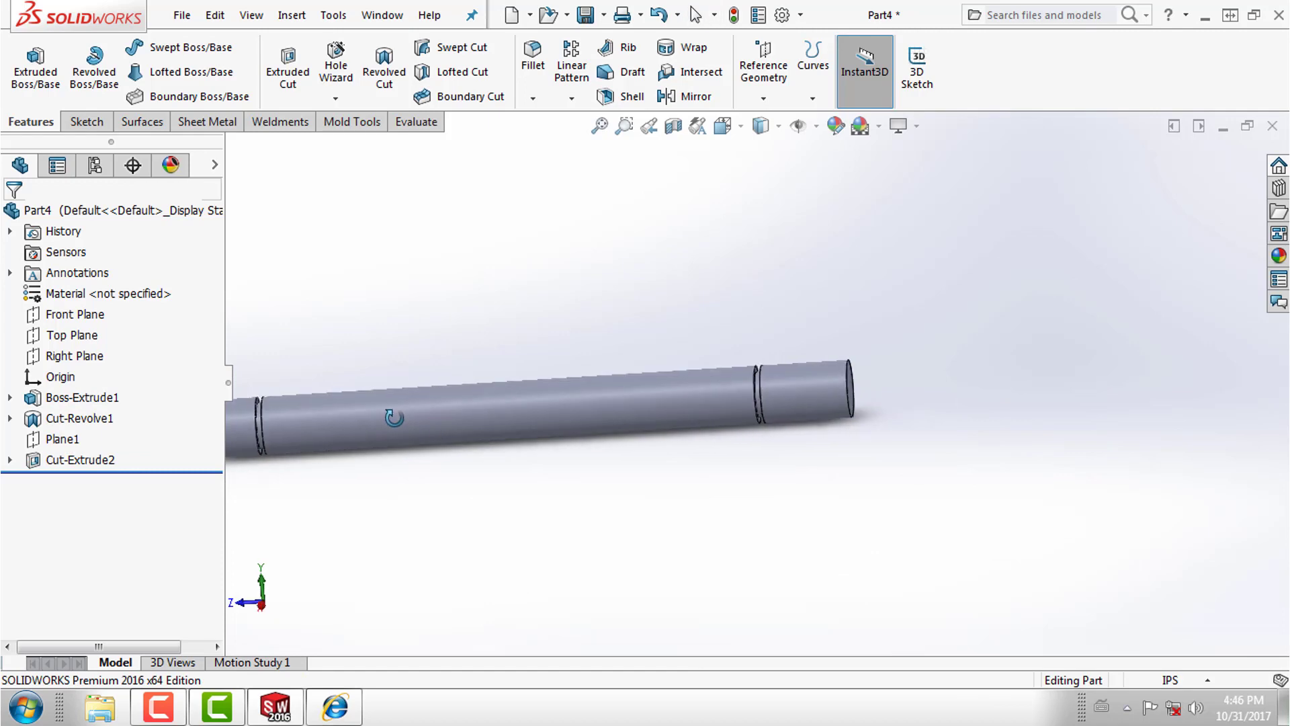
pyautogui.scroll(-2, 397, 416)
pyautogui.scroll(-2, 393, 418)
pyautogui.click(334, 707)
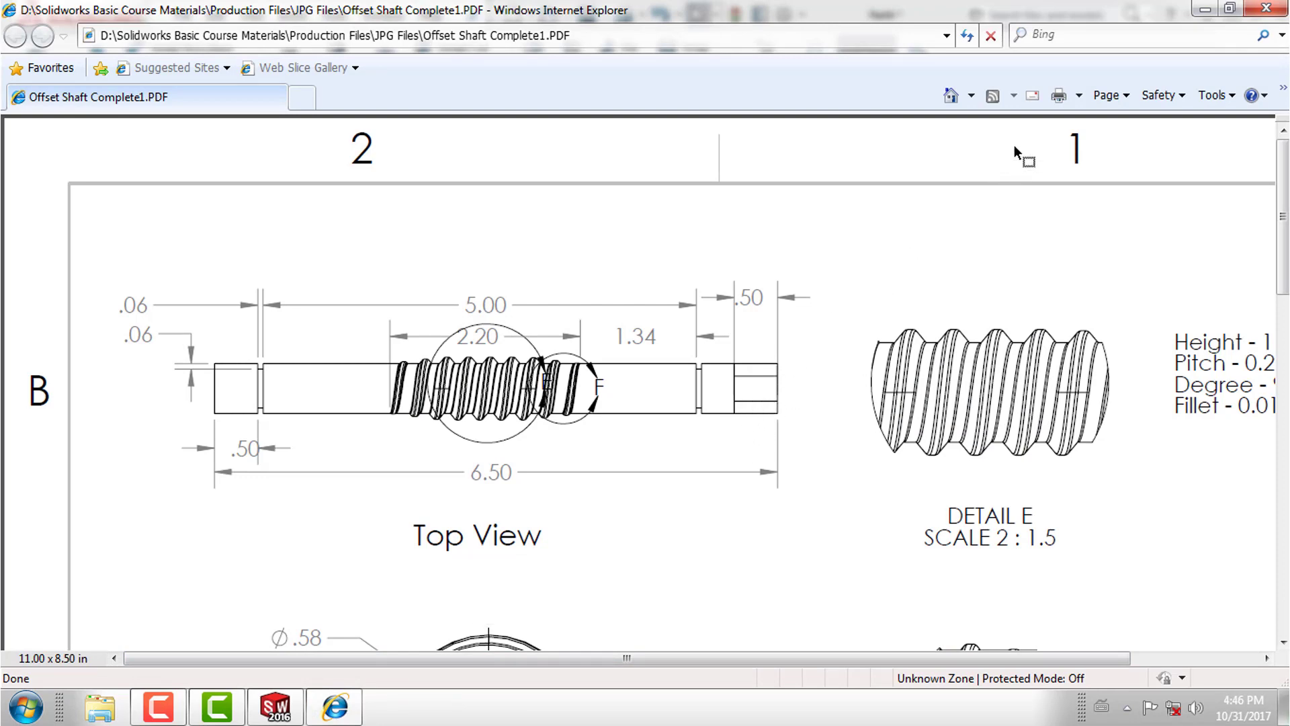
pyautogui.click(1201, 13)
# Start Sketch4 on the shaft's flat end face, viewed Normal To.
pyautogui.moveTo(1052, 455); pyautogui.dragTo(958, 455, button='middle')
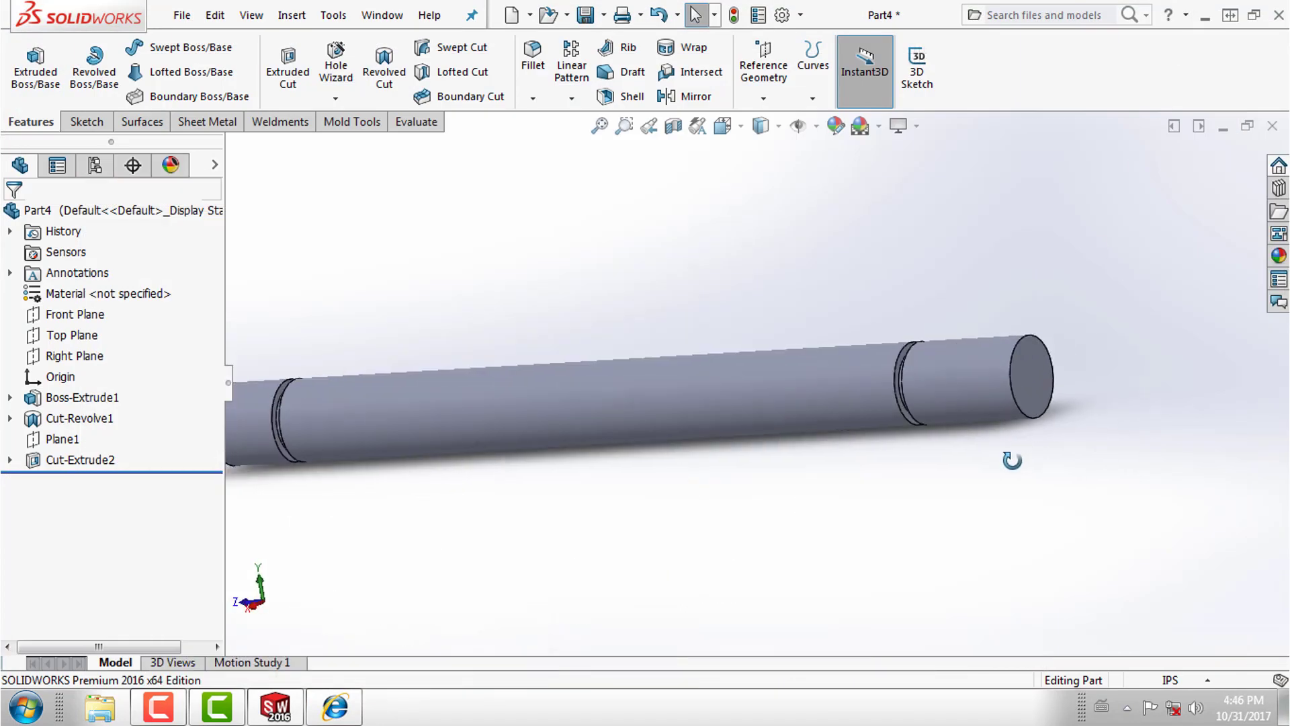
pyautogui.scroll(-3, 836, 404)
pyautogui.click(836, 405)
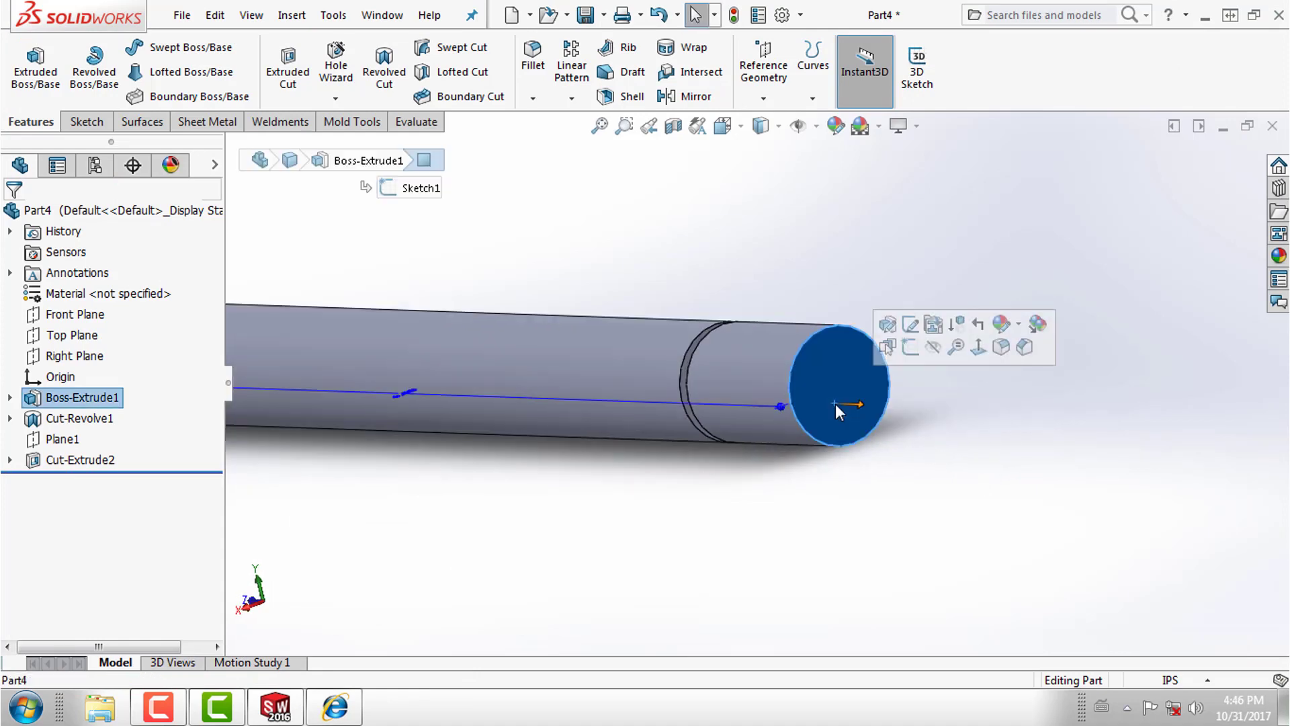
pyautogui.click(906, 356)
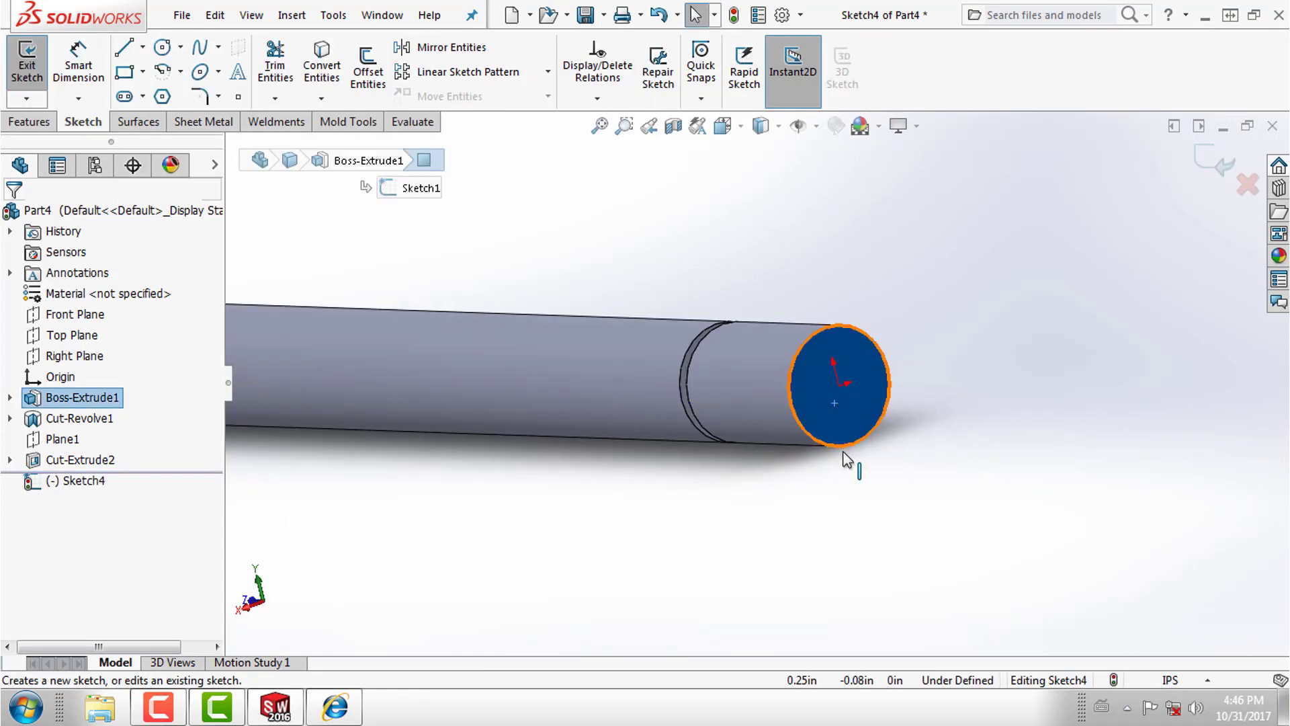
pyautogui.click(90, 481)
pyautogui.click(127, 461)
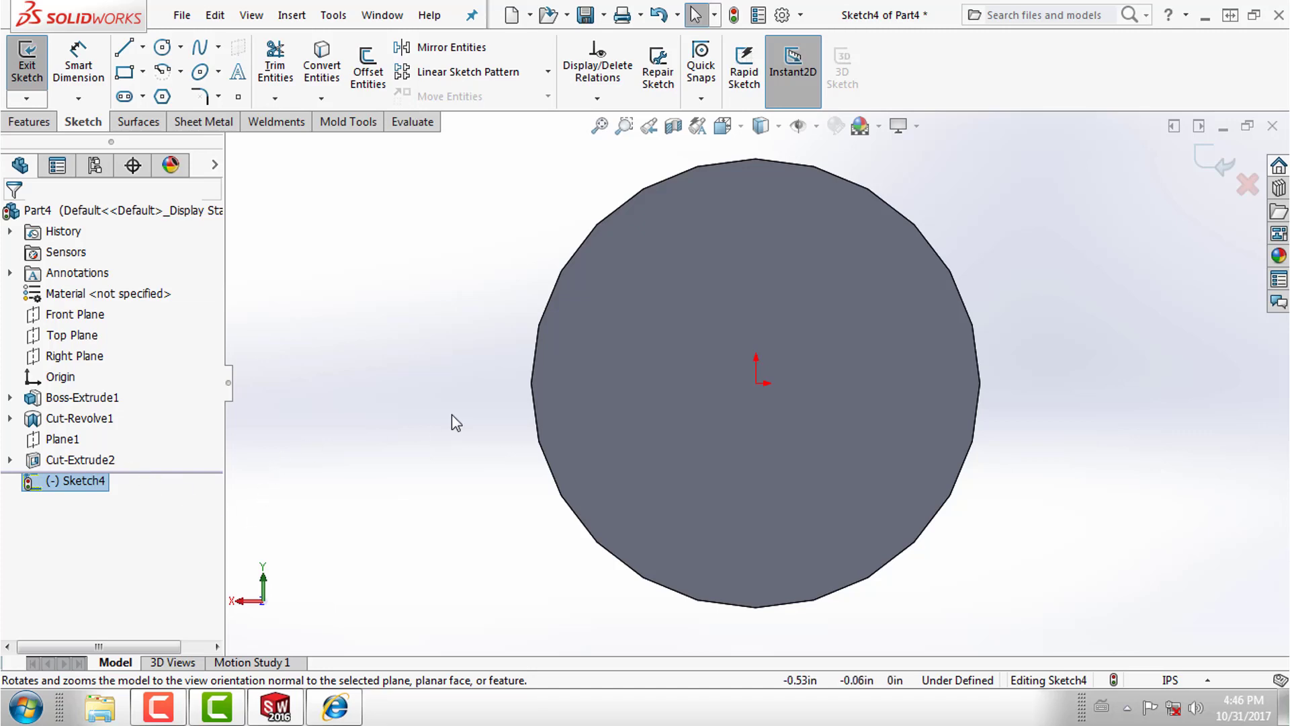
# Draw a six-sided polygon centred on the origin.
pyautogui.click(161, 96)
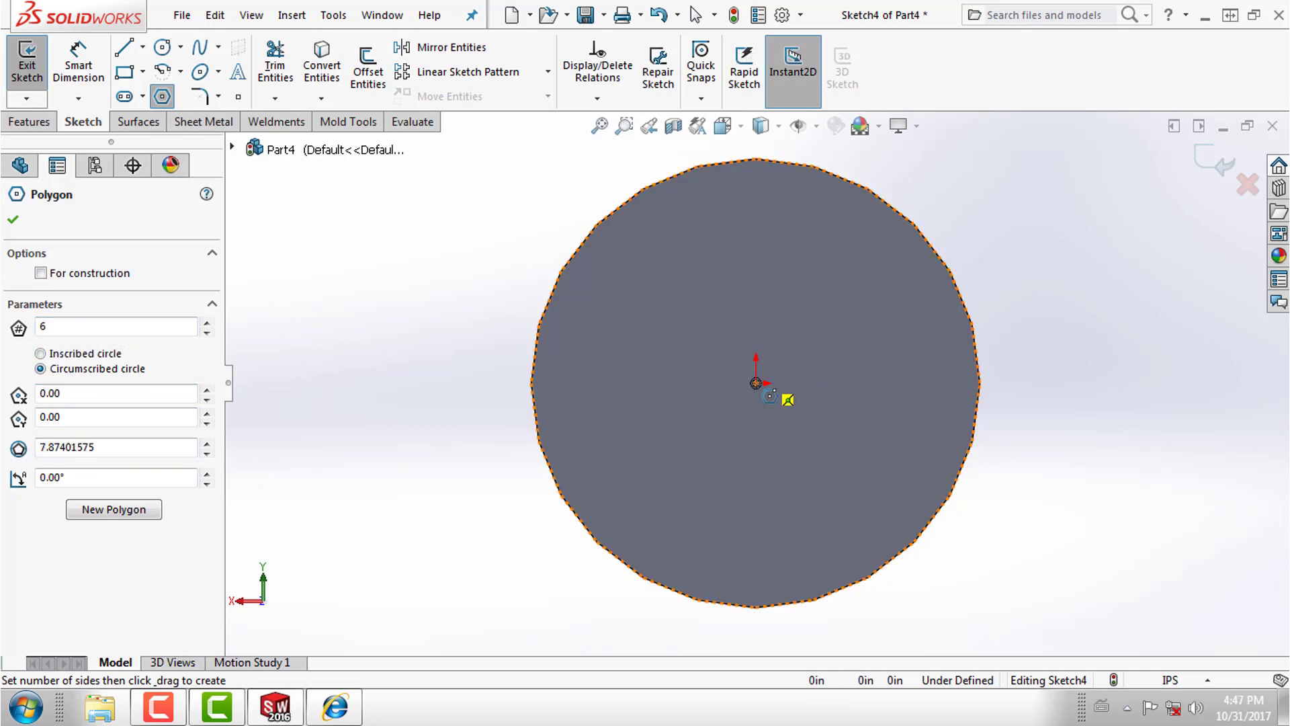
pyautogui.click(756, 383)
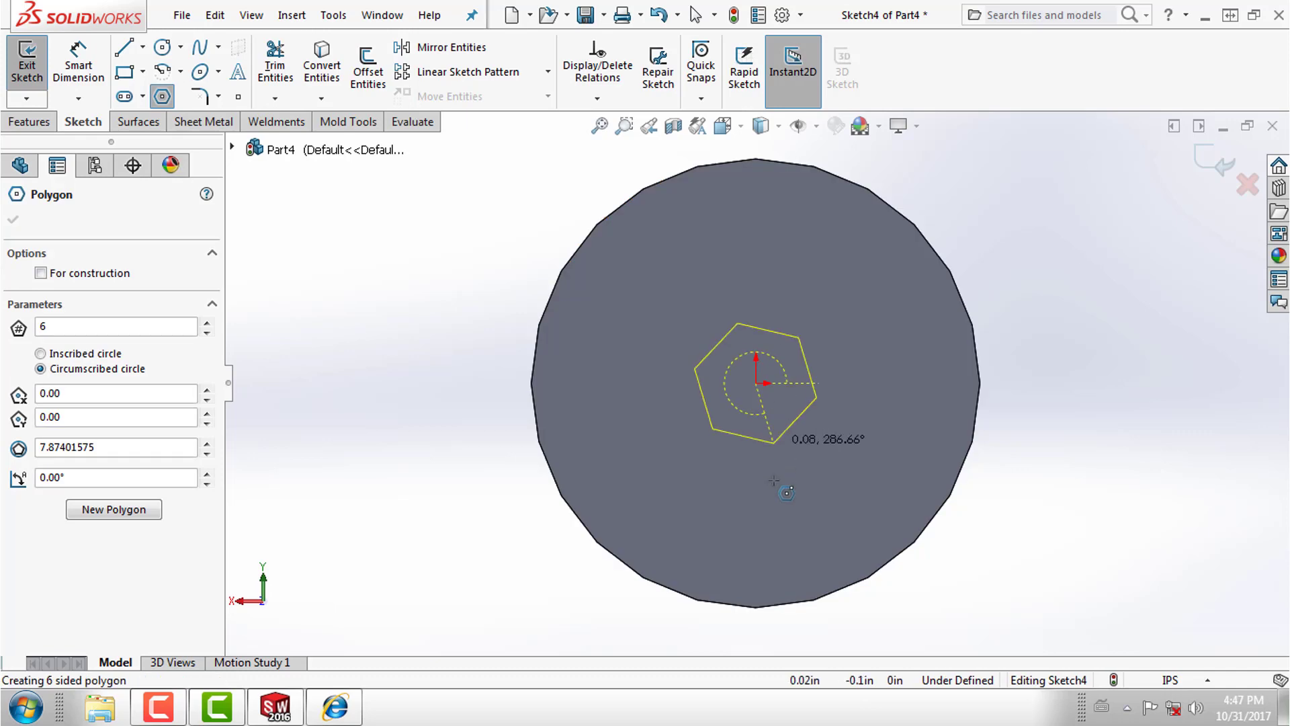
pyautogui.click(672, 547)
pyautogui.rightClick(407, 548)
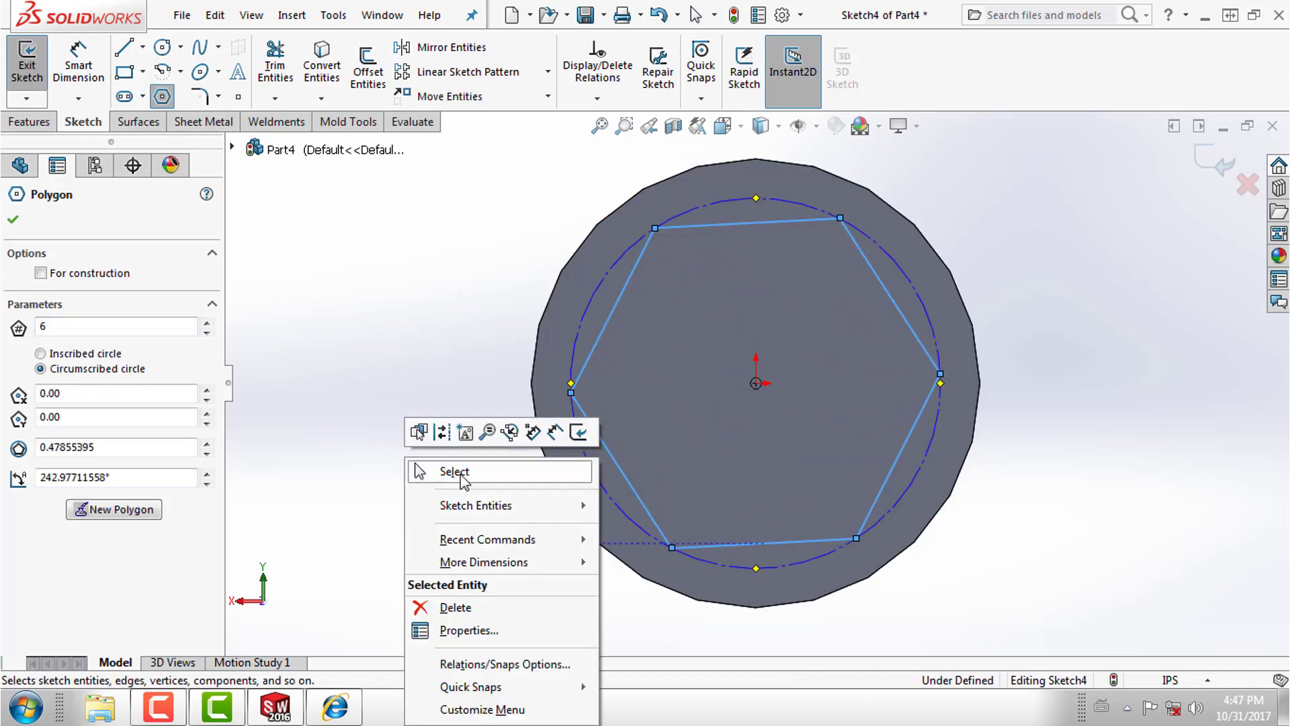
pyautogui.click(457, 473)
# Make the hexagon's circle coradial with the shaft's outer edge and its bottom side horizontal.
pyautogui.click(579, 317)
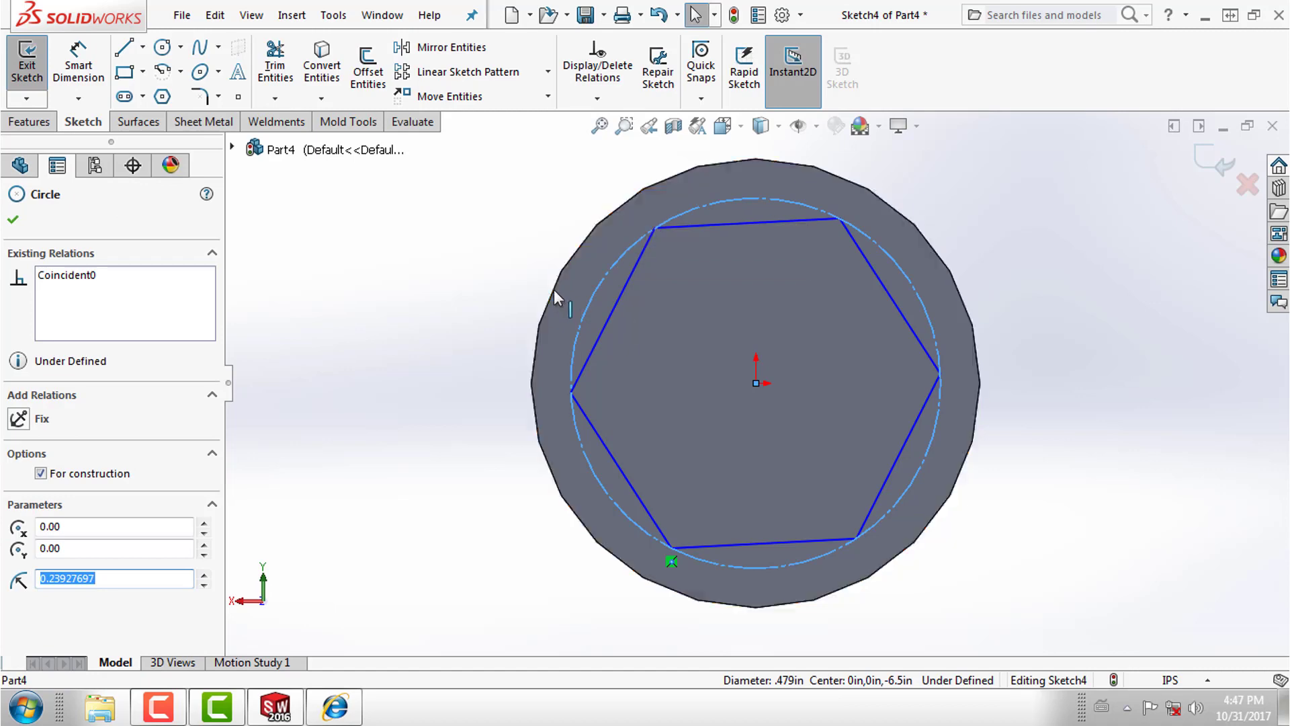
pyautogui.keyDown('ctrl'); pyautogui.click(554, 284); pyautogui.keyUp('ctrl')
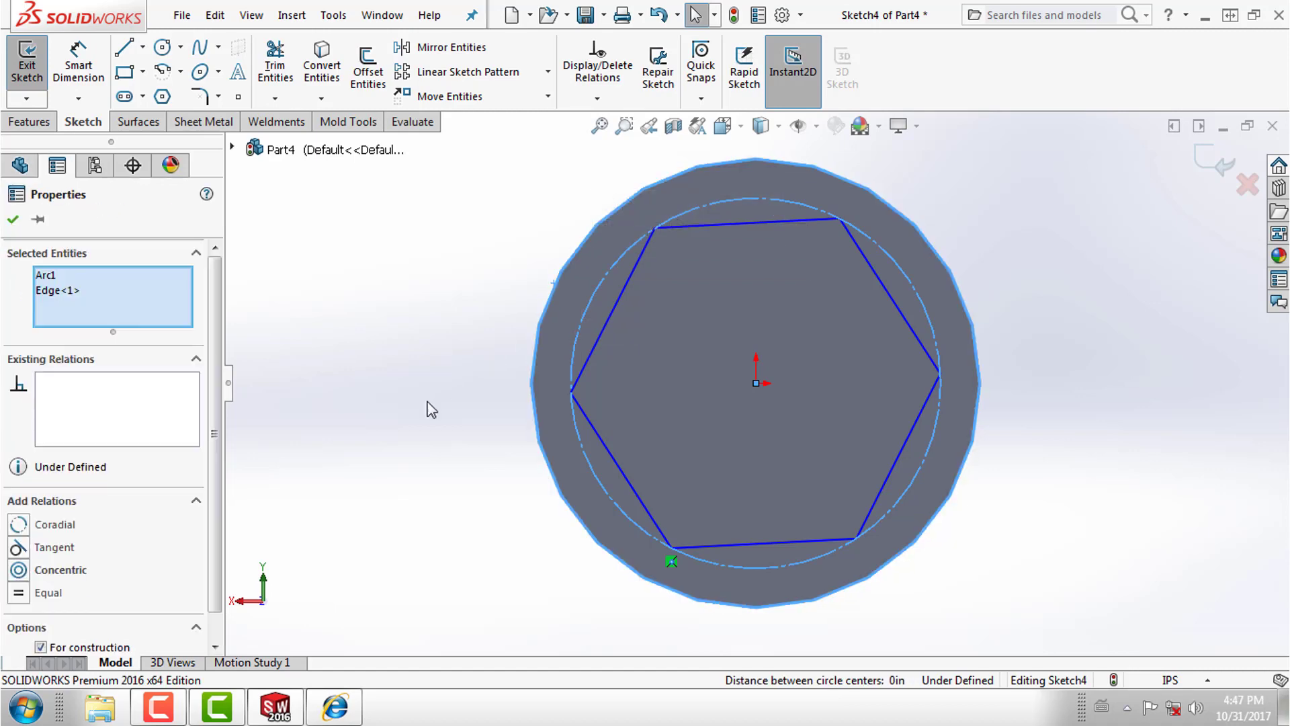
pyautogui.click(56, 532)
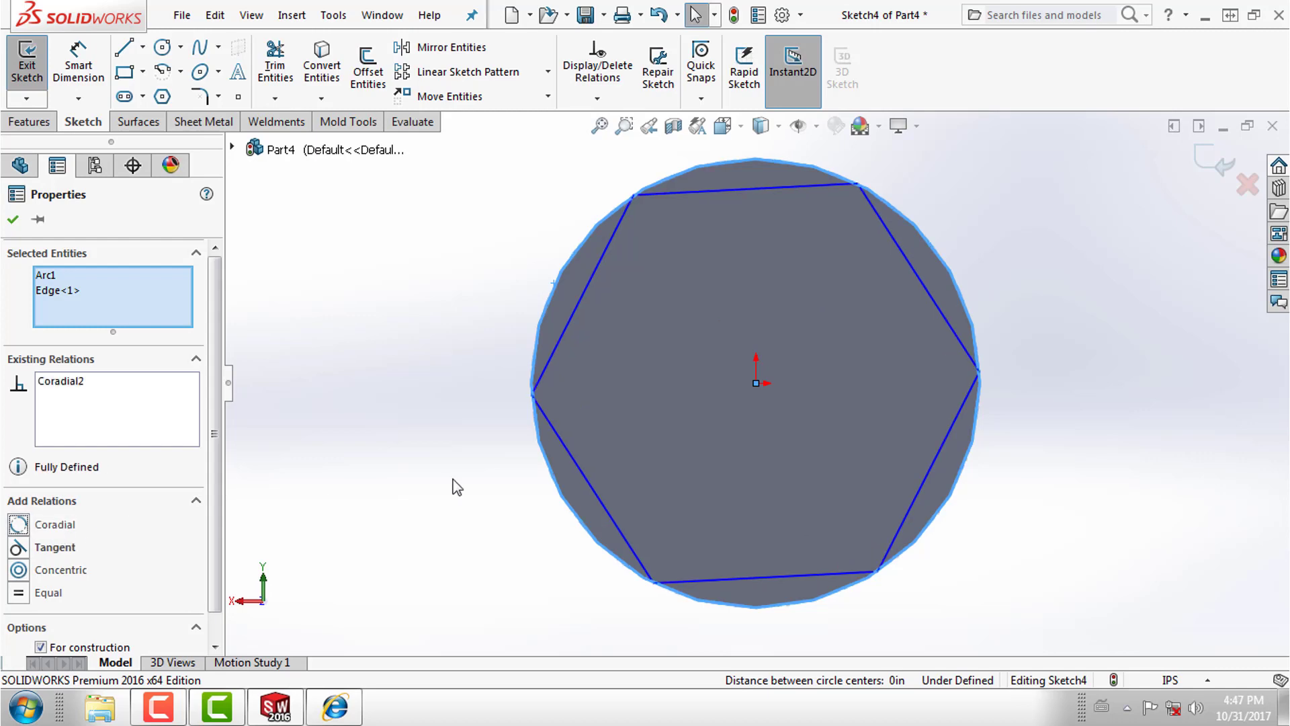
pyautogui.click(372, 503)
pyautogui.click(731, 579)
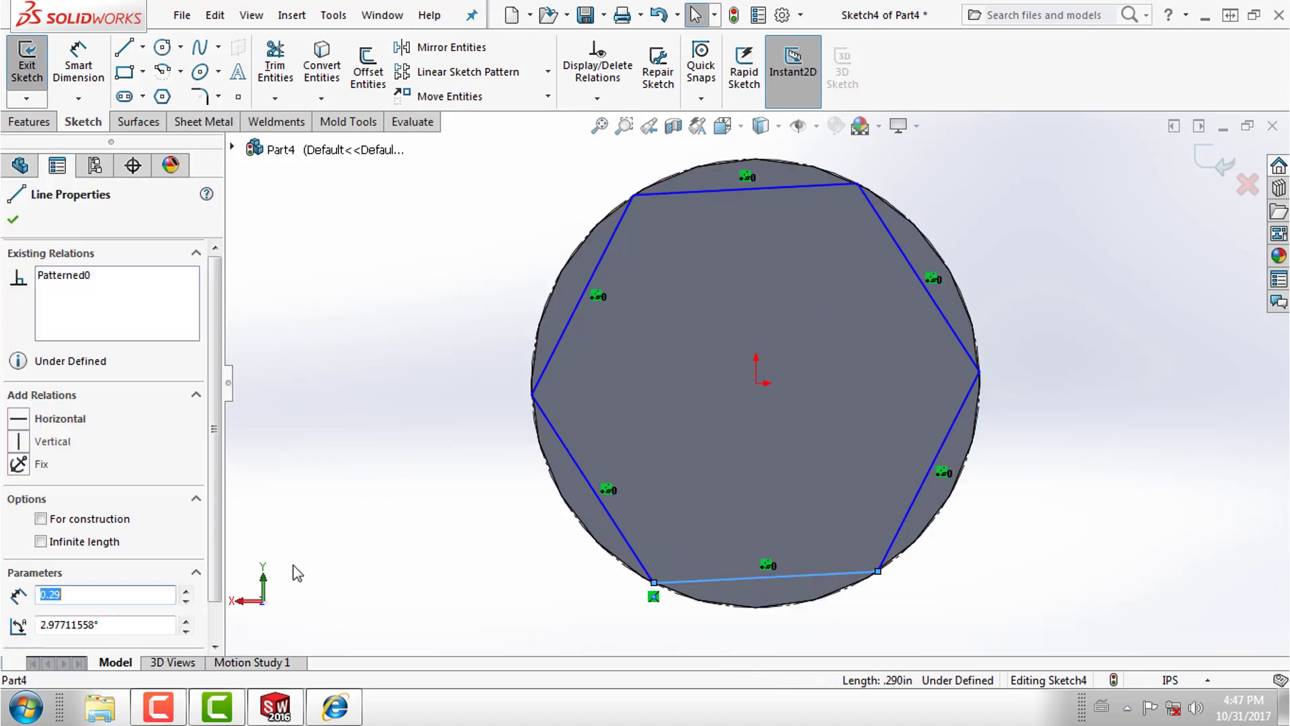
pyautogui.click(61, 422)
pyautogui.click(474, 510)
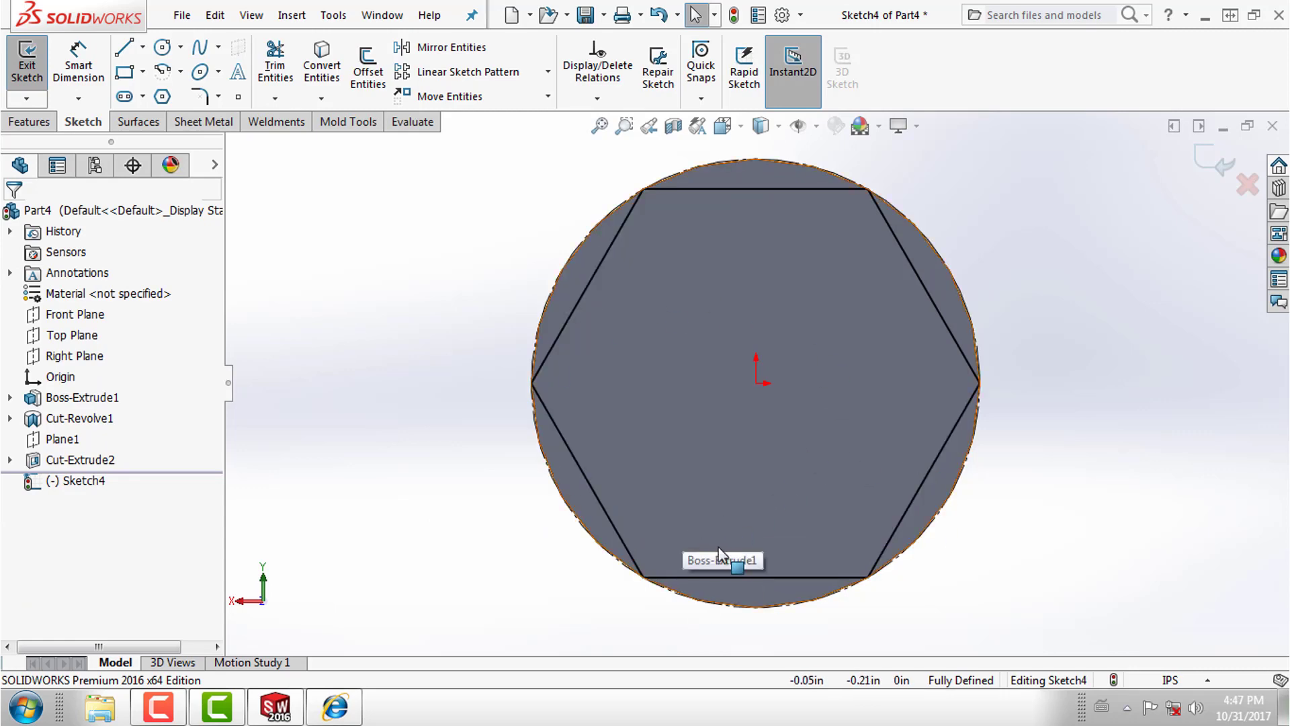
pyautogui.press('z')
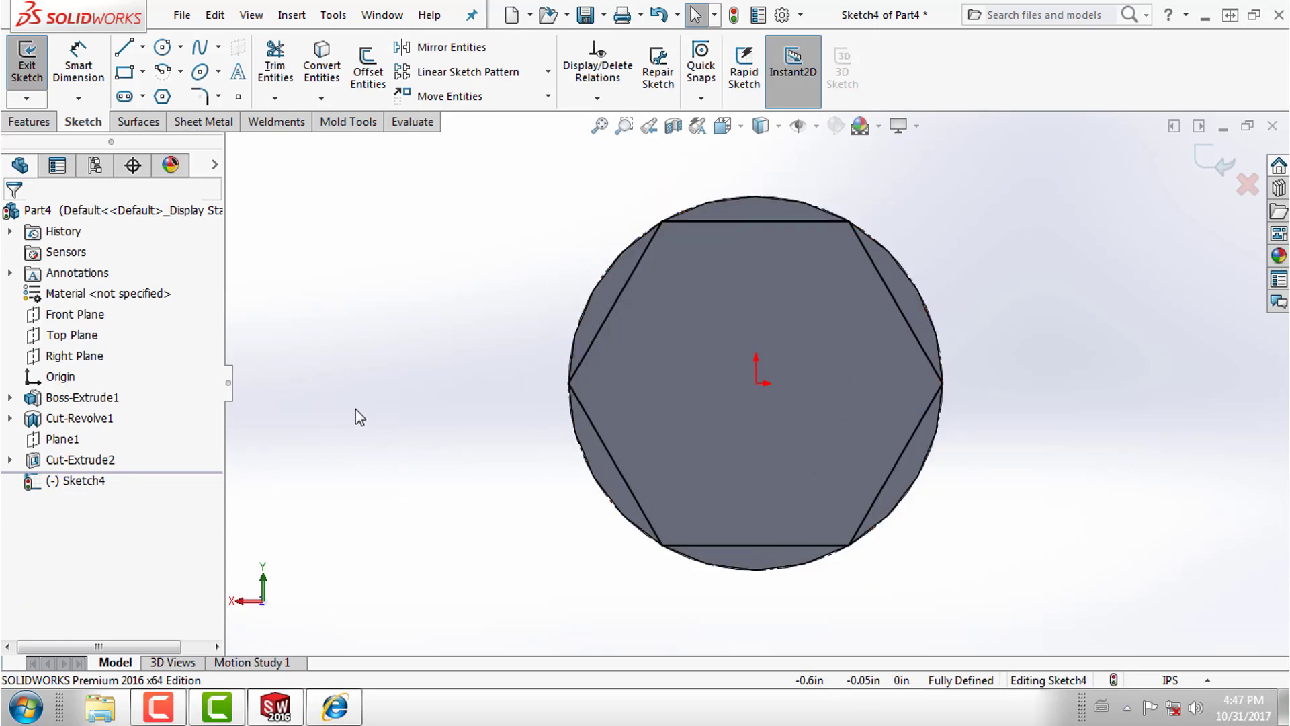
# Start an extruded cut from the hexagon sketch, checking the drawing for the hex length.
pyautogui.click(38, 125)
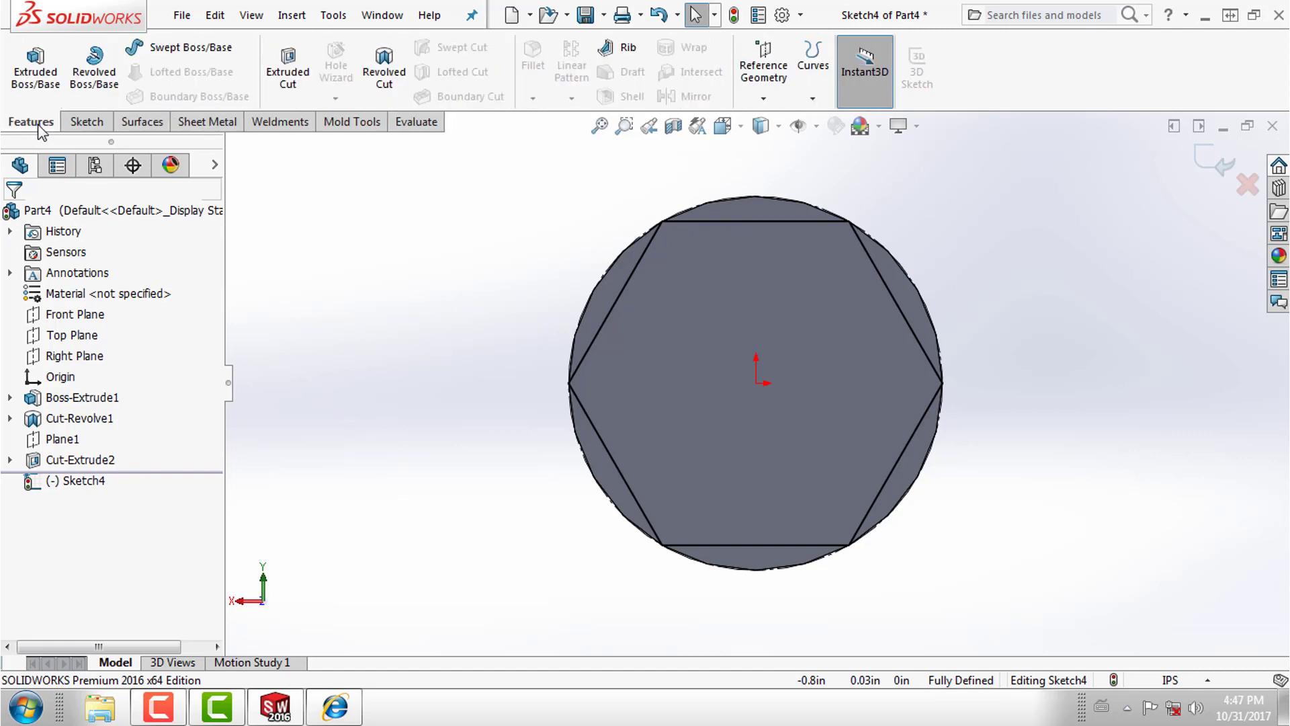
pyautogui.click(300, 69)
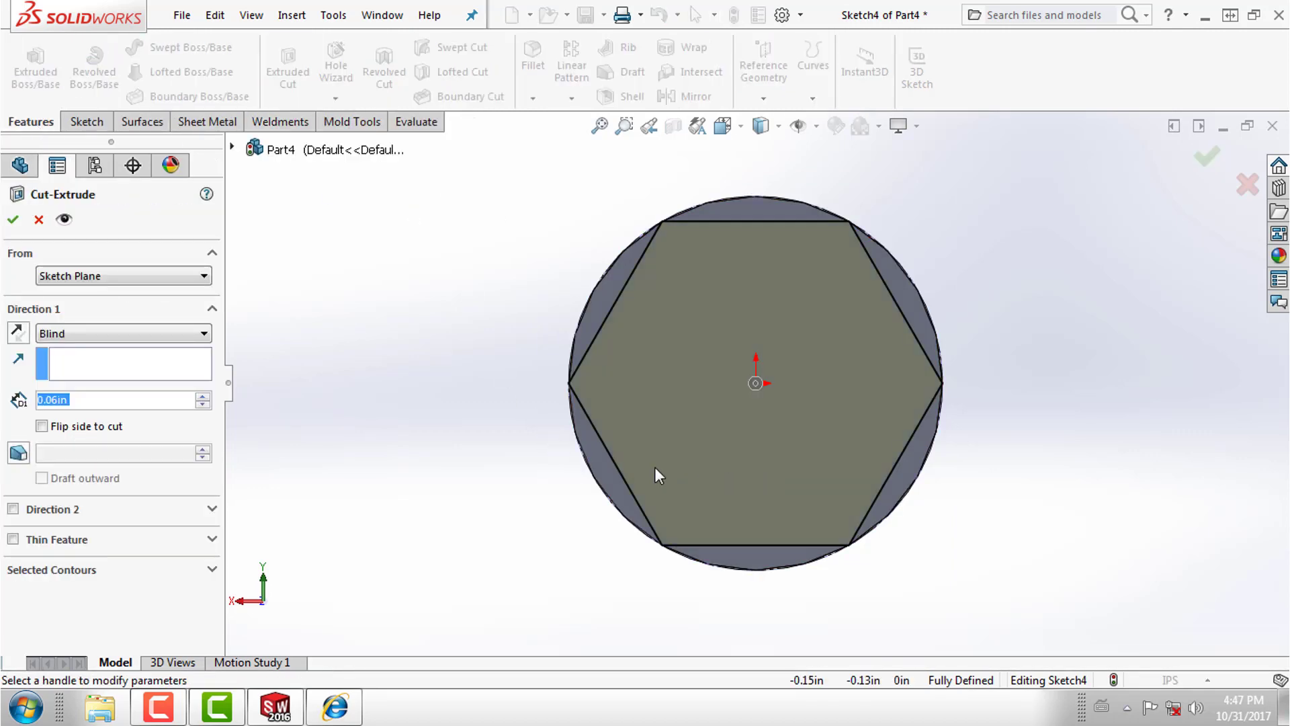
pyautogui.moveTo(662, 462)
pyautogui.mouseDown(button='middle')
pyautogui.moveTo(1040, 452)
pyautogui.moveTo(1063, 416)
pyautogui.mouseUp(button='middle')
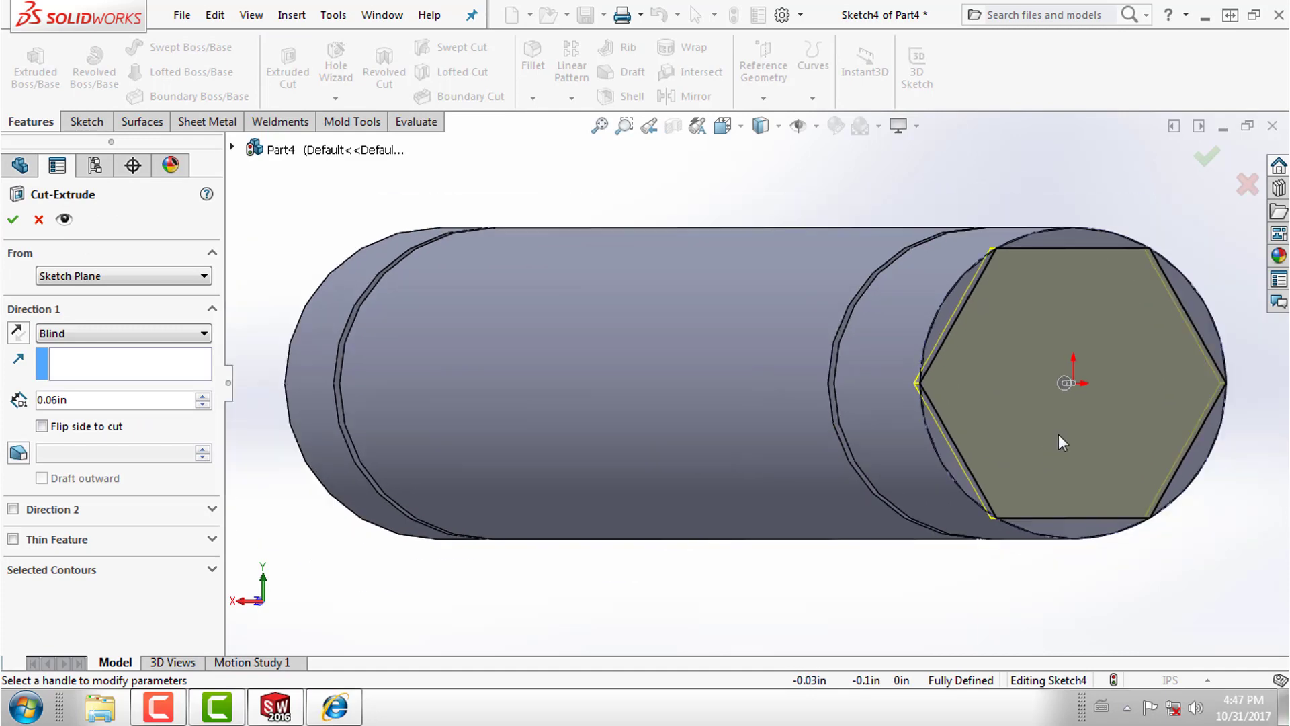
pyautogui.scroll(-2, 1063, 418)
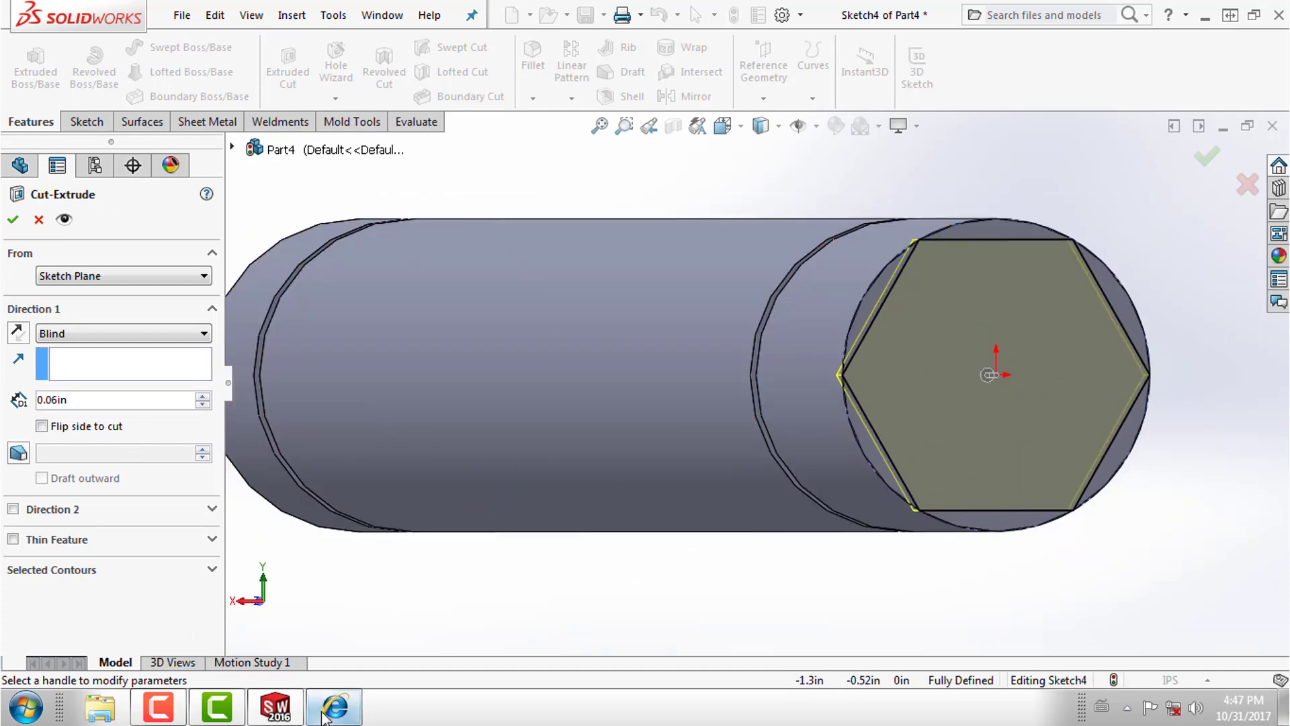
pyautogui.click(348, 718)
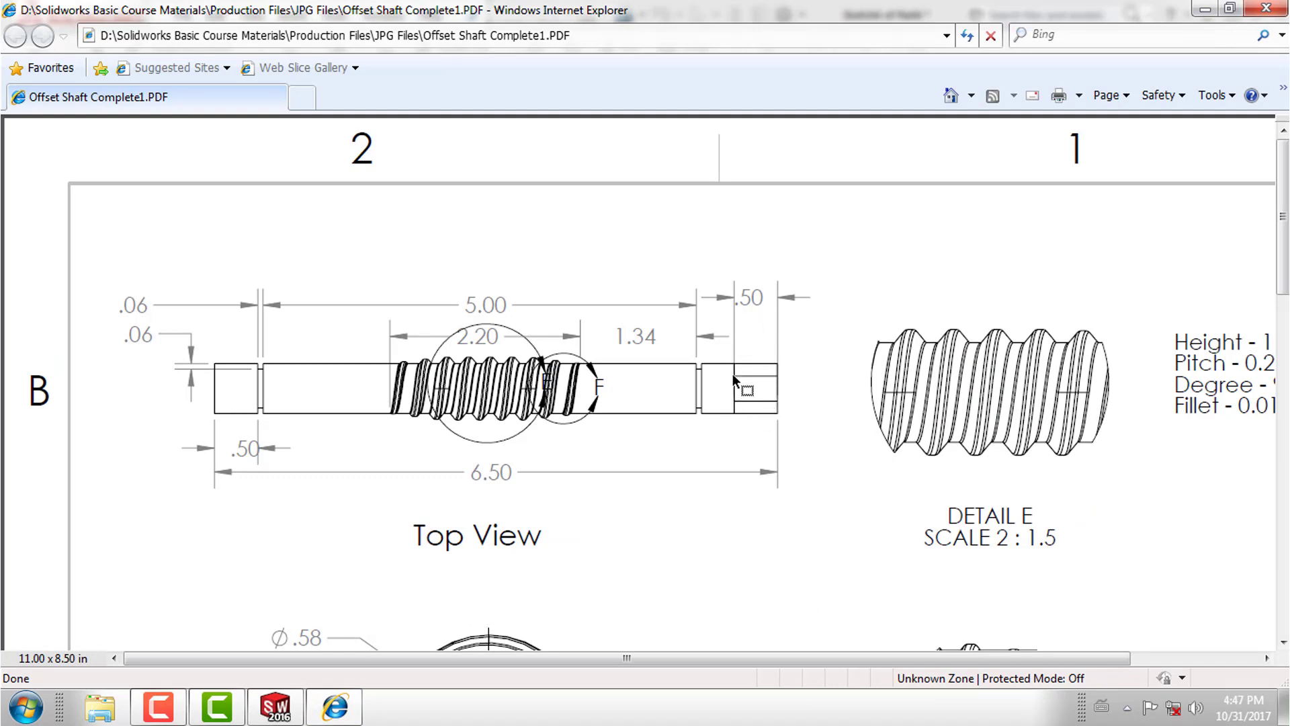
pyautogui.click(1203, 10)
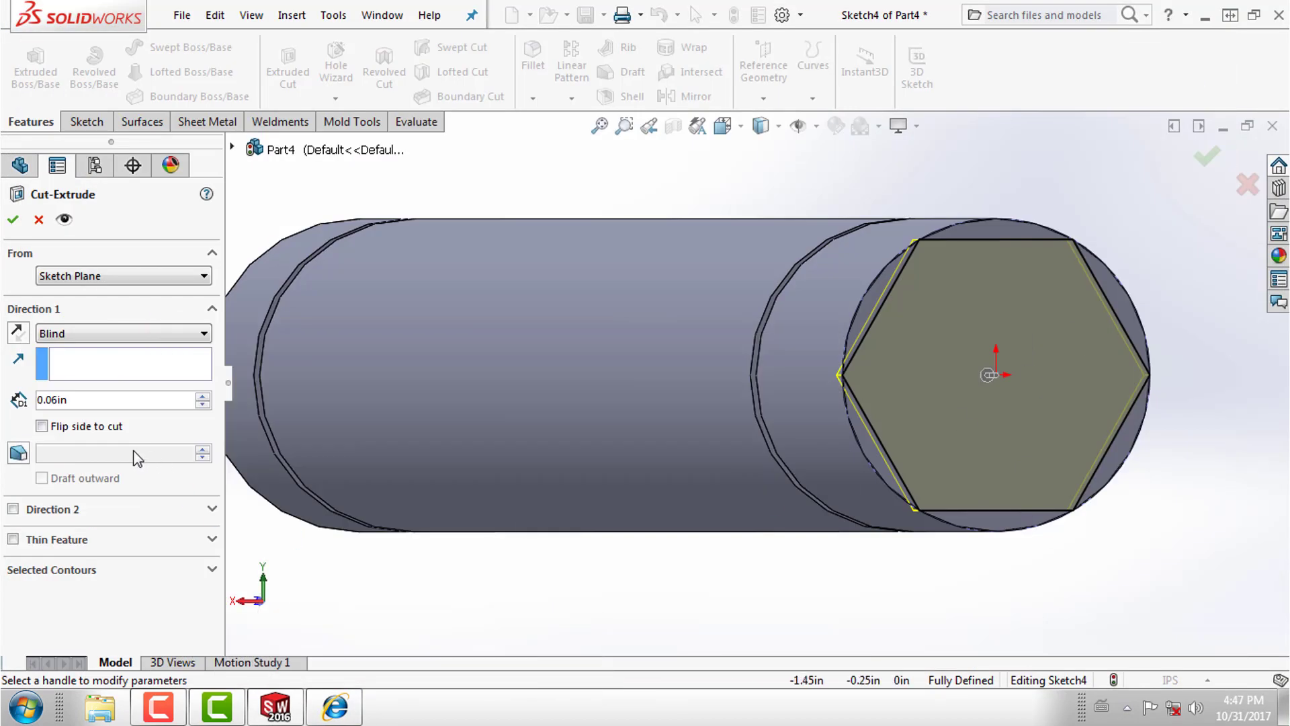
# Set the cut to 0.50 in blind depth, flip side to cut, and confirm Cut-Extrude3.
pyautogui.doubleClick(114, 404)
pyautogui.write('.5')
pyautogui.press('Return')
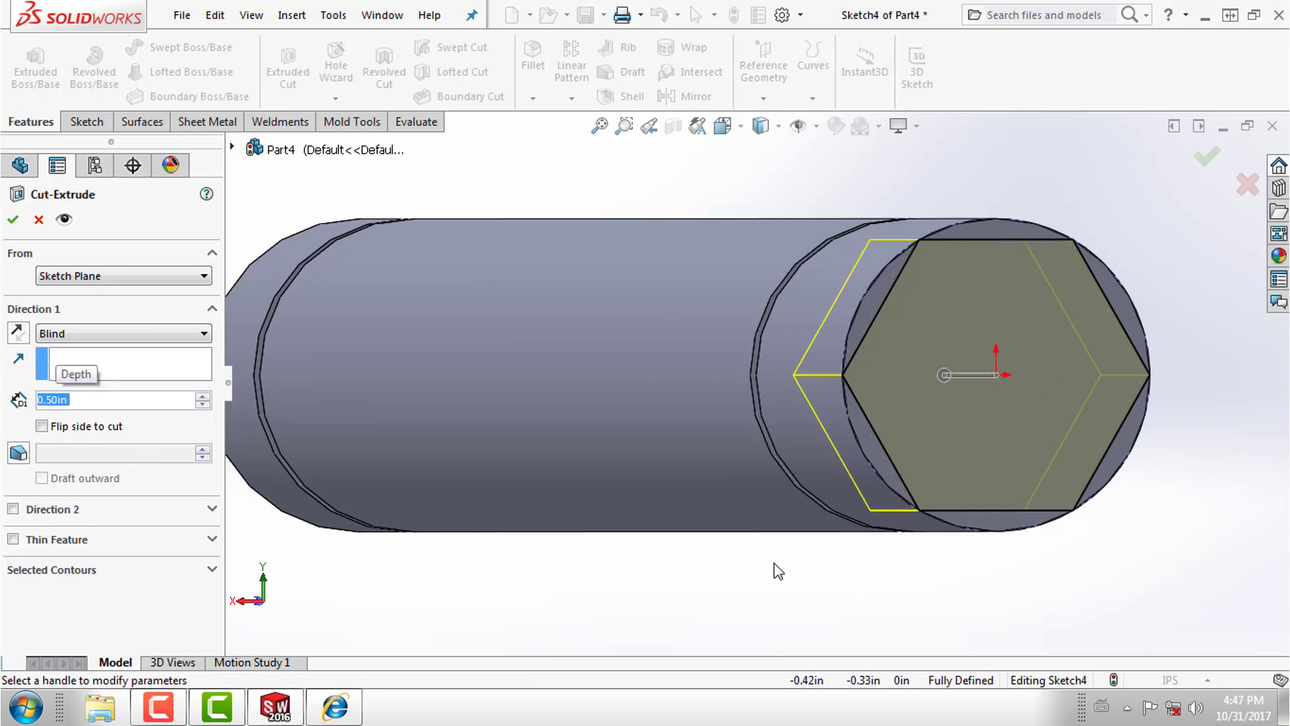
pyautogui.moveTo(835, 538); pyautogui.dragTo(815, 534, button='middle')
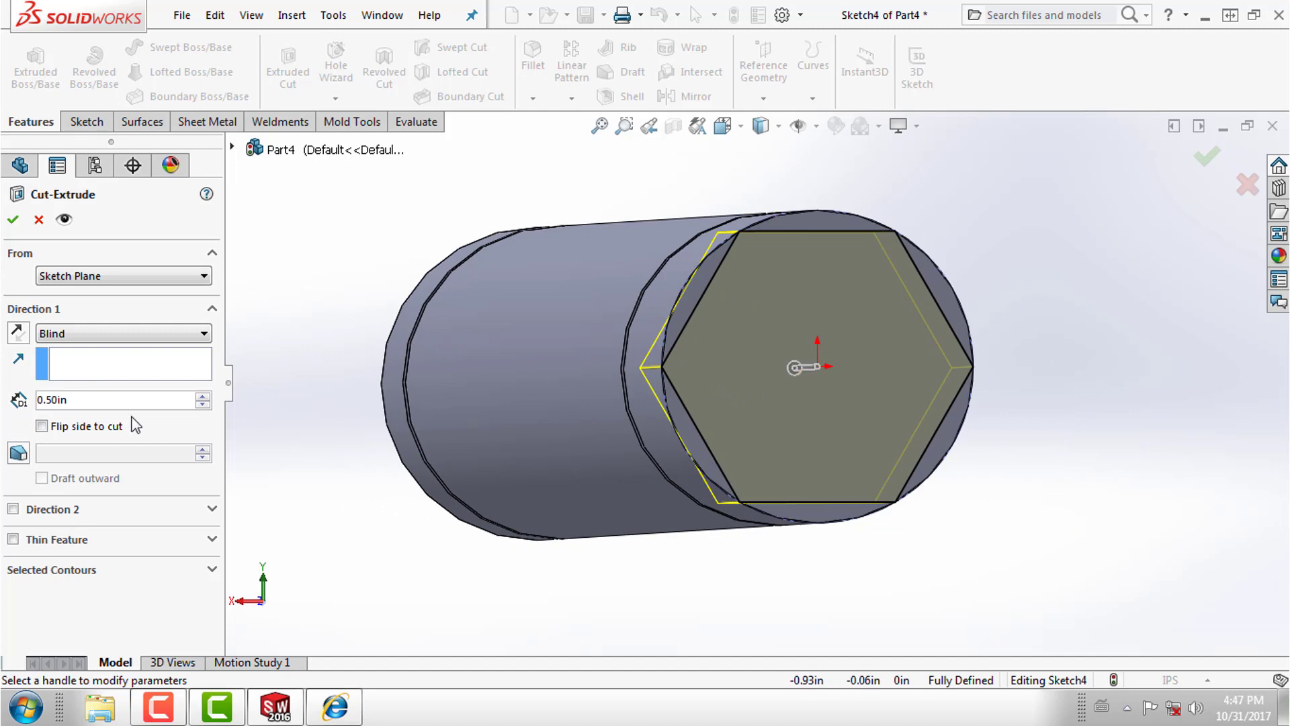
pyautogui.click(42, 427)
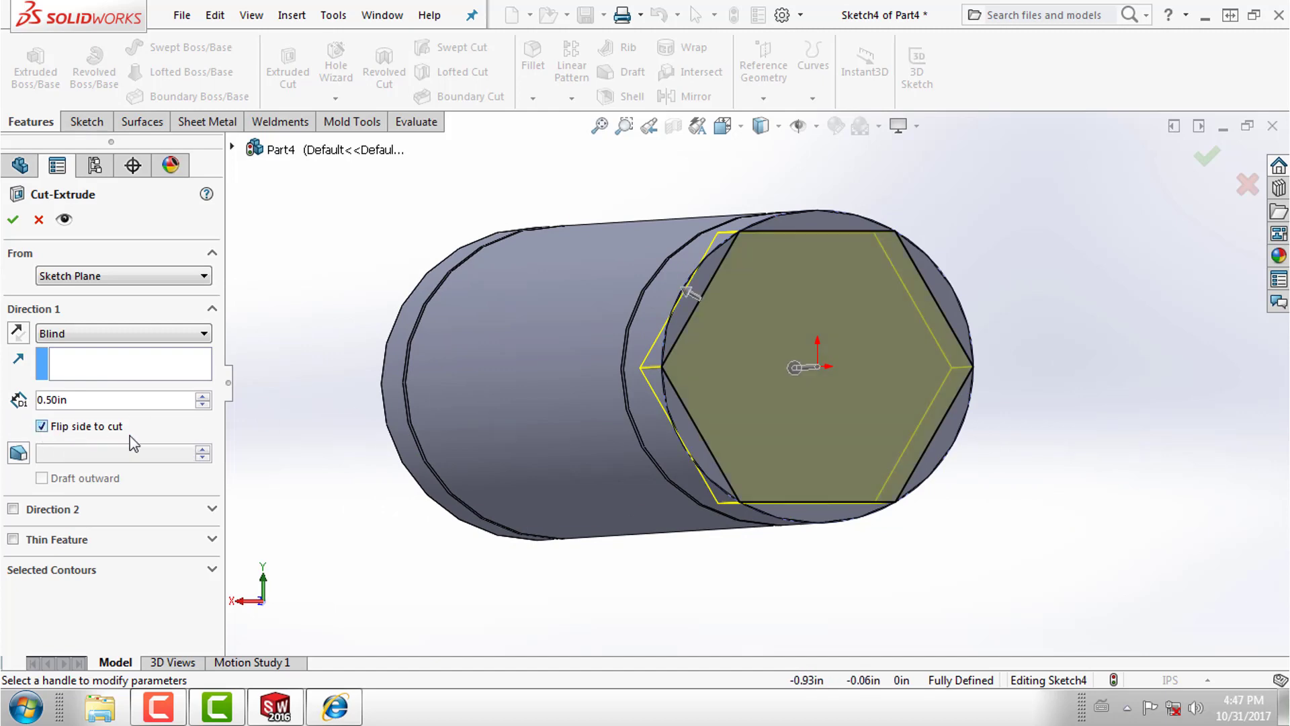
pyautogui.scroll(-1, 719, 314)
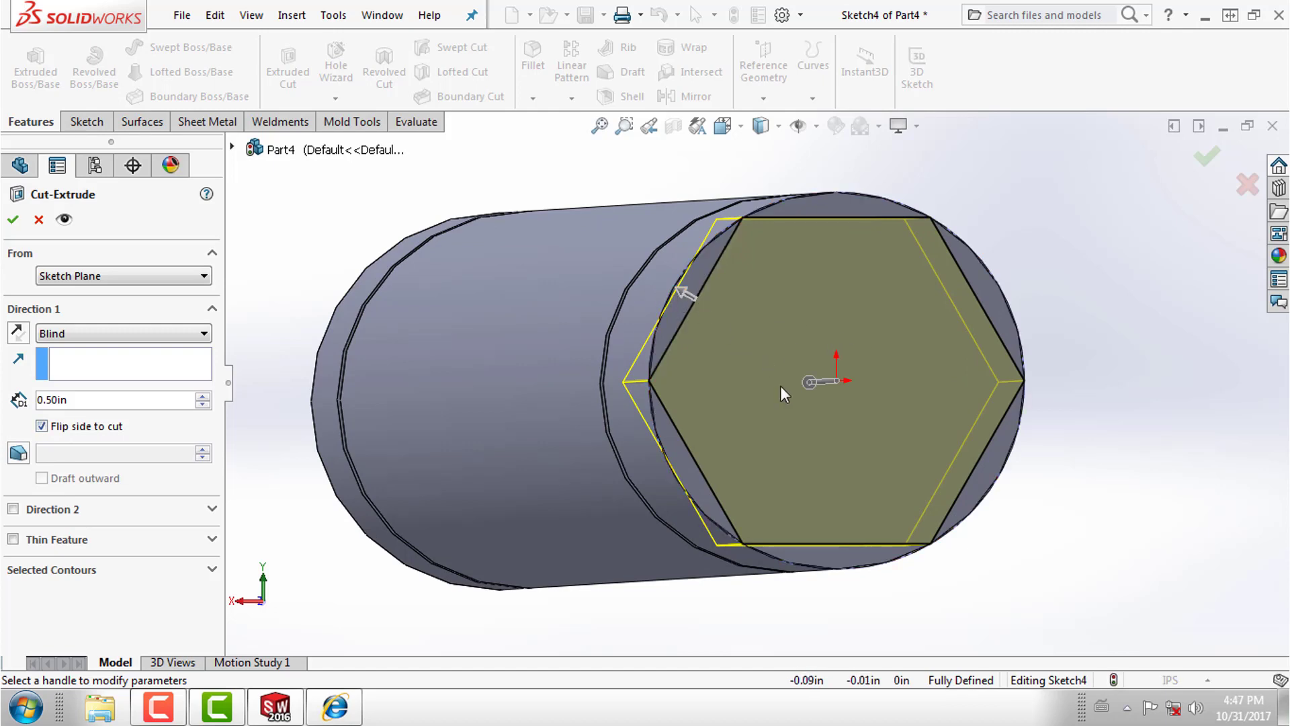
pyautogui.click(14, 220)
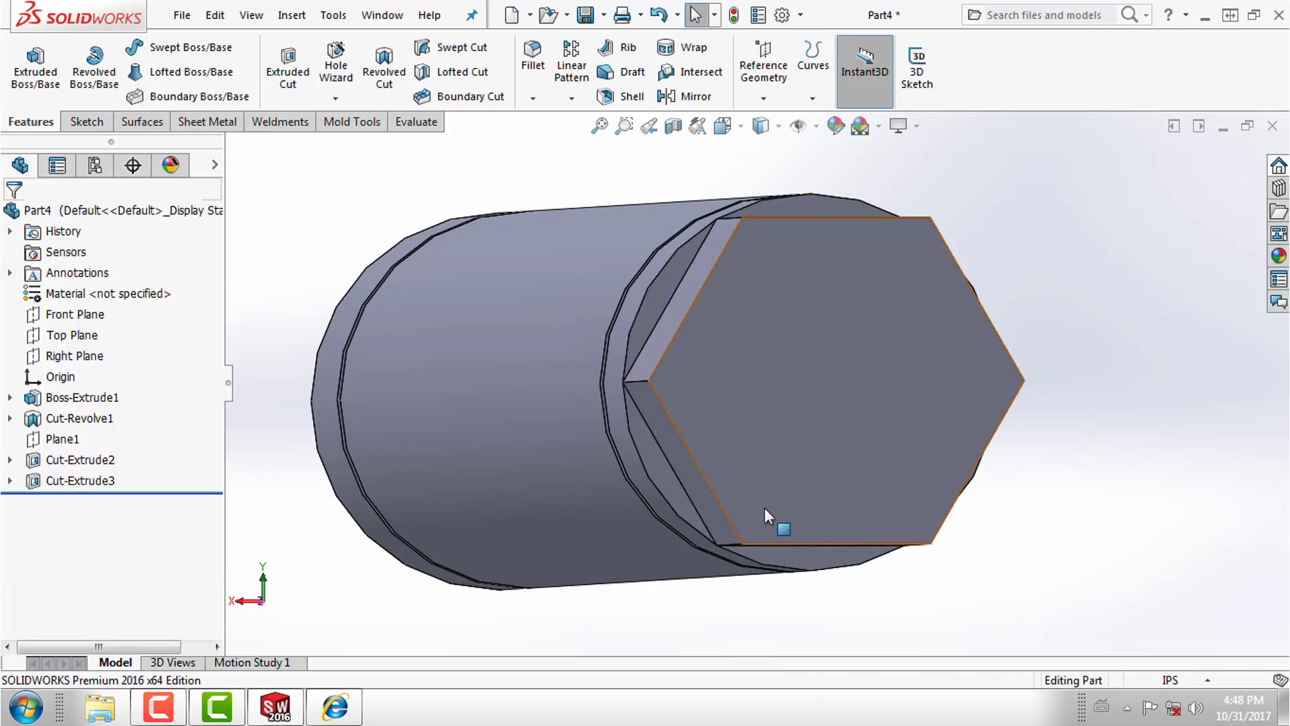
# Orbit and zoom around the shaft to inspect the hex end, then switch to the Offset Shaft drawing.
pyautogui.scroll(2, 766, 498)
pyautogui.moveTo(767, 482); pyautogui.dragTo(812, 469, button='middle')
pyautogui.scroll(3, 1184, 419)
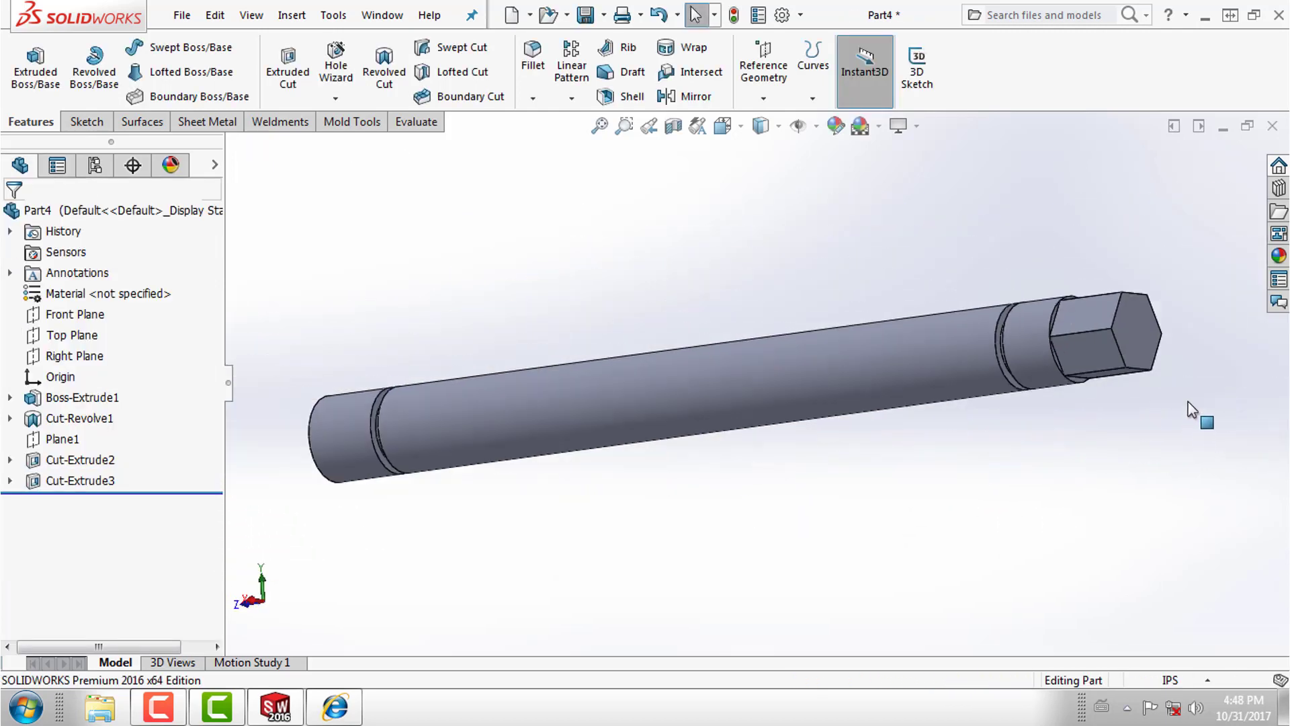
pyautogui.scroll(-3, 1058, 336)
pyautogui.moveTo(1022, 369); pyautogui.dragTo(1013, 367, button='middle')
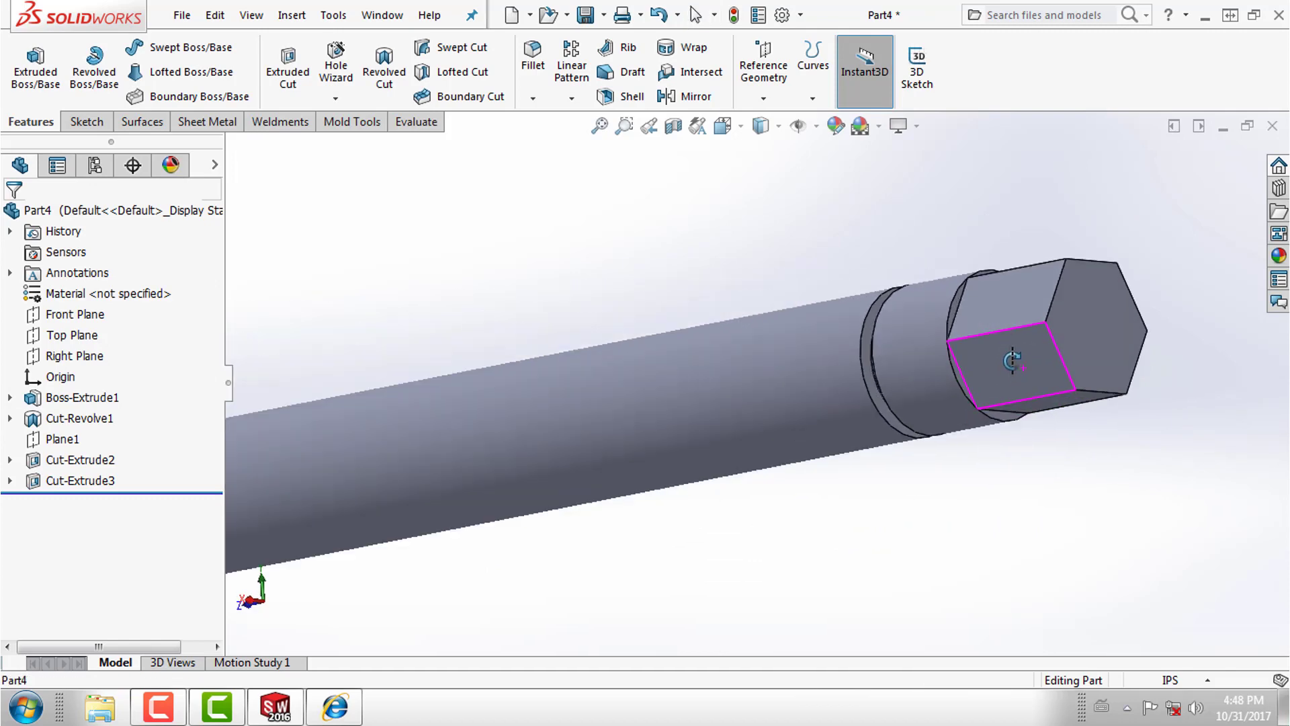
pyautogui.scroll(2, 946, 402)
pyautogui.scroll(2, 954, 431)
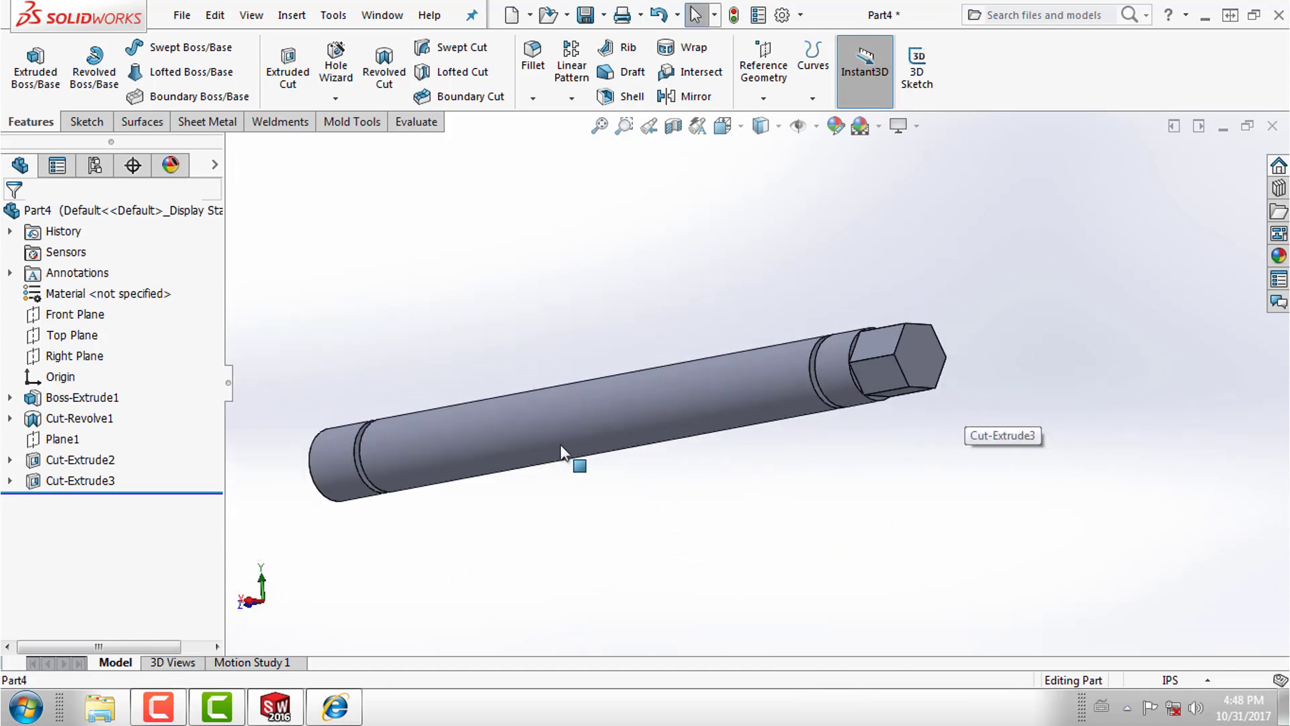
pyautogui.scroll(-1, 563, 436)
pyautogui.scroll(1, 565, 437)
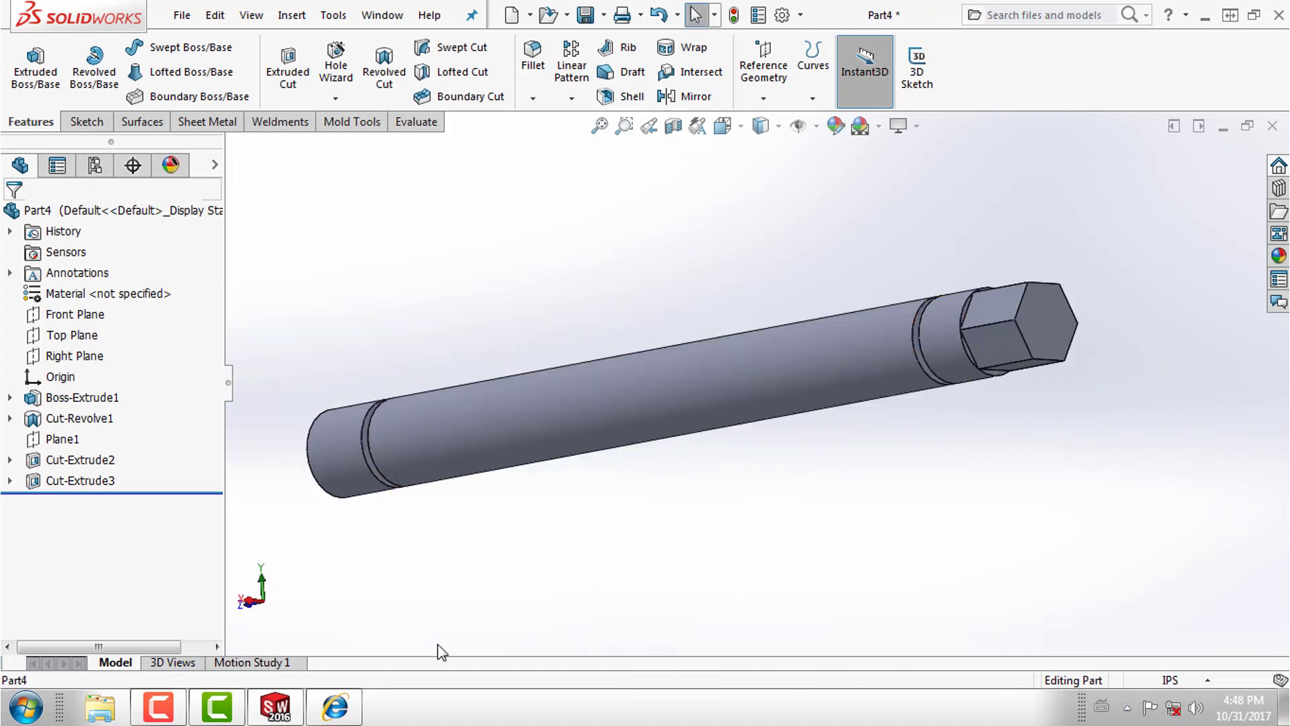
pyautogui.click(335, 707)
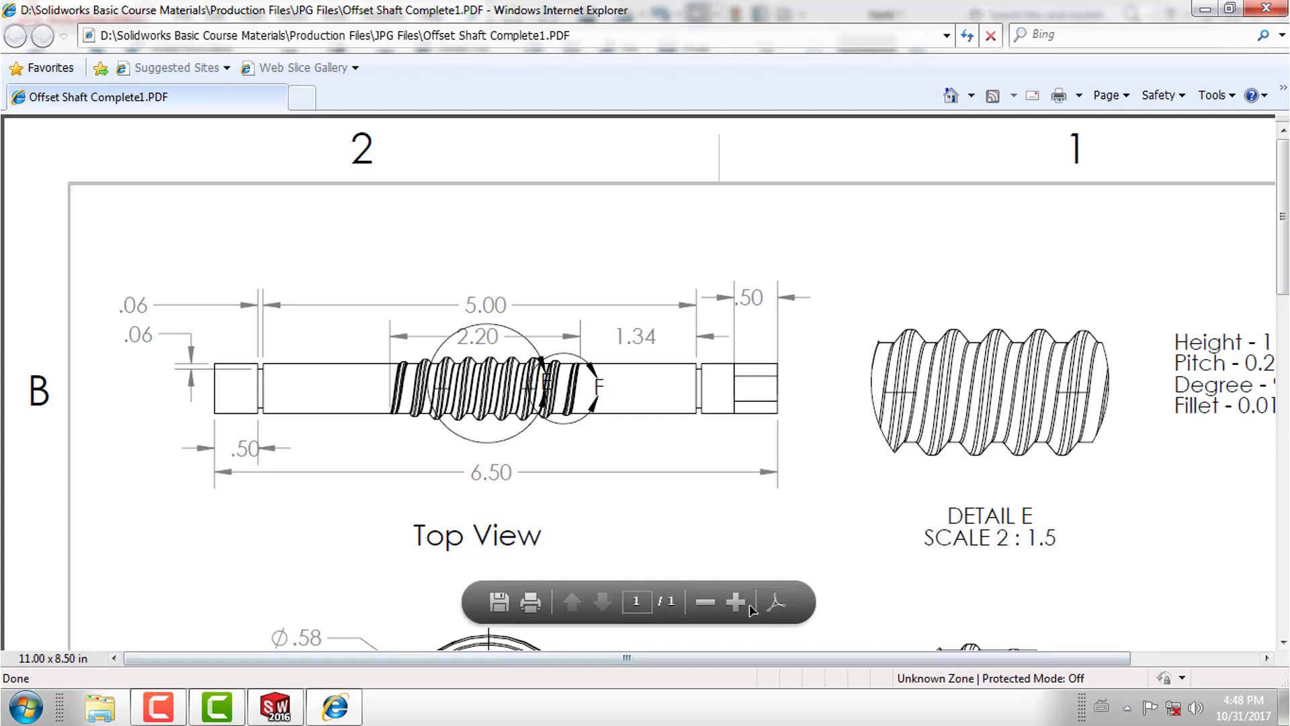
# Zoom and scroll the drawing to show the Top View's 2.20 thread and 6.50 overall length.
pyautogui.click(737, 602)
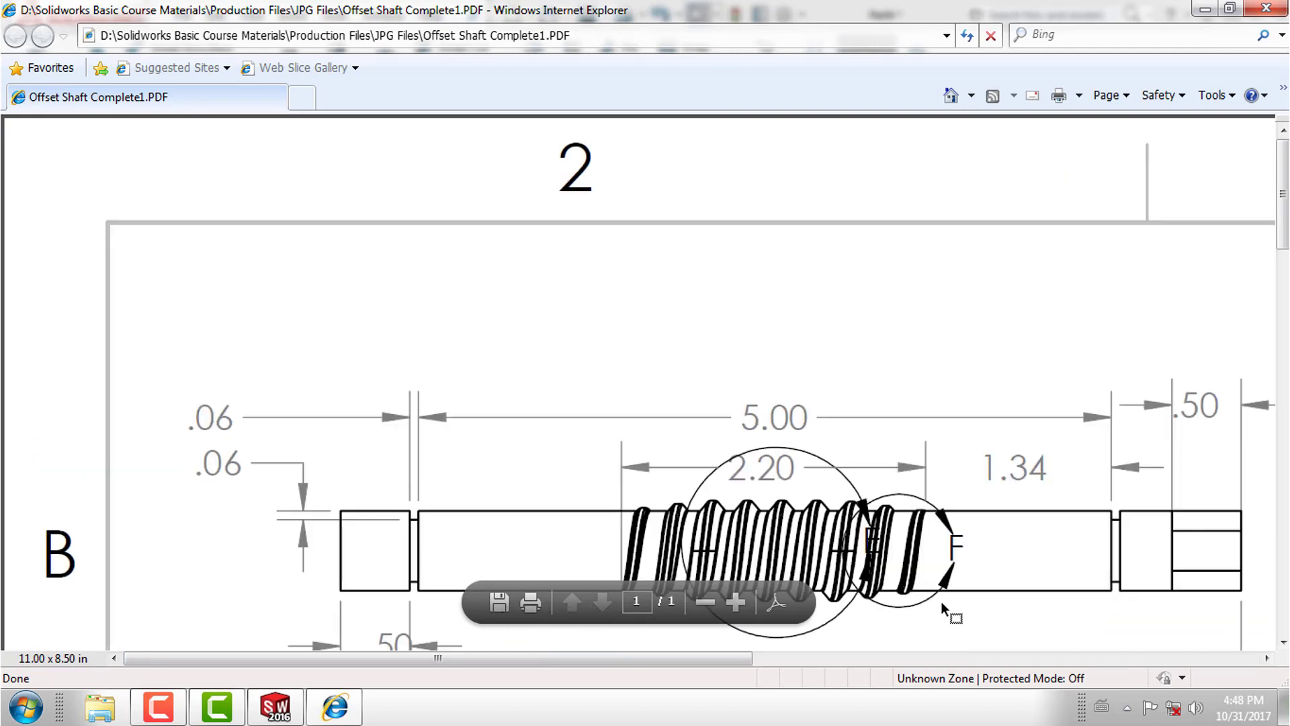
pyautogui.scroll(-3, 941, 607)
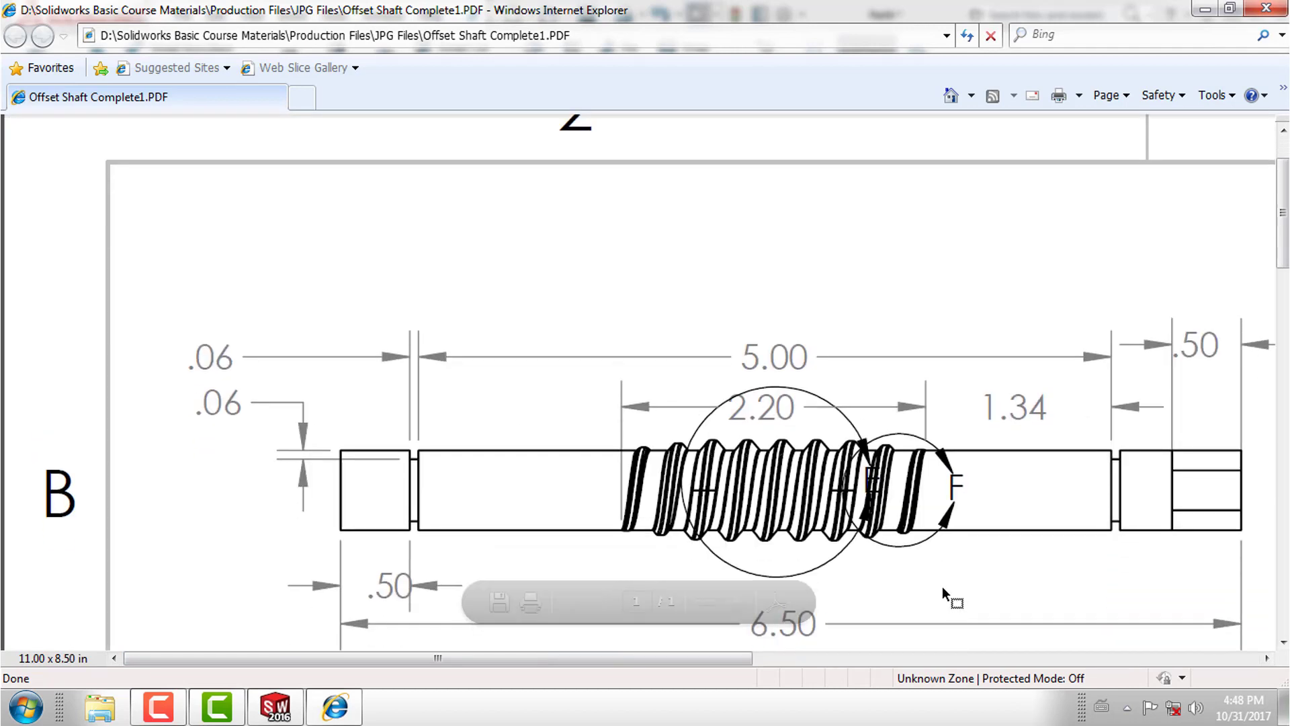
pyautogui.scroll(-1, 868, 493)
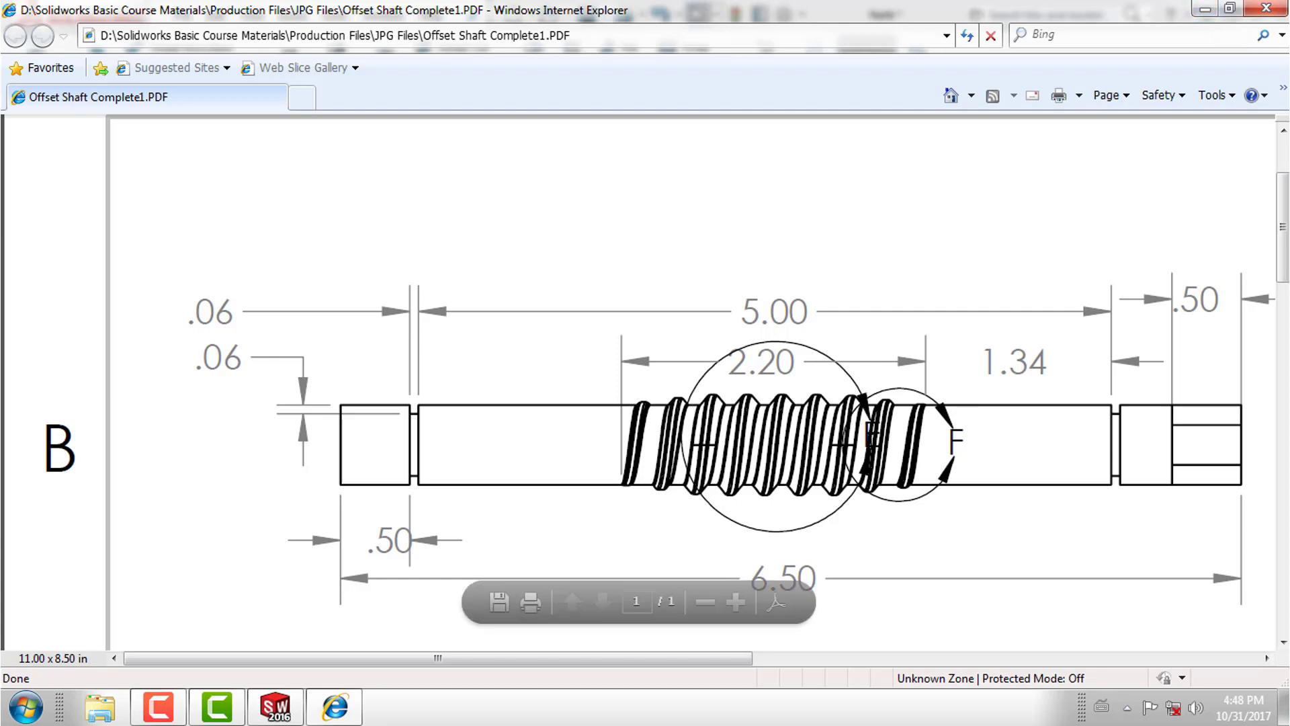
pyautogui.scroll(1, 852, 544)
pyautogui.scroll(-3, 851, 546)
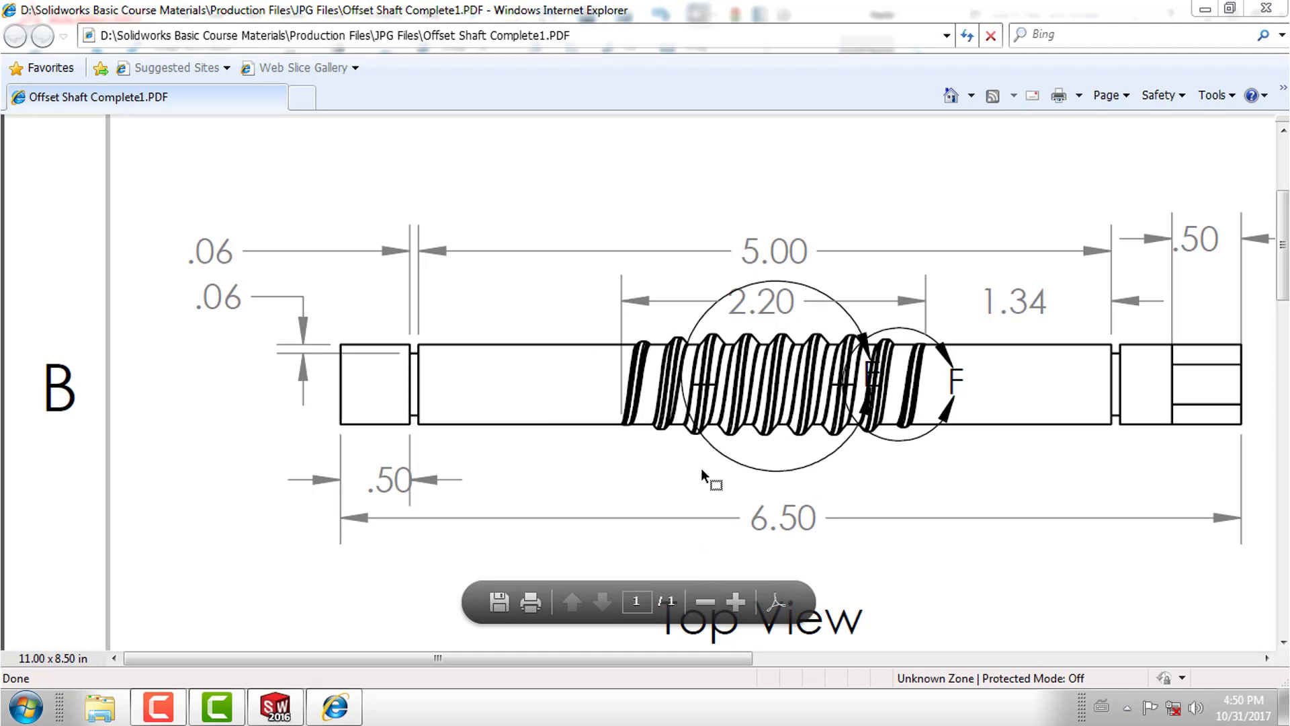
# Back in SolidWorks, start a sketch on the Right Plane viewed Normal To.
pyautogui.click(1205, 9)
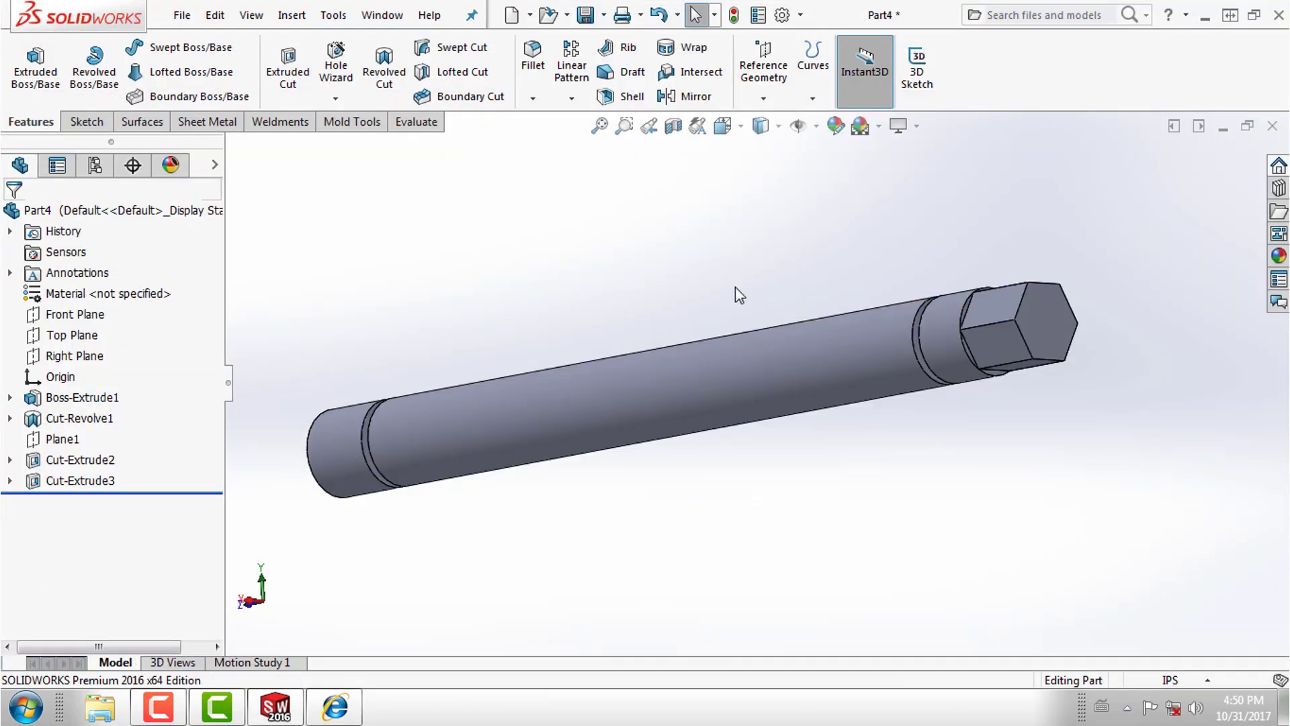
pyautogui.click(79, 355)
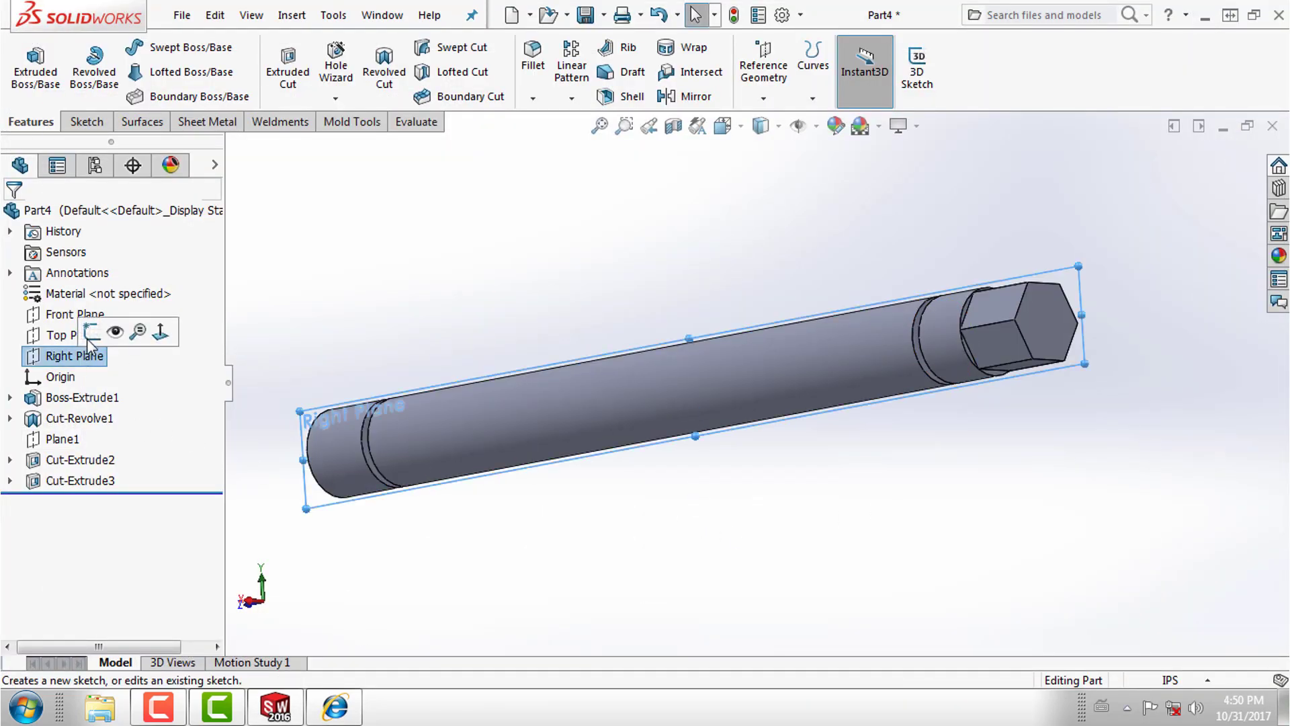
pyautogui.click(88, 334)
pyautogui.rightClick(101, 503)
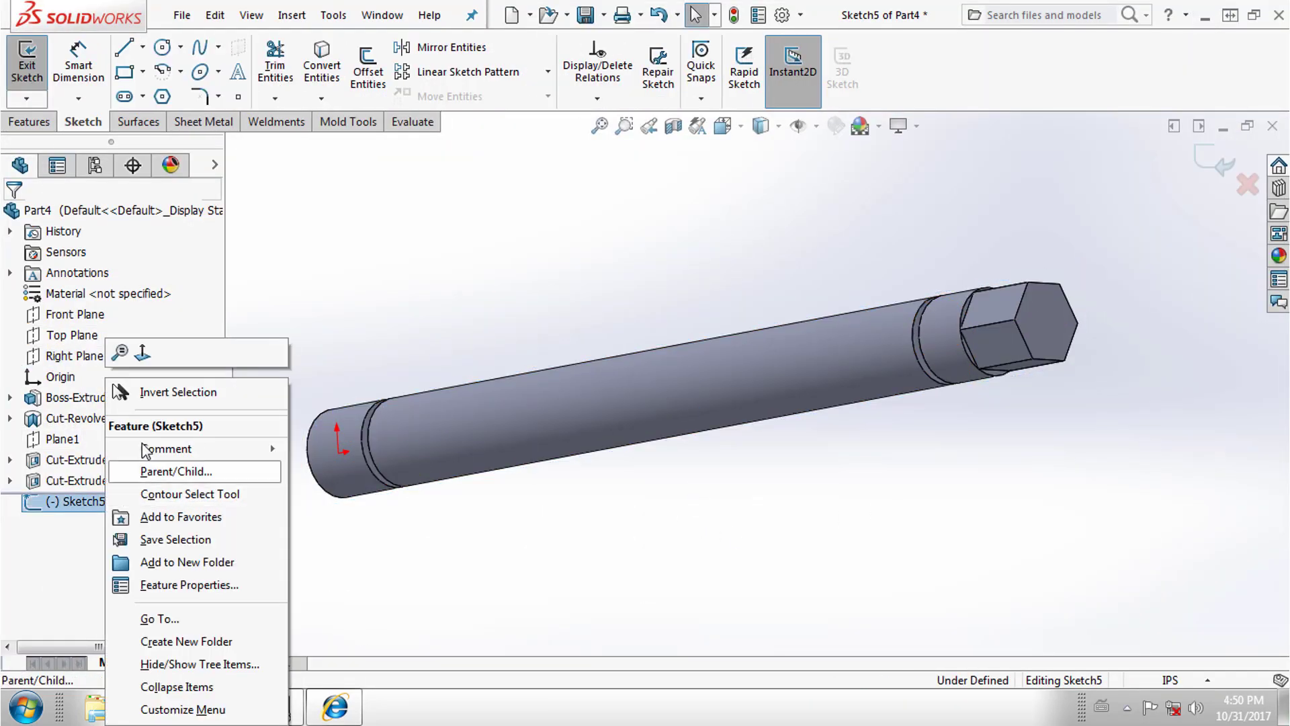
pyautogui.click(142, 352)
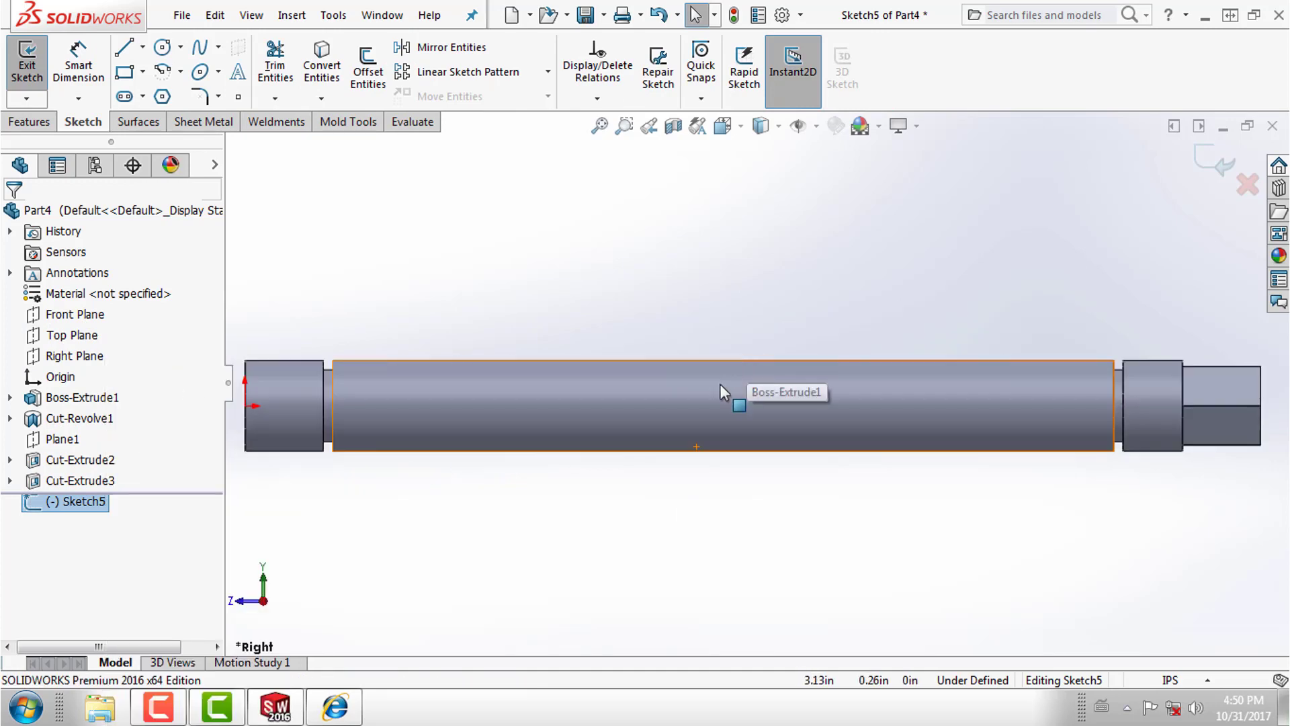
# Draw a short horizontal line along the shaft body.
pyautogui.click(123, 47)
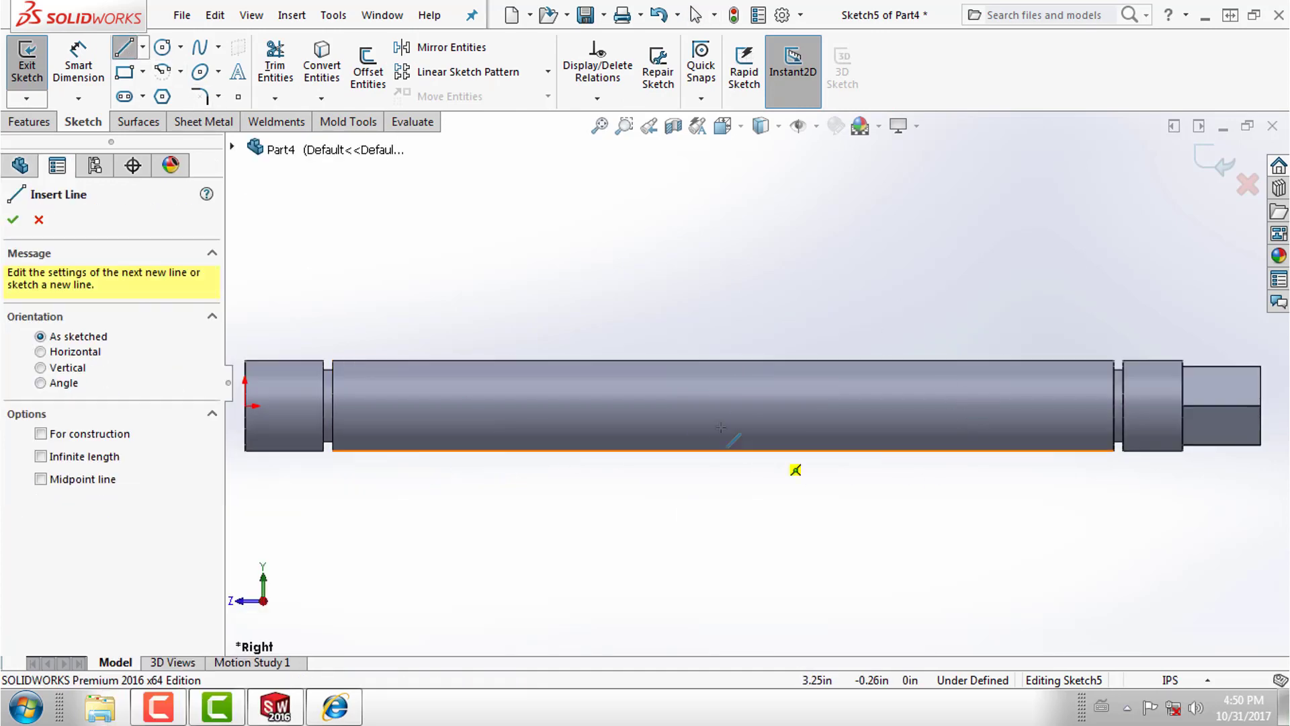
pyautogui.click(668, 388)
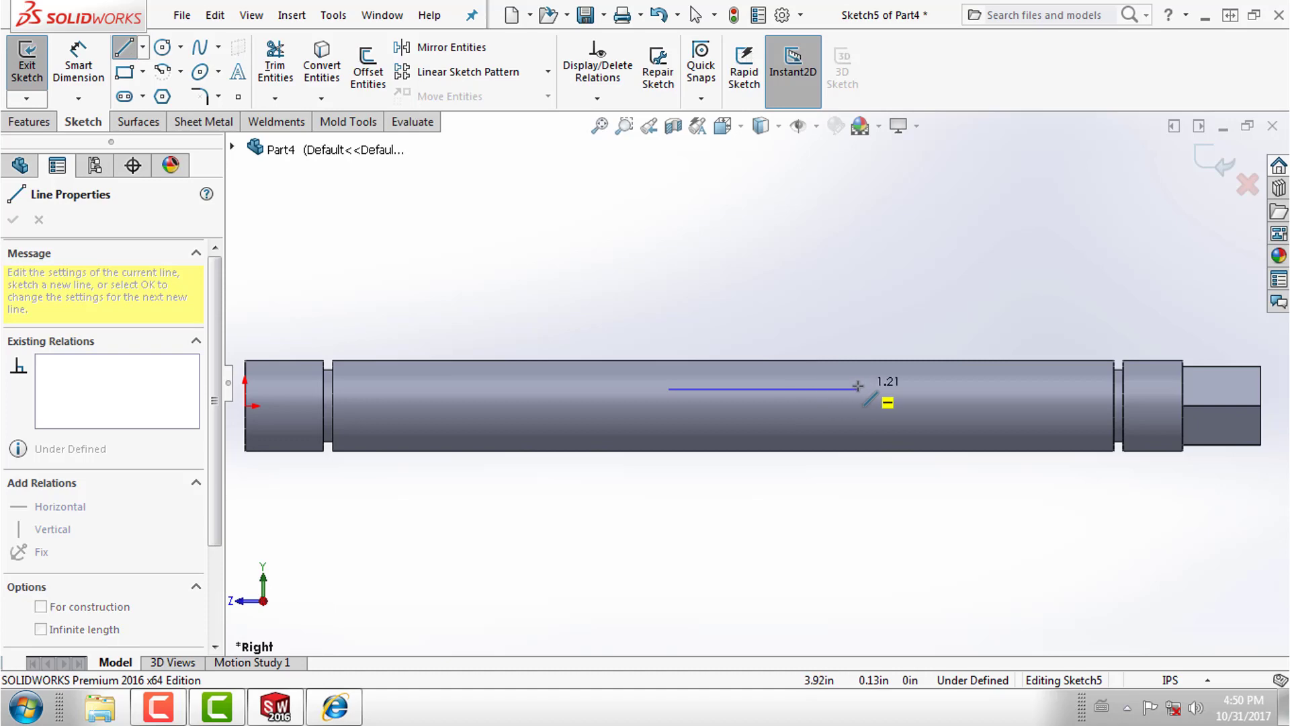
pyautogui.click(825, 389)
pyautogui.rightClick(864, 314)
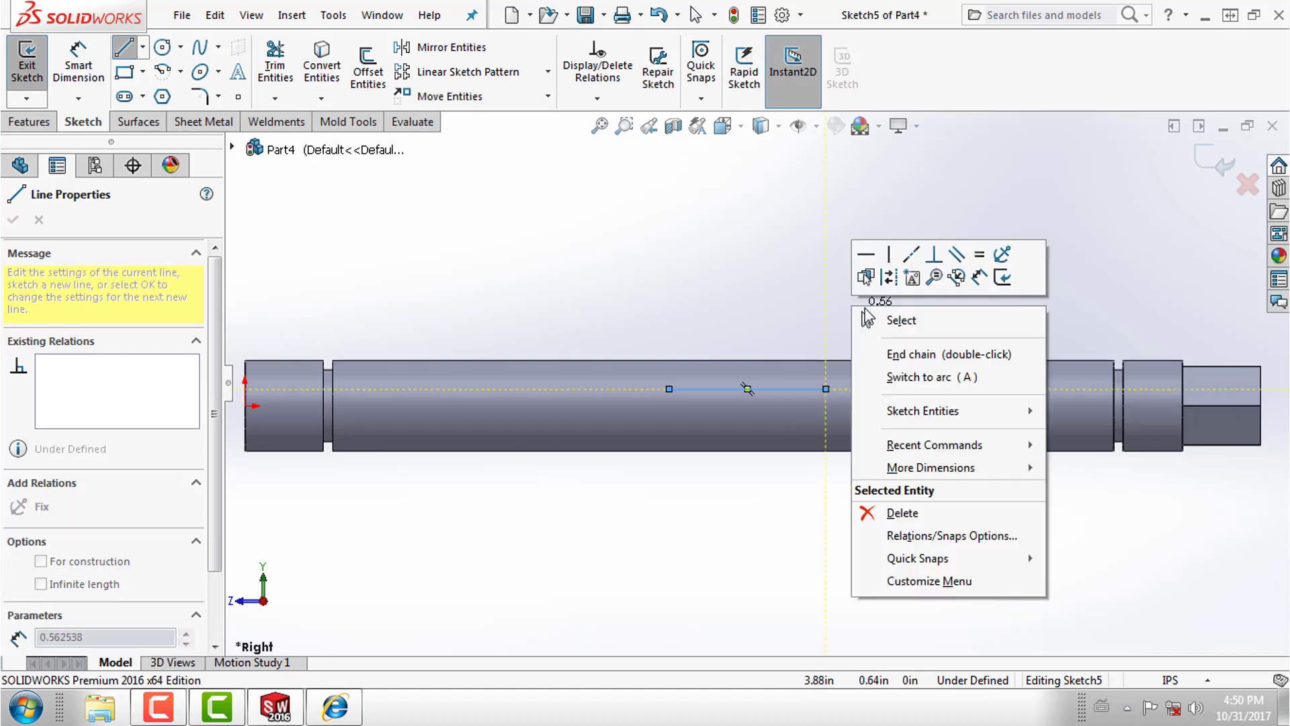
pyautogui.click(873, 320)
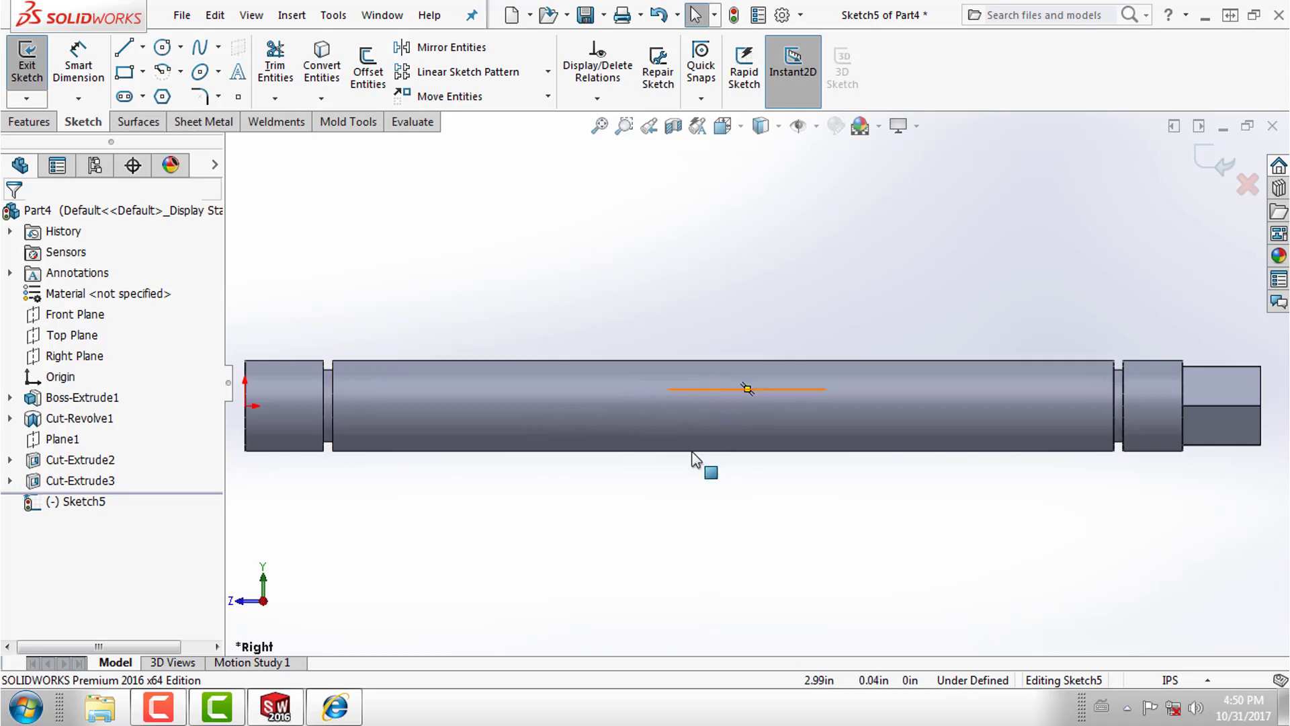
# Dimension the sketch line's length to 1.00 in.
pyautogui.moveTo(686, 574); pyautogui.dragTo(692, 491, button='right')
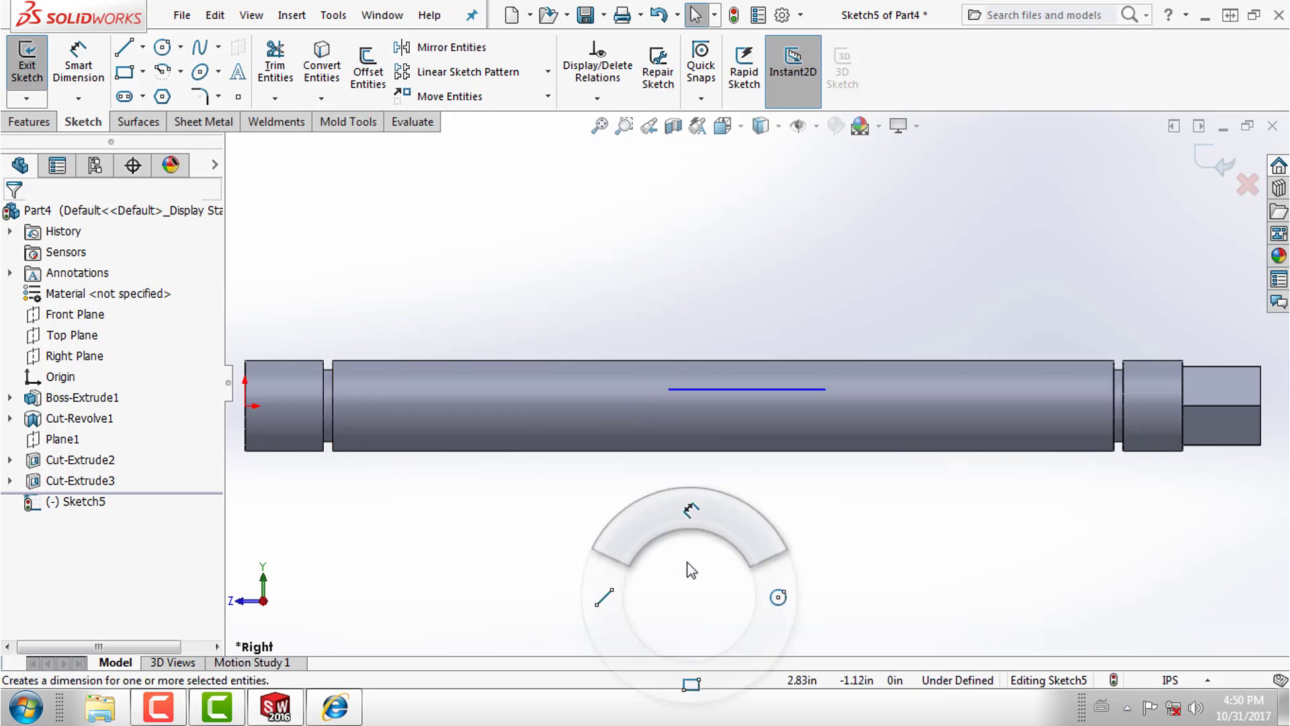
pyautogui.click(736, 390)
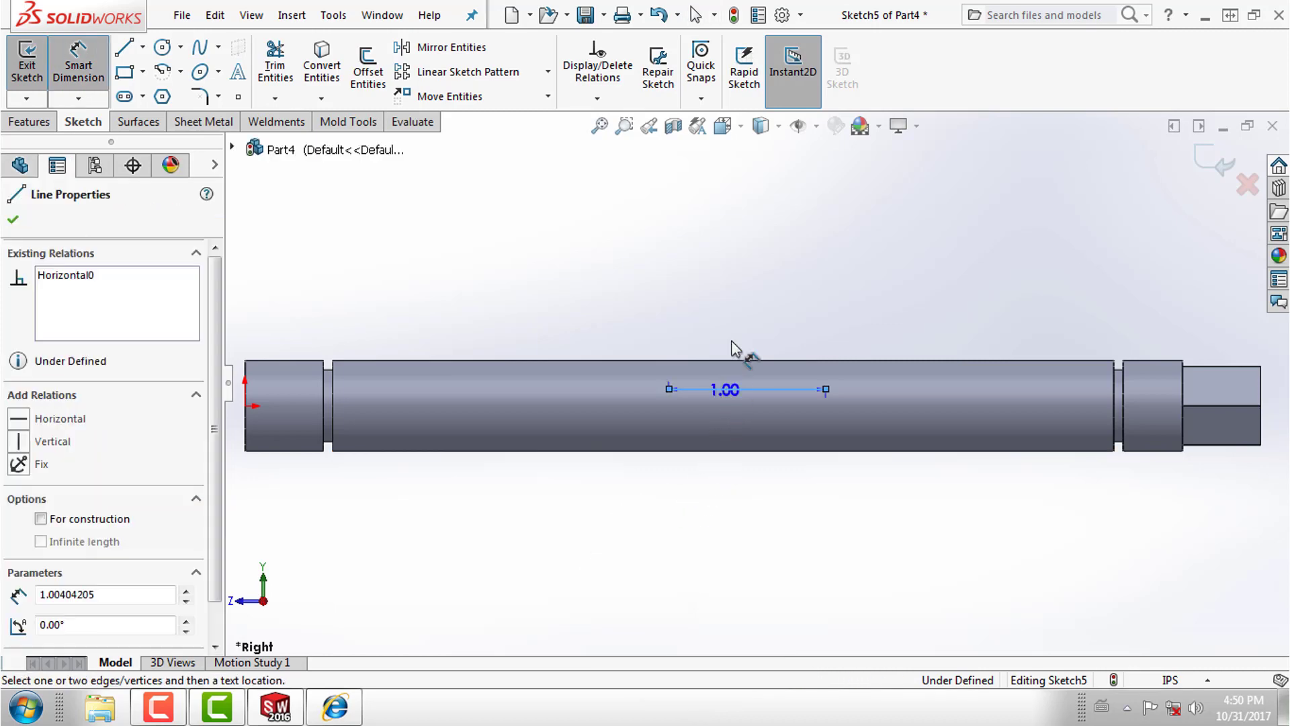
pyautogui.click(742, 300)
pyautogui.click(656, 281)
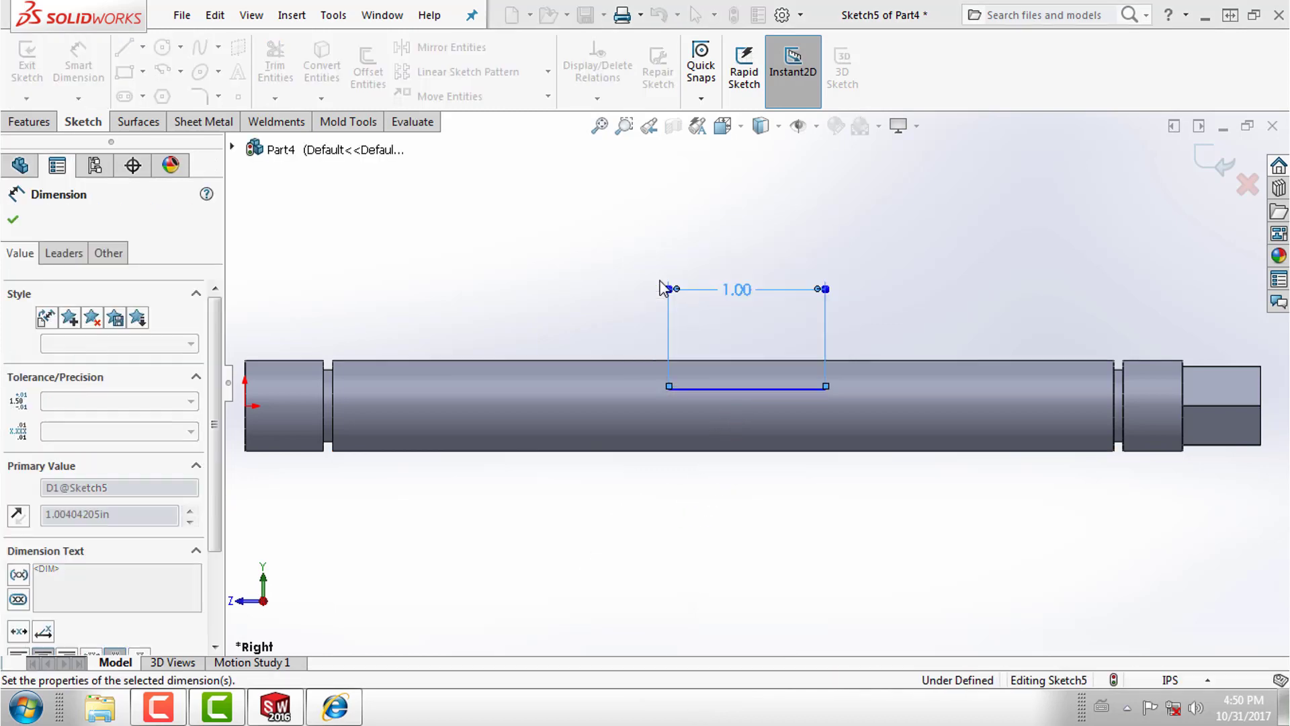
pyautogui.click(593, 296)
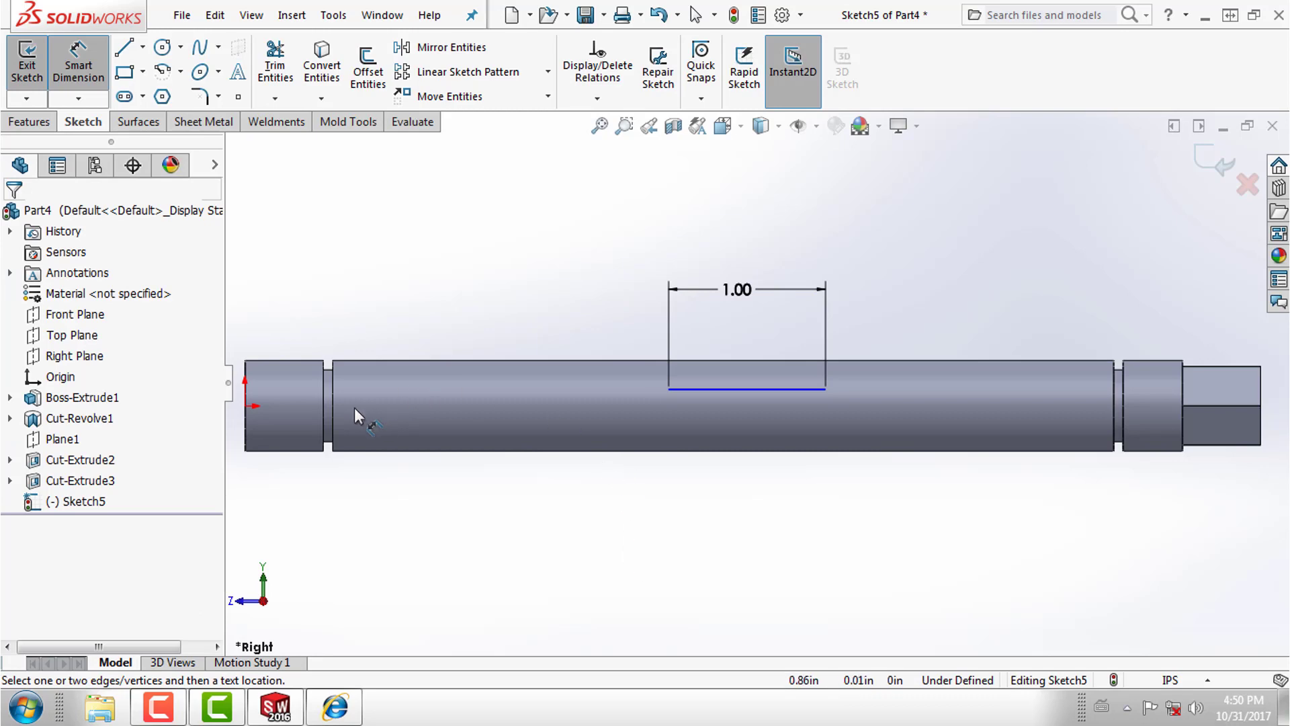
# Dimension the line's left end 2.625 in from the shaft shoulder edge.
pyautogui.click(334, 416)
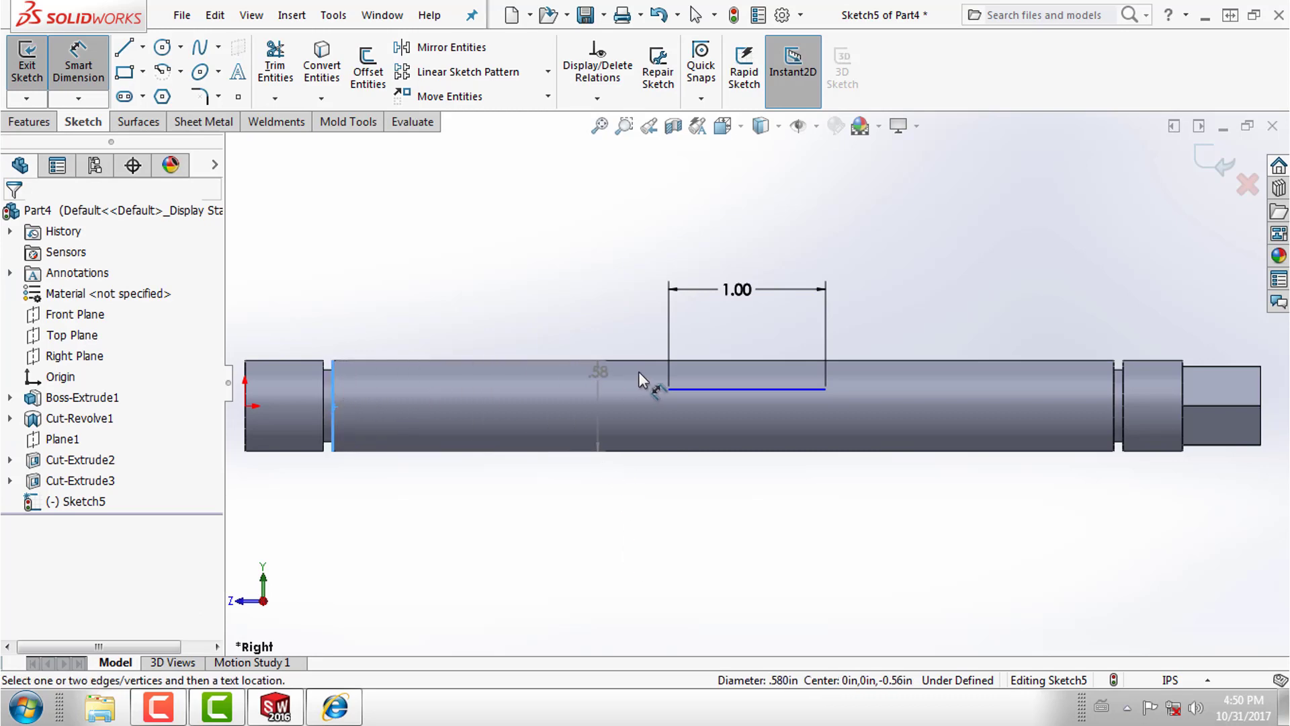
pyautogui.click(668, 389)
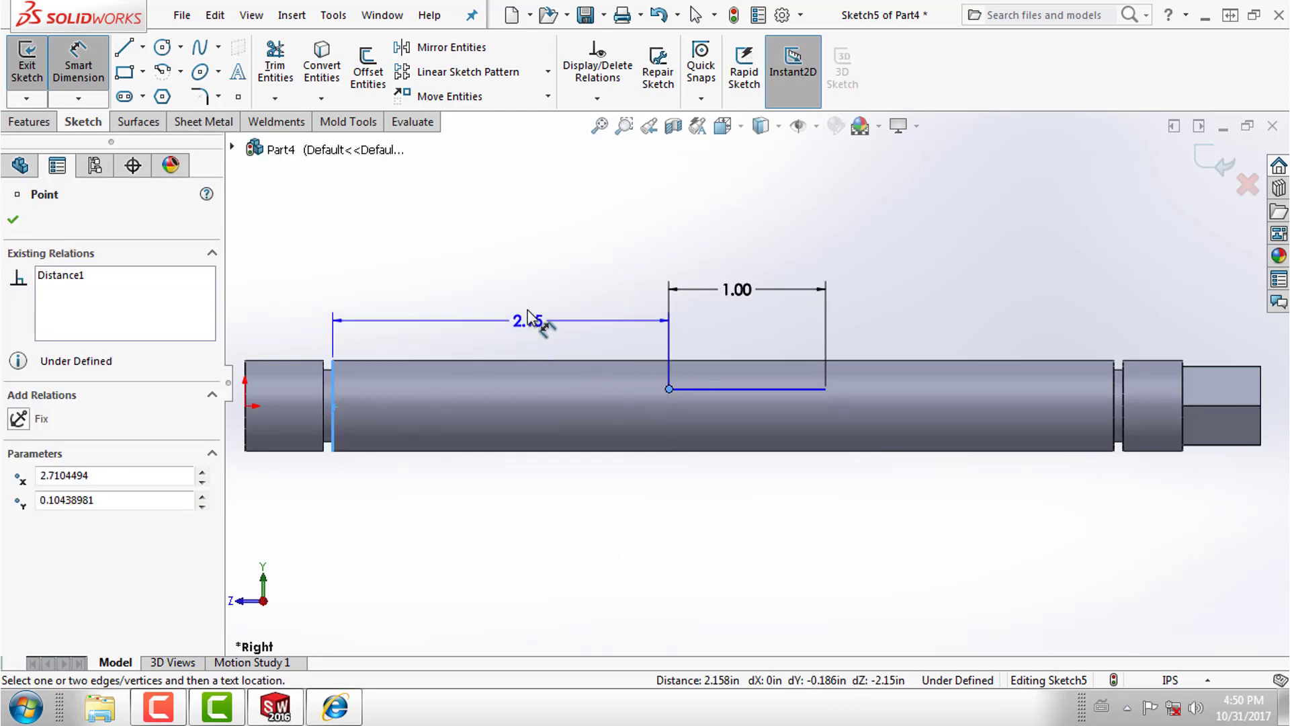
pyautogui.click(530, 306)
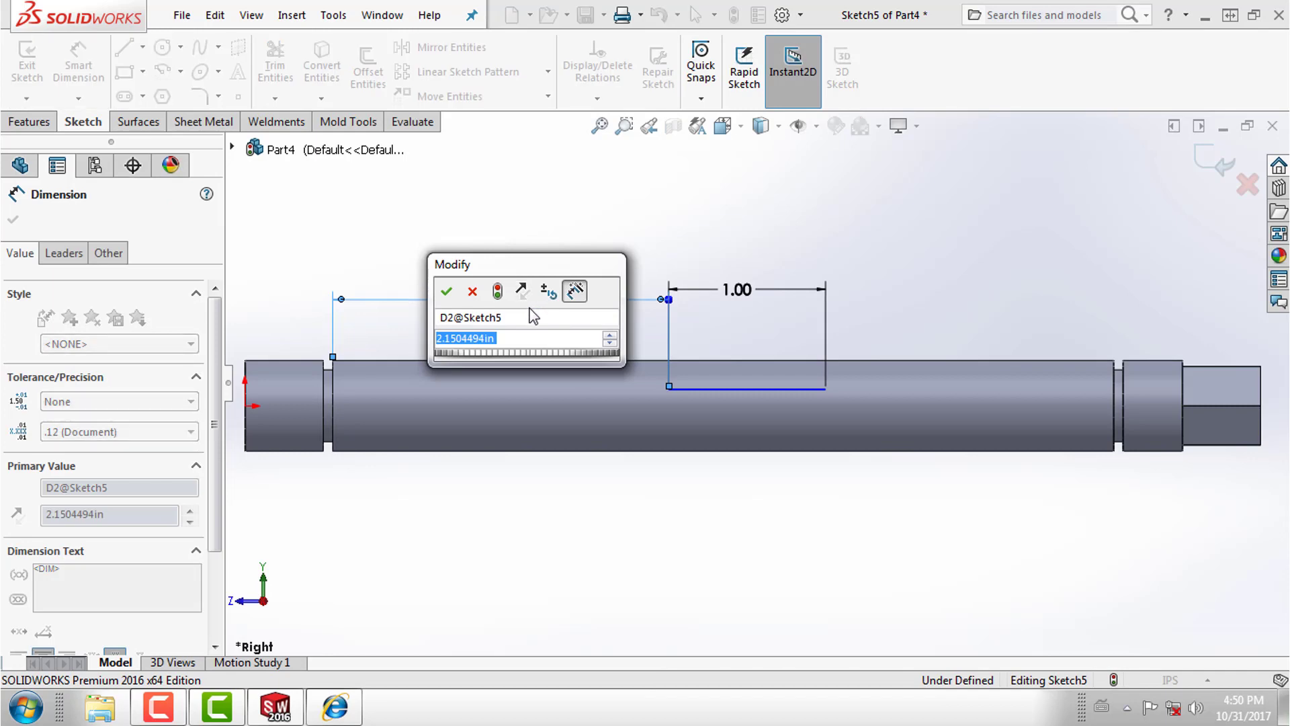
pyautogui.write('2.625')
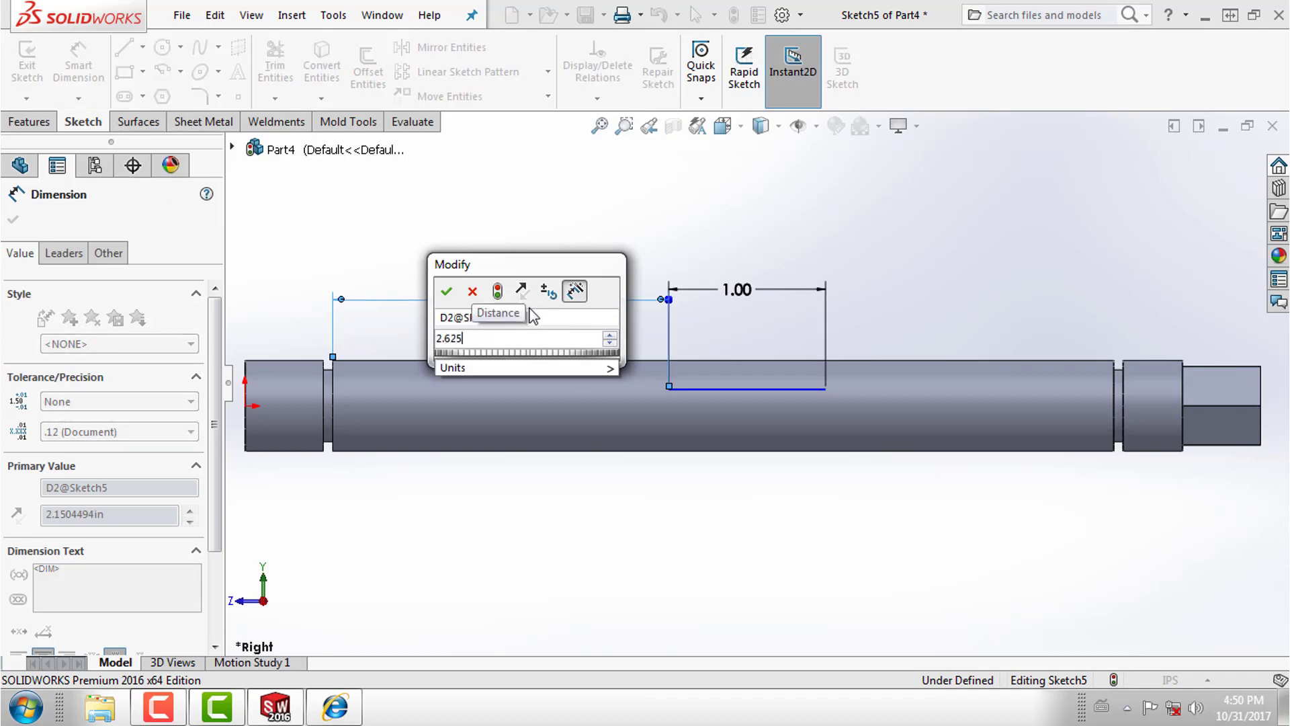
pyautogui.press('Return')
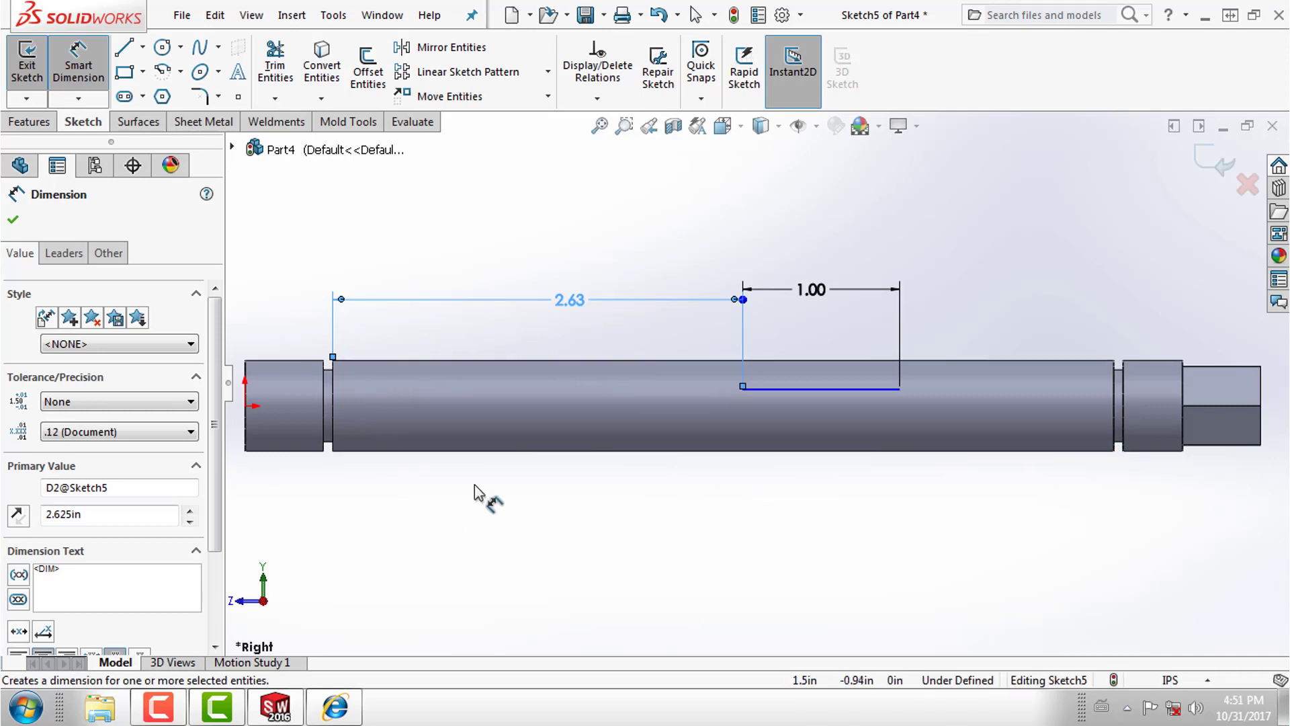
pyautogui.press('Escape')
# Re-reference the distance to the shaft's left end and set it to 2.625 in.
pyautogui.moveTo(333, 356); pyautogui.dragTo(246, 401)
pyautogui.click(527, 550)
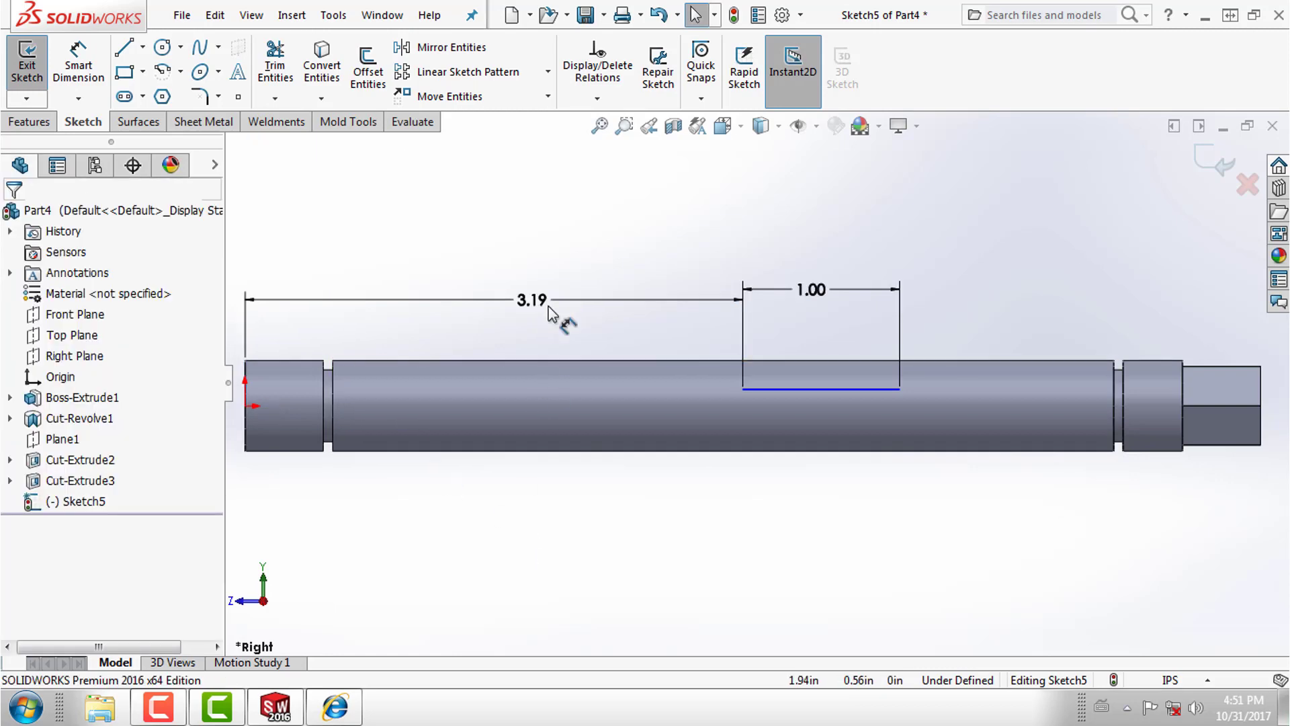
pyautogui.doubleClick(532, 301)
pyautogui.write('2.')
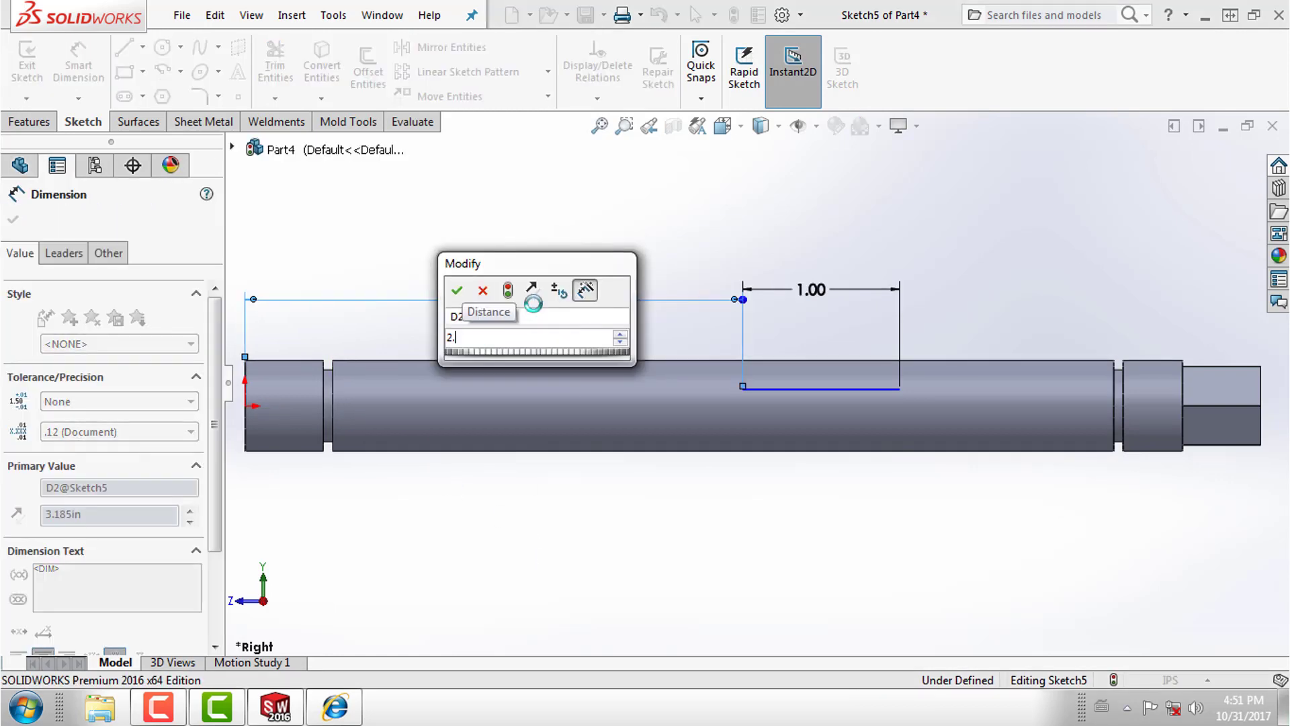
pyautogui.write('625')
pyautogui.press('Return')
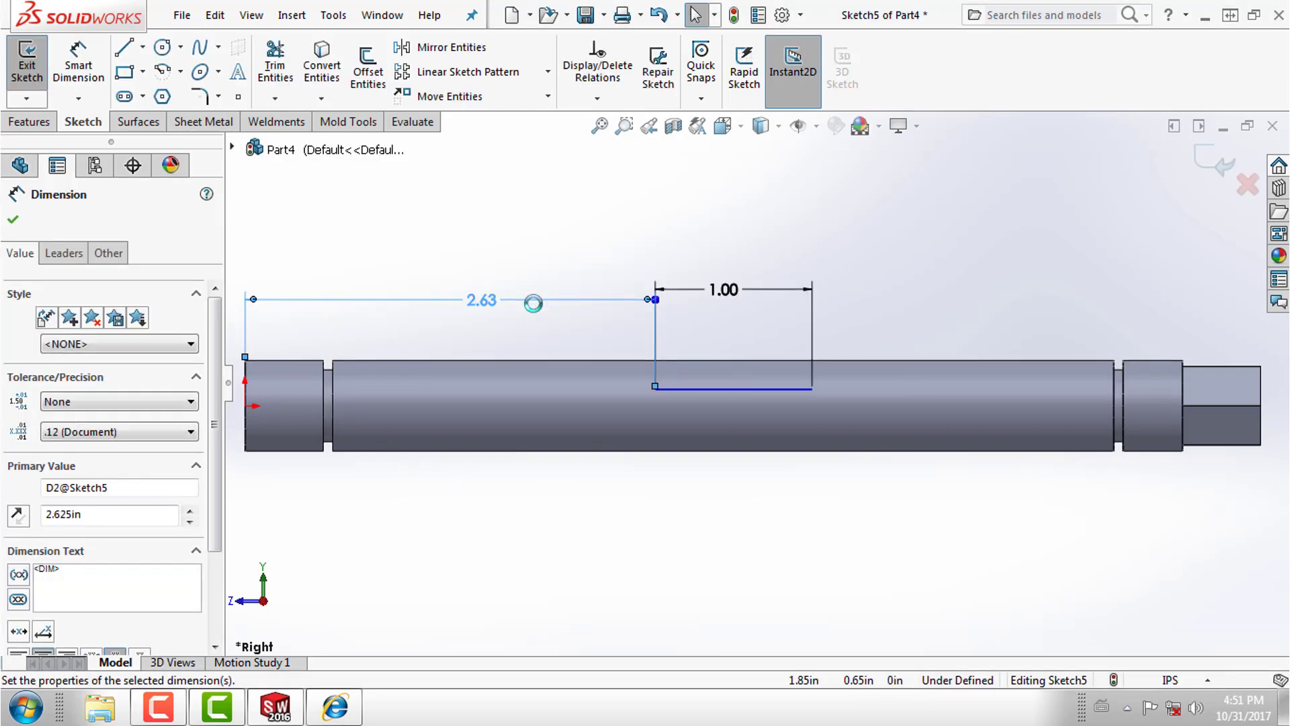
pyautogui.click(941, 253)
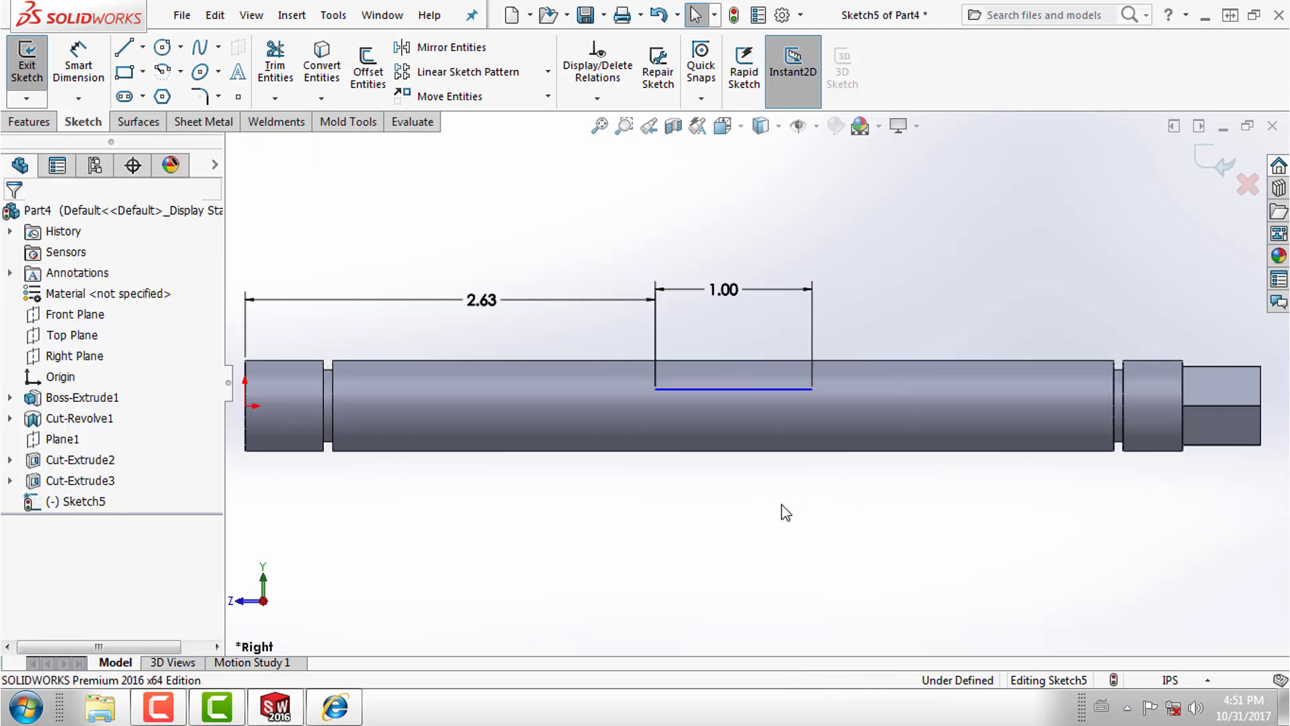
# Exit the sketch, keeping it as Sketch5.
pyautogui.scroll(-1, 782, 403)
pyautogui.scroll(-1, 806, 408)
pyautogui.scroll(-1, 816, 430)
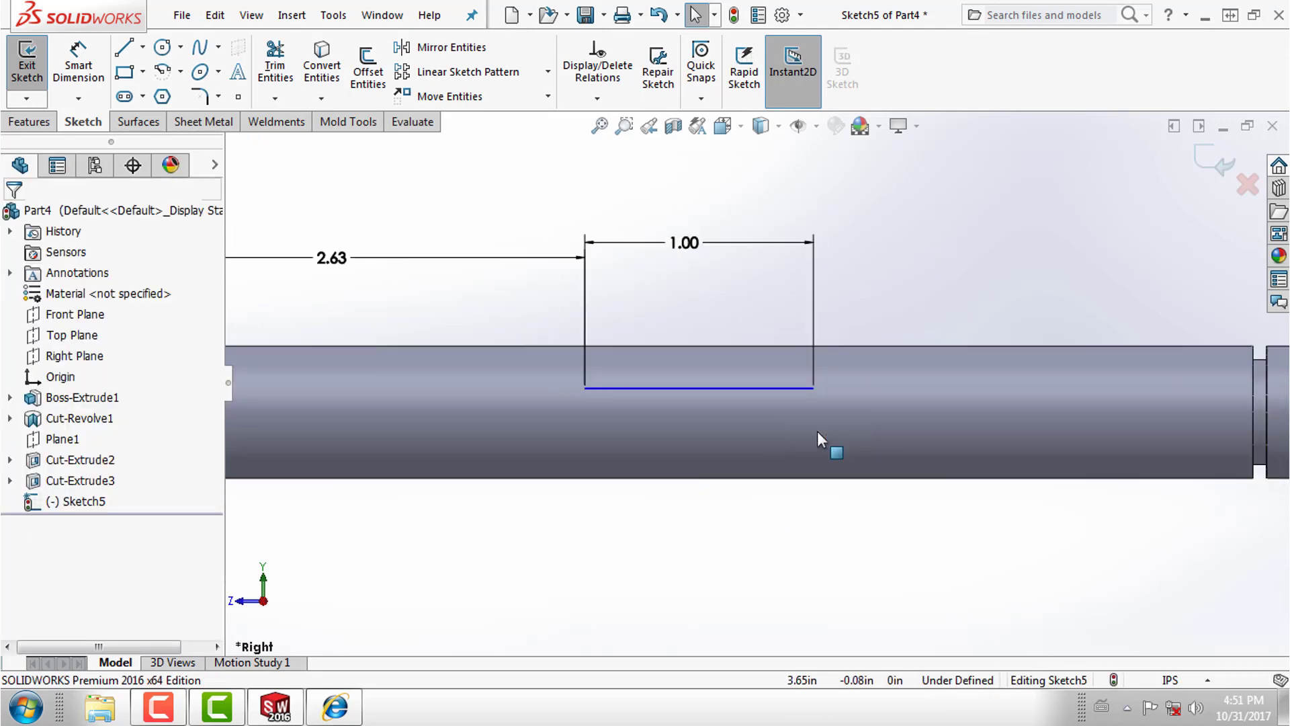
pyautogui.scroll(1, 817, 430)
pyautogui.scroll(1, 869, 494)
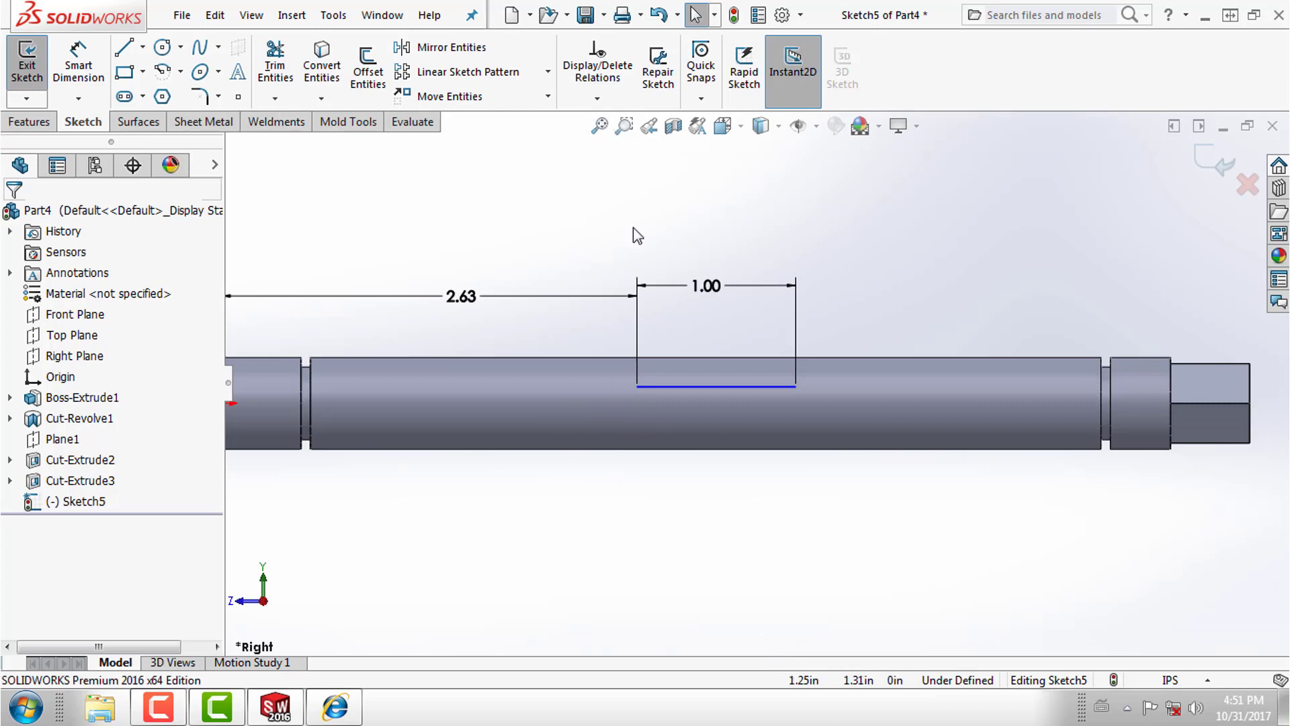
pyautogui.click(1222, 164)
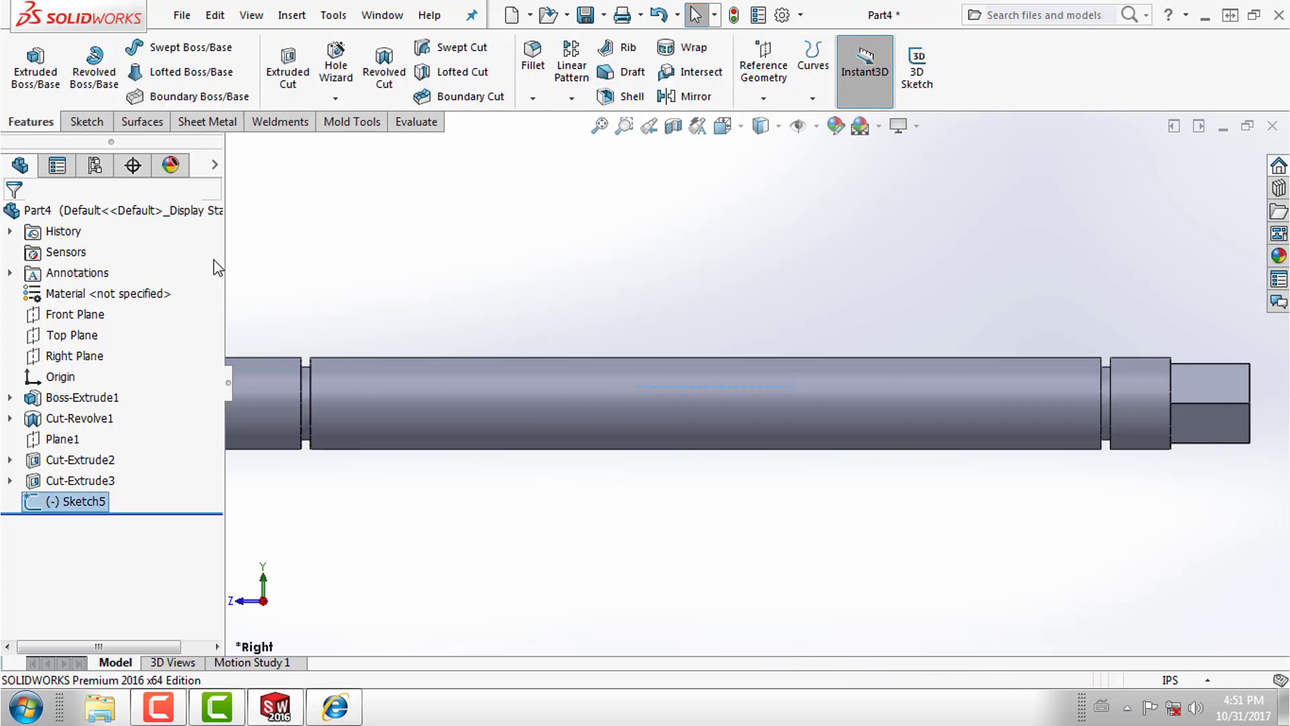
# Start a new reference plane and clear its mistaken first reference.
pyautogui.click(782, 104)
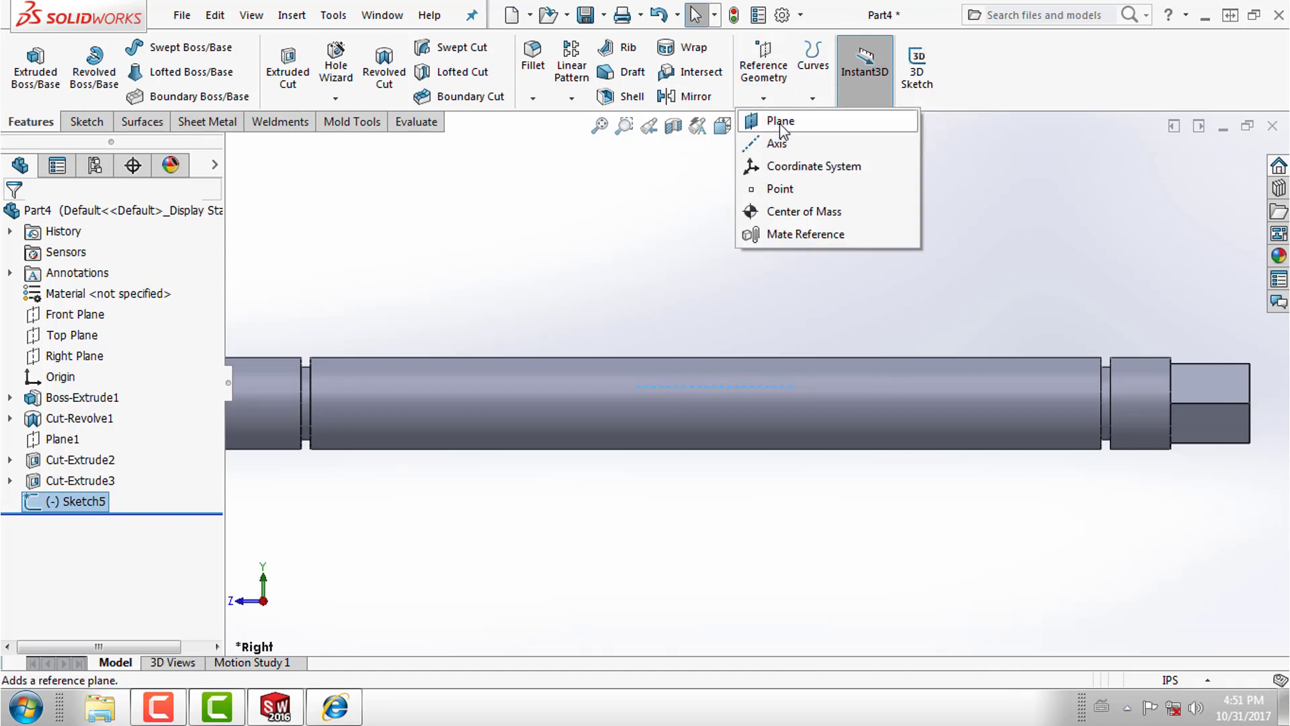
pyautogui.click(780, 125)
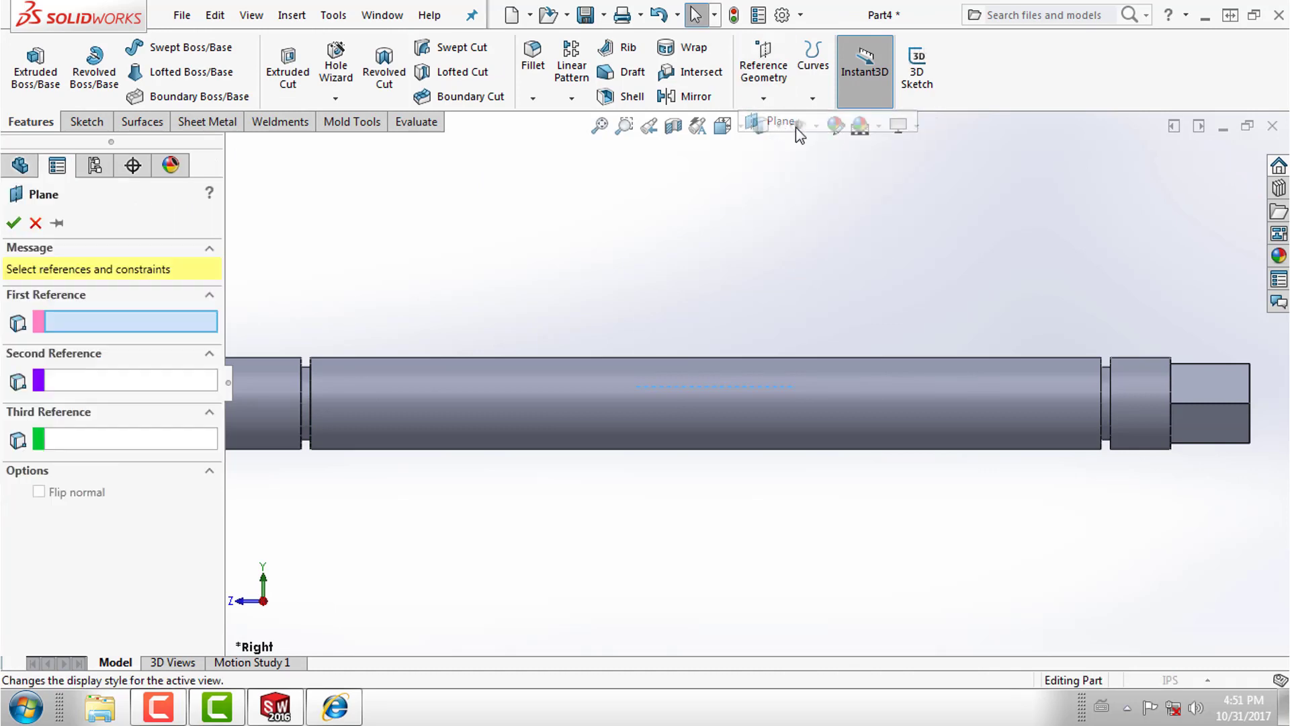
pyautogui.click(637, 388)
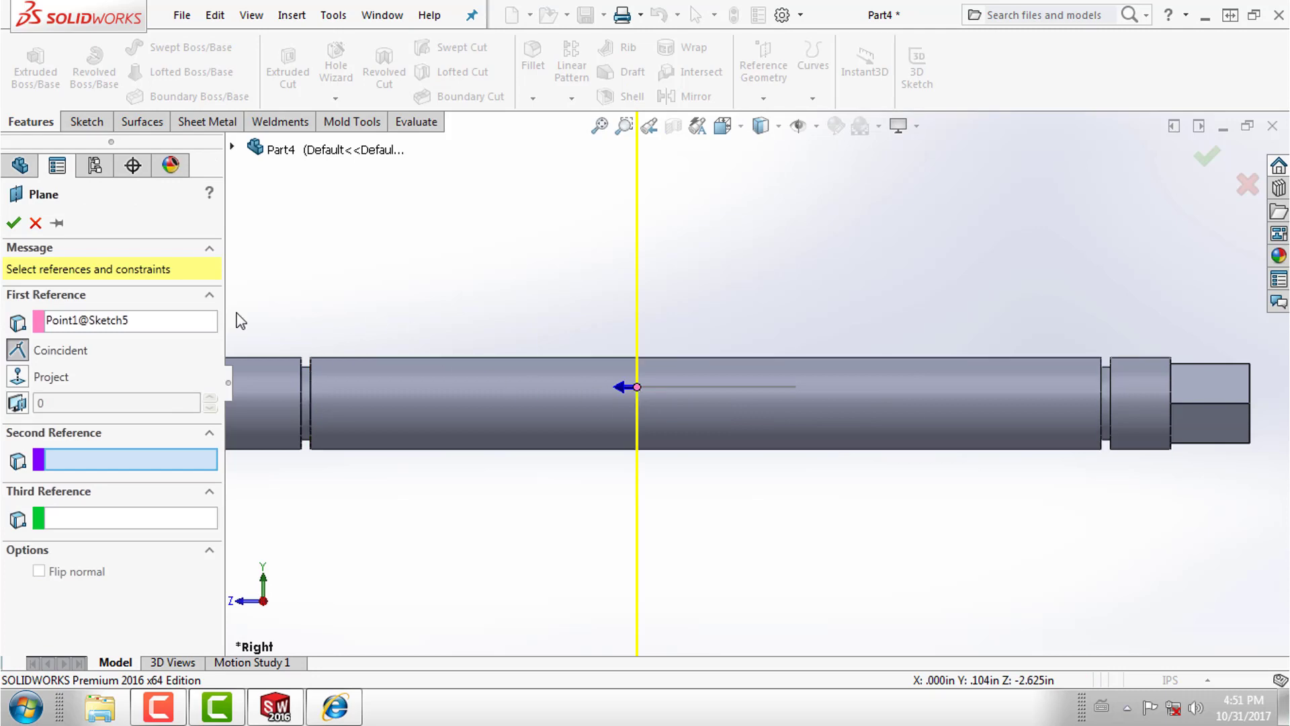
pyautogui.click(101, 321)
pyautogui.rightClick(101, 322)
pyautogui.click(134, 339)
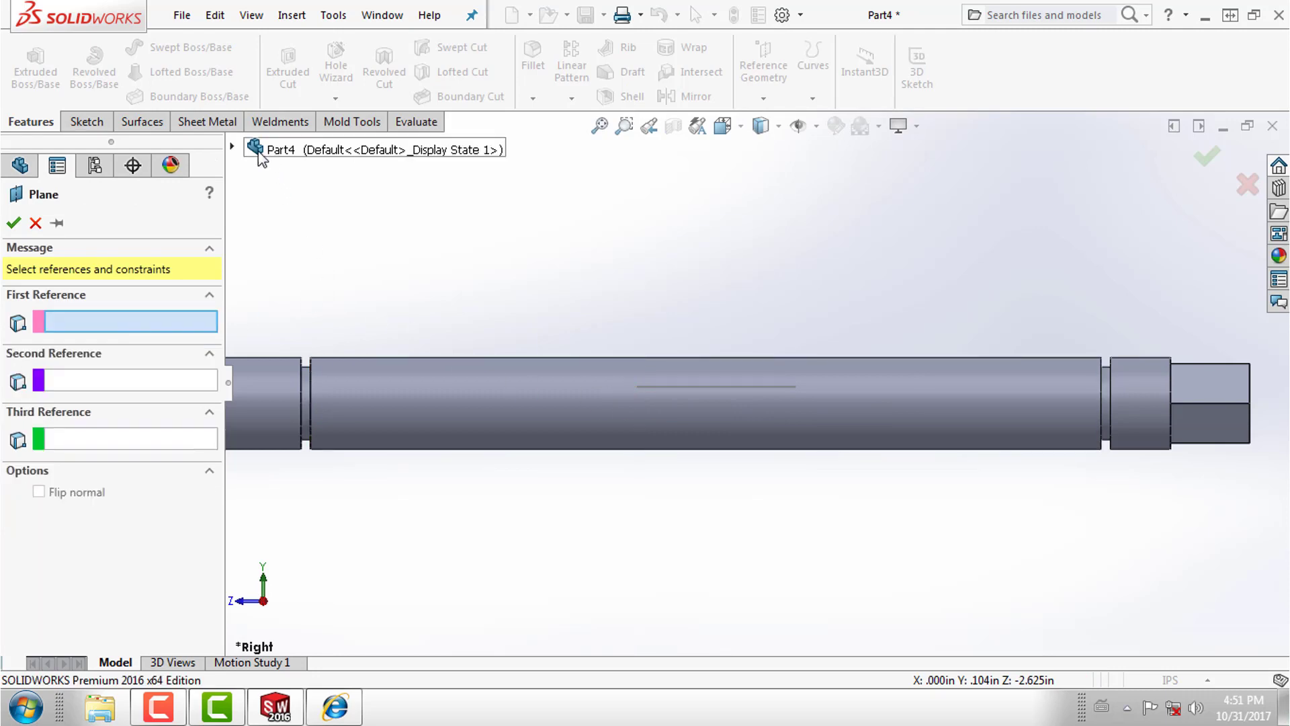
# Create Plane2 parallel to the Front Plane through the sketch line's first endpoint.
pyautogui.click(232, 147)
pyautogui.scroll(2, 593, 420)
pyautogui.scroll(-1, 593, 420)
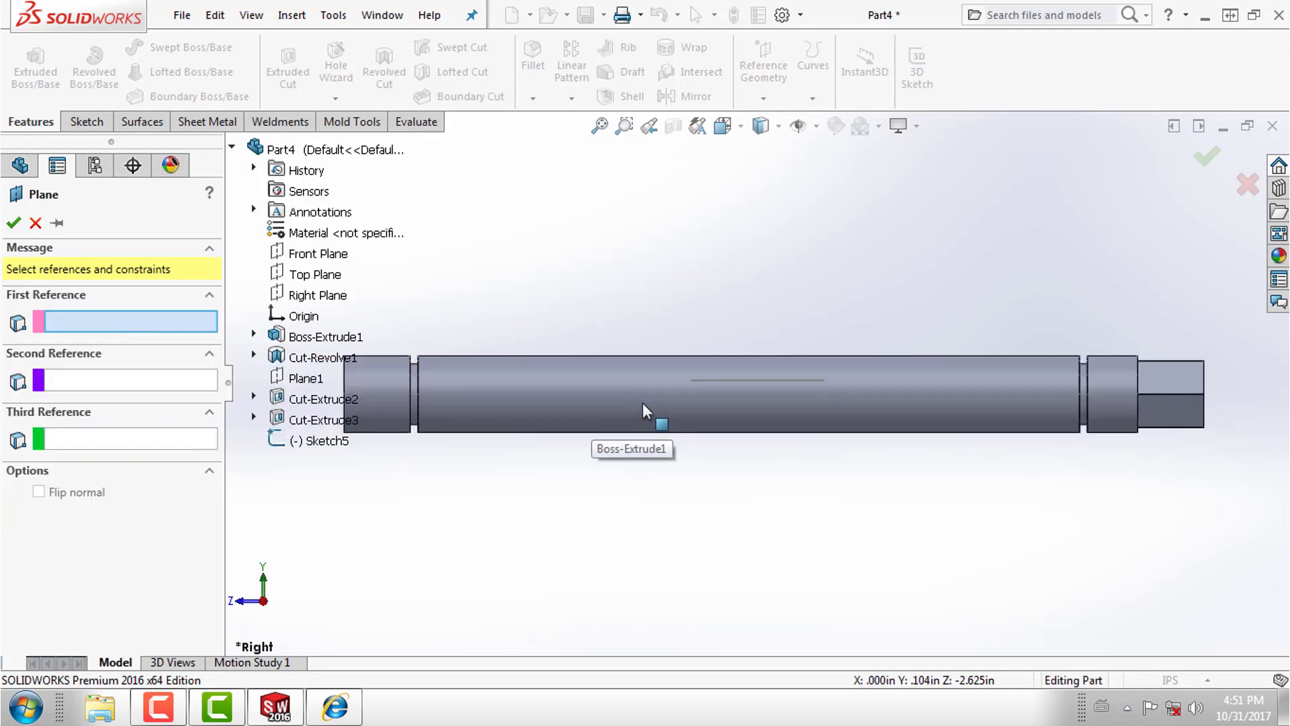
pyautogui.click(312, 259)
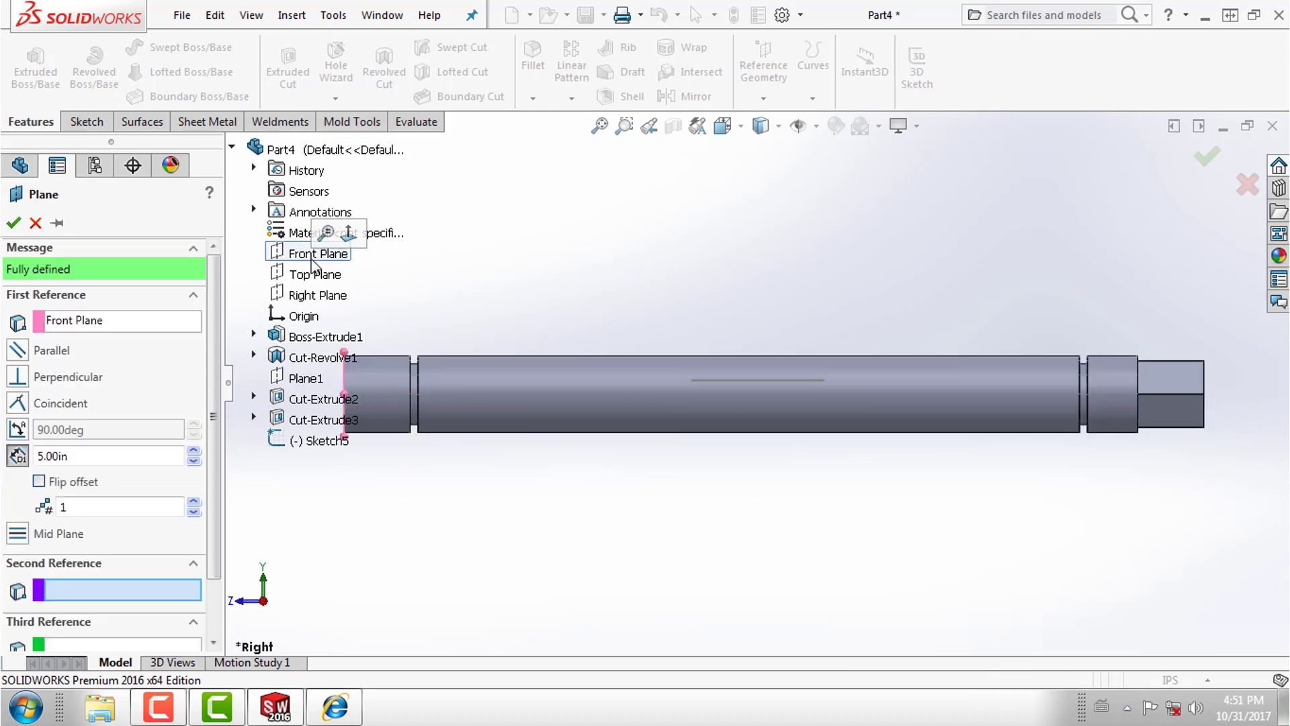
pyautogui.scroll(-1, 692, 380)
pyautogui.scroll(-1, 696, 381)
pyautogui.click(699, 383)
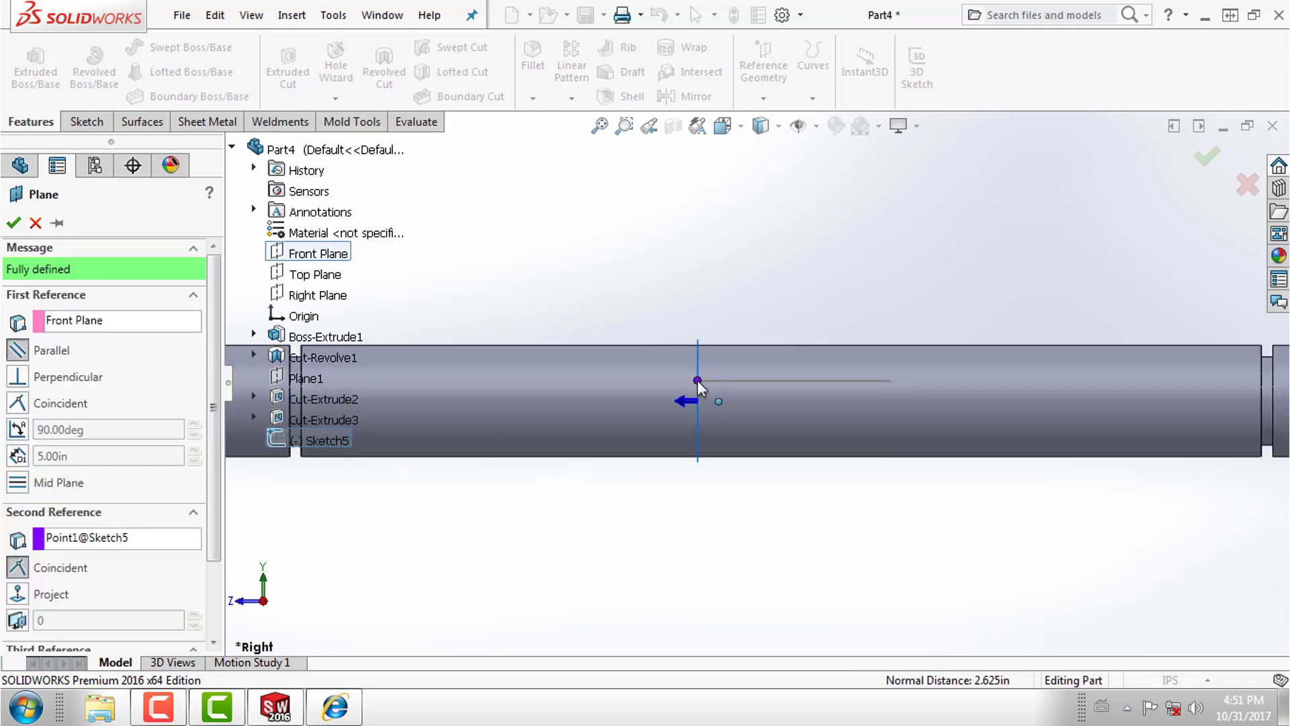
pyautogui.click(14, 222)
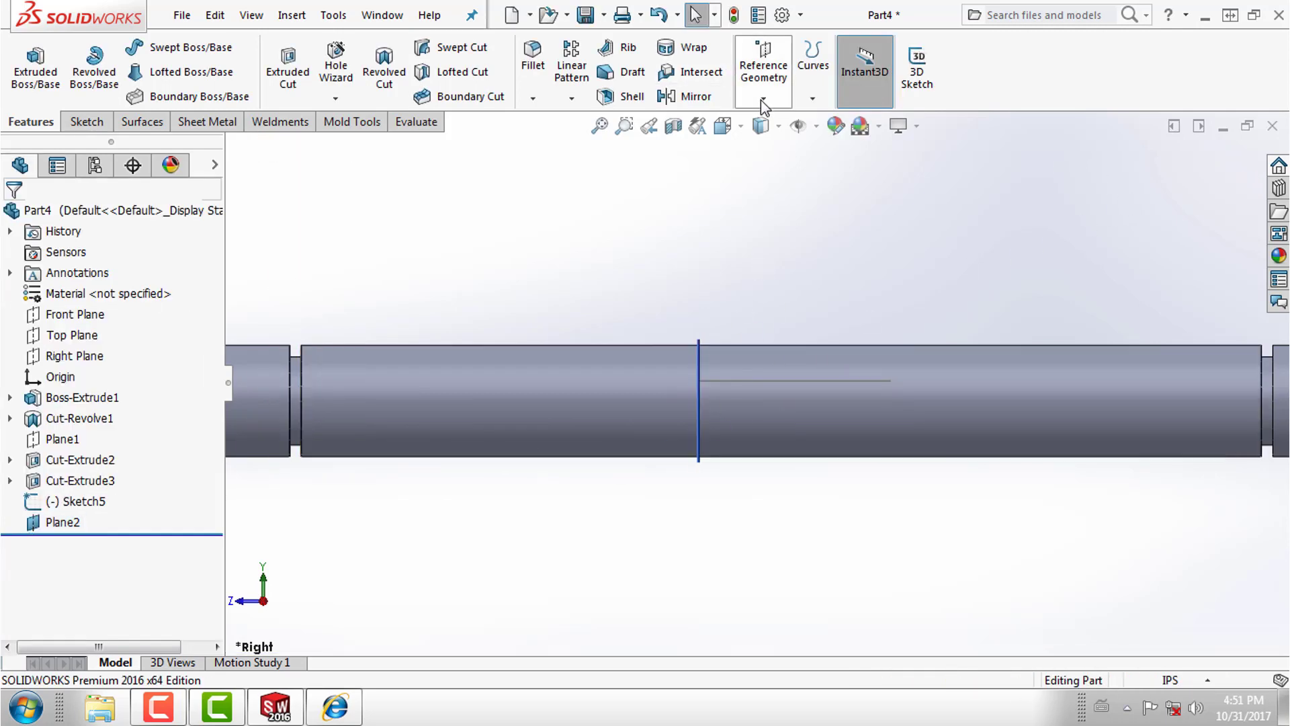
# Create Plane3 parallel to the Front Plane through the line's other endpoint.
pyautogui.click(763, 70)
pyautogui.click(777, 121)
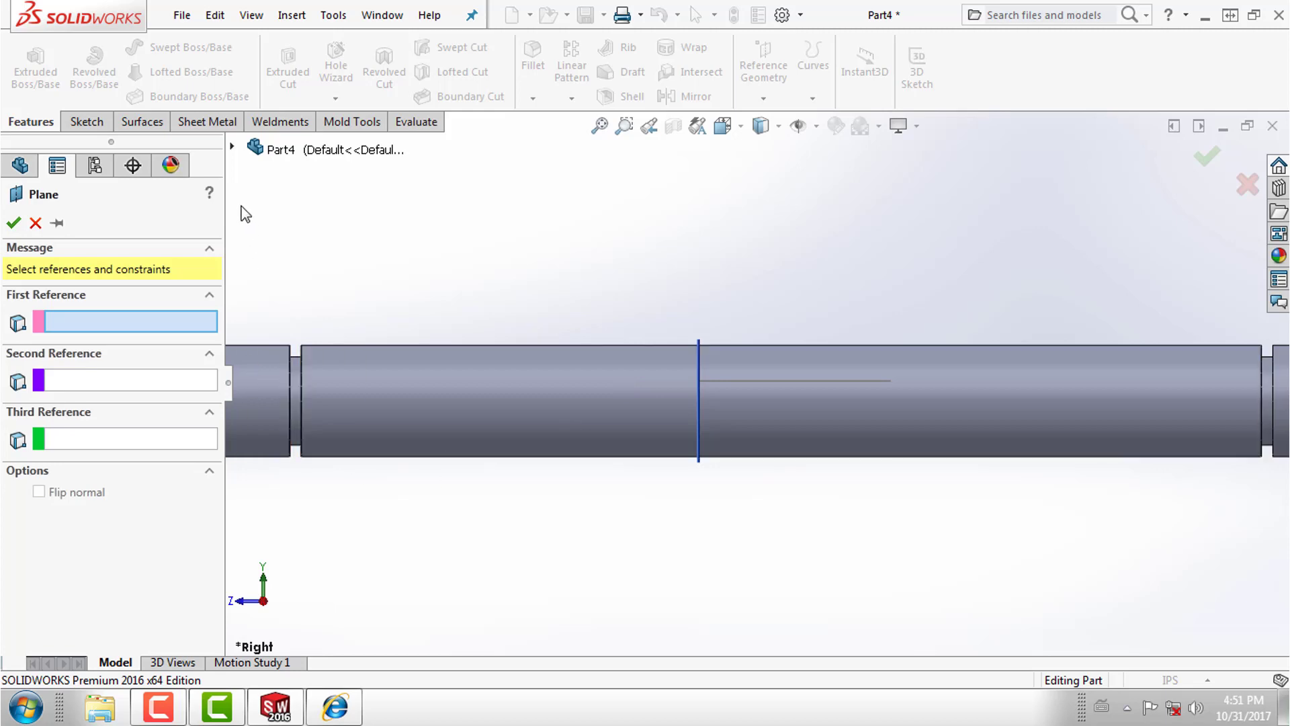
pyautogui.click(232, 148)
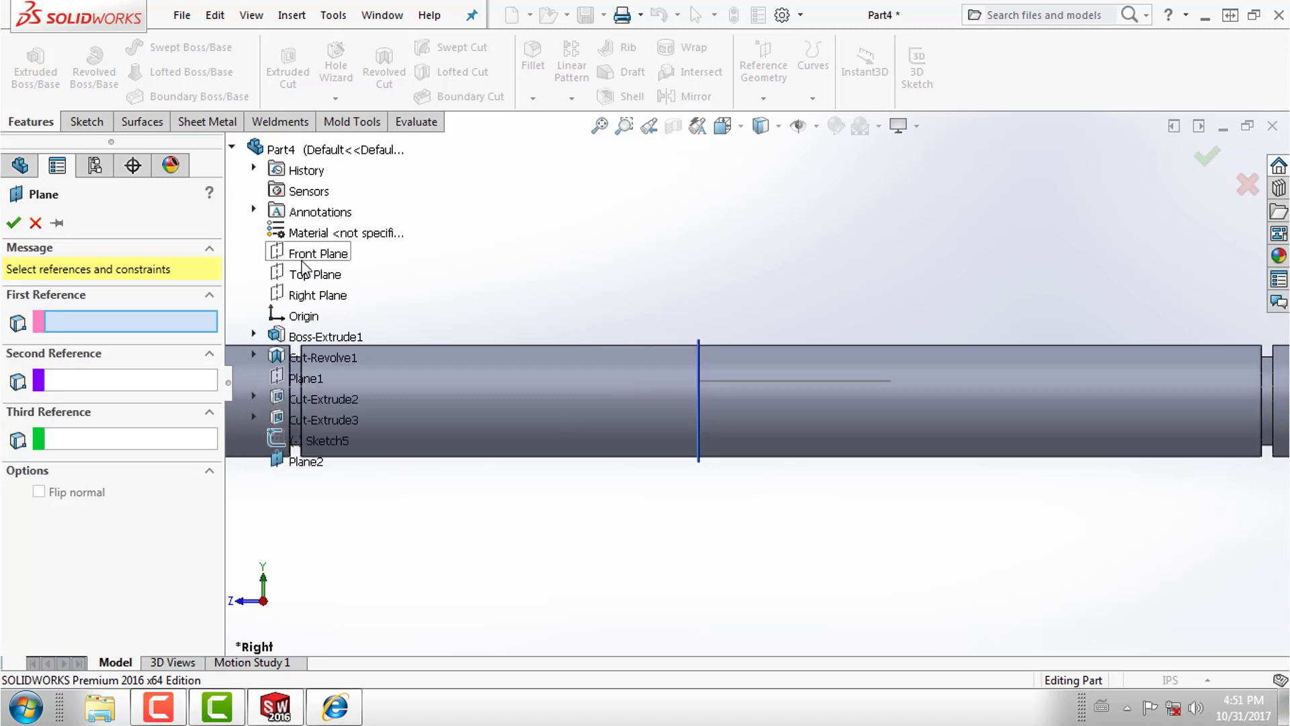
pyautogui.click(304, 258)
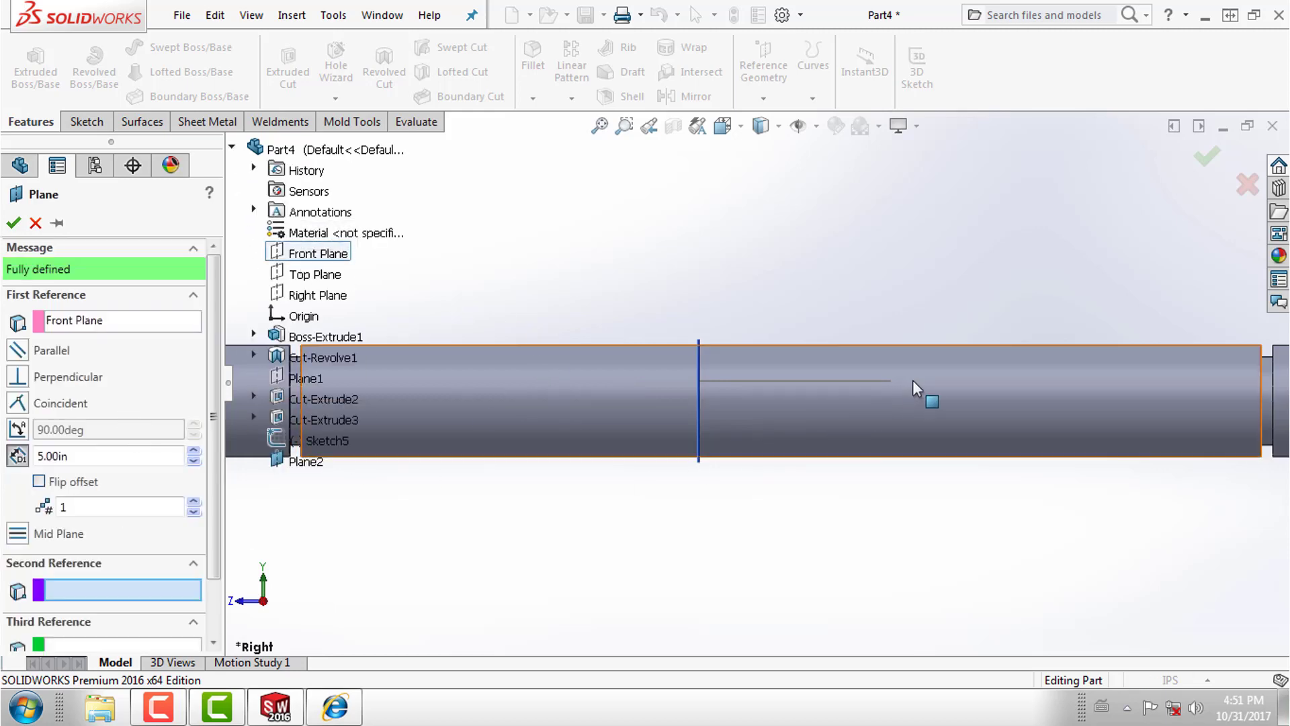
pyautogui.click(890, 380)
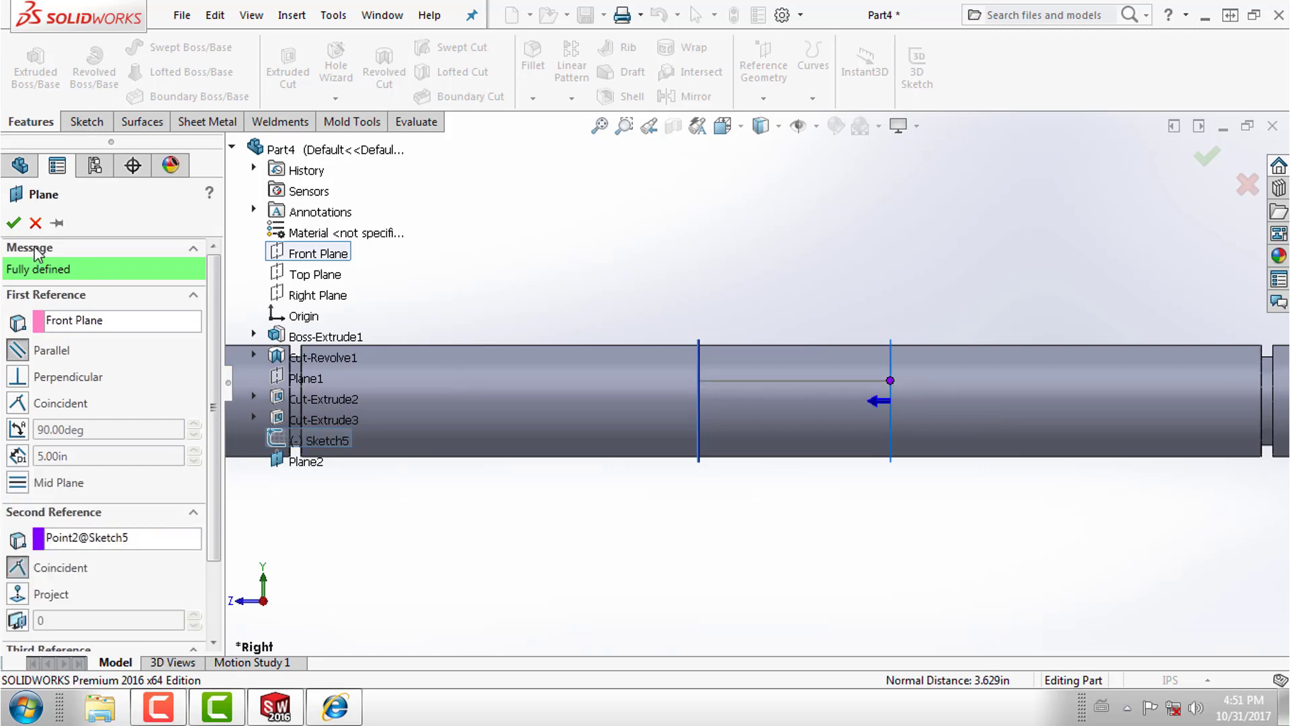
pyautogui.click(12, 223)
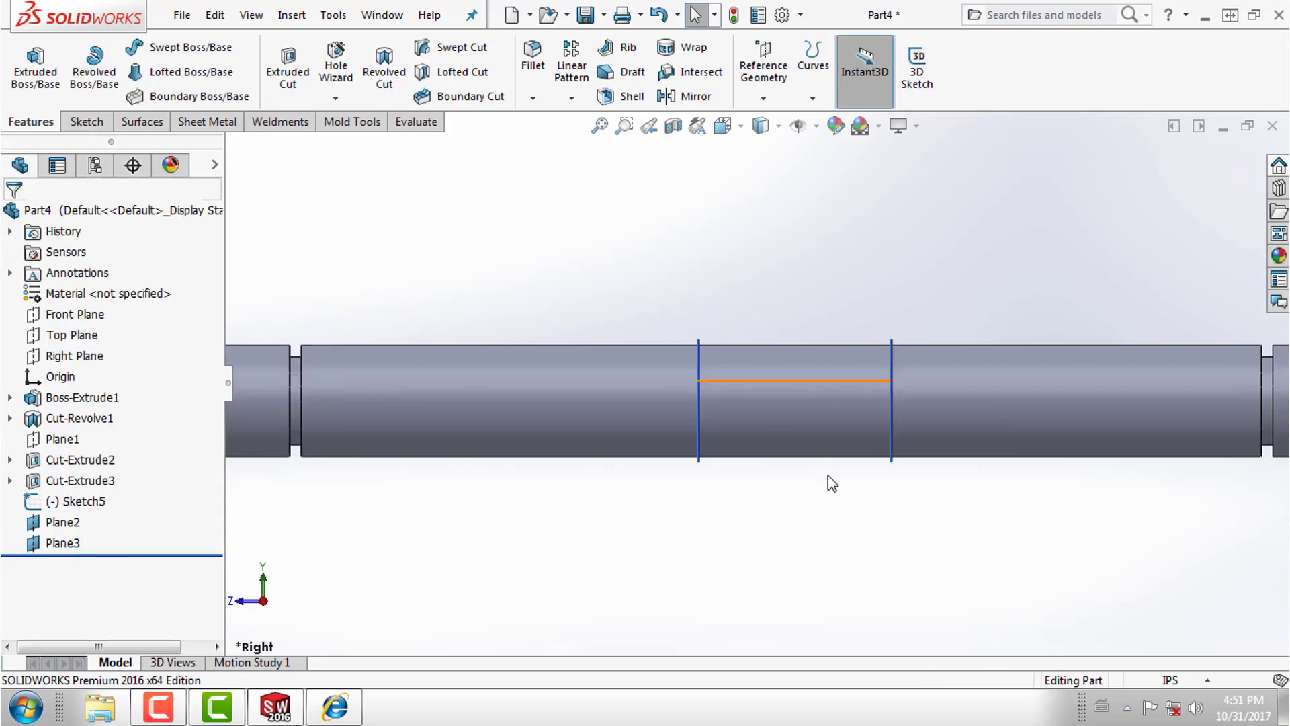
# Orbit to check the new planes, then select Plane2 and Plane3 for hiding.
pyautogui.moveTo(806, 452); pyautogui.dragTo(779, 427, button='middle')
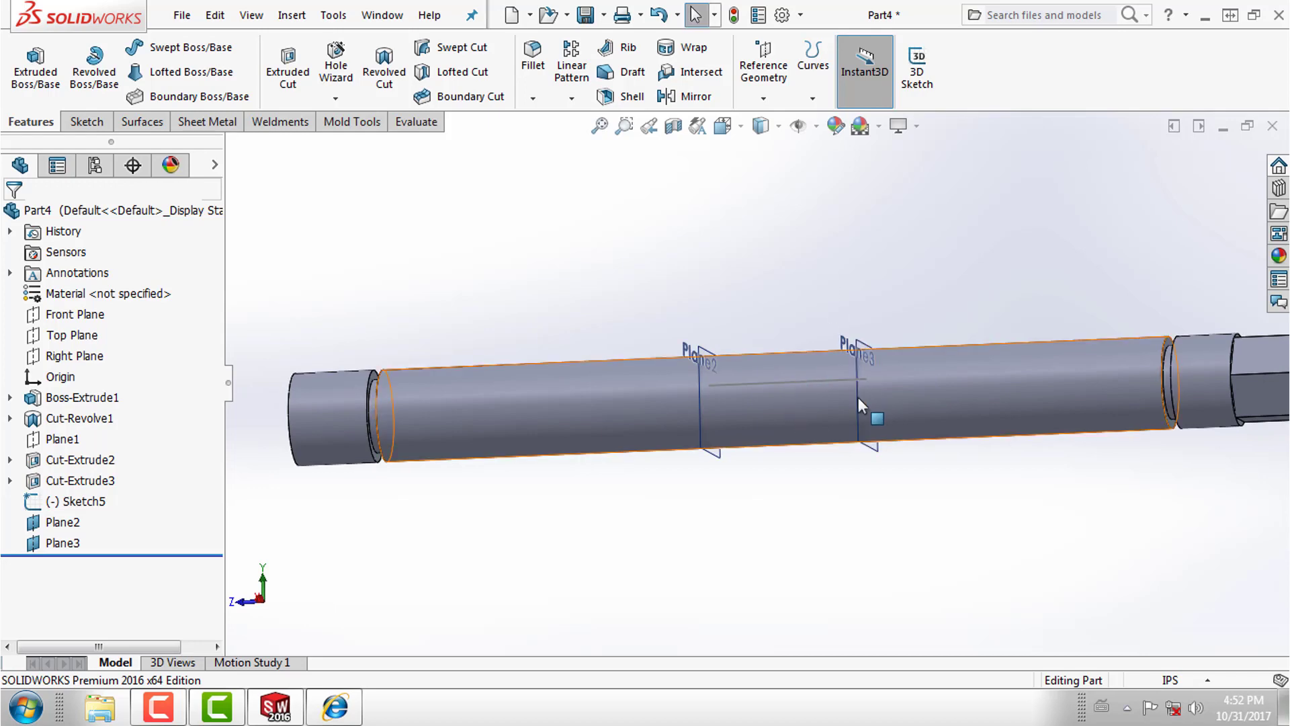
pyautogui.scroll(-3, 857, 397)
pyautogui.moveTo(752, 491)
pyautogui.mouseDown(button='middle')
pyautogui.moveTo(768, 500)
pyautogui.moveTo(740, 541)
pyautogui.mouseUp(button='middle')
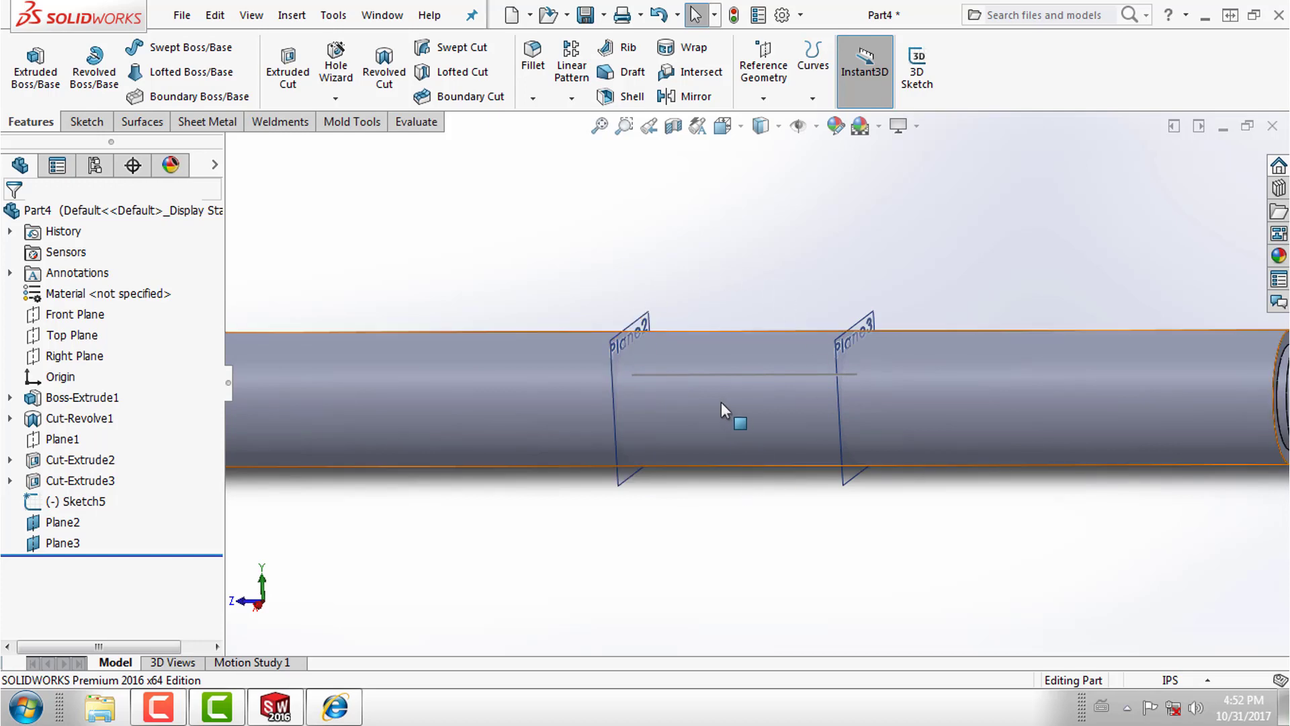
pyautogui.scroll(-1, 720, 402)
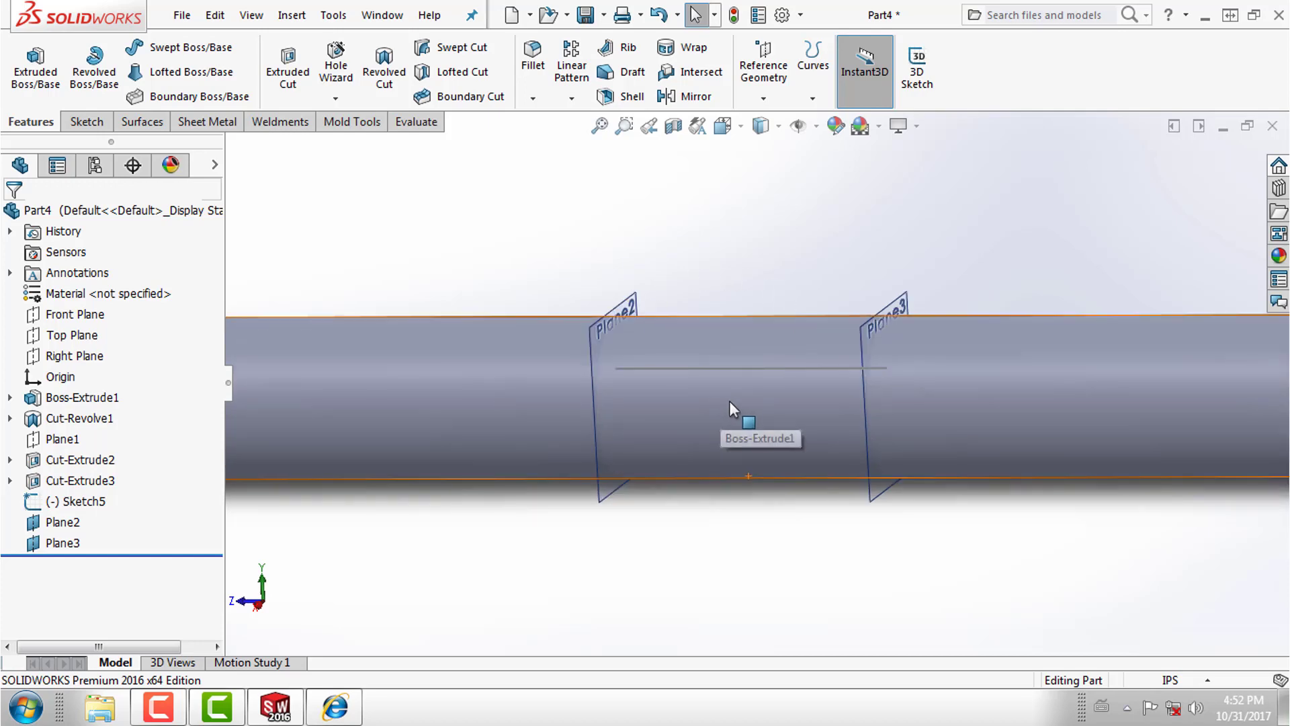
pyautogui.click(64, 522)
pyautogui.keyDown('ctrl'); pyautogui.click(71, 543); pyautogui.keyUp('ctrl')
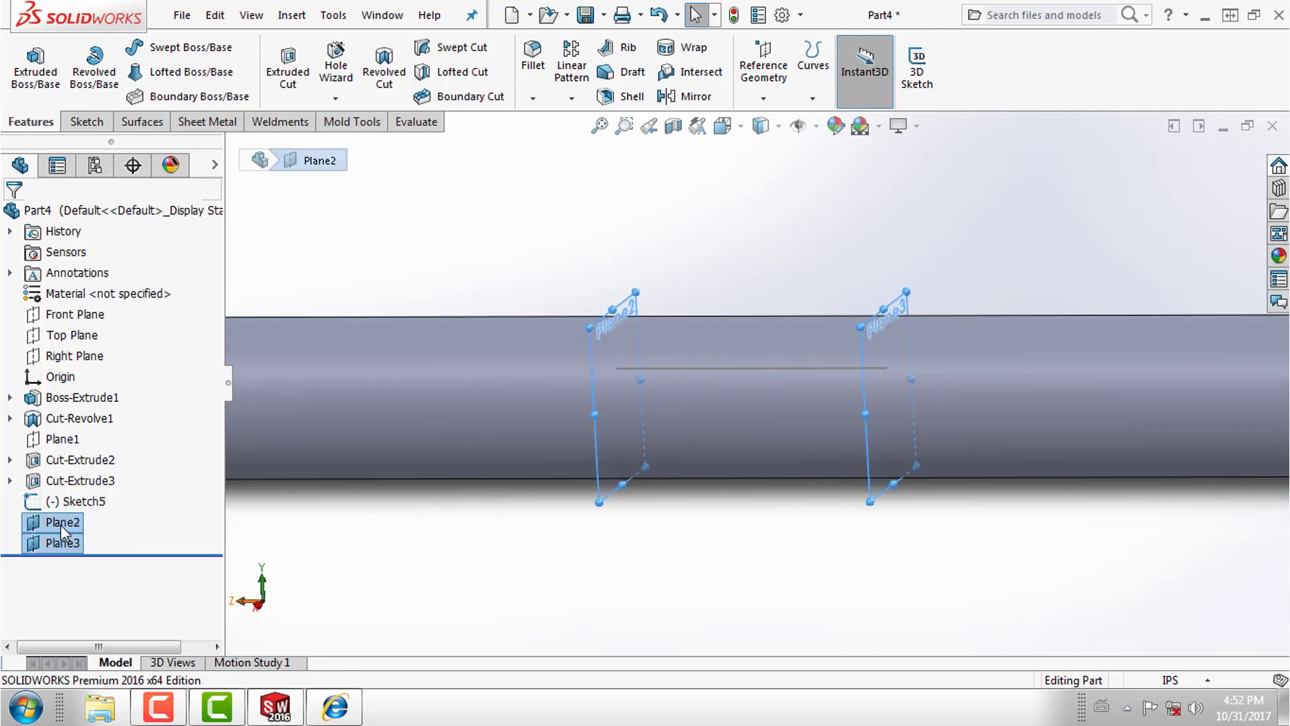
pyautogui.rightClick(60, 523)
pyautogui.click(81, 360)
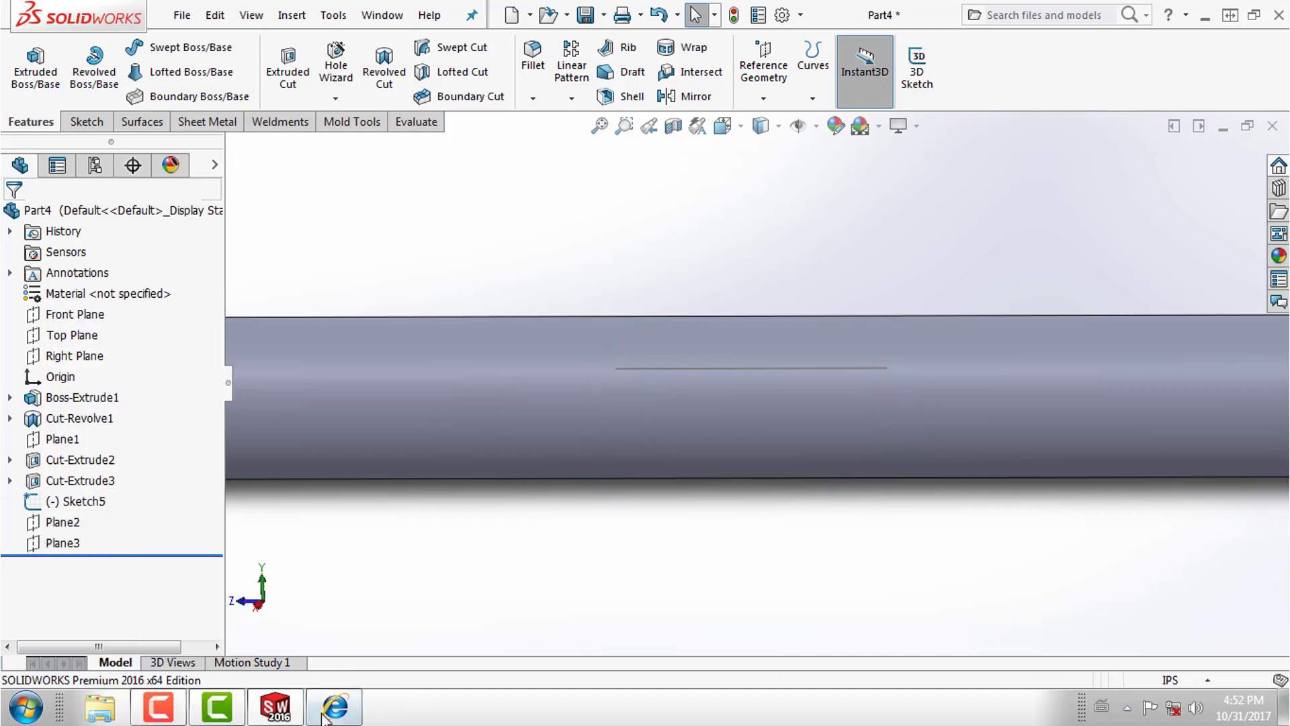
pyautogui.click(323, 718)
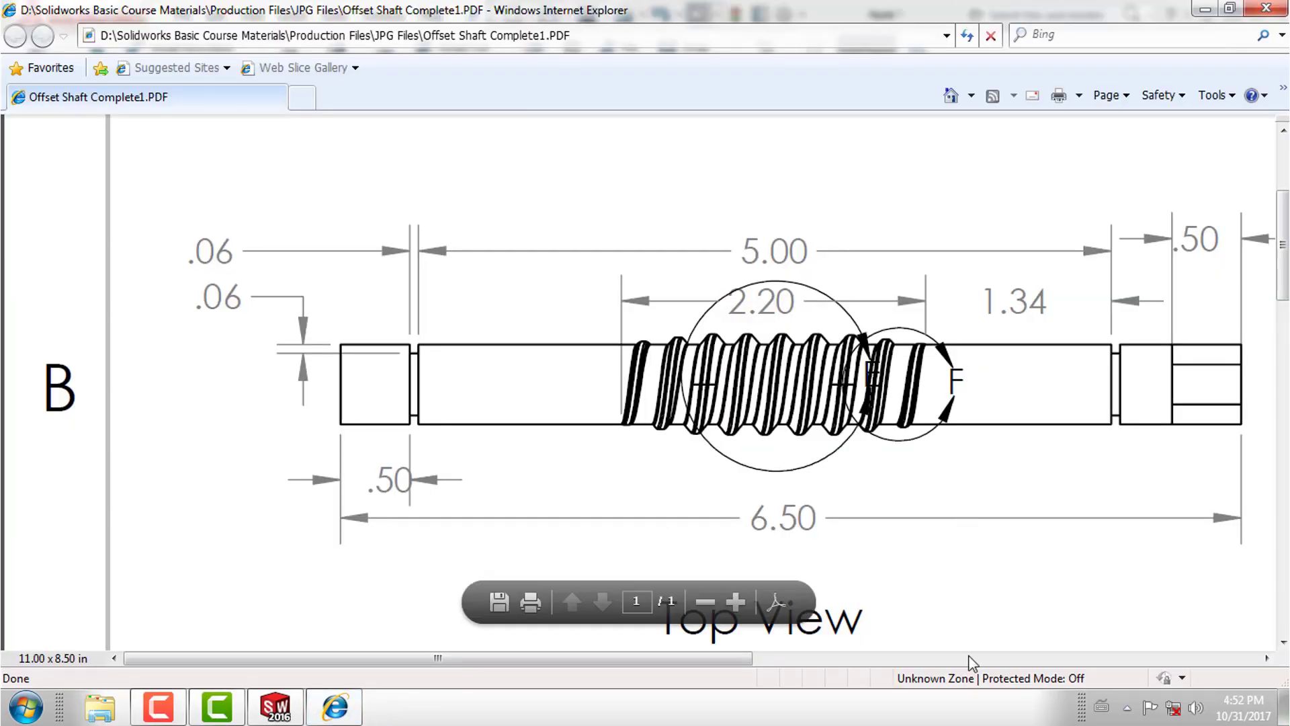
pyautogui.click(705, 602)
pyautogui.click(705, 601)
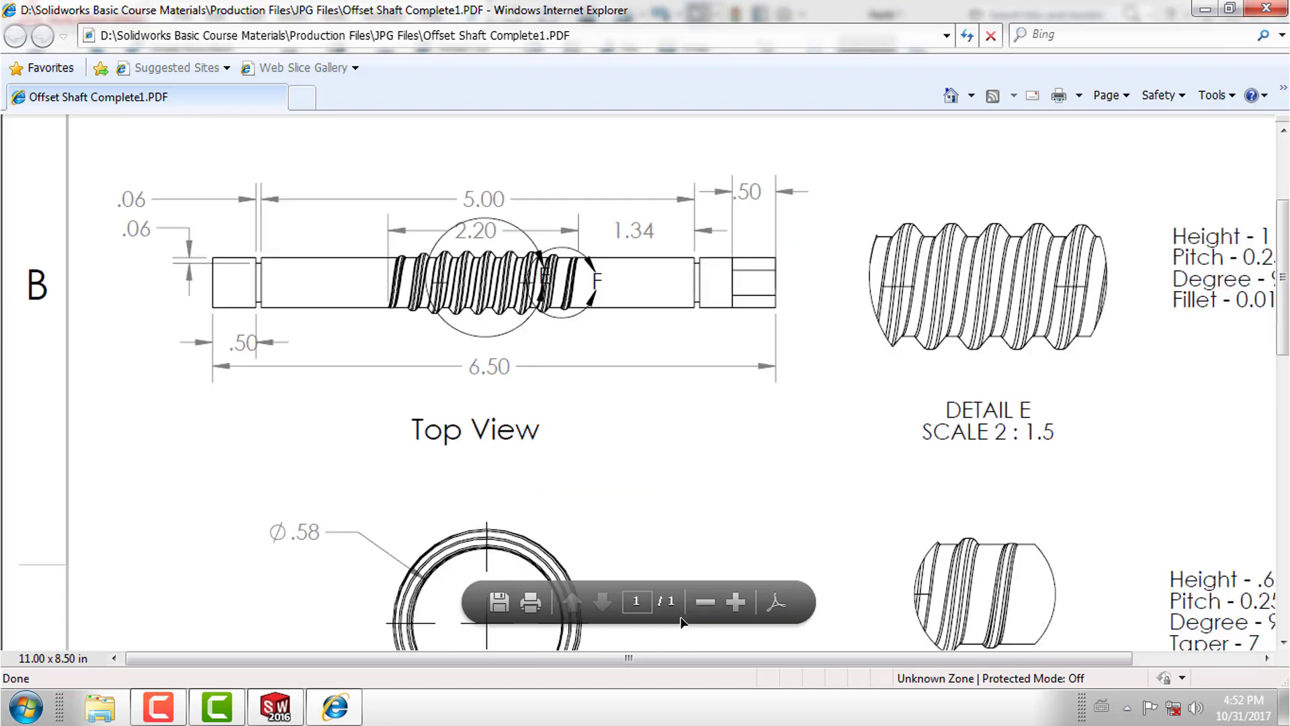
pyautogui.click(1205, 10)
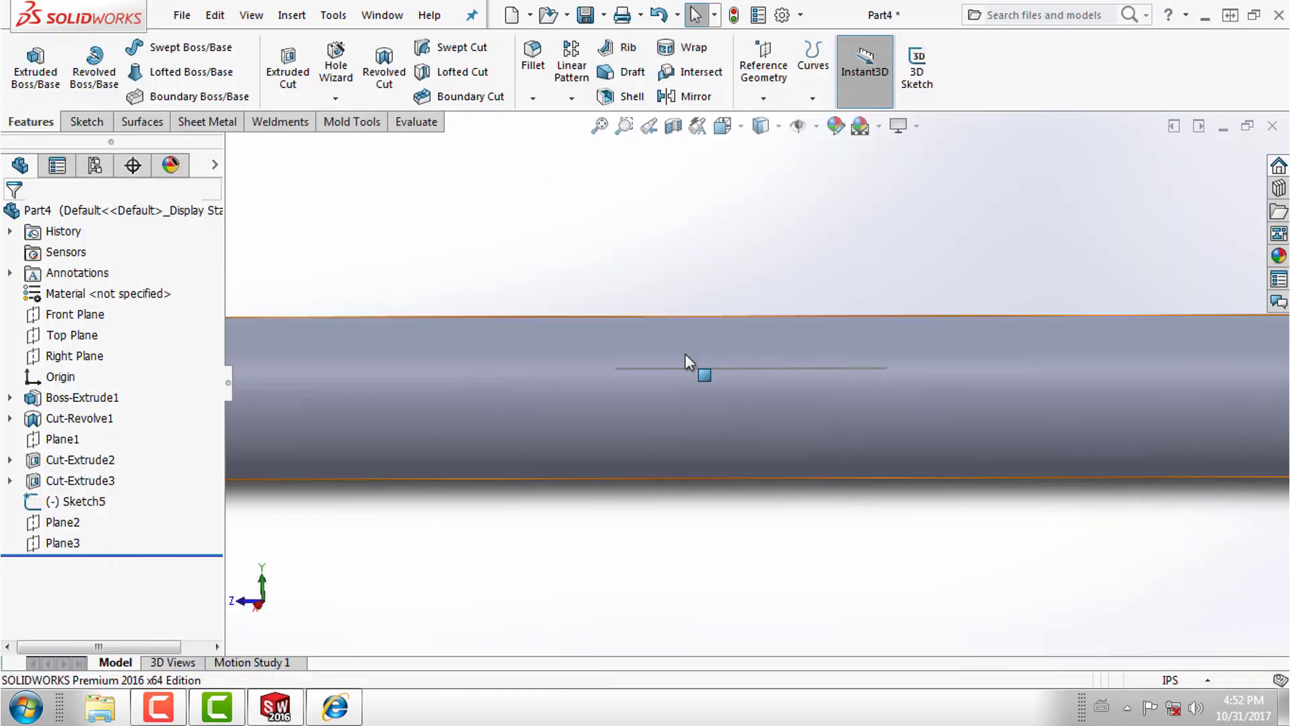
# Start a new sketch on the Right Plane and pick the Line tool.
pyautogui.click(87, 123)
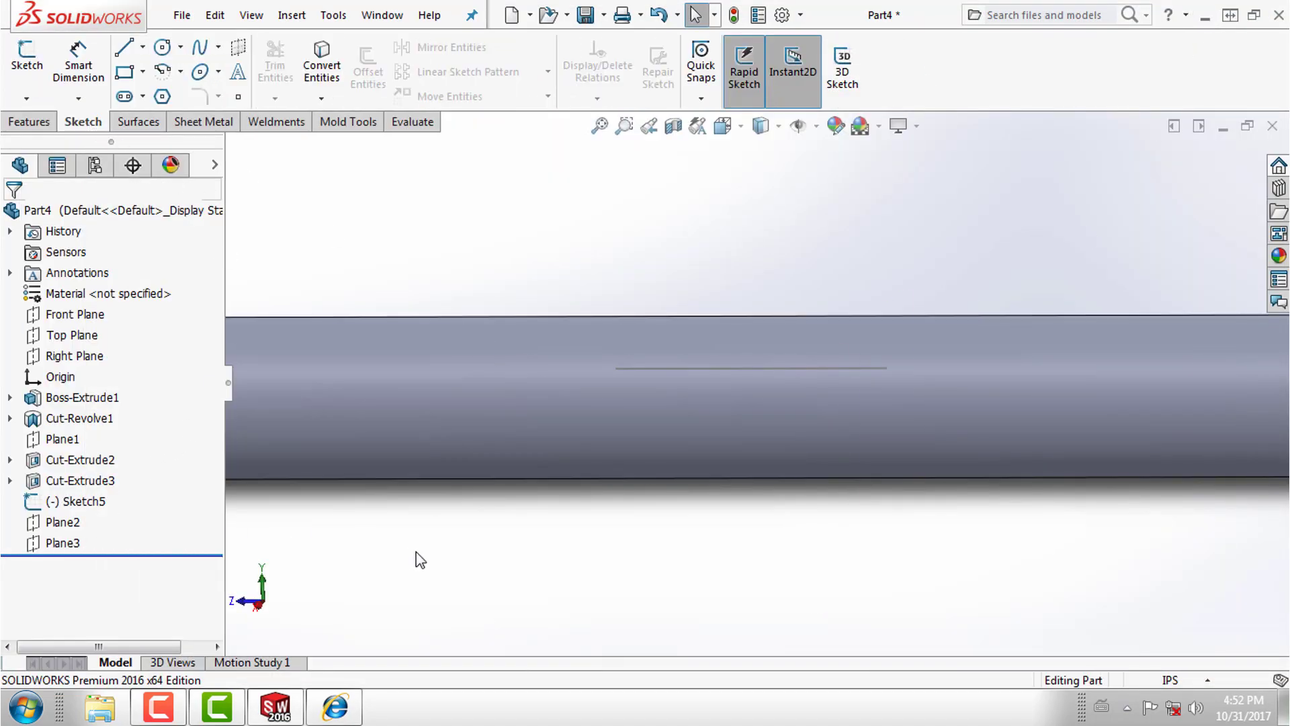
pyautogui.scroll(2, 968, 459)
pyautogui.scroll(-2, 968, 453)
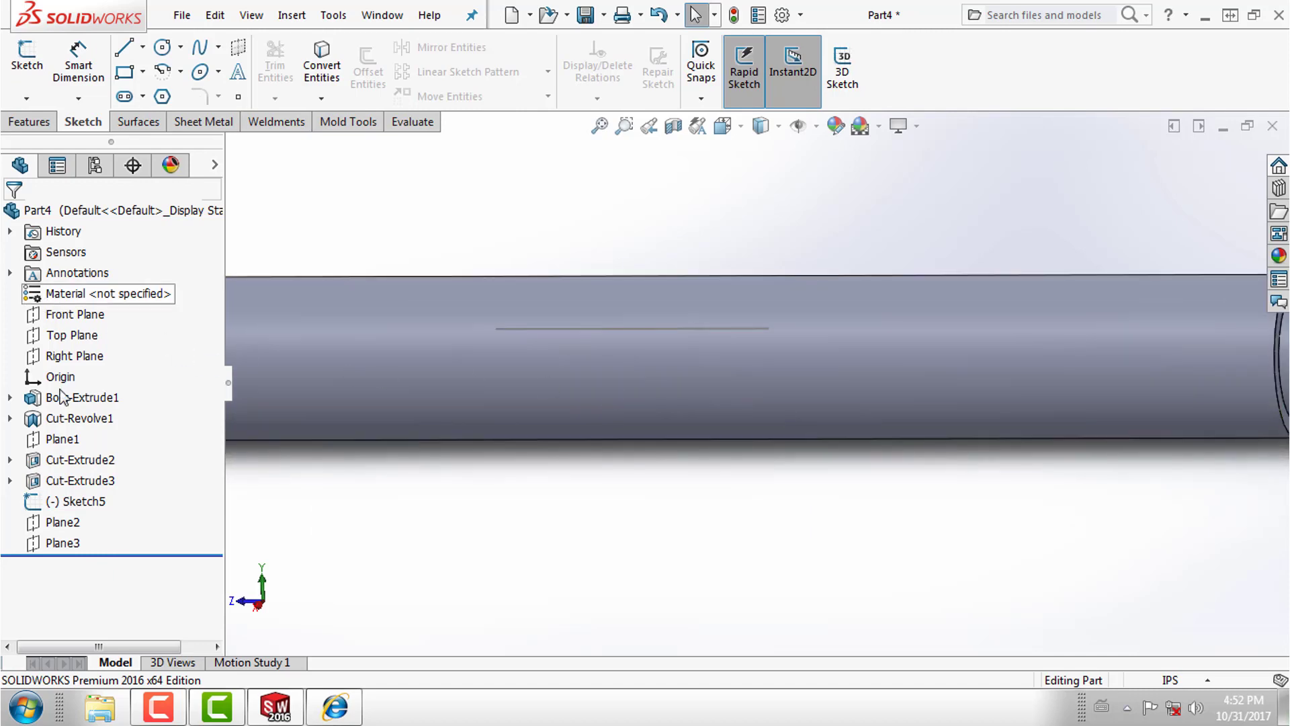
pyautogui.click(74, 355)
pyautogui.click(88, 334)
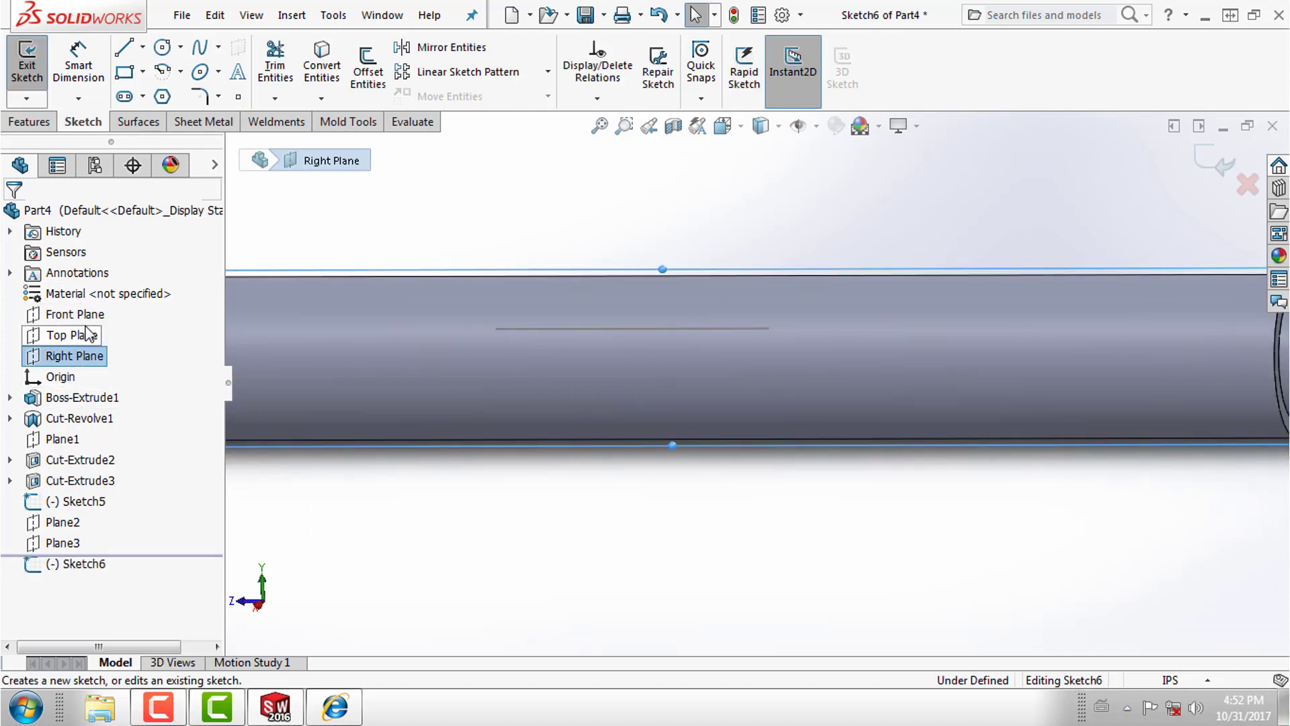
pyautogui.click(126, 50)
pyautogui.scroll(-2, 524, 291)
pyautogui.scroll(-2, 505, 292)
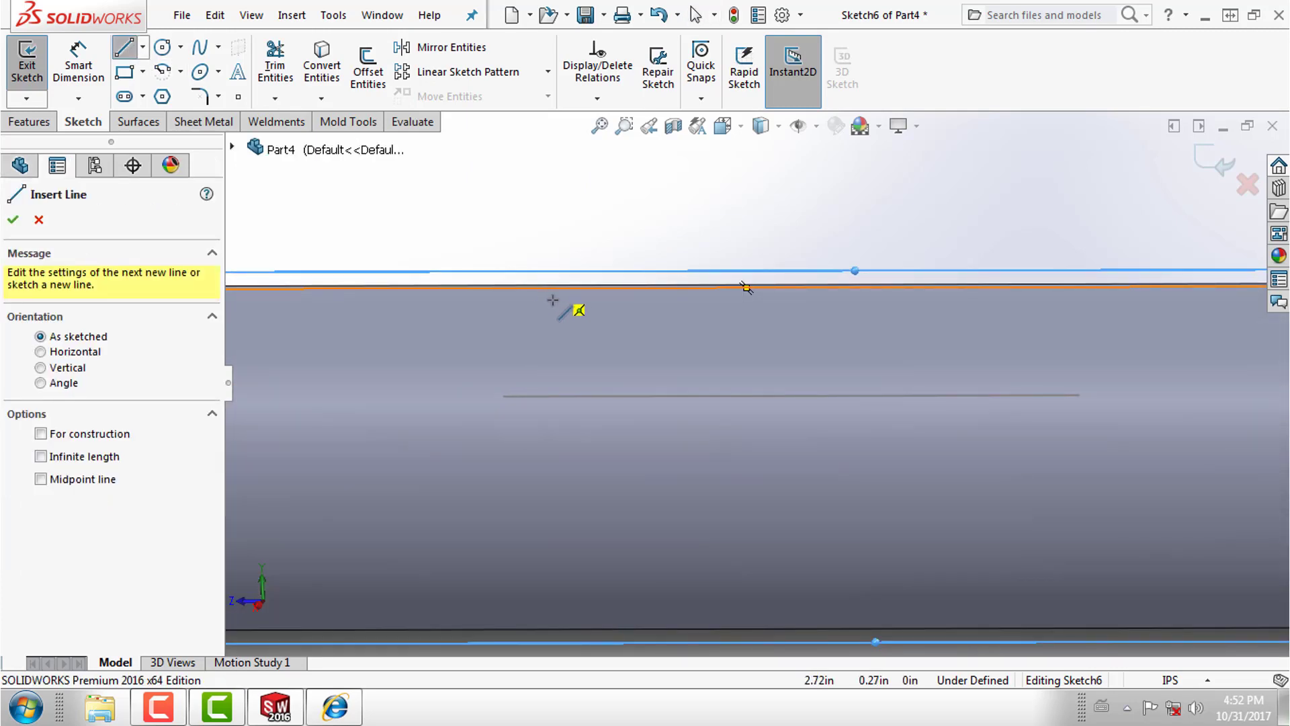
# Draw the trapezoid profile on the shaft's top edge, with tangent arcs rounding both top corners.
pyautogui.click(451, 289)
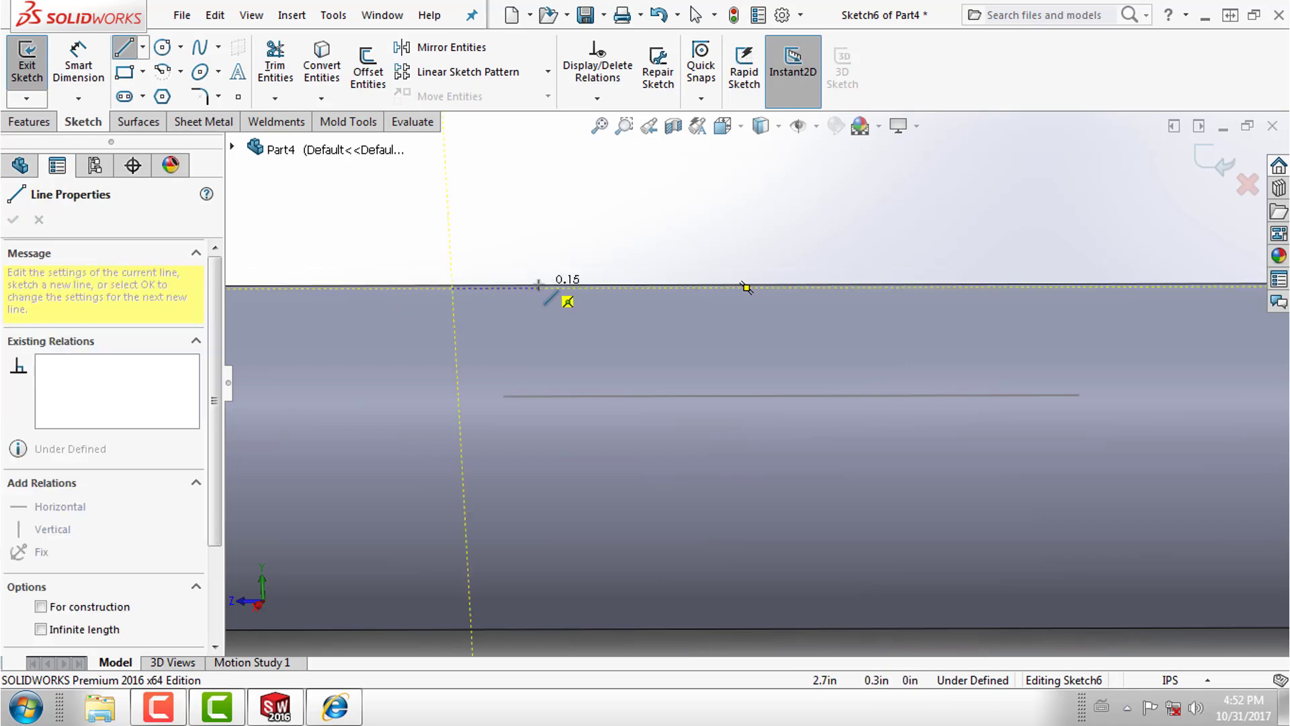
pyautogui.click(575, 288)
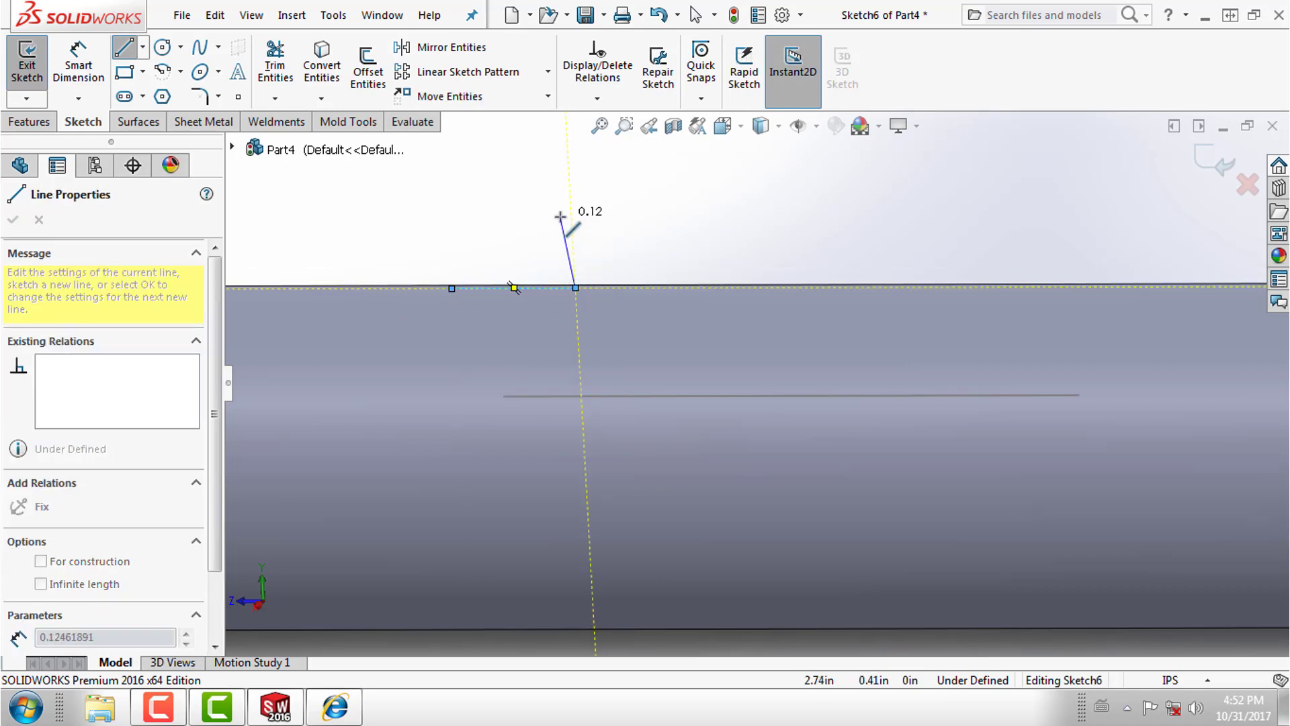
pyautogui.click(568, 252)
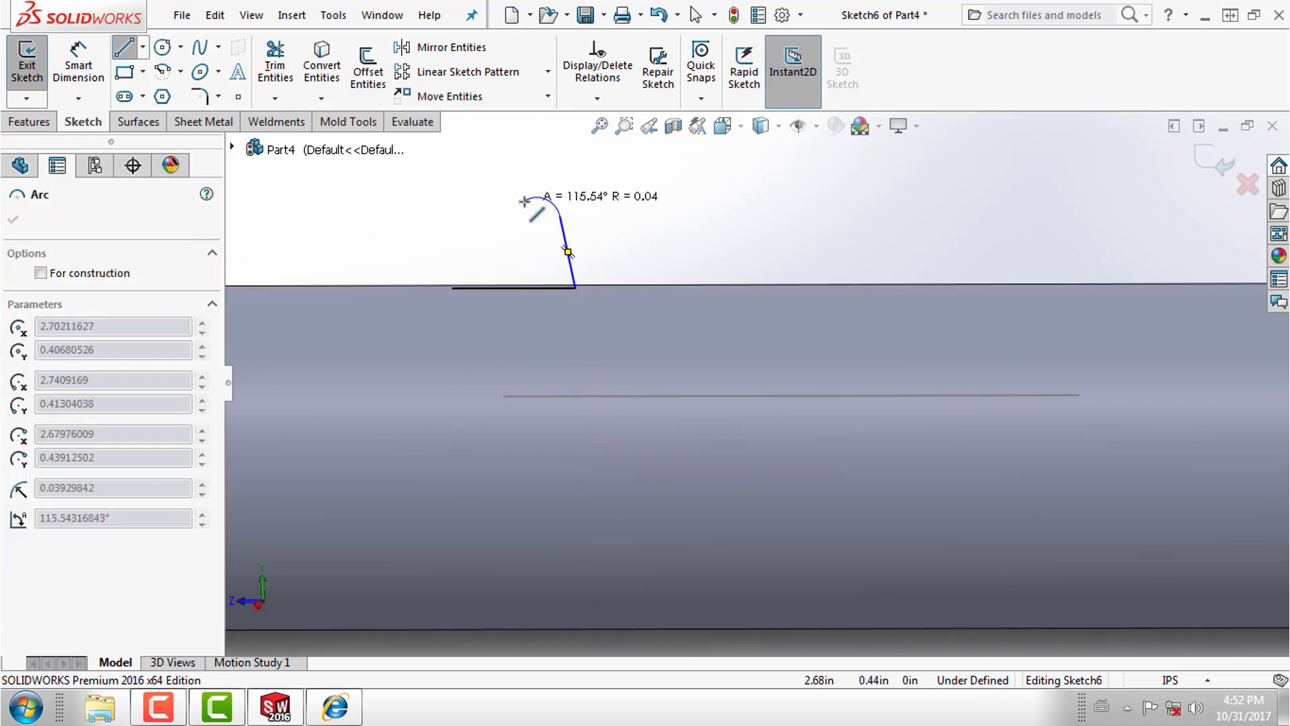
pyautogui.click(534, 190)
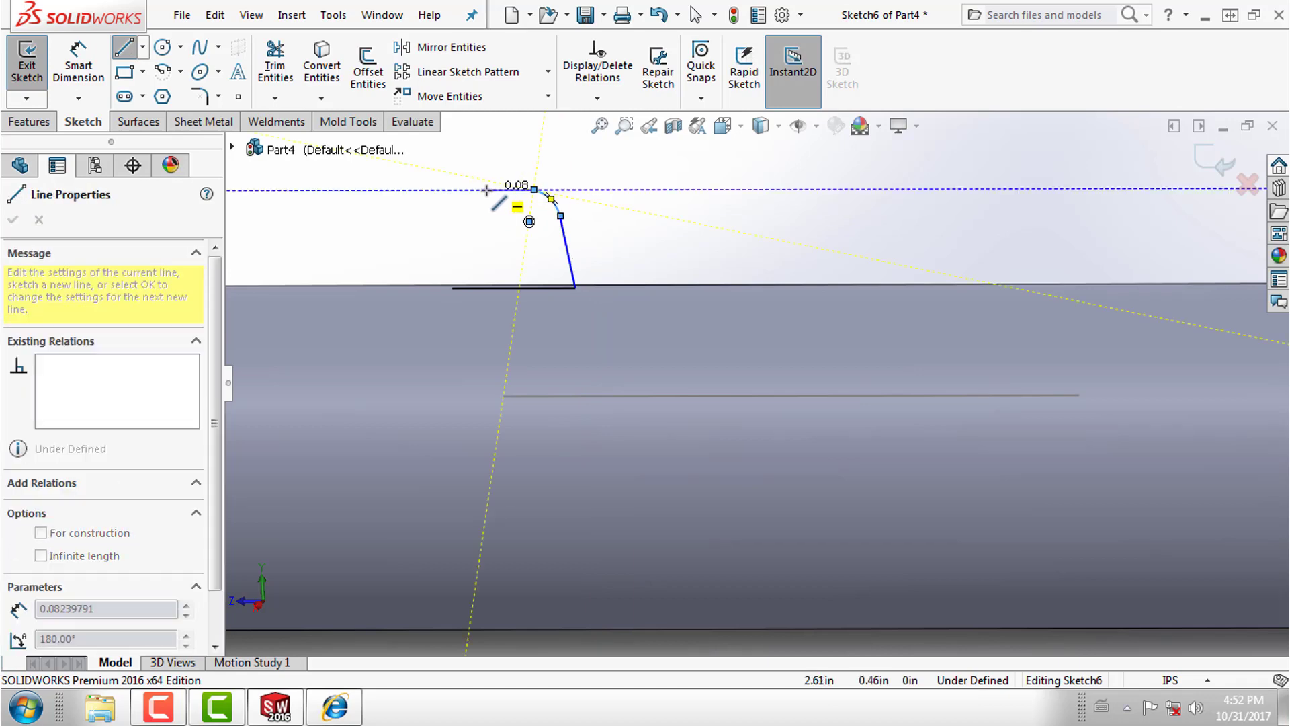
pyautogui.click(480, 191)
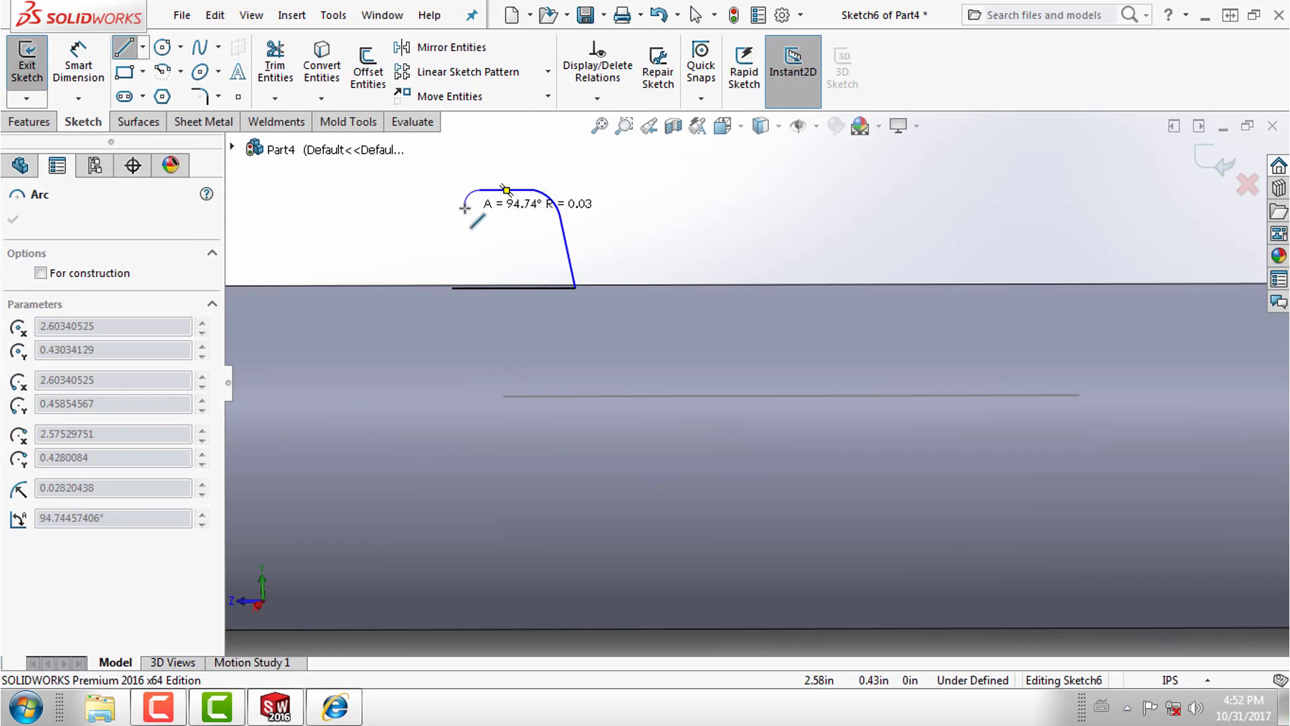
pyautogui.click(463, 209)
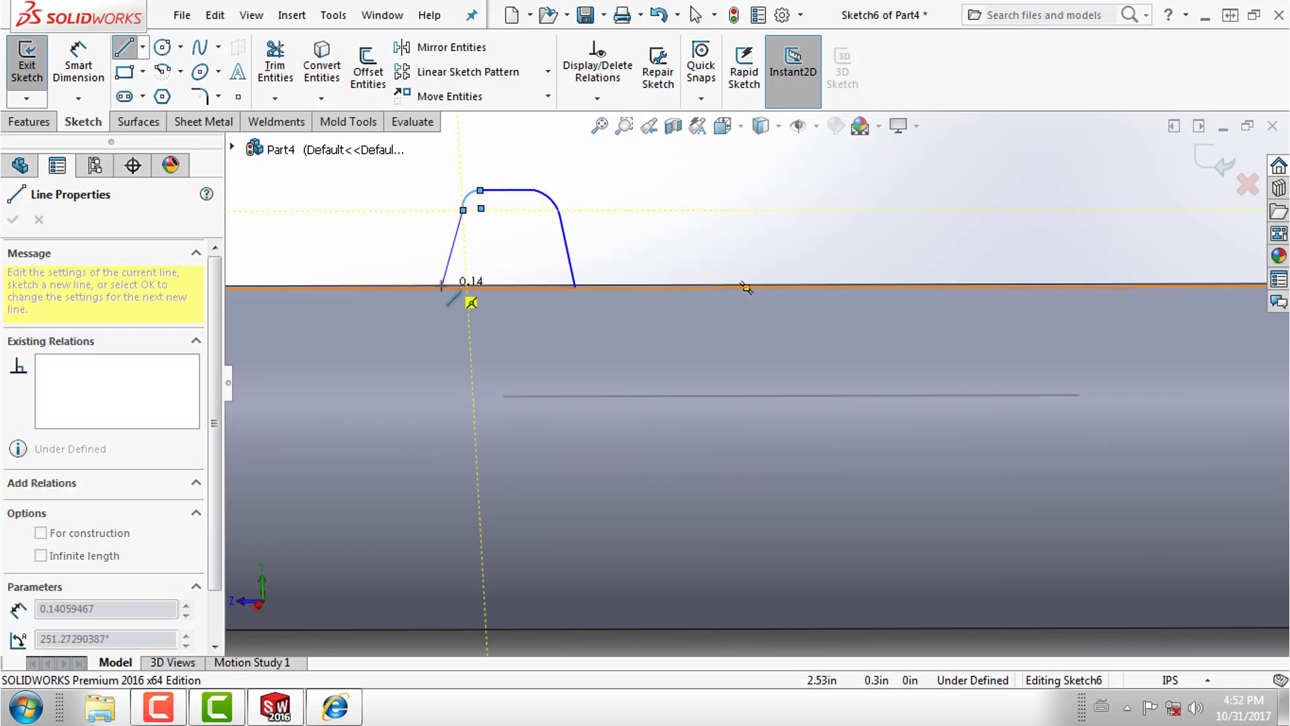
pyautogui.click(442, 286)
pyautogui.rightClick(446, 283)
pyautogui.click(457, 283)
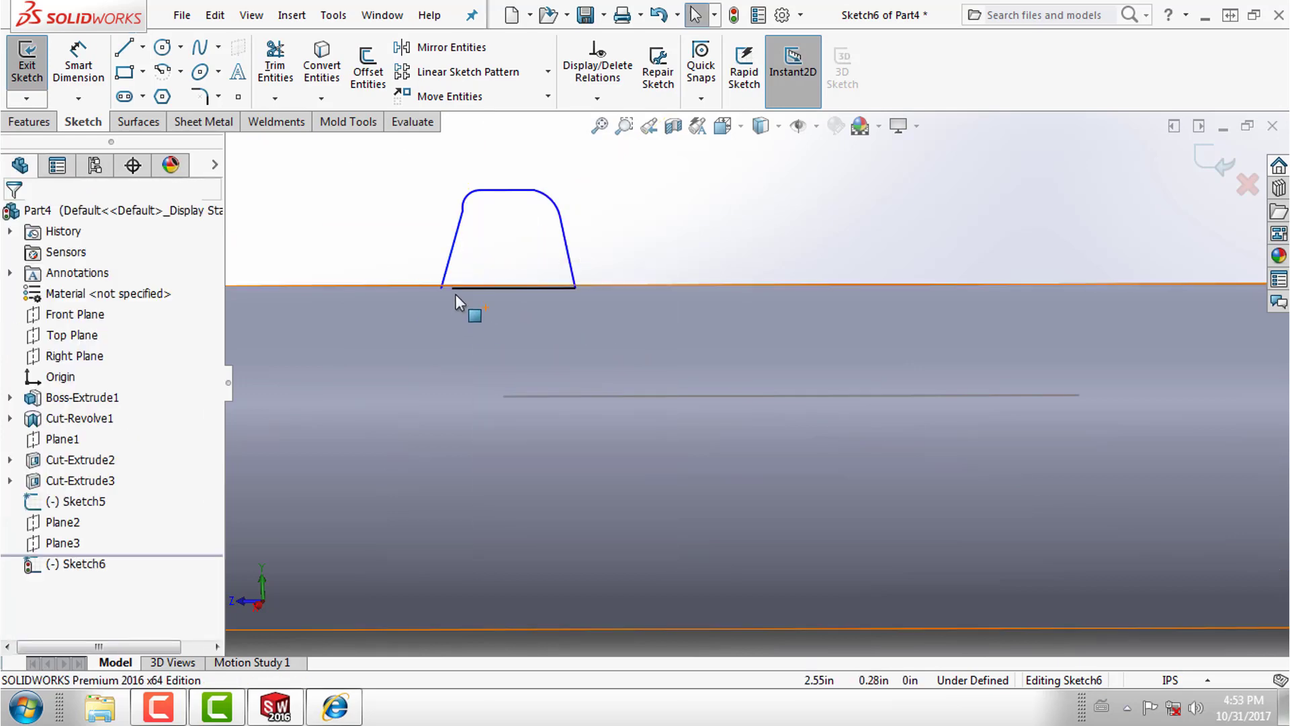
# Merge the two open base endpoints to close the profile.
pyautogui.click(442, 287)
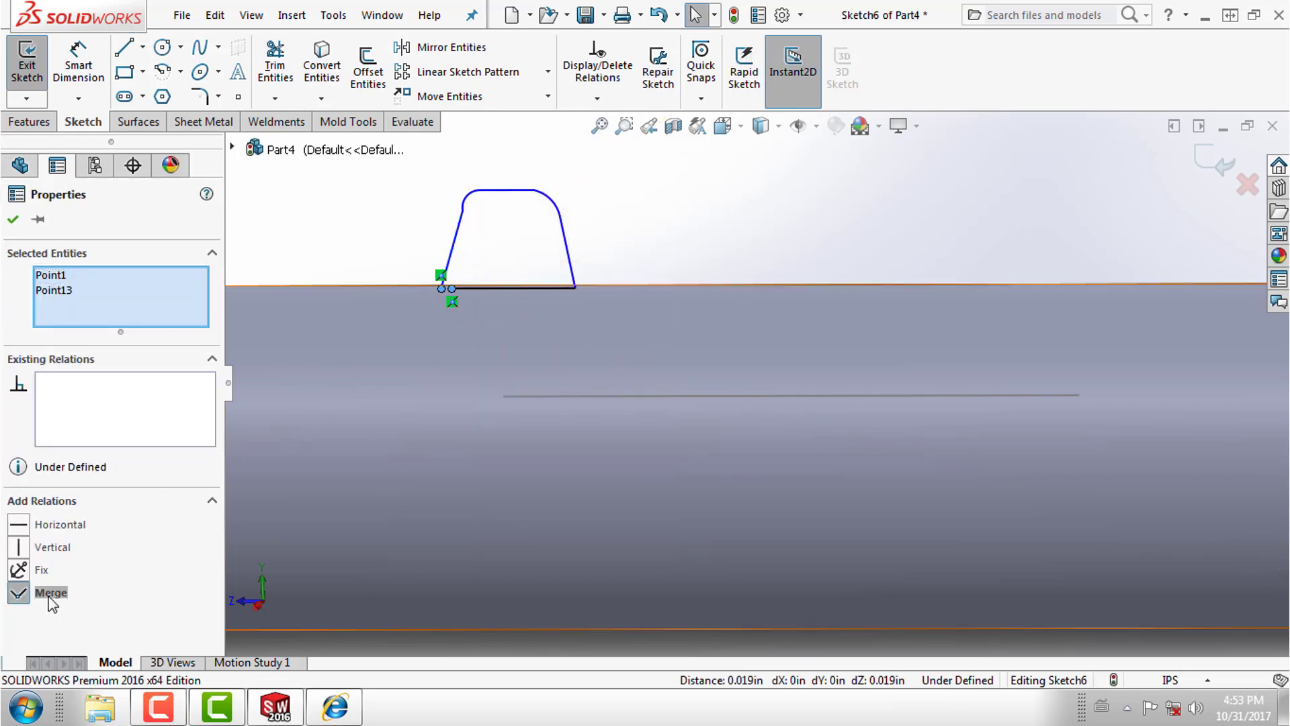
pyautogui.click(51, 593)
pyautogui.click(372, 232)
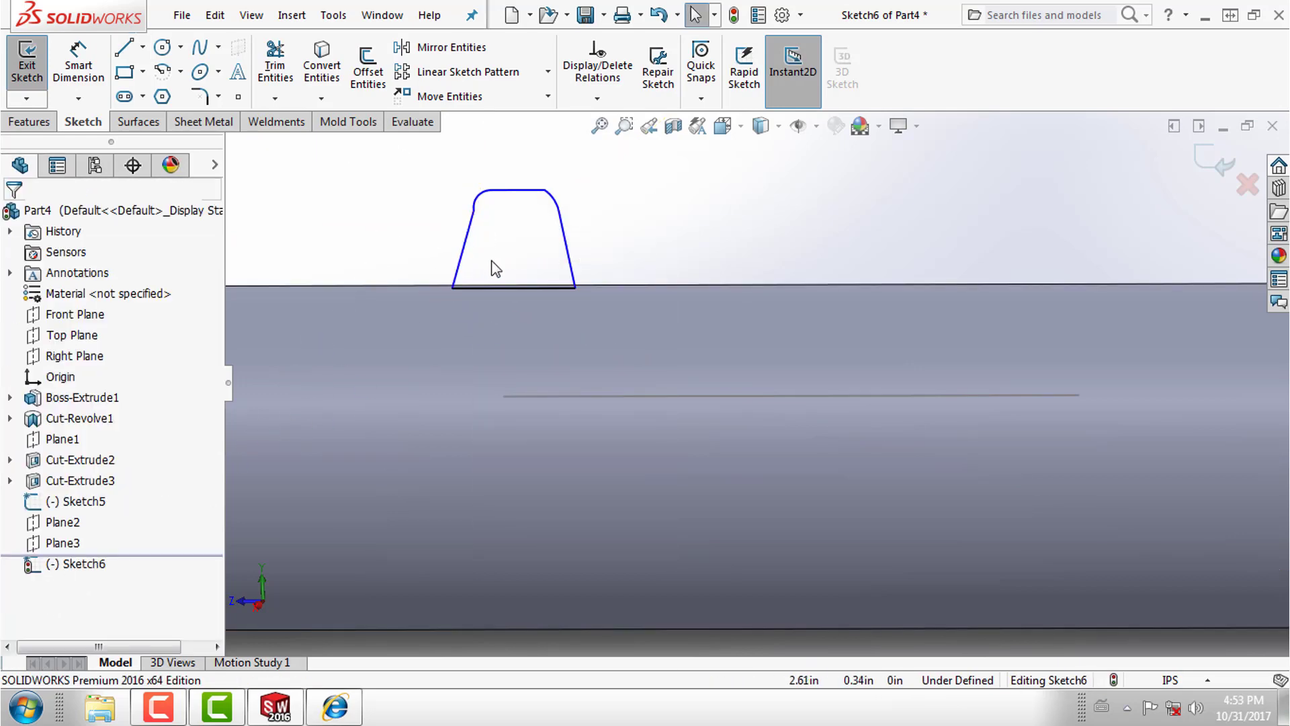
pyautogui.click(469, 239)
pyautogui.keyDown('ctrl'); pyautogui.click(478, 200); pyautogui.keyUp('ctrl')
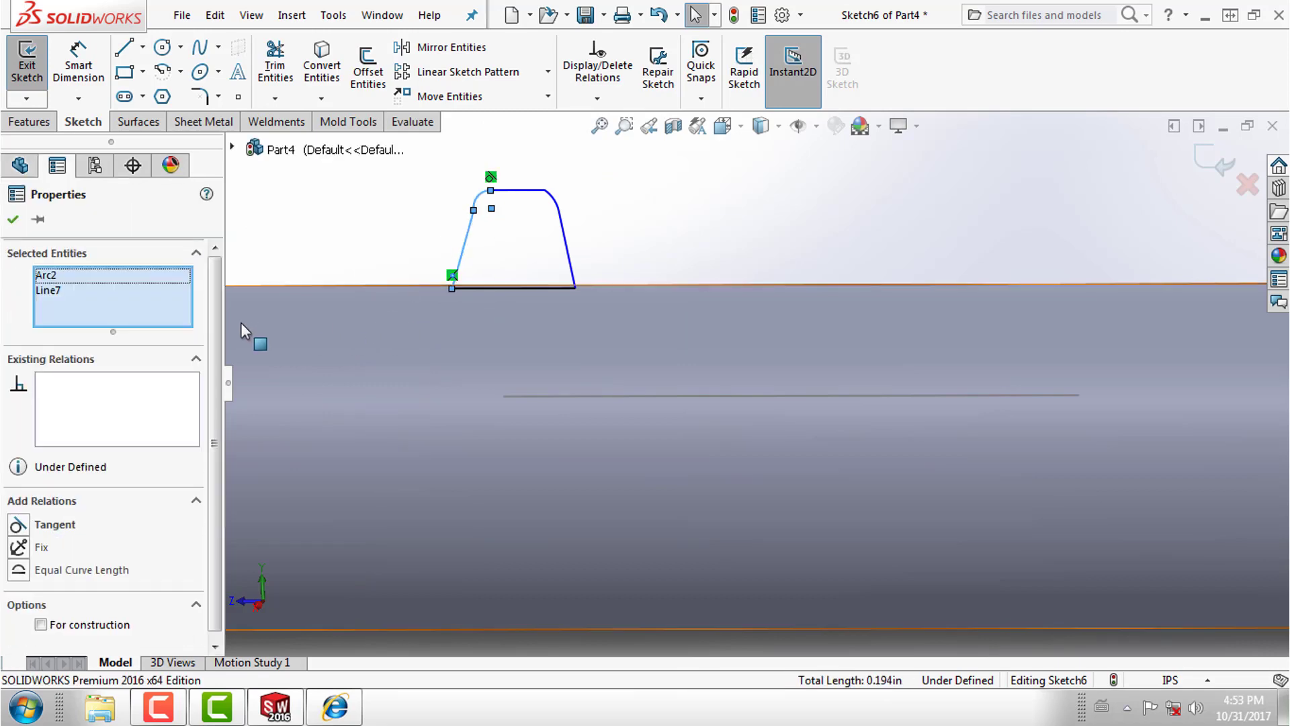
# Make both corner arcs tangent to the top line and their adjoining slanted sides.
pyautogui.click(53, 524)
pyautogui.click(625, 206)
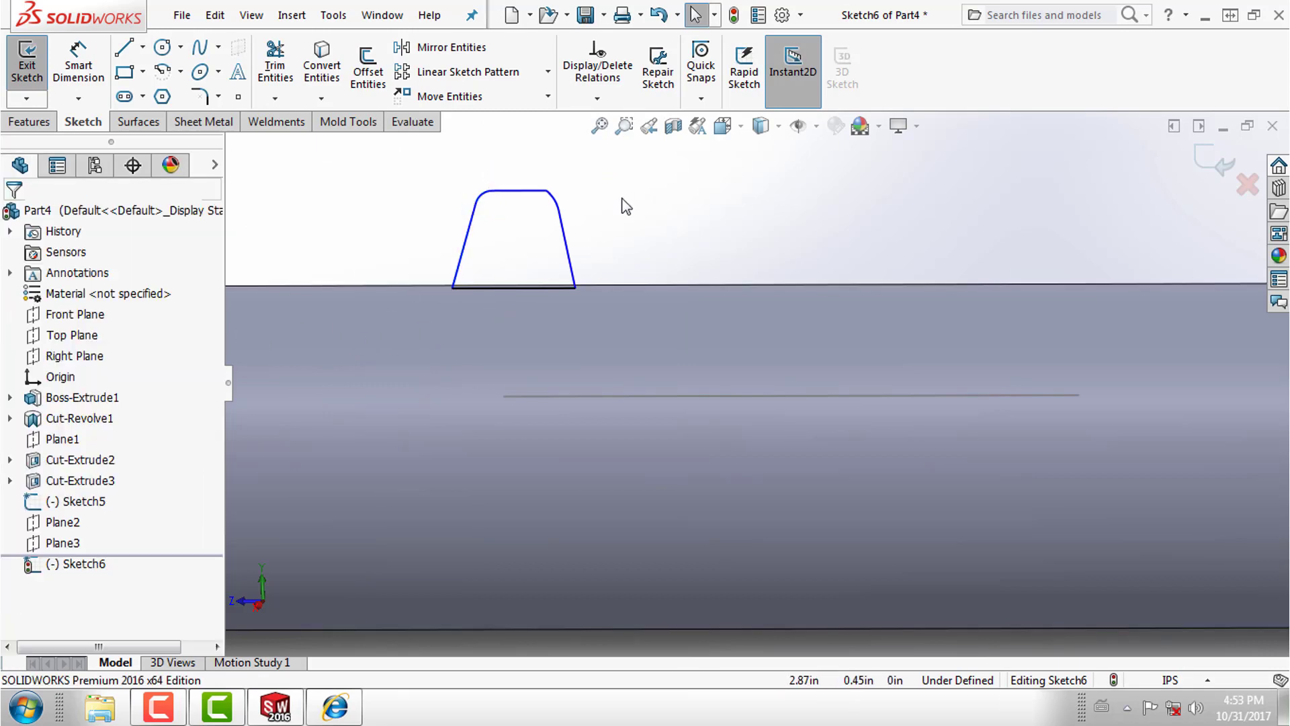
pyautogui.click(554, 196)
pyautogui.keyDown('ctrl'); pyautogui.click(541, 193); pyautogui.keyUp('ctrl')
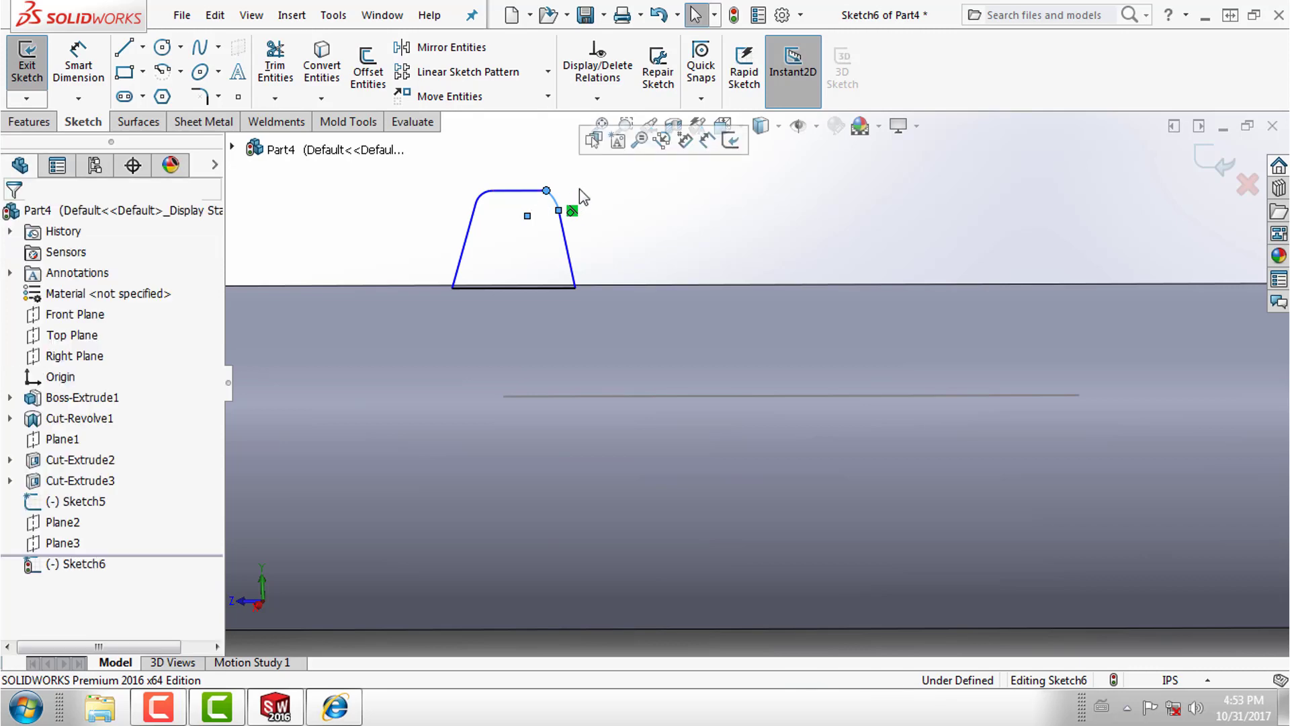
pyautogui.click(518, 192)
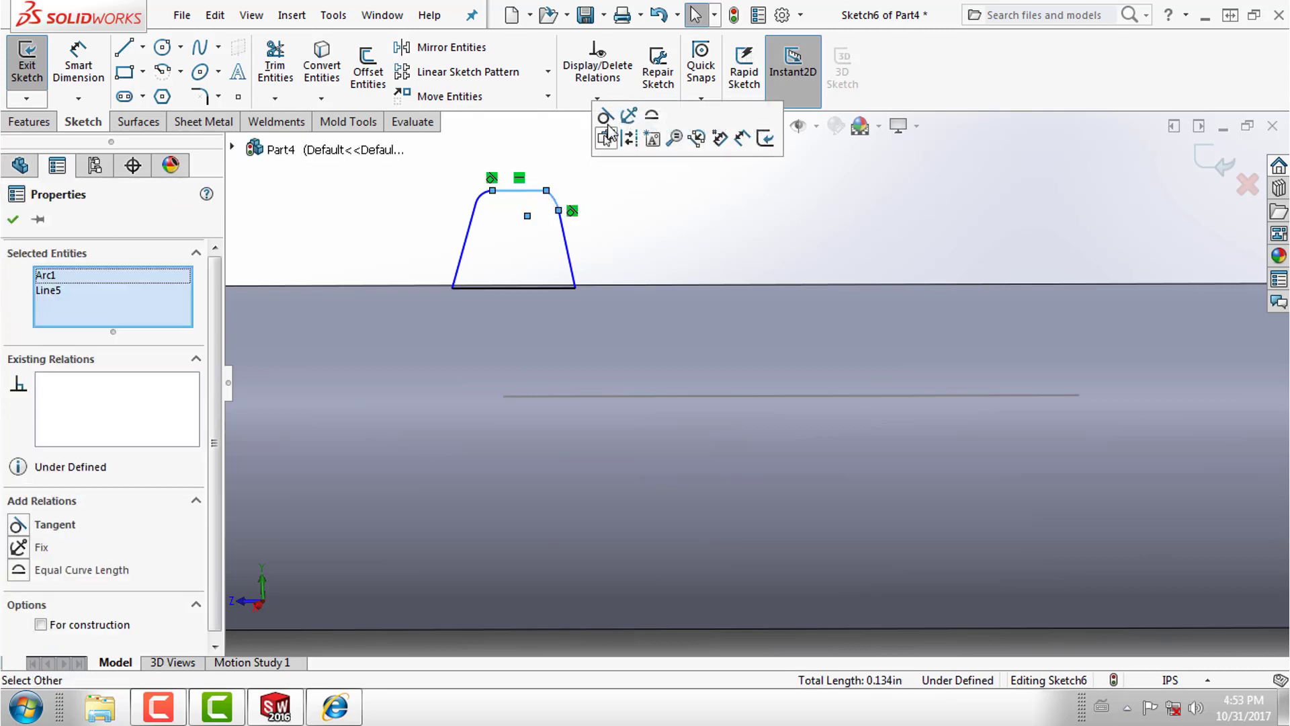
pyautogui.click(605, 116)
pyautogui.click(558, 210)
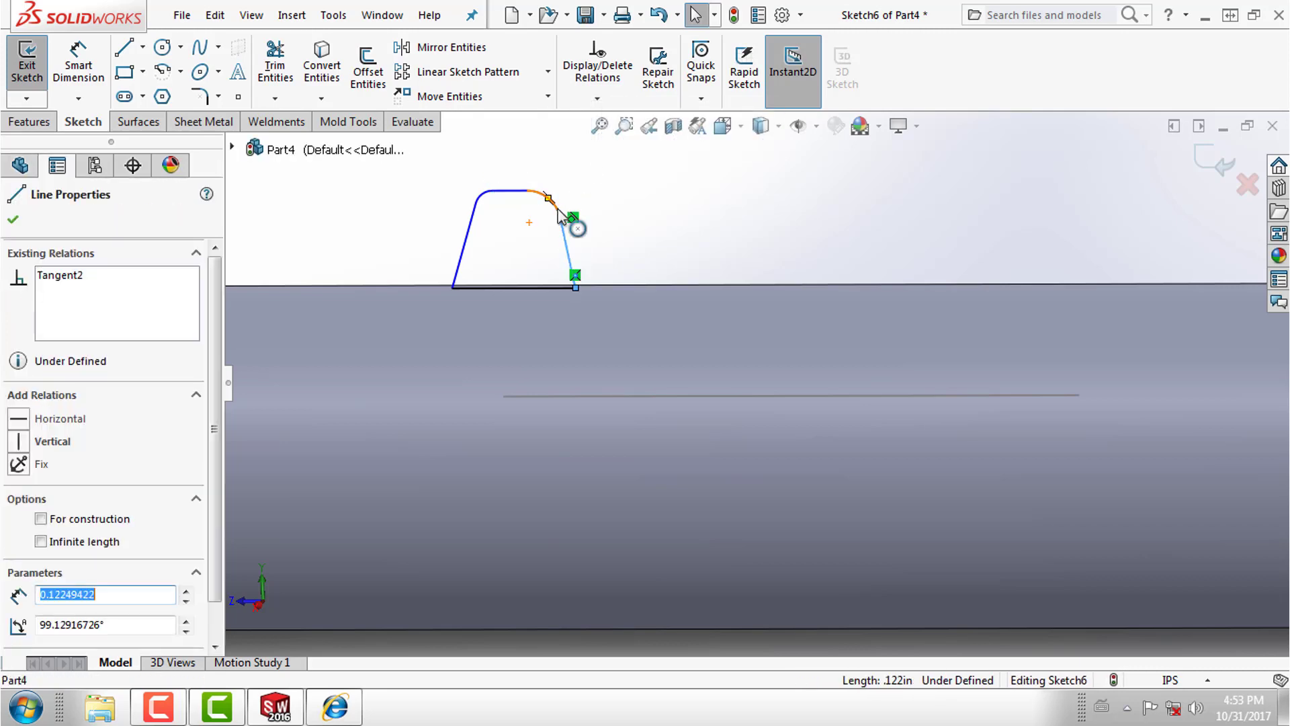
pyautogui.click(605, 125)
pyautogui.click(506, 250)
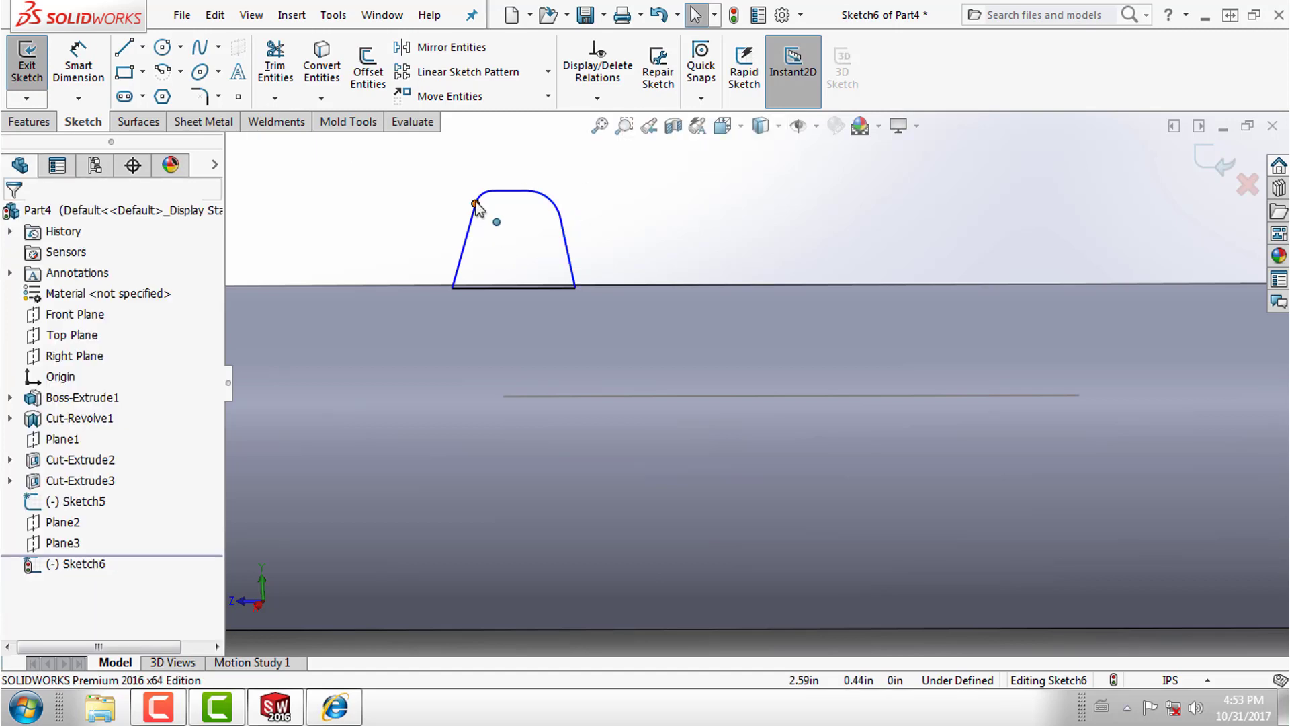
pyautogui.click(483, 202)
pyautogui.keyDown('ctrl'); pyautogui.click(475, 225); pyautogui.keyUp('ctrl')
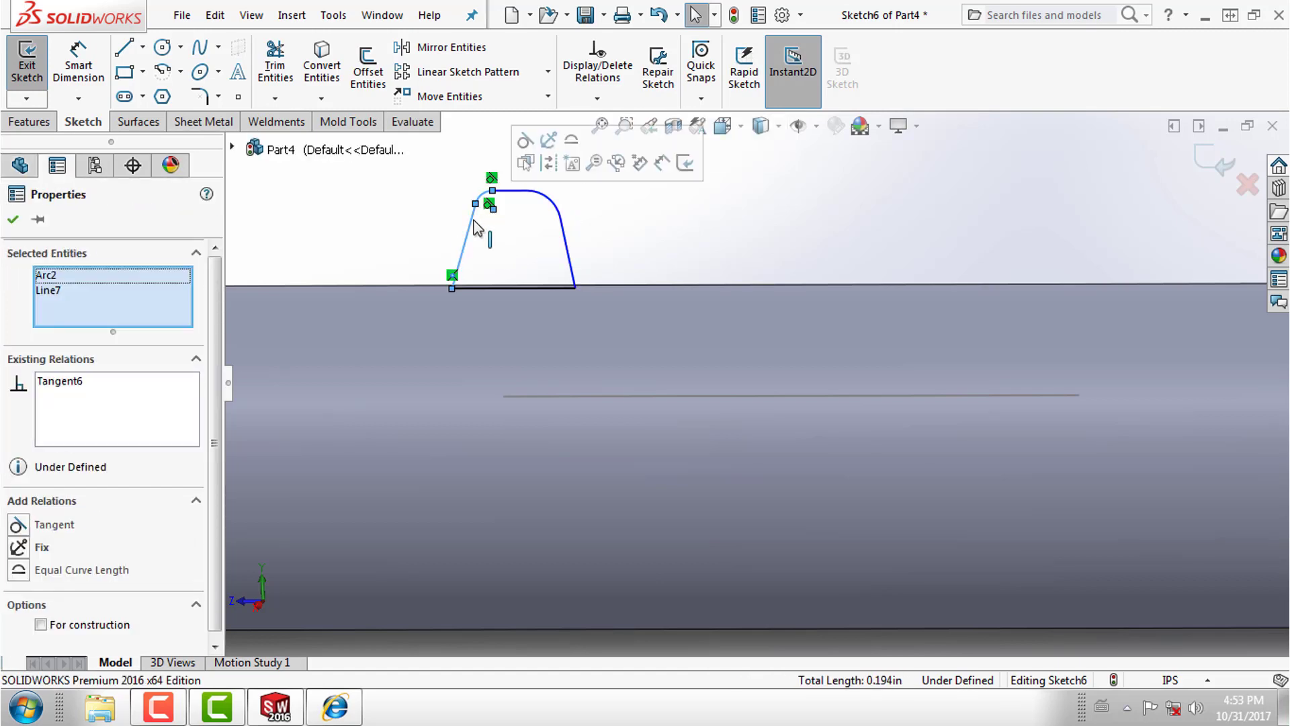
pyautogui.rightClick(477, 225)
pyautogui.click(488, 38)
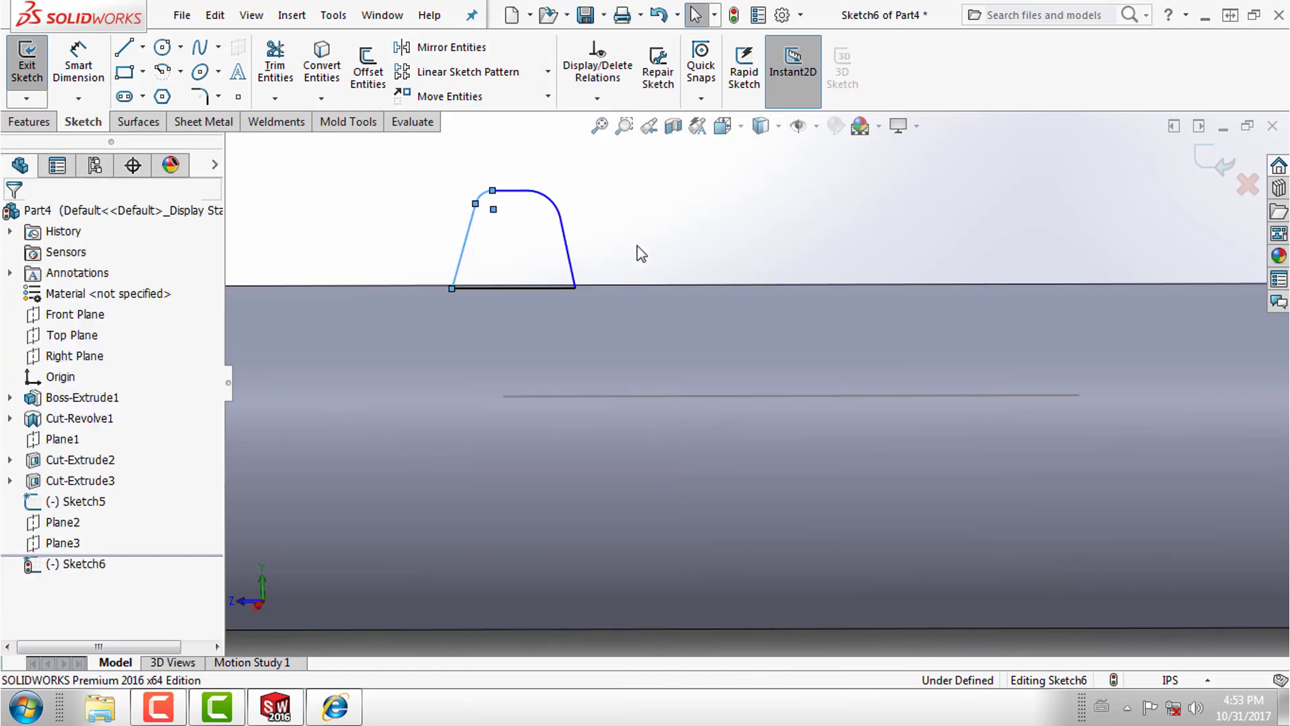
# Give the two corner arcs an Equal radius relation.
pyautogui.scroll(-2, 600, 195)
pyautogui.scroll(-2, 475, 227)
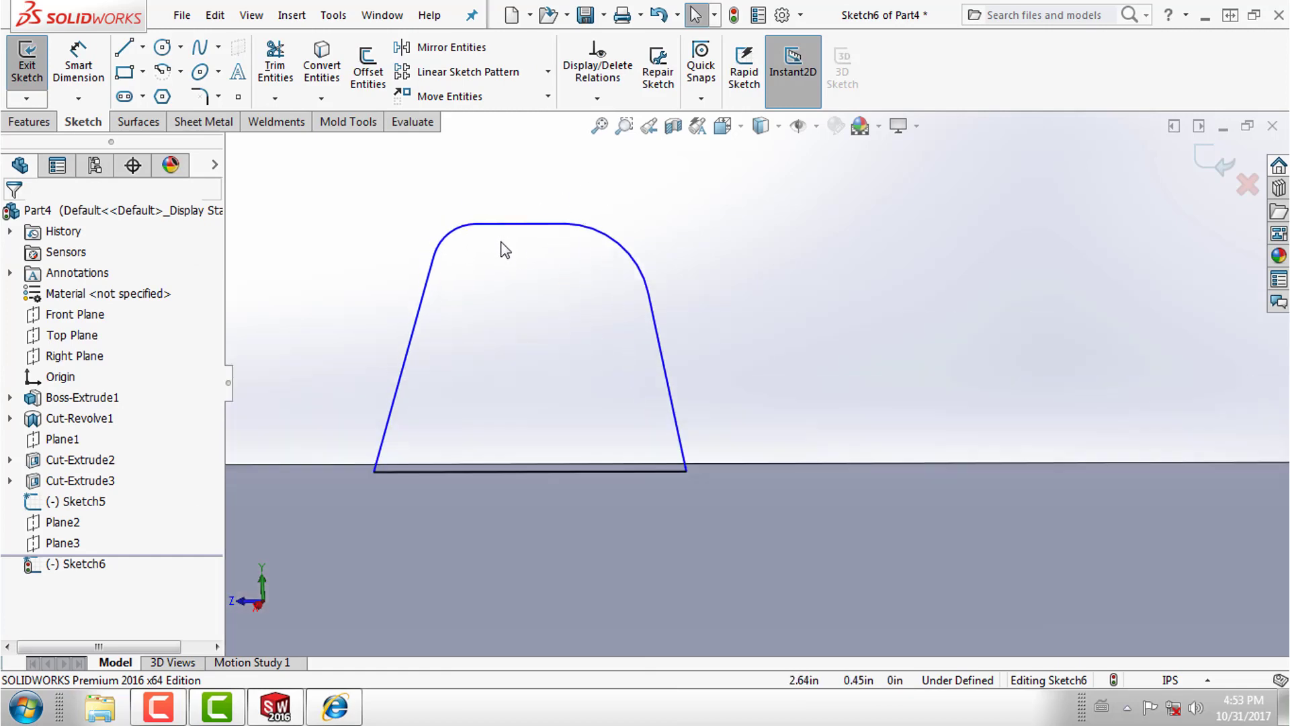
pyautogui.click(461, 228)
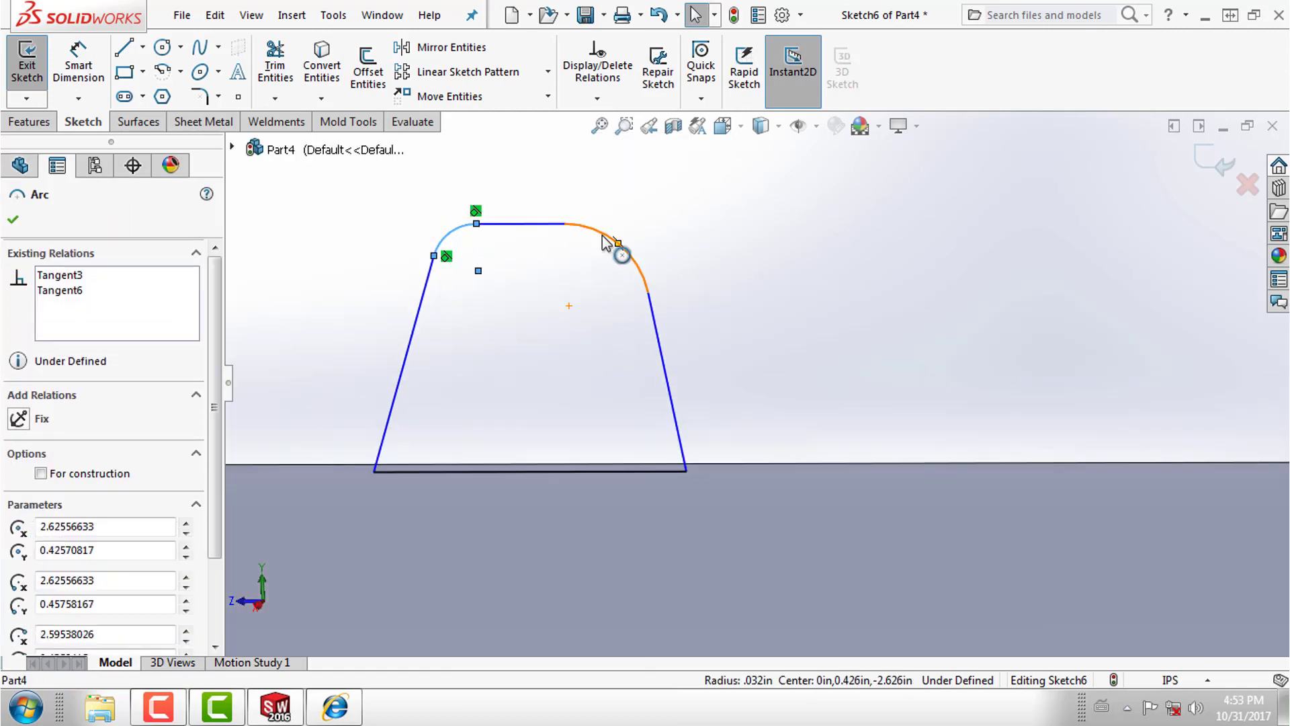
pyautogui.keyDown('ctrl'); pyautogui.click(615, 250); pyautogui.keyUp('ctrl')
pyautogui.click(47, 592)
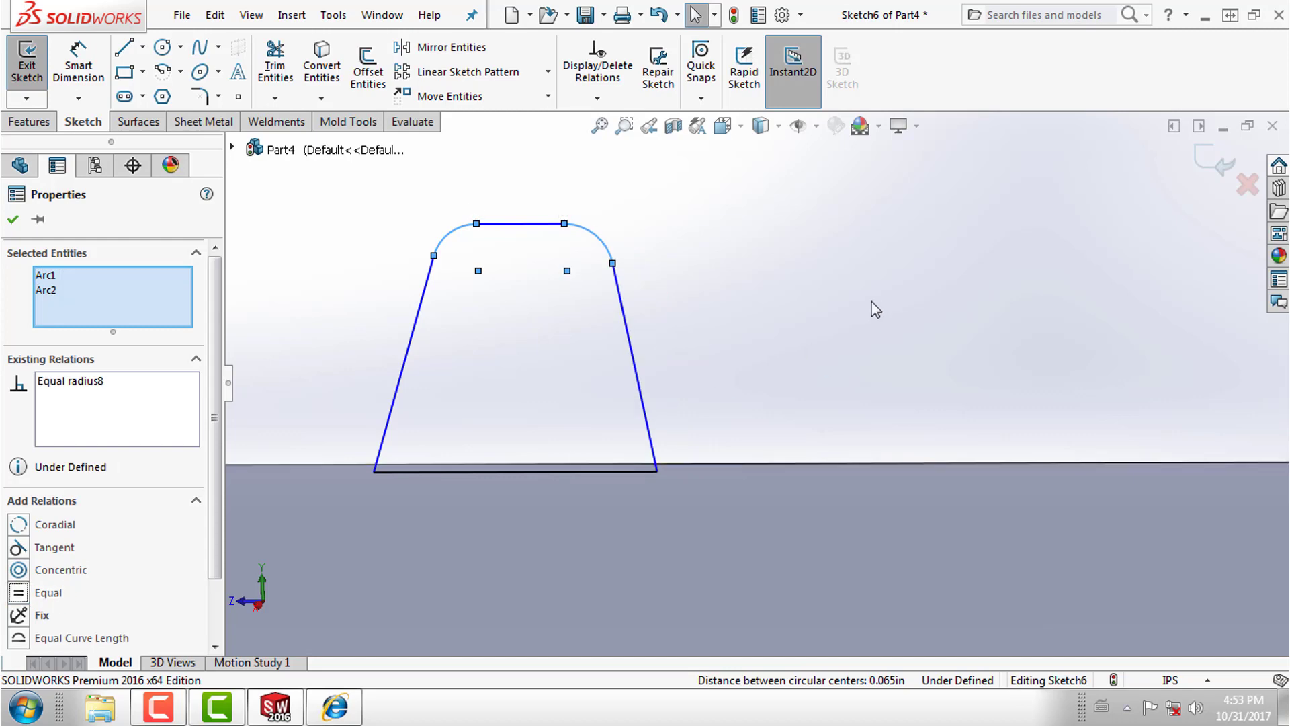
pyautogui.click(847, 304)
pyautogui.scroll(2, 628, 348)
# Draw a vertical construction centerline up from the bottom line's midpoint.
pyautogui.click(143, 47)
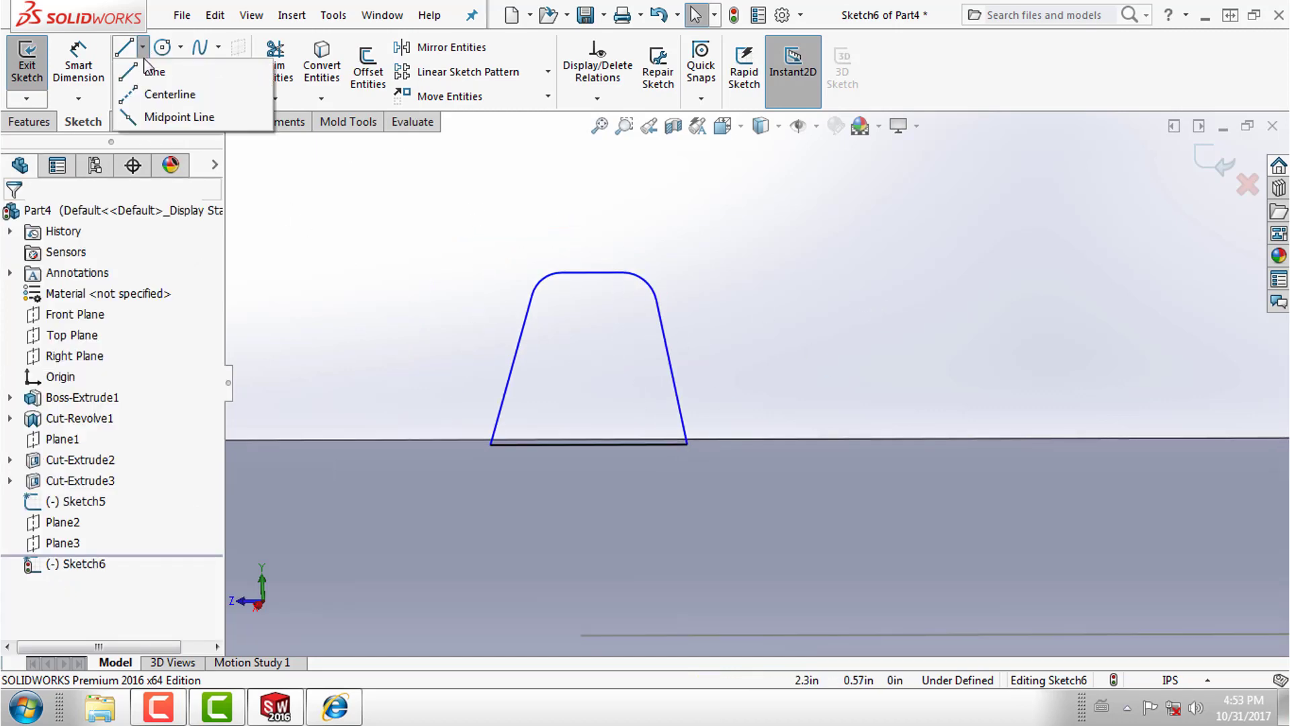
pyautogui.click(165, 92)
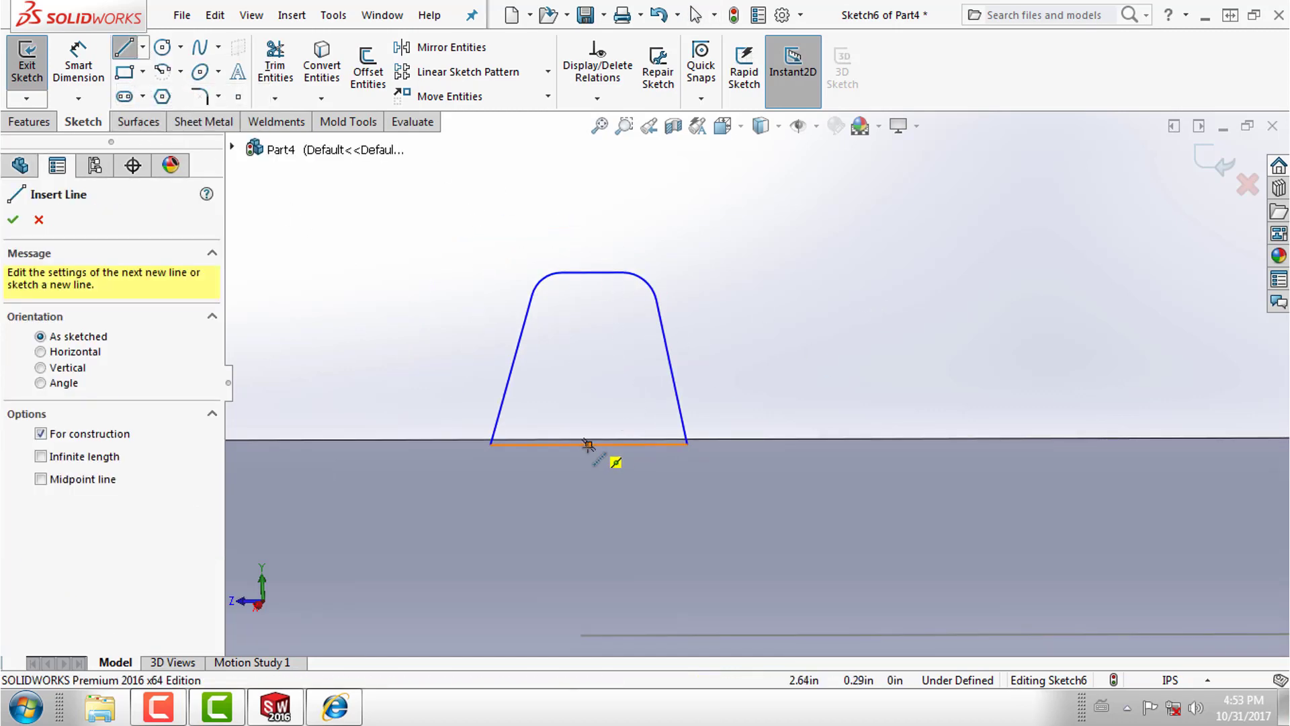
pyautogui.click(588, 444)
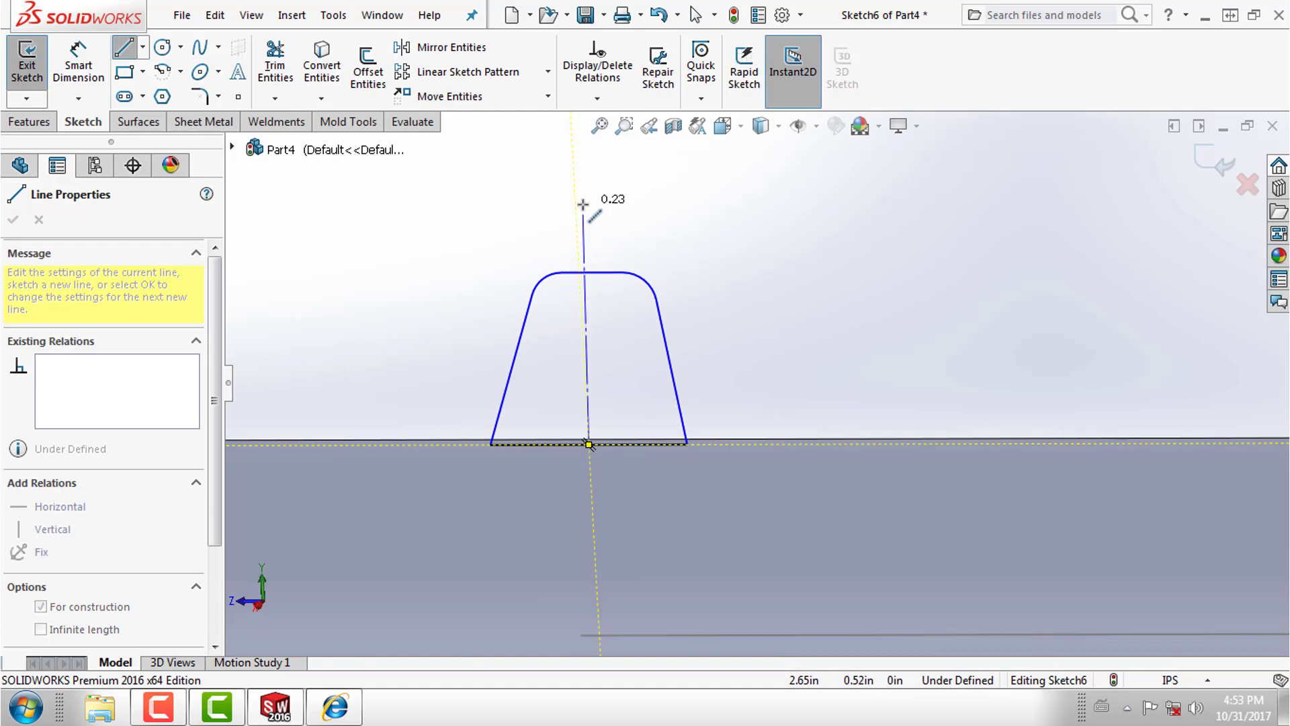
pyautogui.click(576, 205)
pyautogui.rightClick(680, 263)
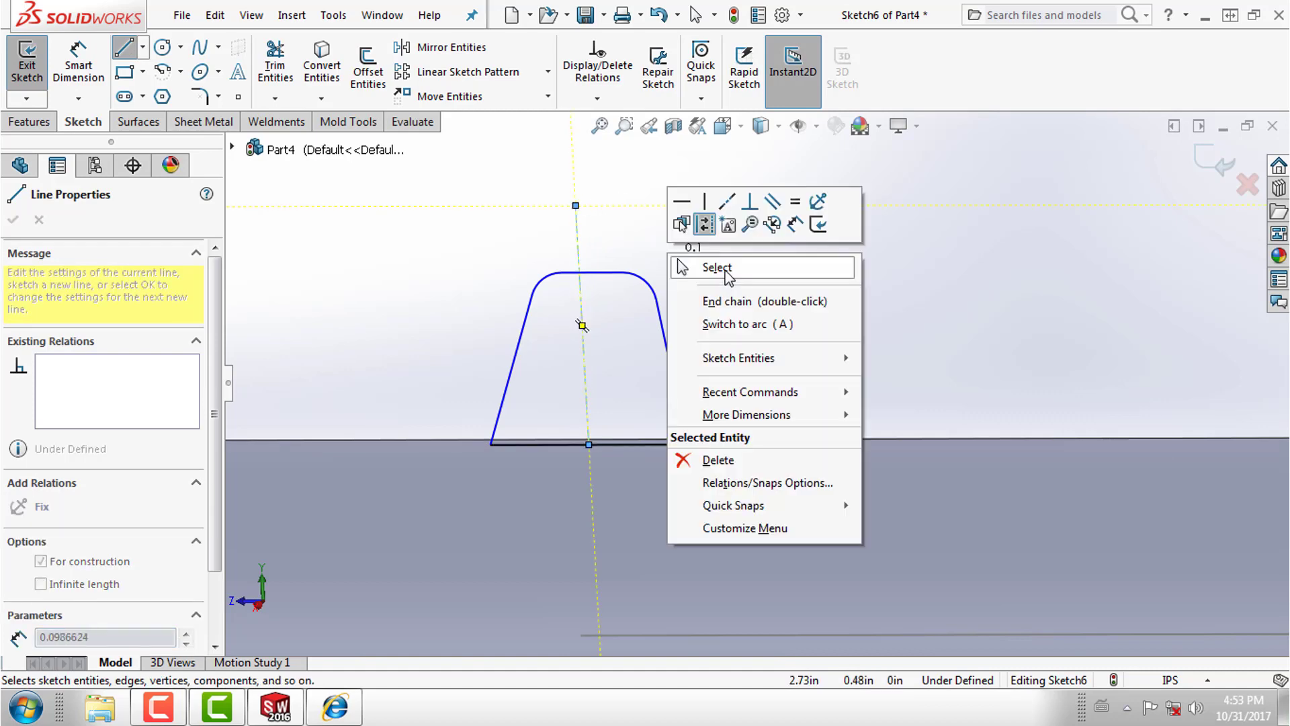
pyautogui.click(725, 267)
pyautogui.scroll(5, 746, 410)
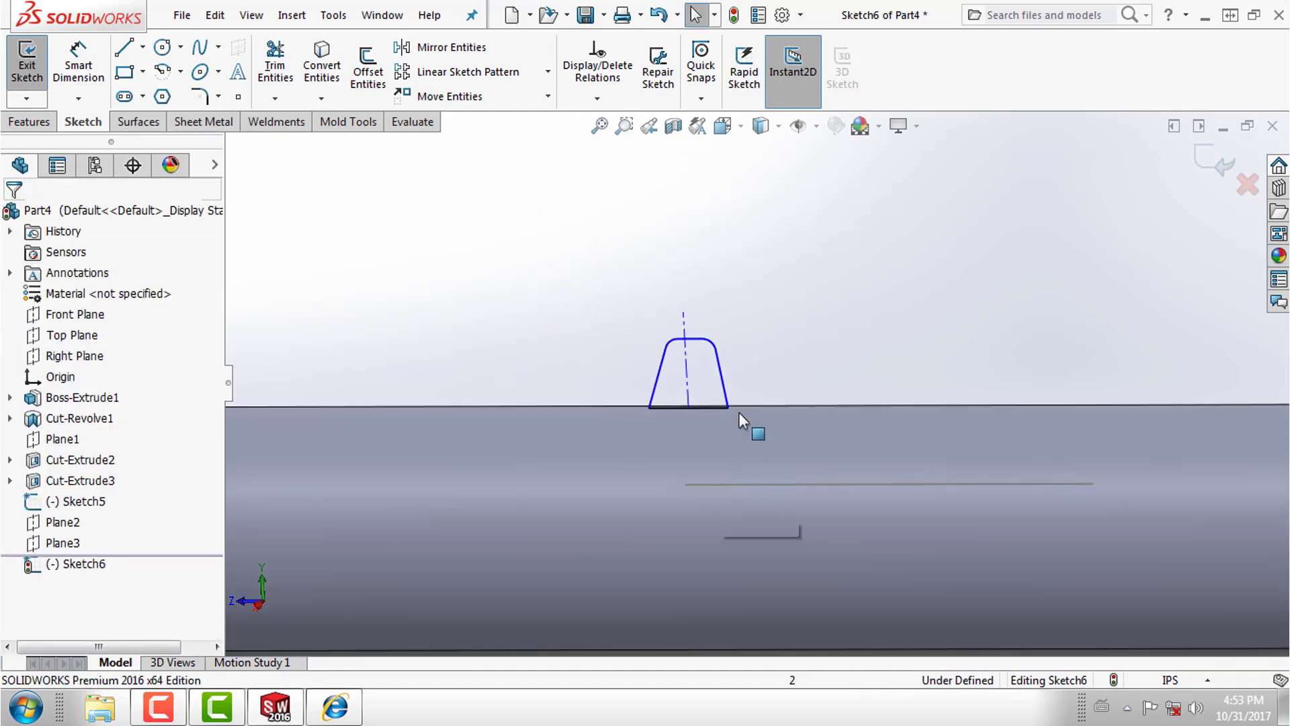
pyautogui.click(685, 371)
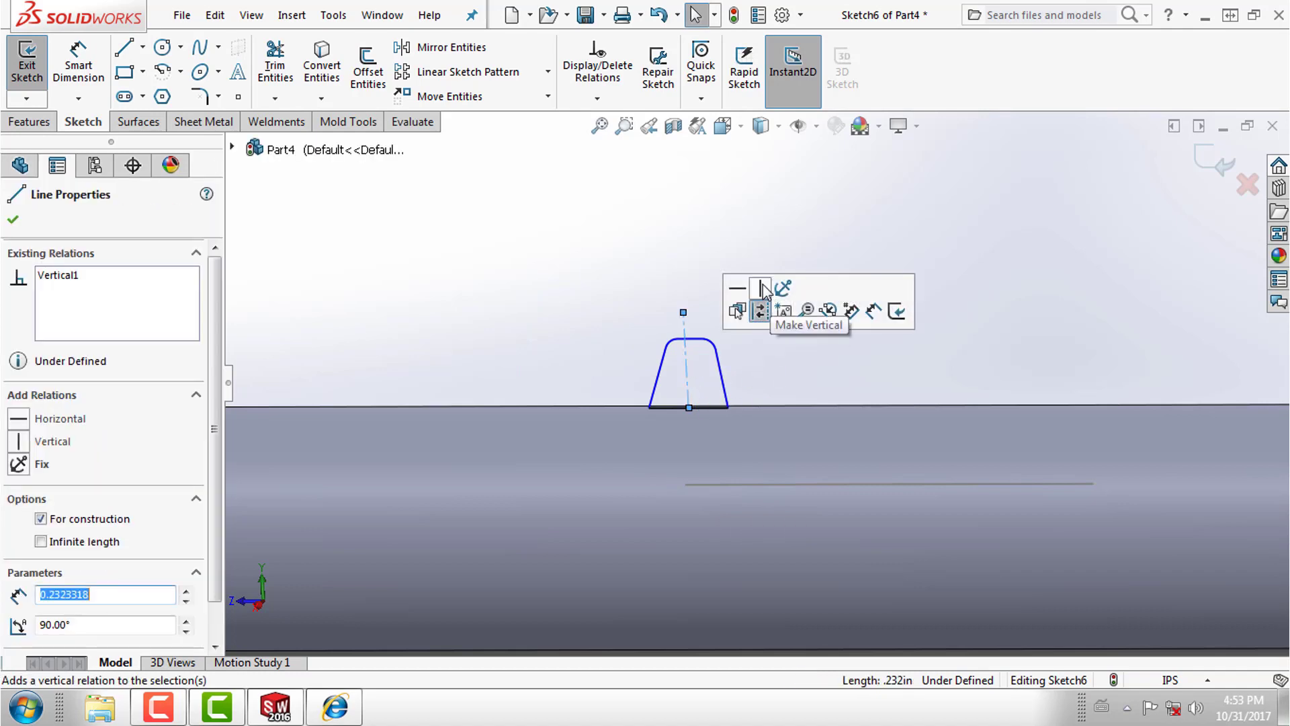
pyautogui.click(779, 402)
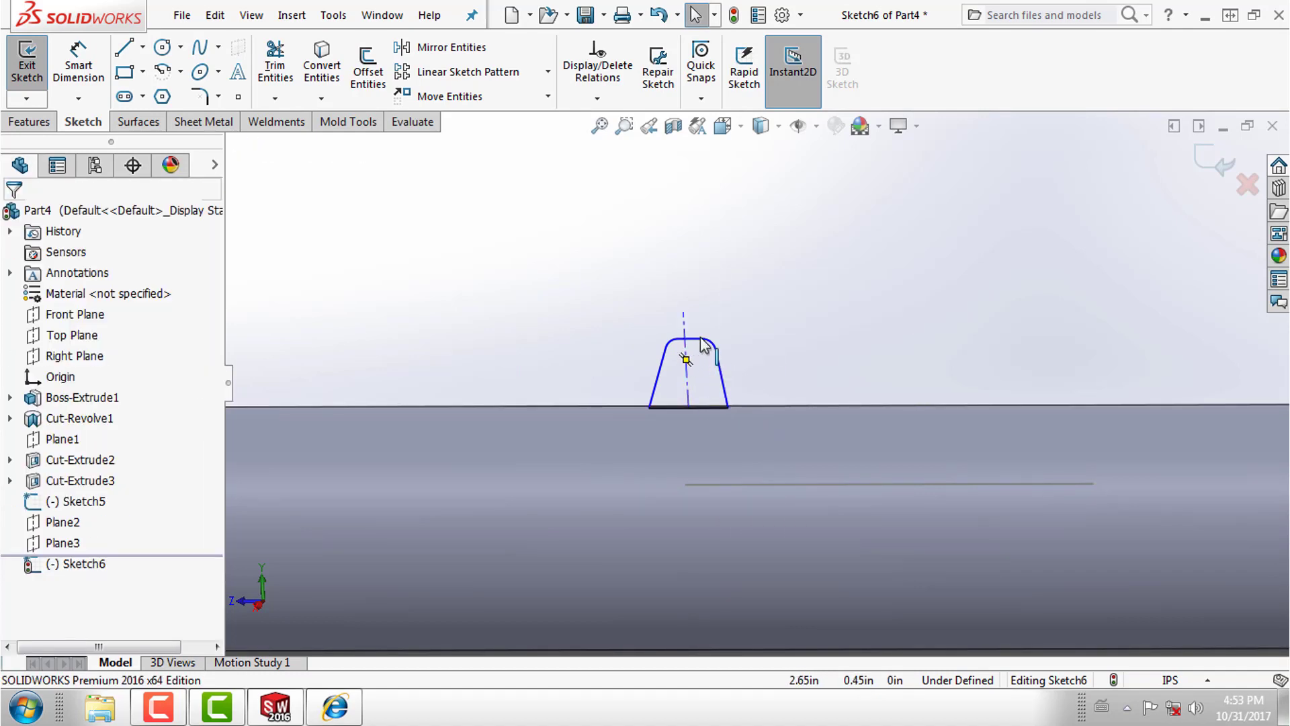
# Place the top line's midpoint on the centerline.
pyautogui.scroll(-2, 692, 347)
pyautogui.scroll(-2, 702, 350)
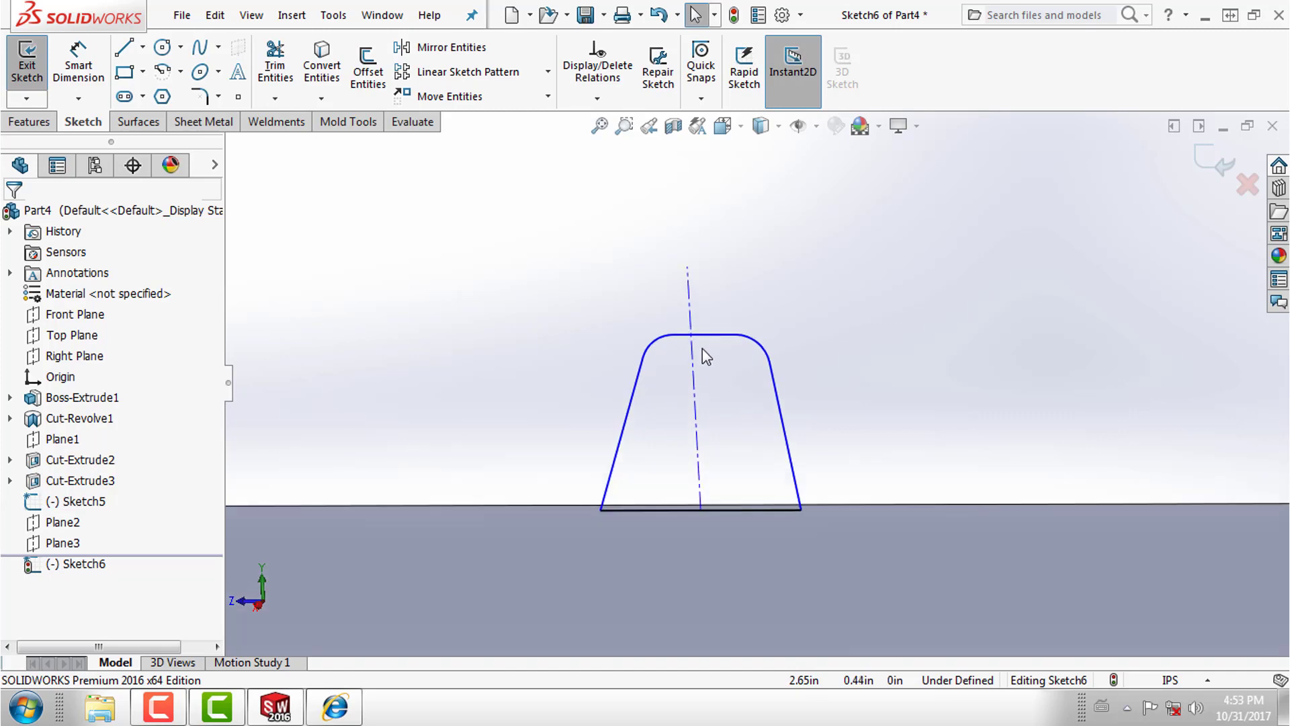
pyautogui.scroll(-2, 706, 346)
pyautogui.click(722, 333)
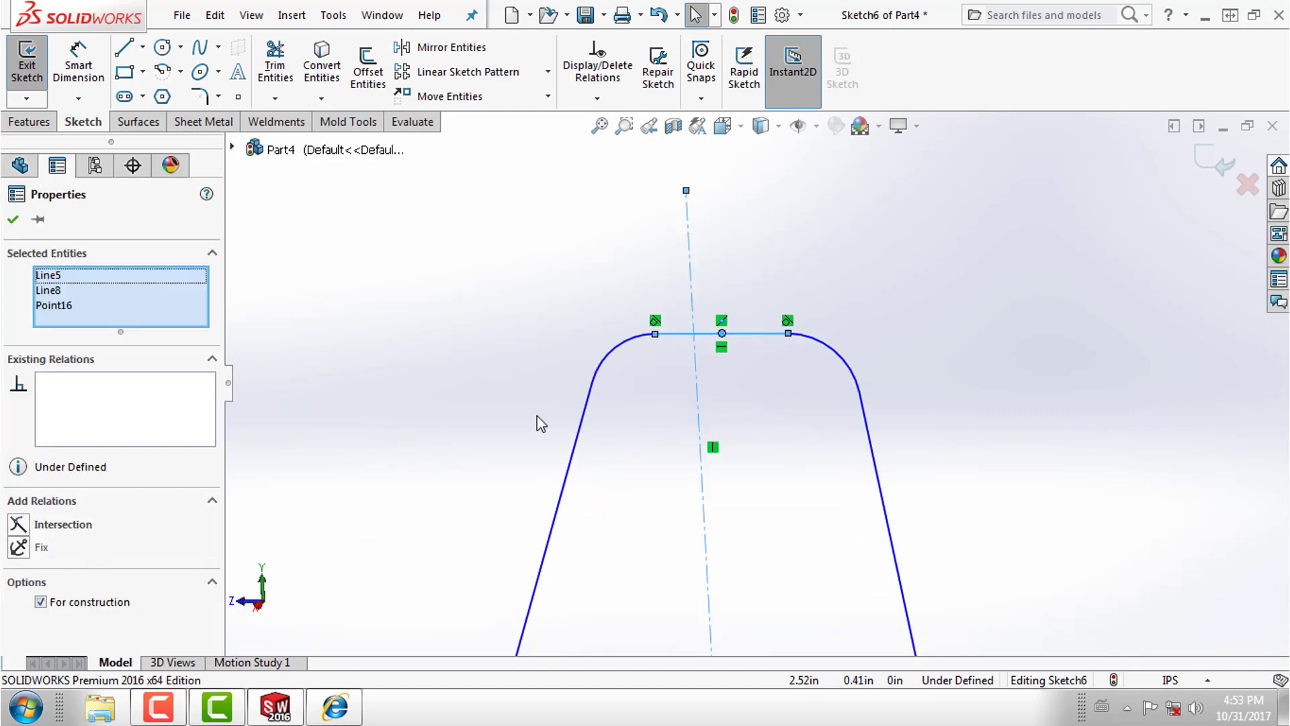
pyautogui.click(474, 386)
pyautogui.click(728, 334)
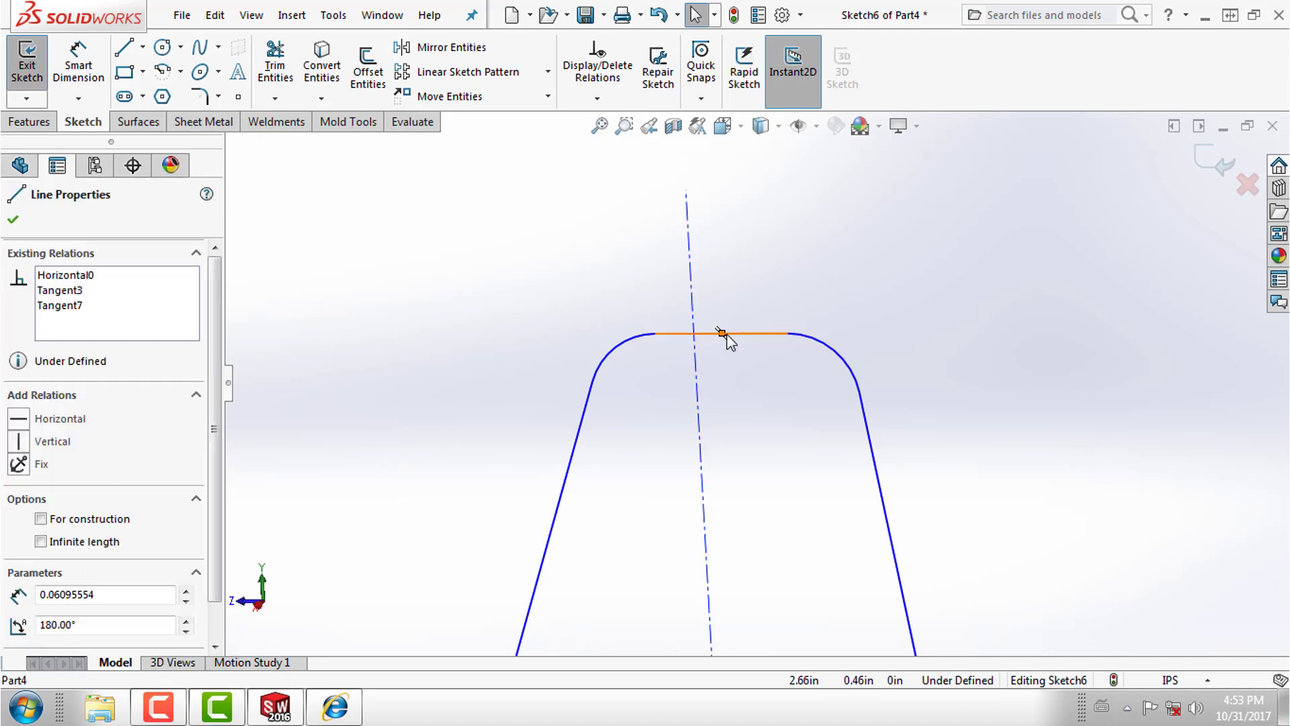
pyautogui.click(697, 311)
pyautogui.keyDown('ctrl'); pyautogui.click(721, 333); pyautogui.keyUp('ctrl')
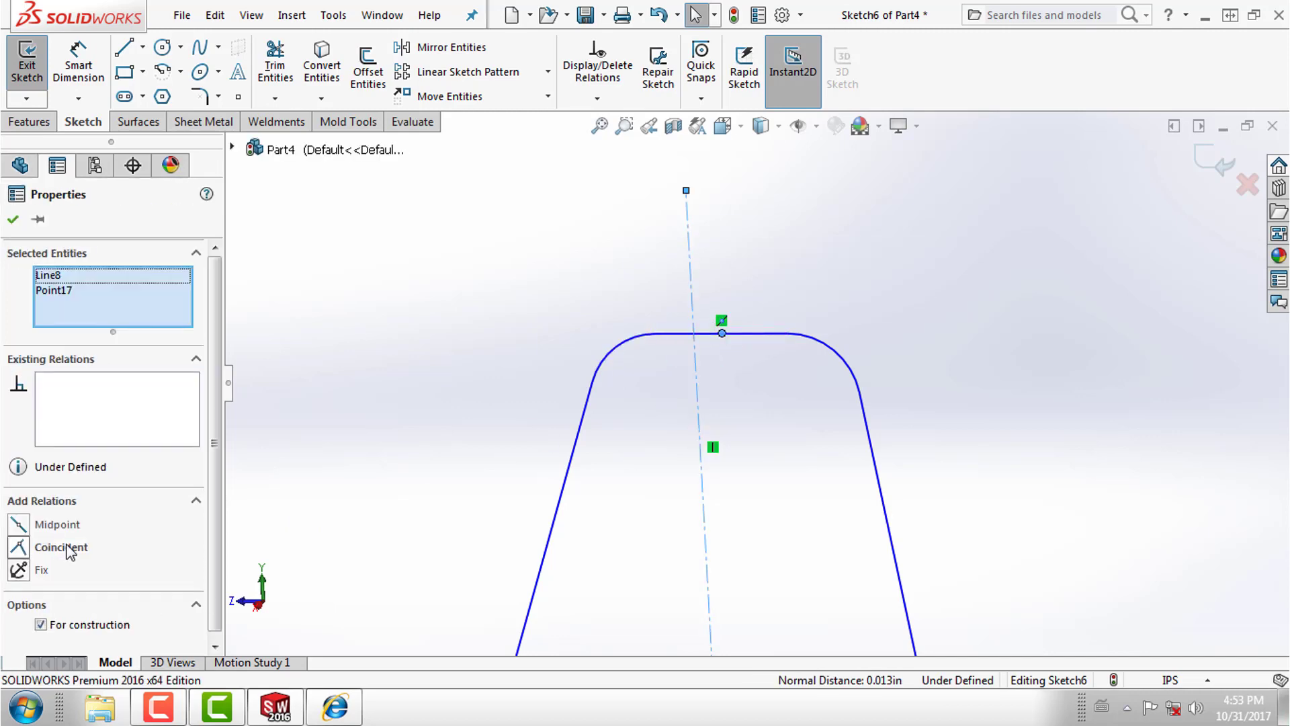
pyautogui.click(67, 525)
pyautogui.click(553, 456)
# Make the two slanted sides symmetric about the centerline.
pyautogui.press('z')
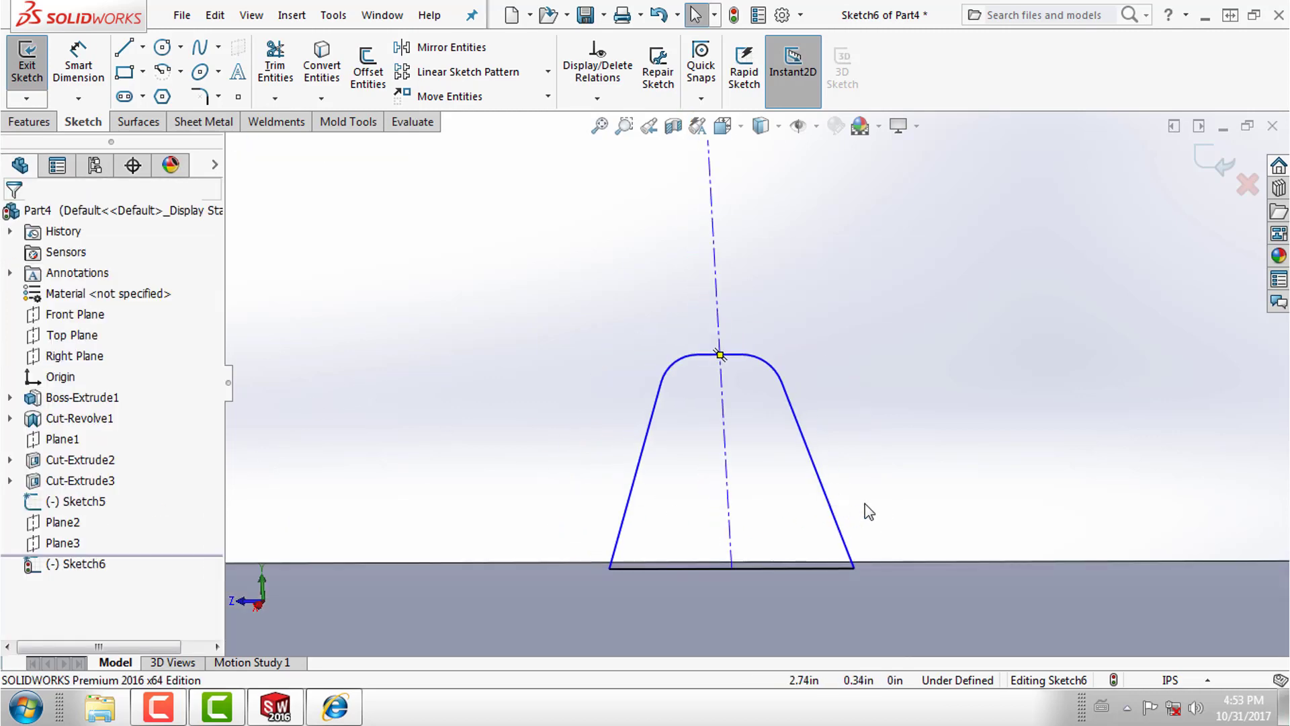
pyautogui.click(844, 538)
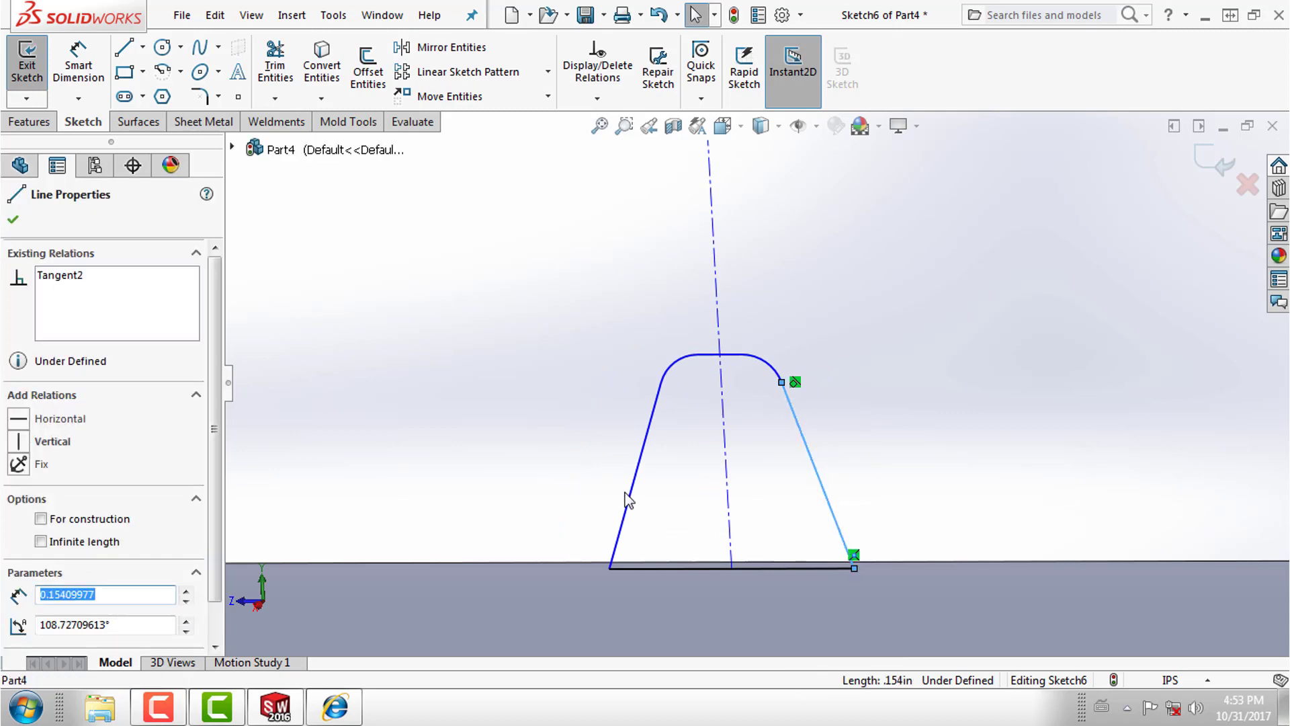
pyautogui.keyDown('ctrl'); pyautogui.click(633, 497); pyautogui.keyUp('ctrl')
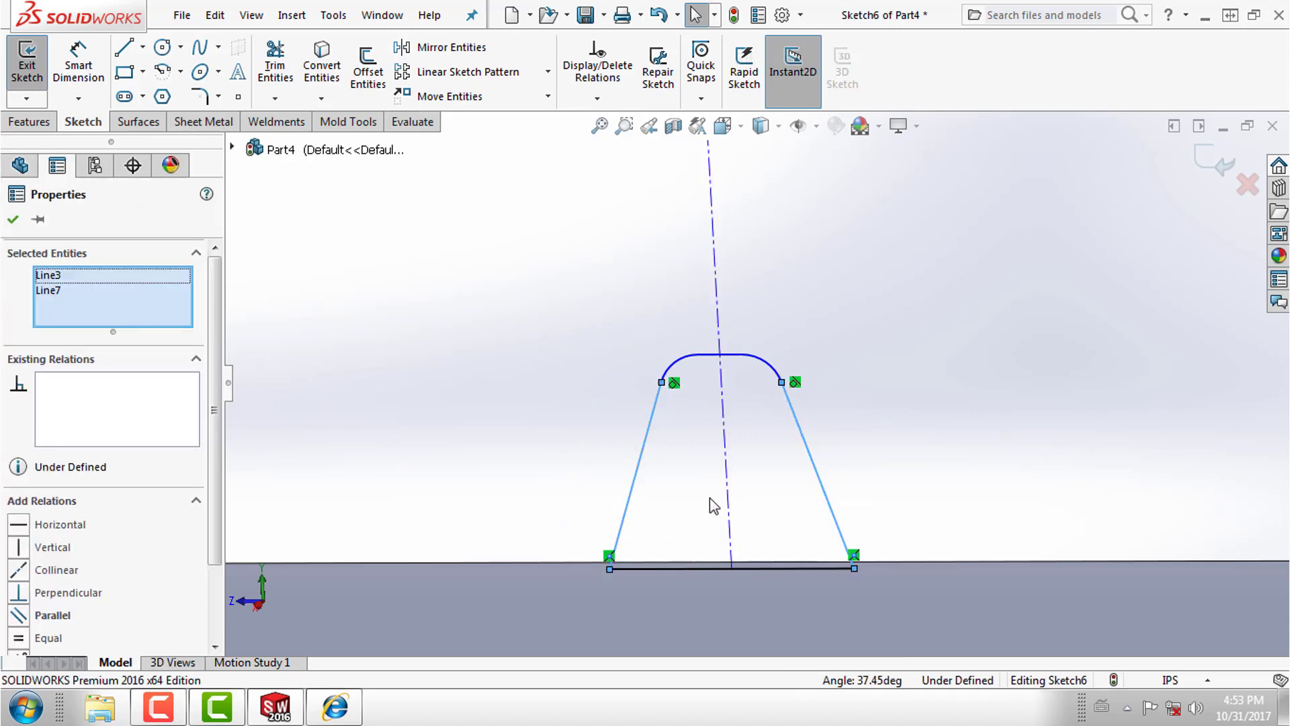
pyautogui.keyDown('ctrl'); pyautogui.click(728, 513); pyautogui.keyUp('ctrl')
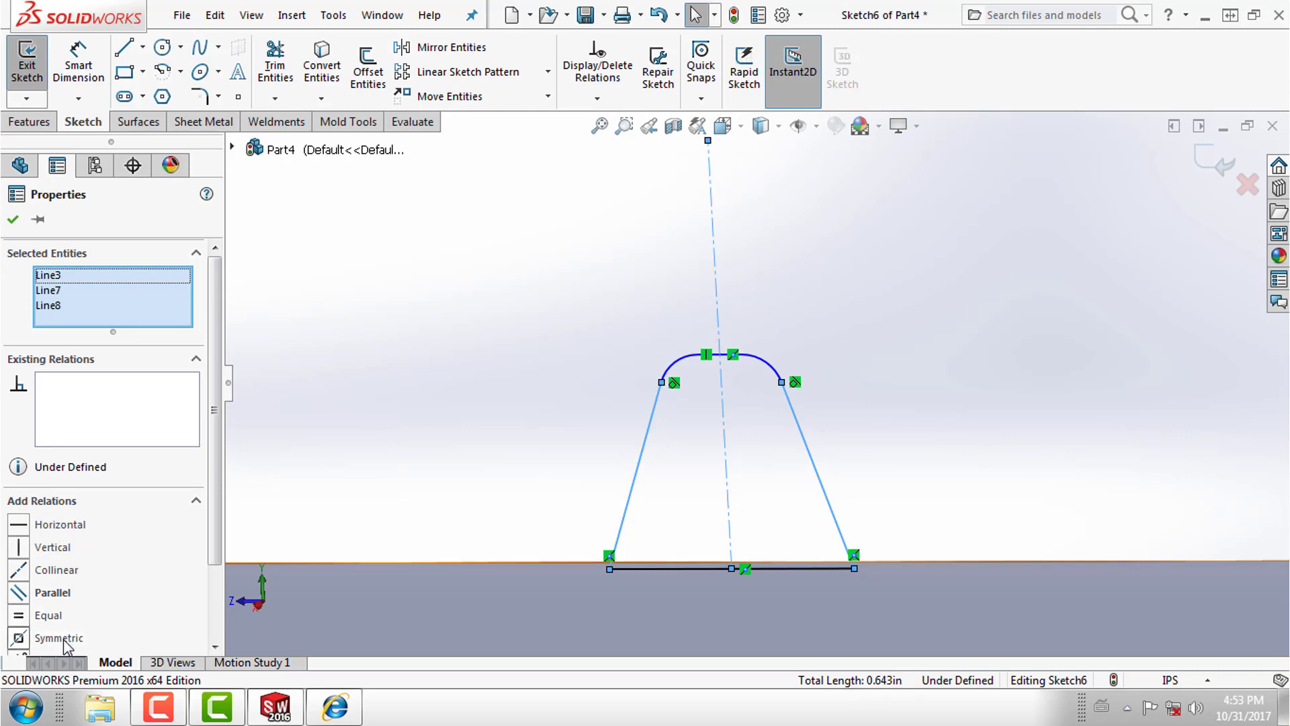
pyautogui.click(59, 638)
pyautogui.click(582, 486)
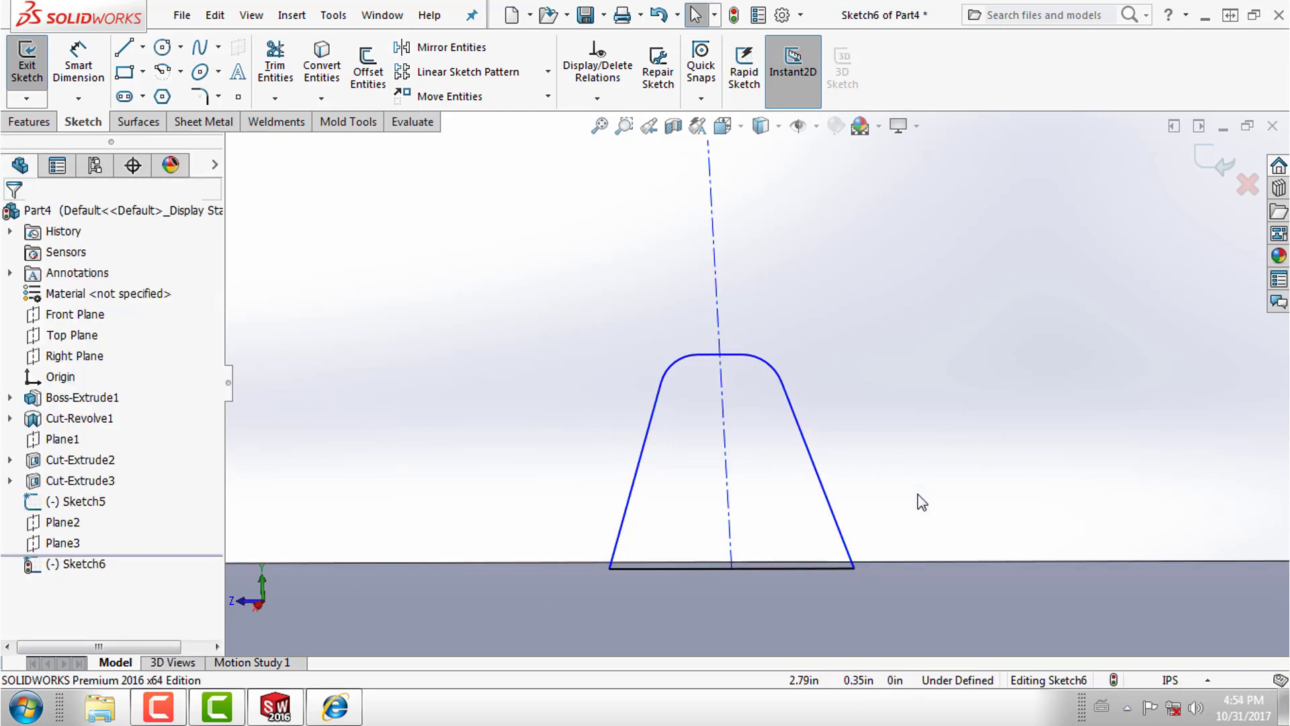
pyautogui.moveTo(918, 474); pyautogui.dragTo(921, 399, button='right')
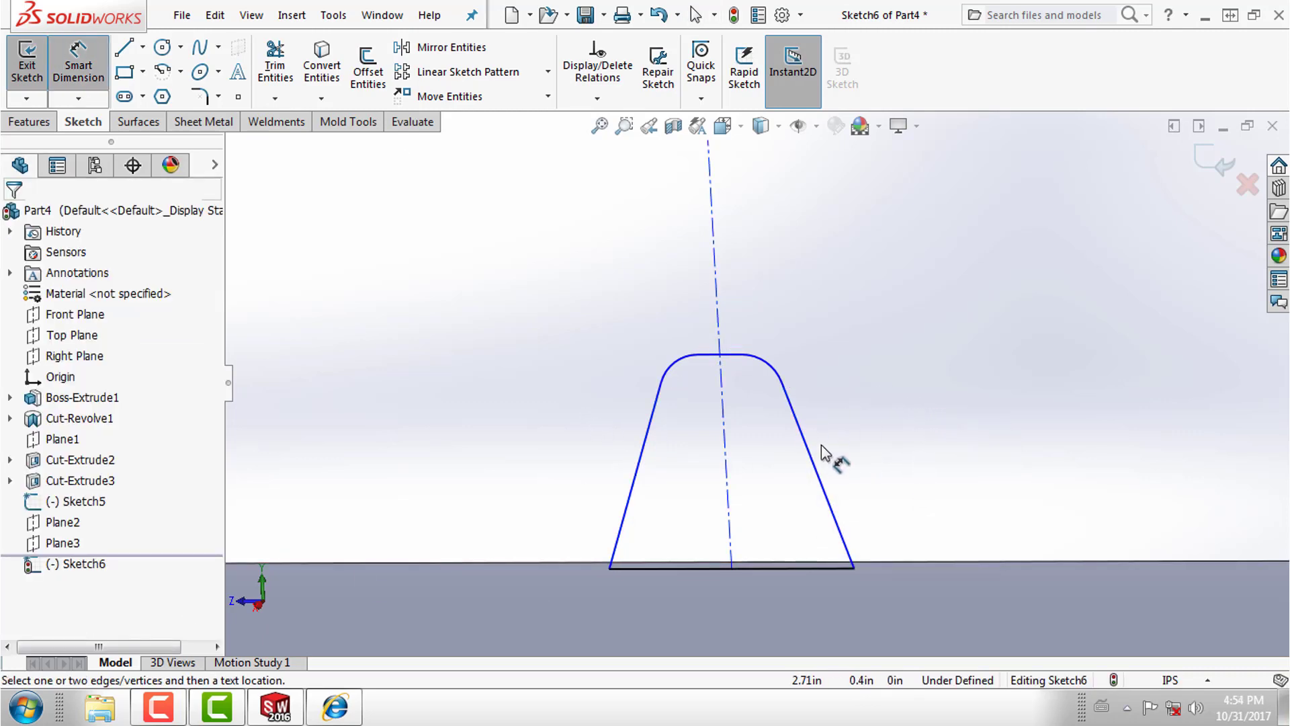
# Dimension the profile height to .075 in and the base width to .175 in.
pyautogui.click(732, 356)
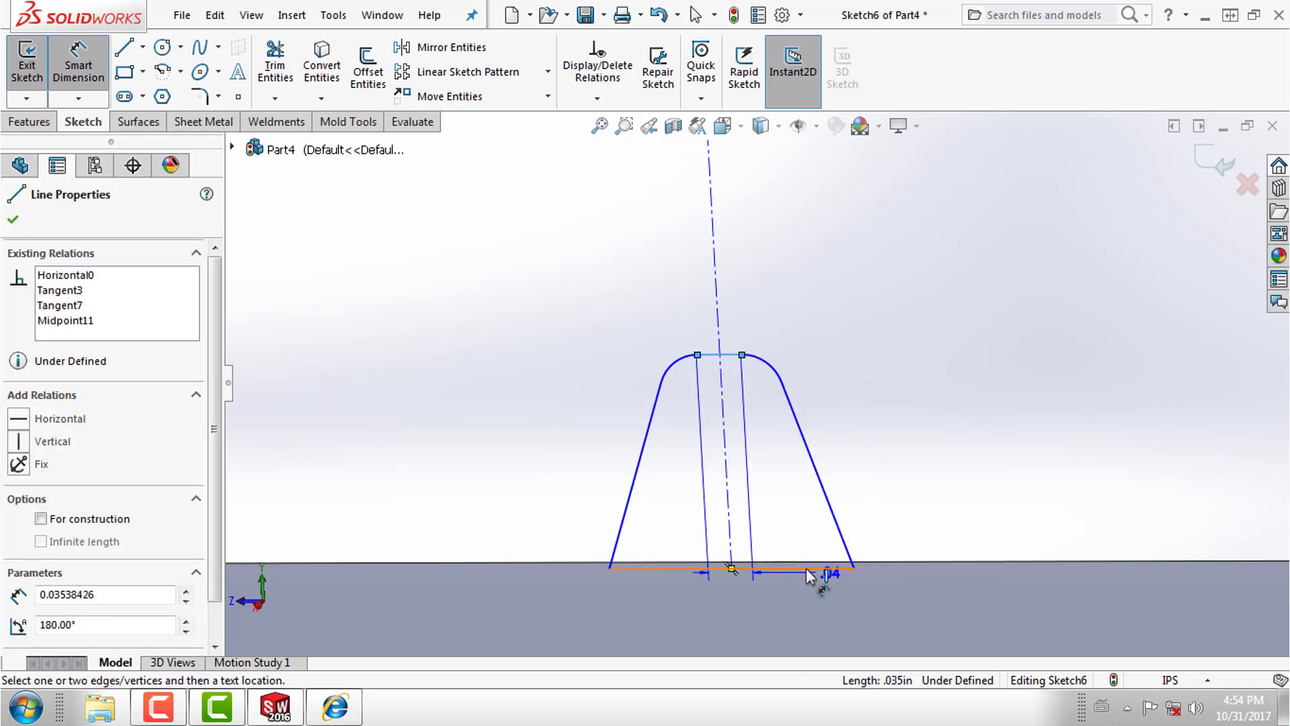
pyautogui.click(805, 568)
pyautogui.click(954, 446)
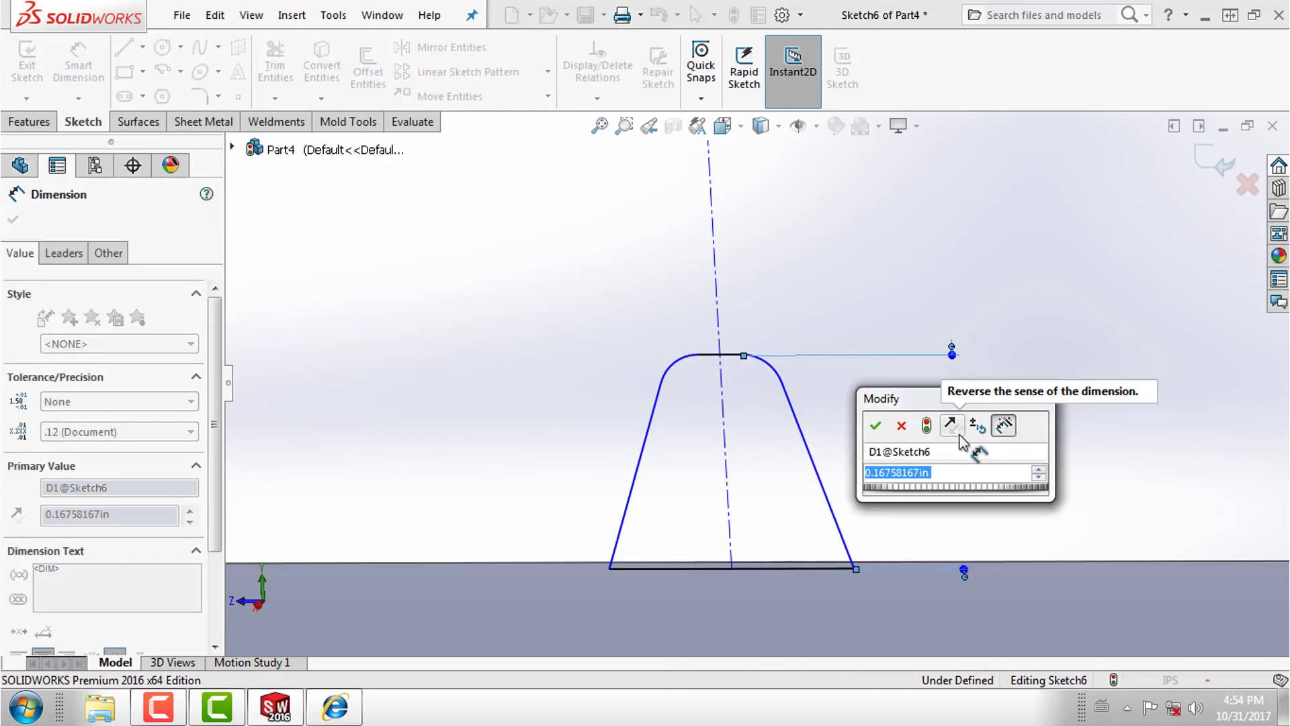
pyautogui.write('.075')
pyautogui.press('Return')
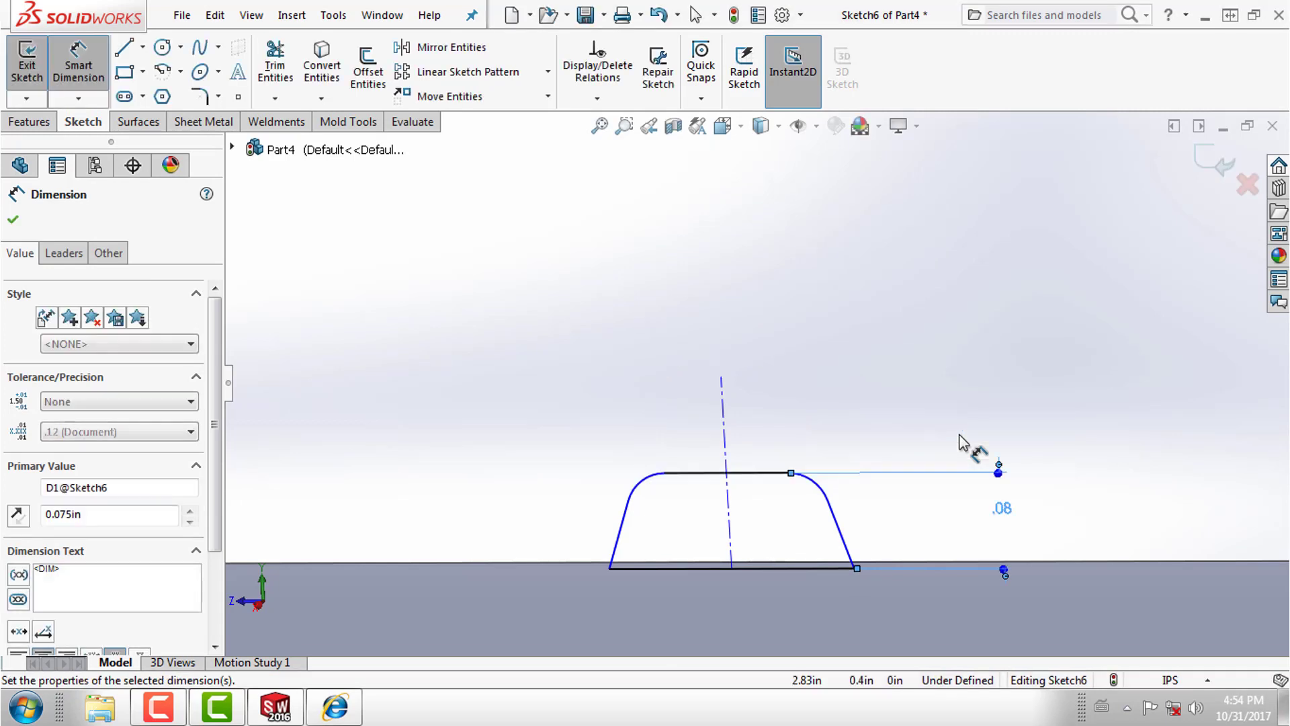
pyautogui.click(813, 572)
pyautogui.click(728, 630)
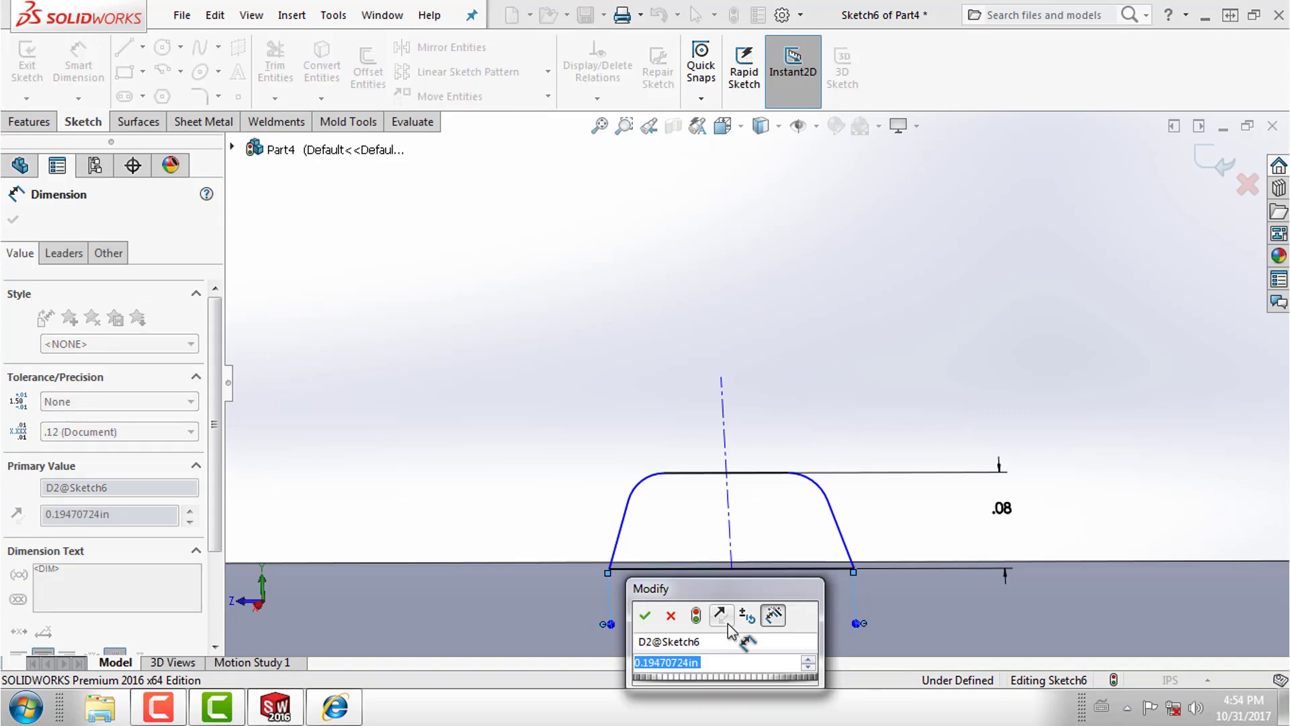
pyautogui.write('.175')
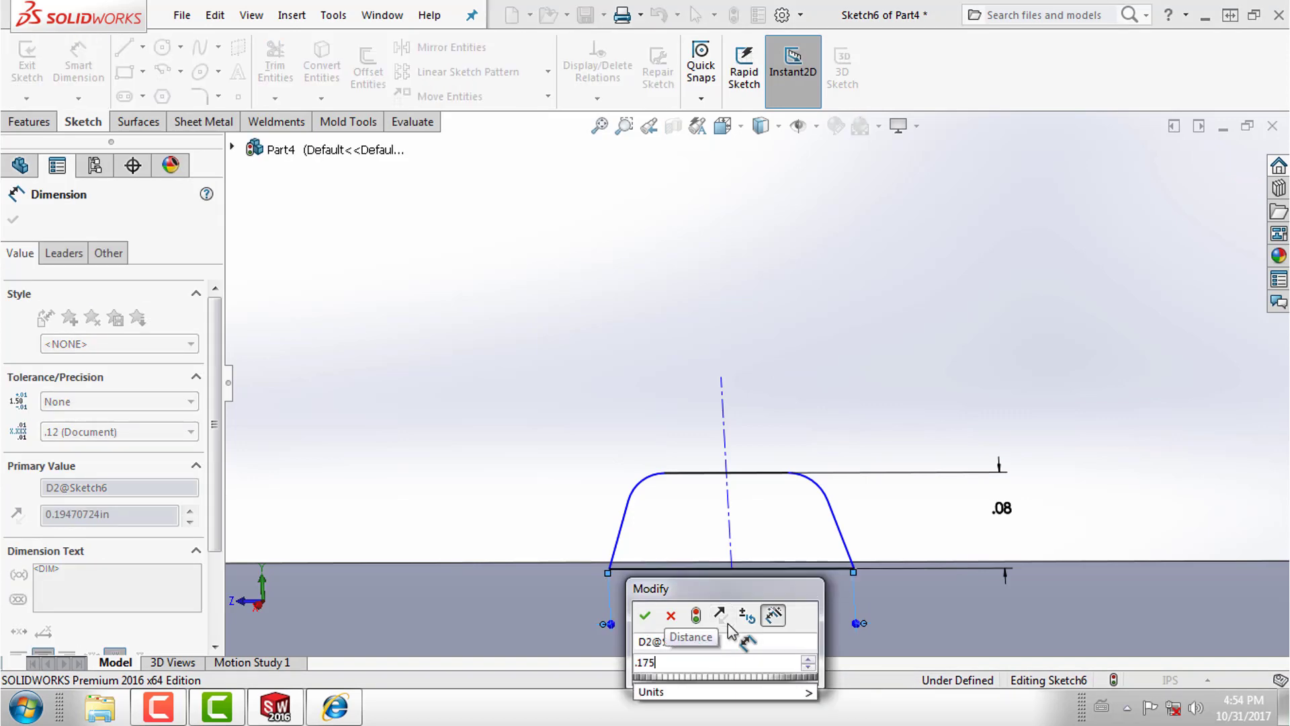
pyautogui.press('Return')
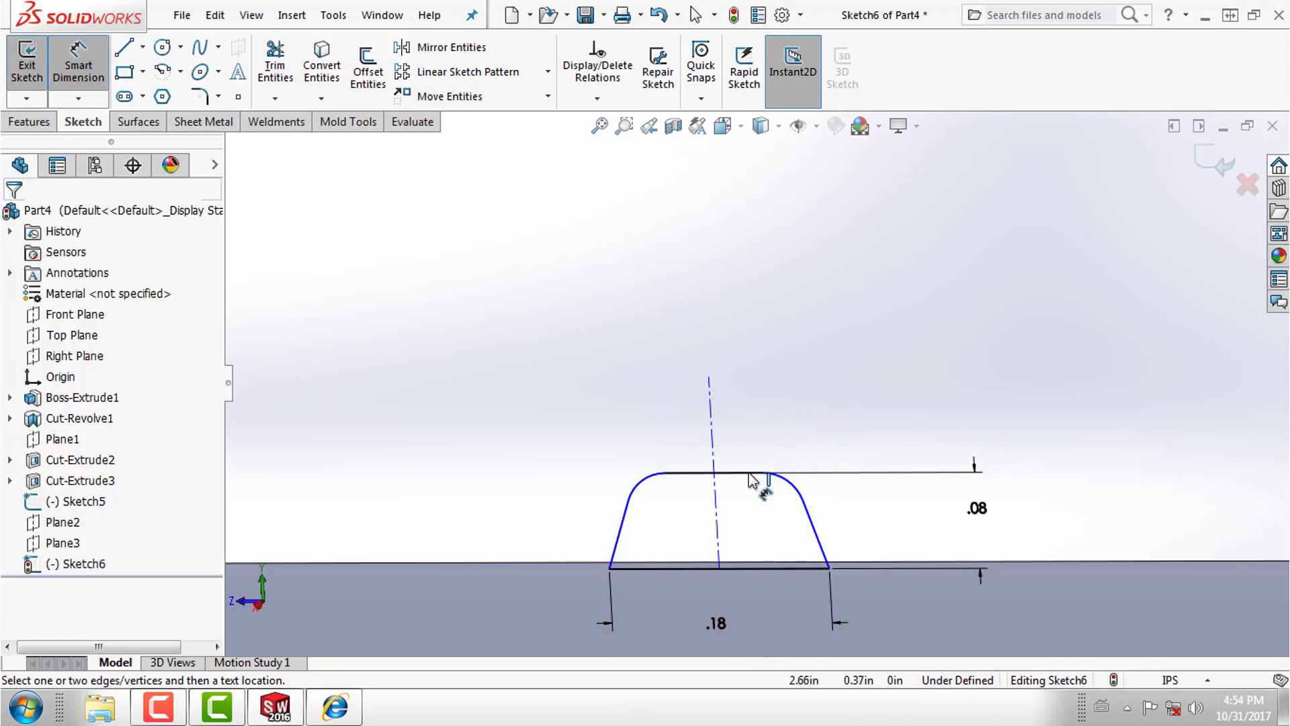
# Dimension the top flat to .031 in and the corner fillet to R.02.
pyautogui.click(743, 473)
pyautogui.click(742, 409)
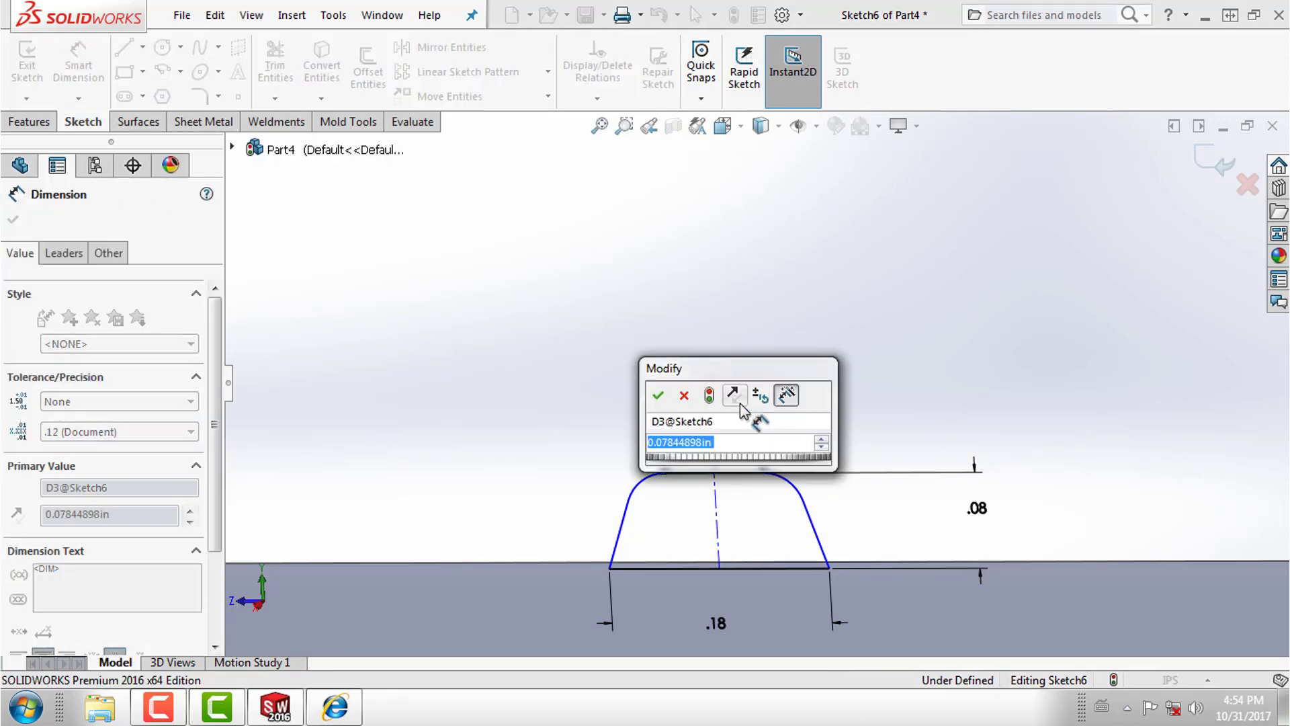
pyautogui.write('.031')
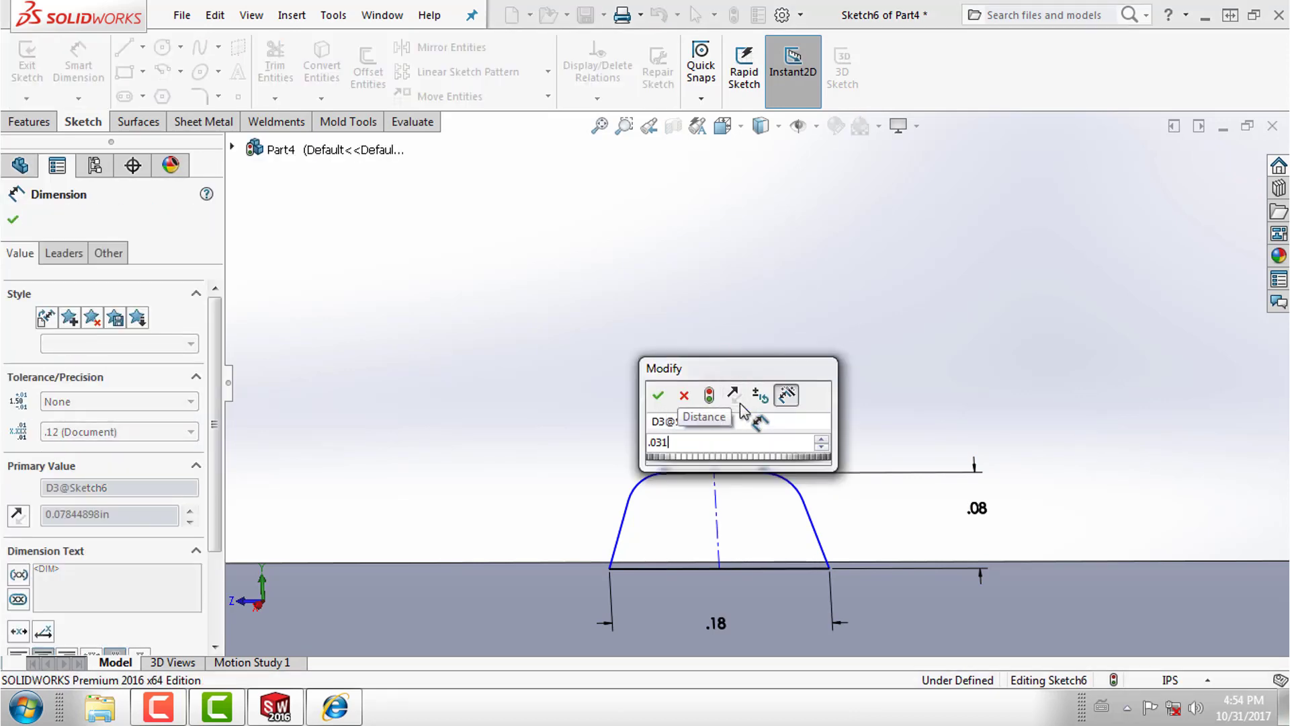
pyautogui.press('Return')
pyautogui.click(818, 428)
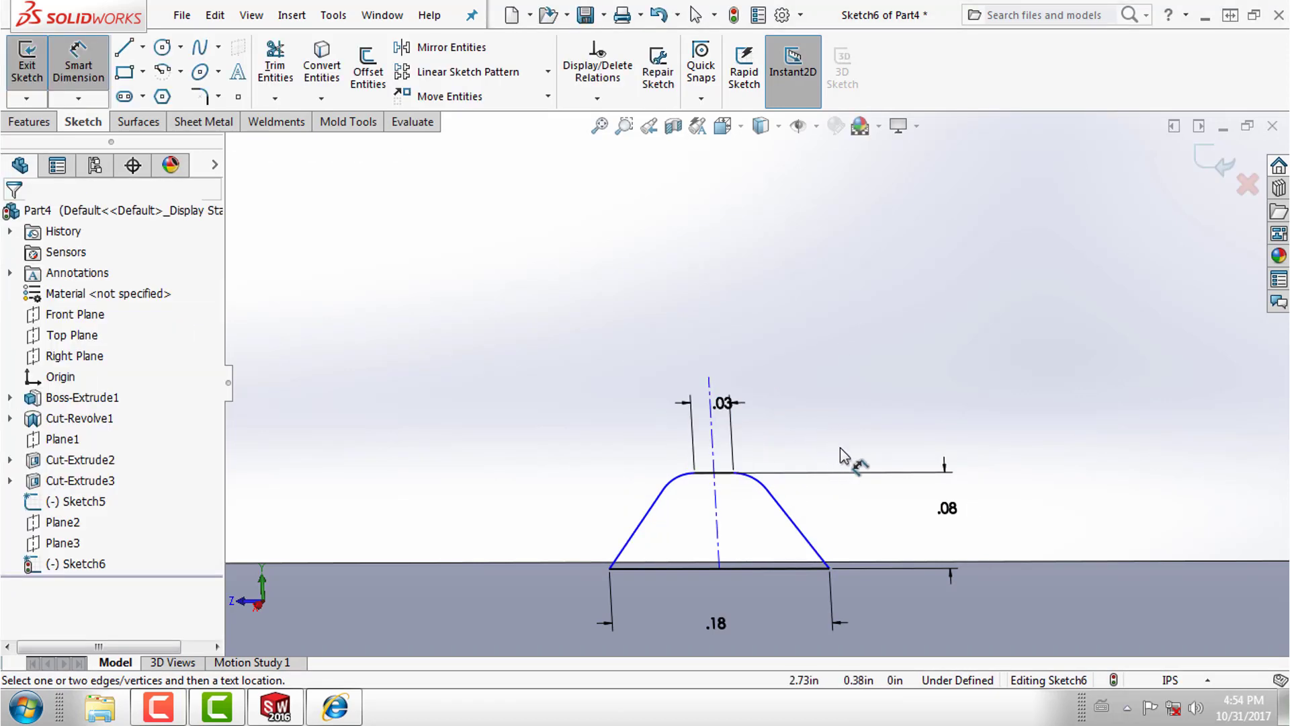
pyautogui.click(683, 485)
pyautogui.click(611, 445)
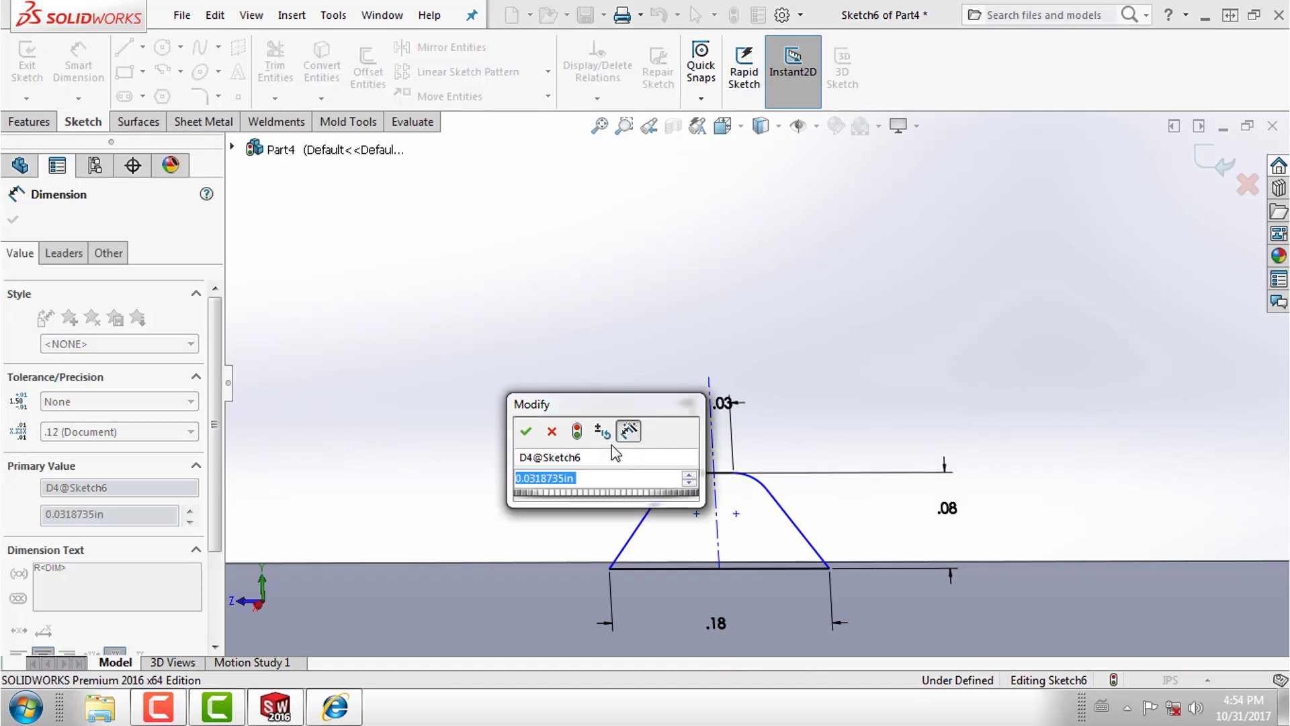
pyautogui.write('.03')
pyautogui.press('Return')
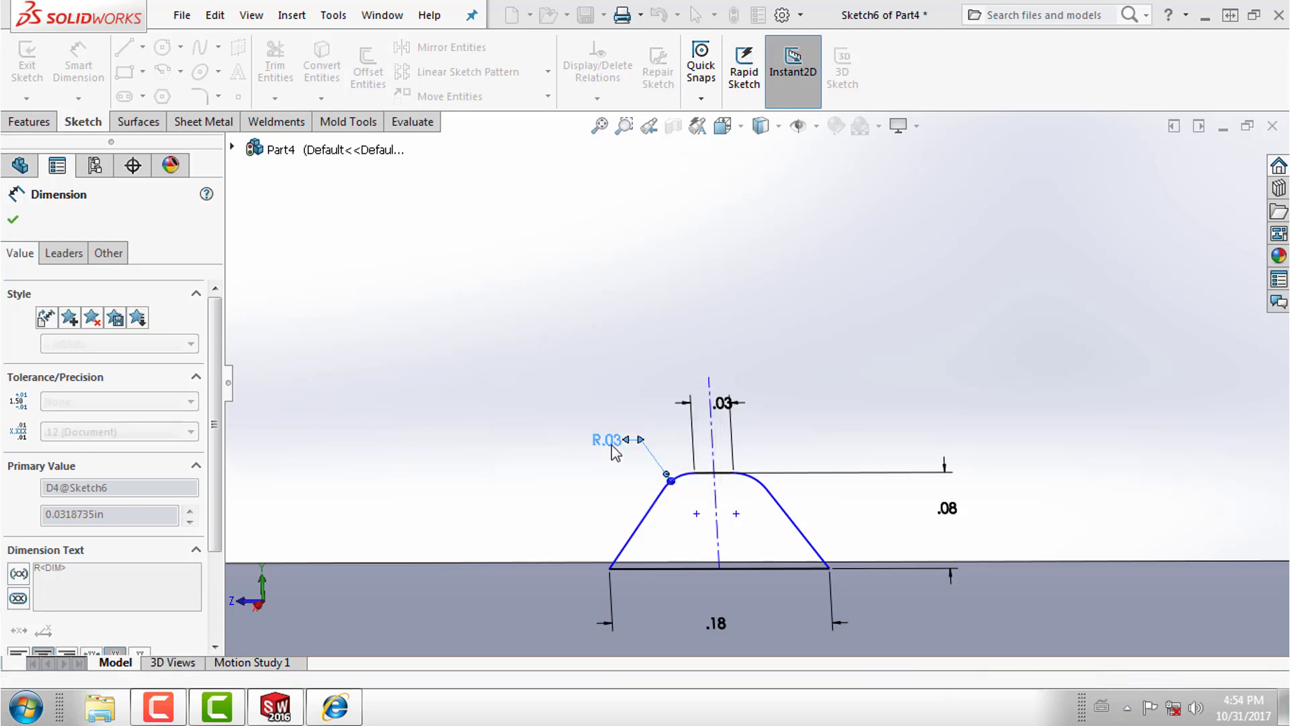
pyautogui.press('Escape')
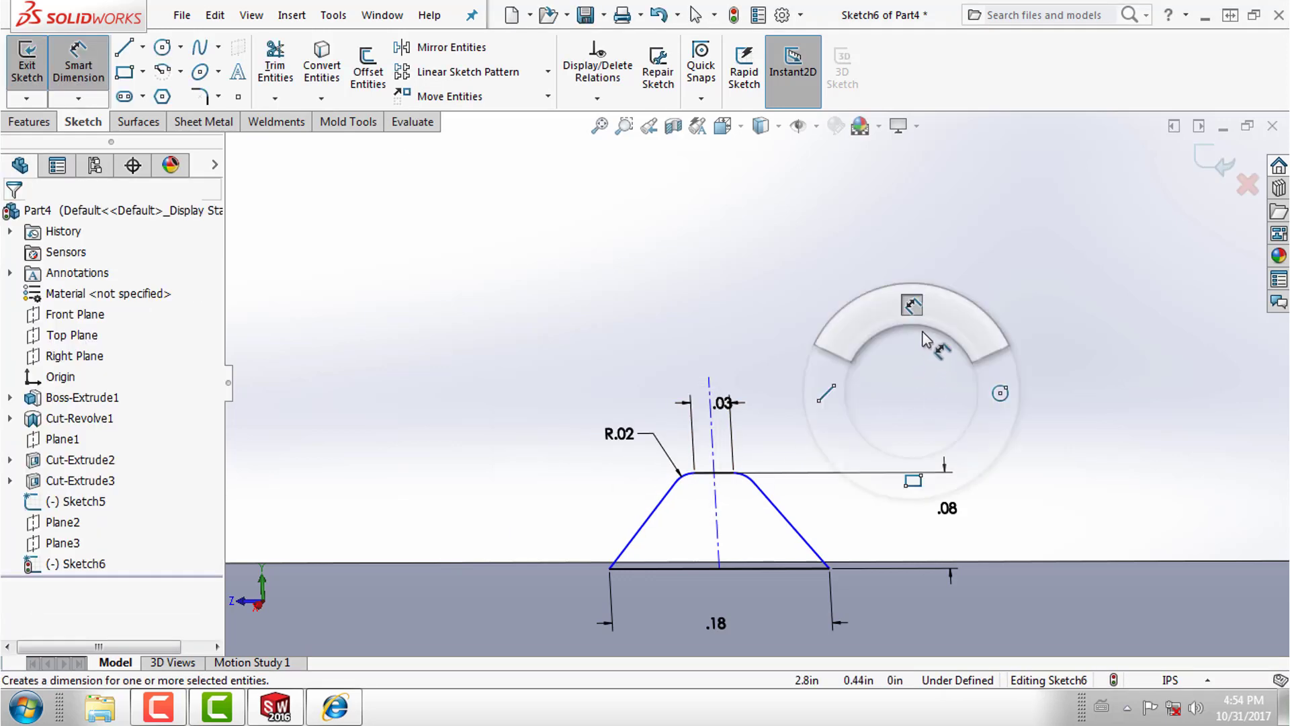
# Move the .03 top-flat dimension higher above the profile.
pyautogui.moveTo(917, 343); pyautogui.dragTo(933, 301, button='right')
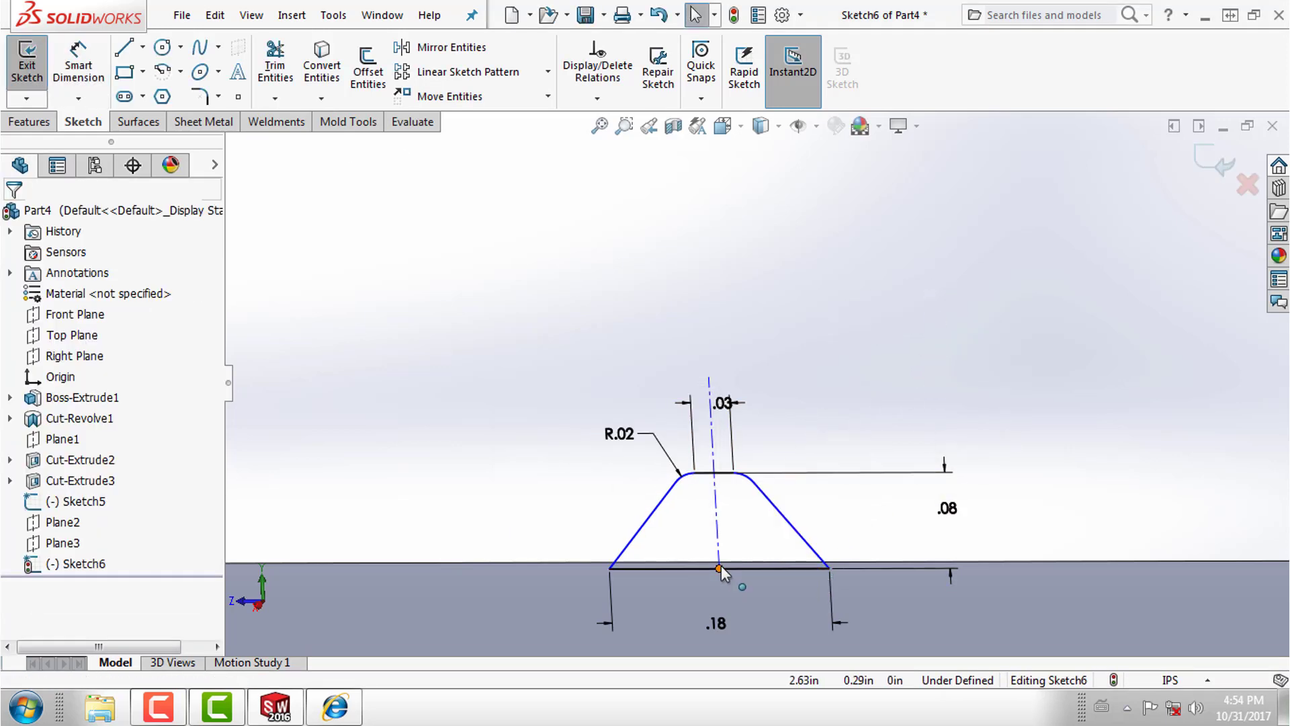
pyautogui.scroll(2, 833, 544)
pyautogui.scroll(2, 836, 546)
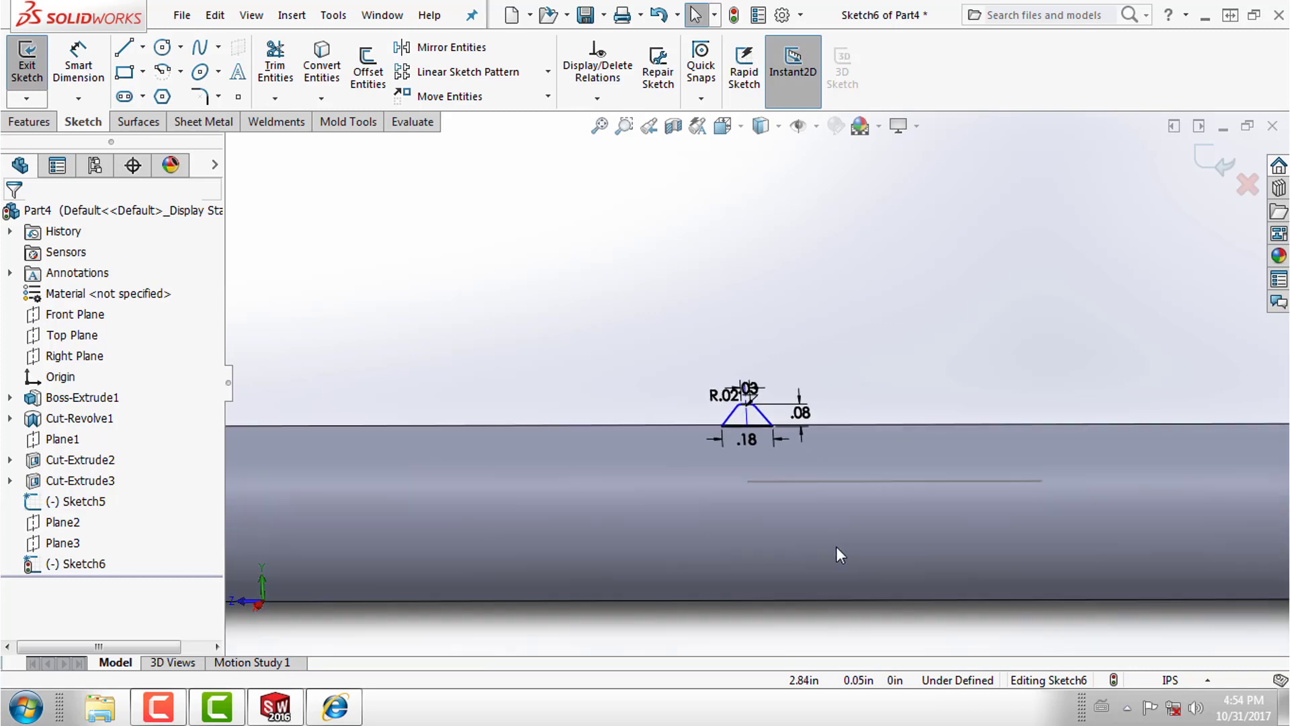
pyautogui.scroll(2, 836, 546)
pyautogui.scroll(1, 770, 422)
pyautogui.scroll(-2, 769, 423)
pyautogui.scroll(-2, 769, 442)
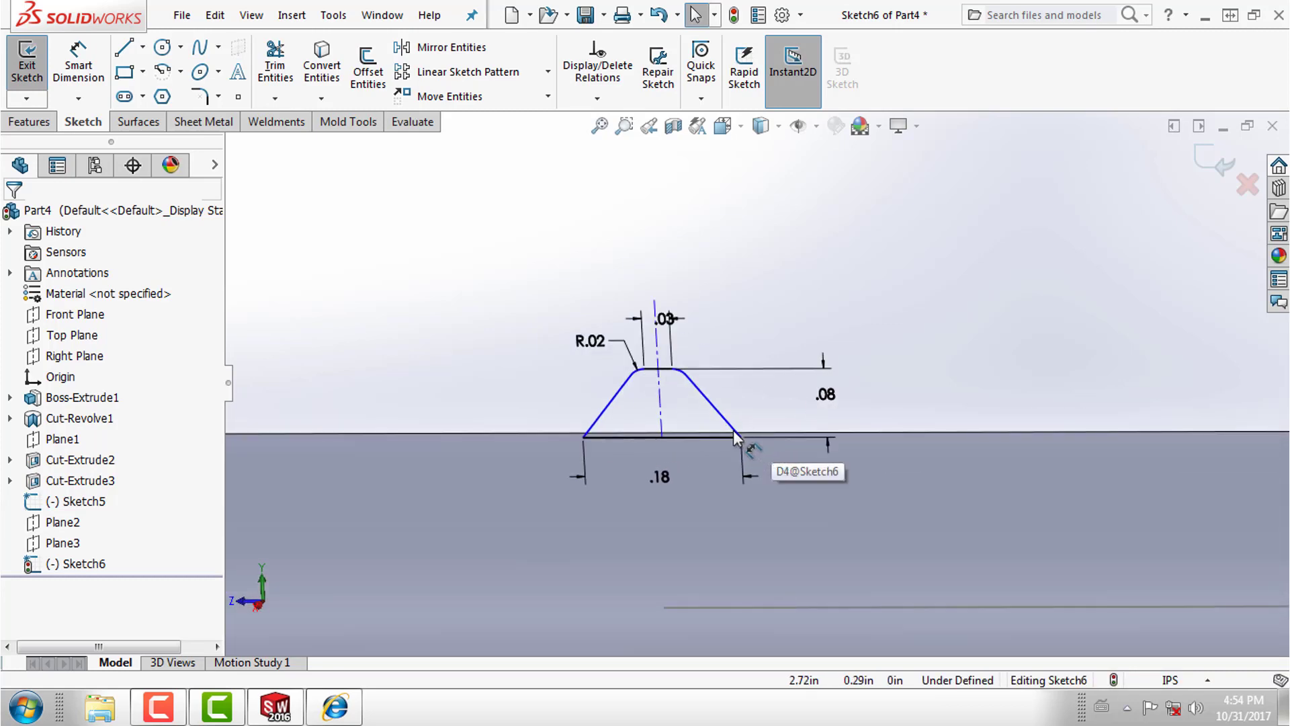
pyautogui.scroll(-1, 713, 470)
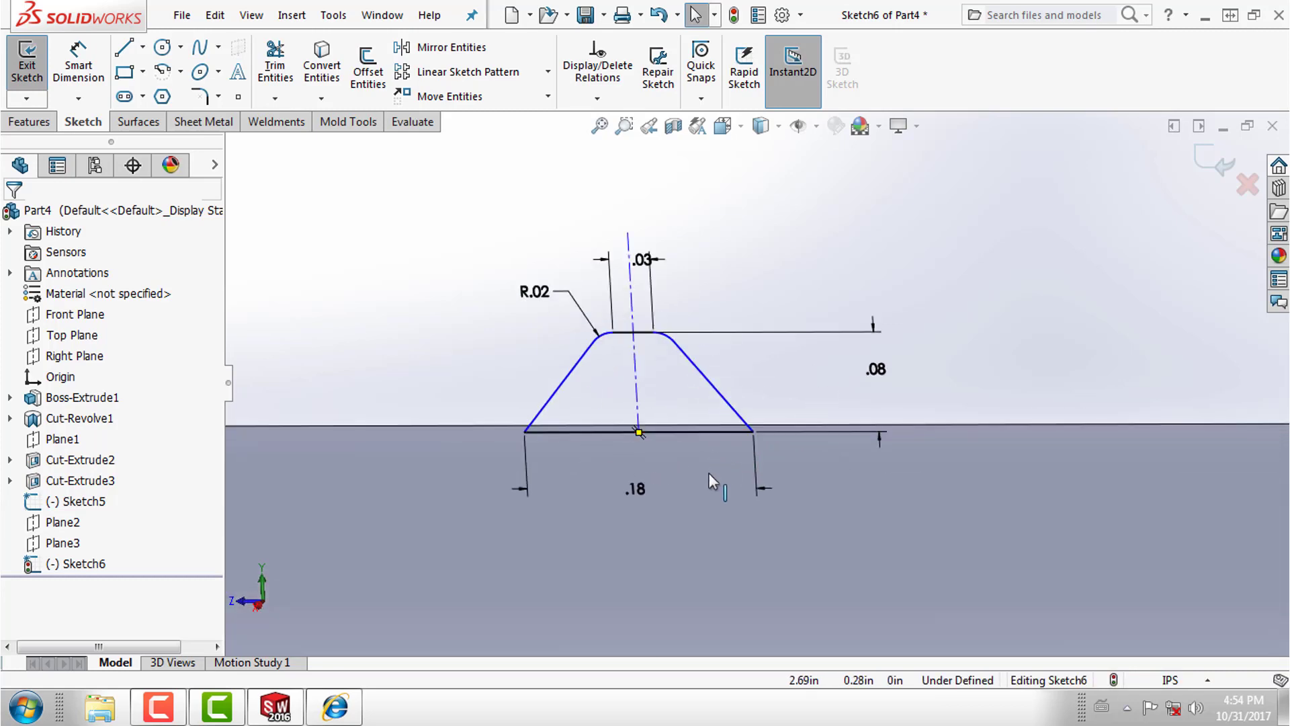
pyautogui.click(533, 490)
pyautogui.click(786, 284)
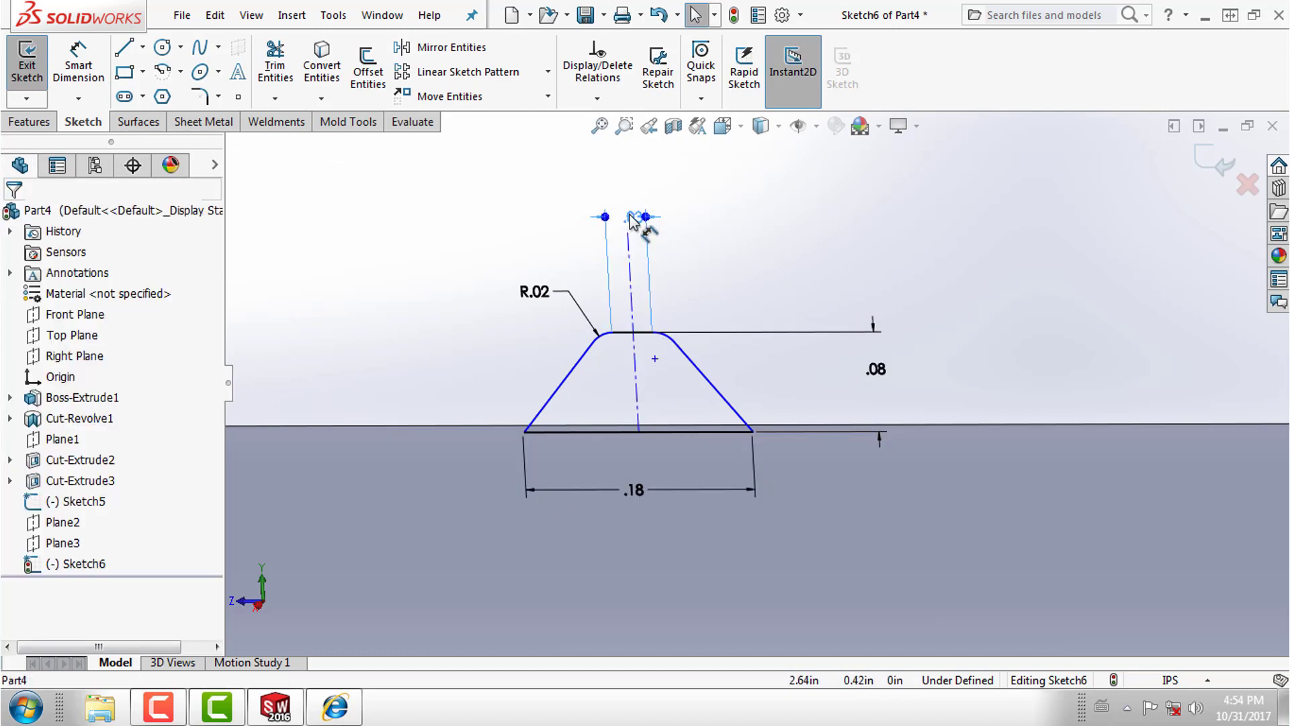
pyautogui.moveTo(642, 264); pyautogui.dragTo(638, 216)
pyautogui.click(729, 281)
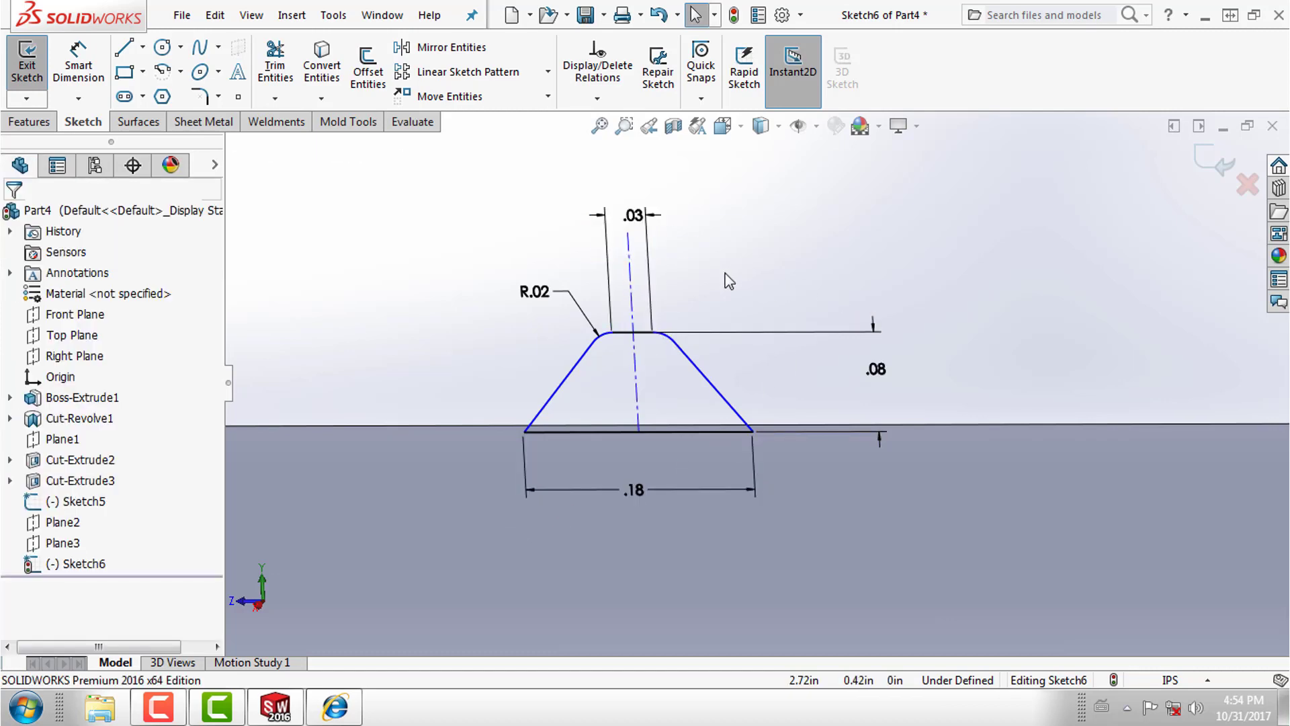
# Make the centerline perpendicular to the bottom line.
pyautogui.click(631, 279)
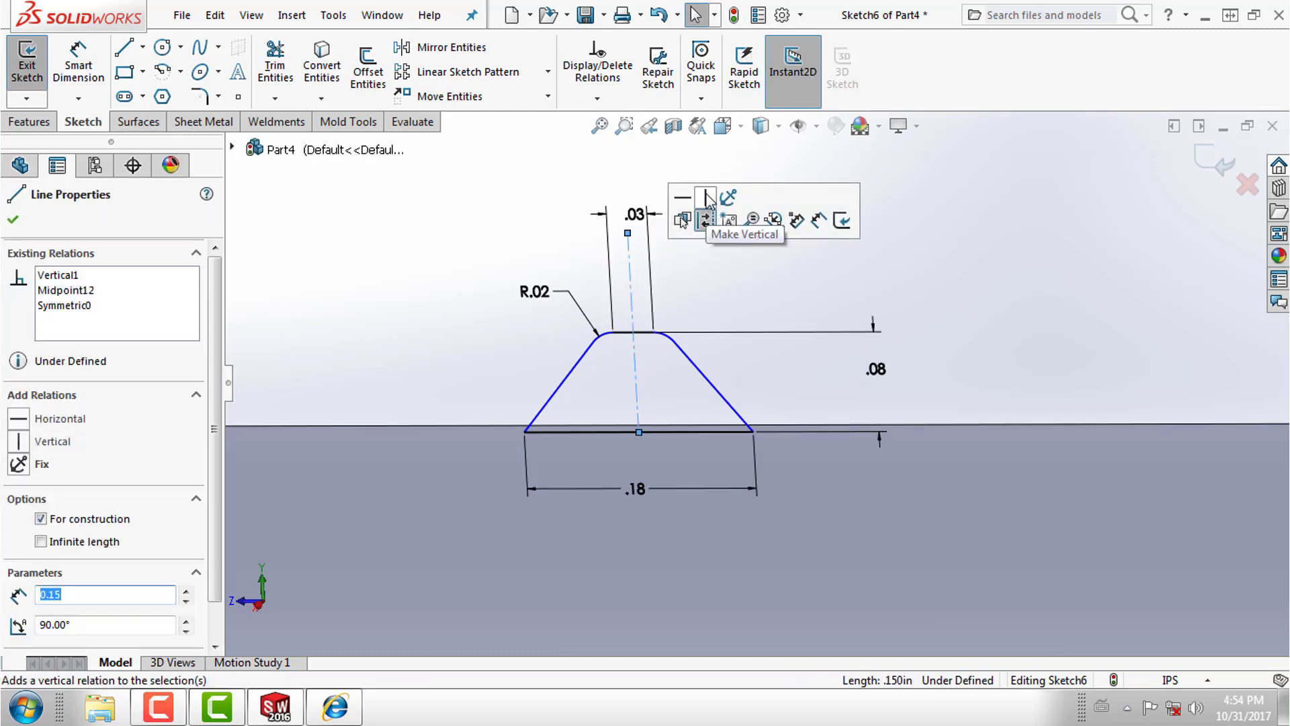
pyautogui.click(699, 275)
pyautogui.click(650, 267)
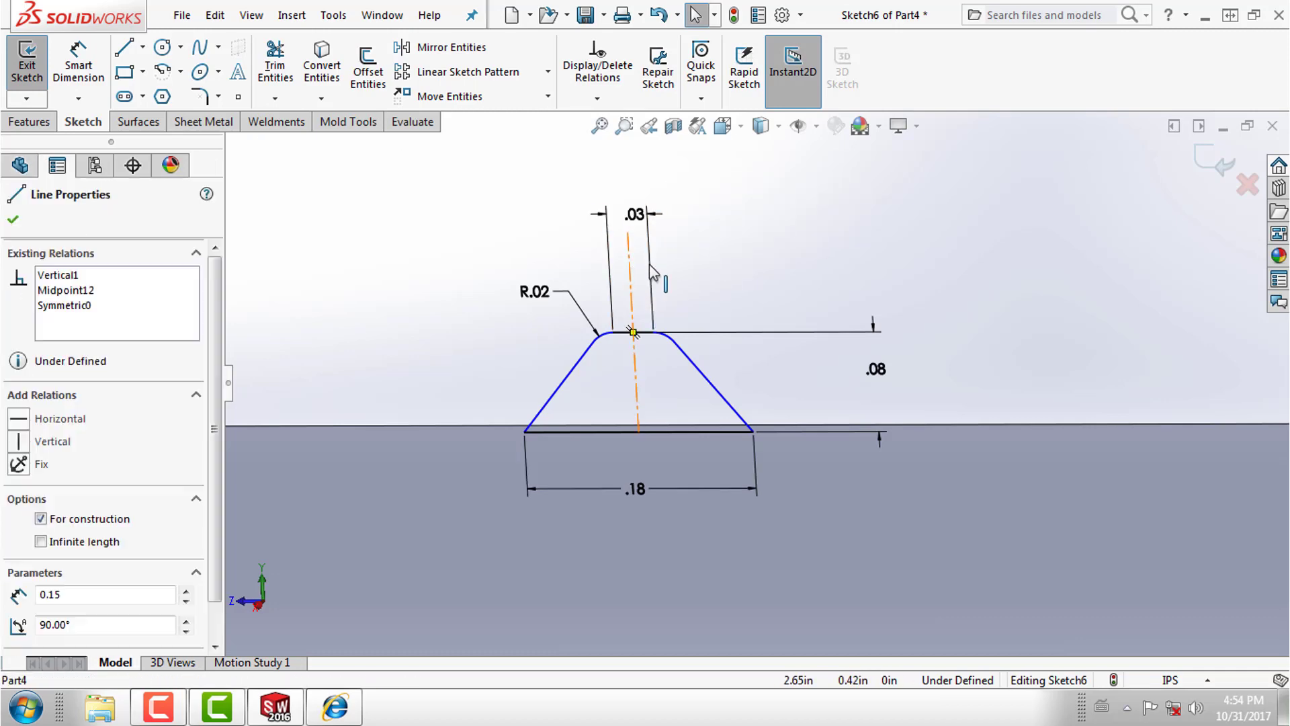
pyautogui.moveTo(650, 267); pyautogui.dragTo(656, 273)
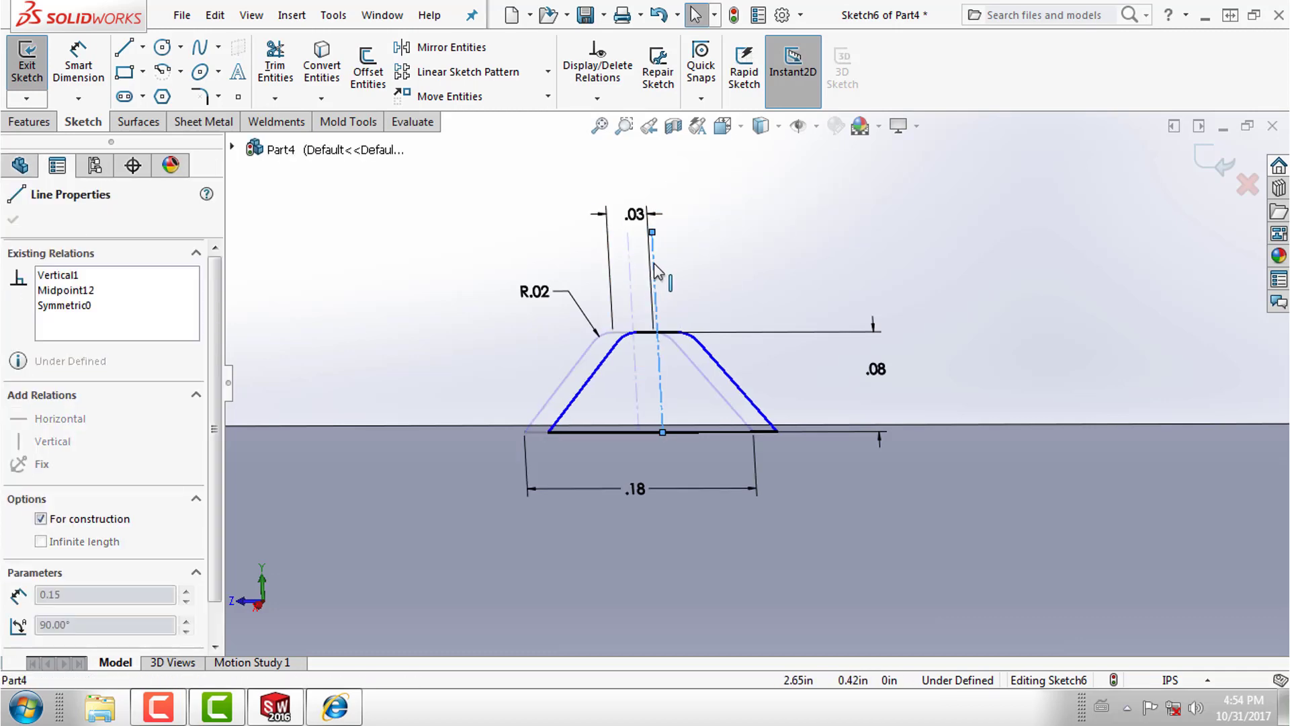
pyautogui.click(712, 296)
pyautogui.click(640, 403)
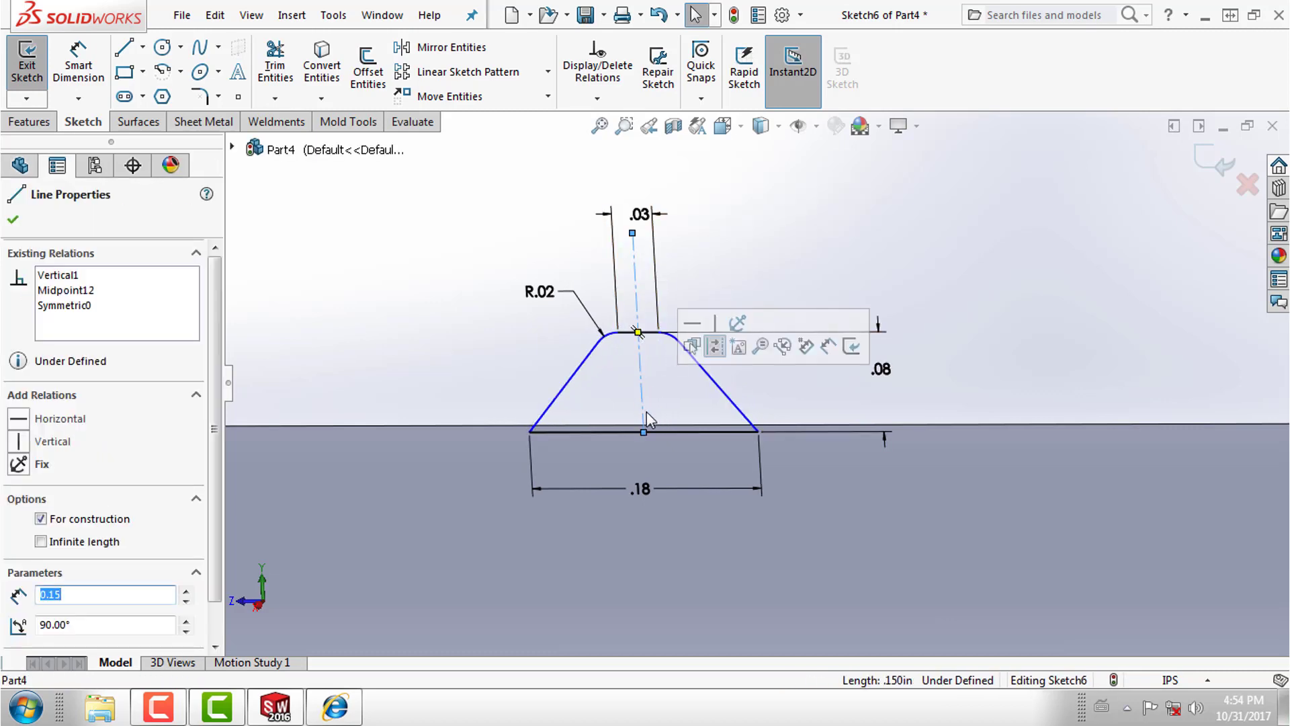
pyautogui.keyDown('ctrl'); pyautogui.click(656, 433); pyautogui.keyUp('ctrl')
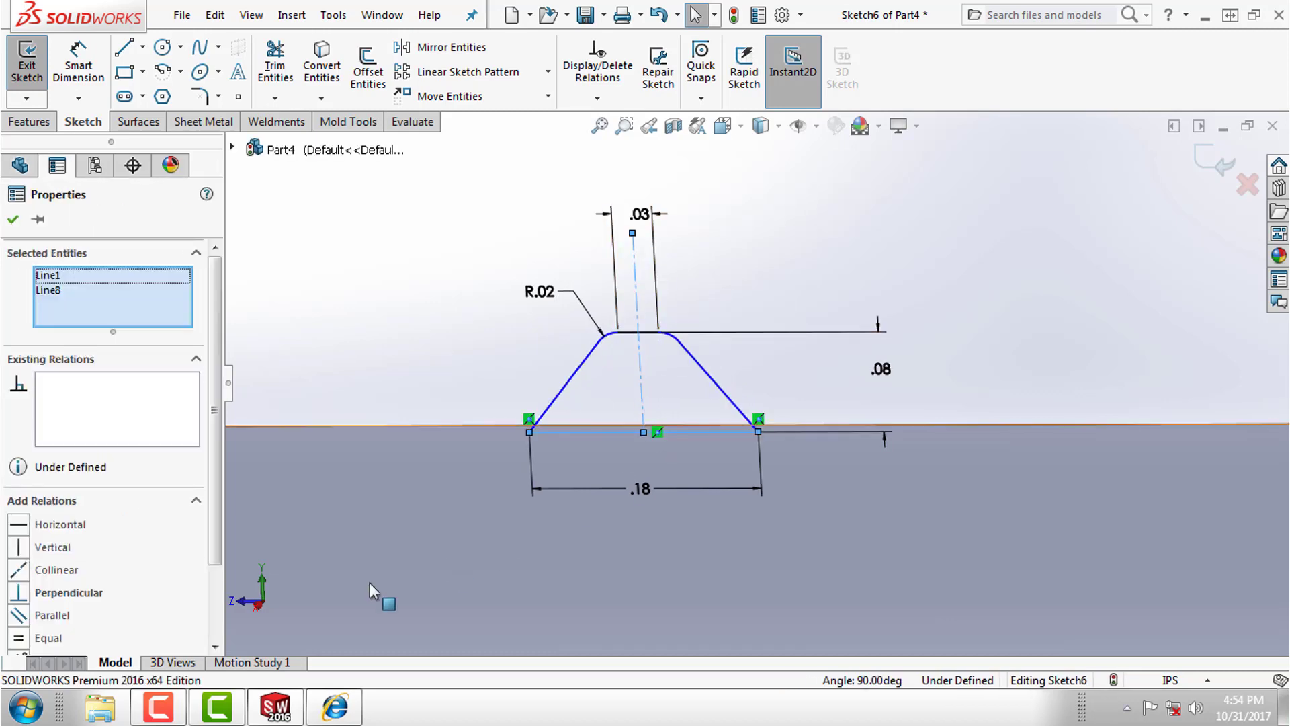
pyautogui.click(46, 596)
pyautogui.click(764, 363)
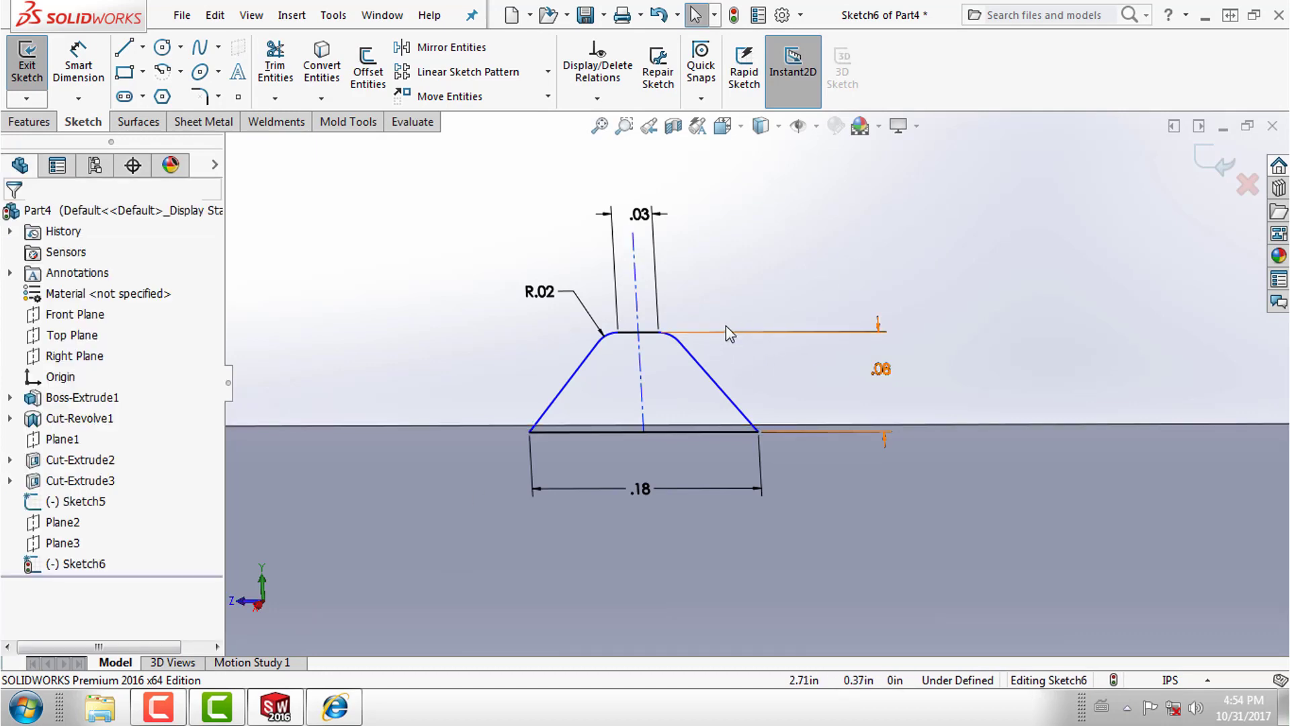
# Move the .08 height dimension beside the profile and make the sloped sides equal.
pyautogui.click(882, 332)
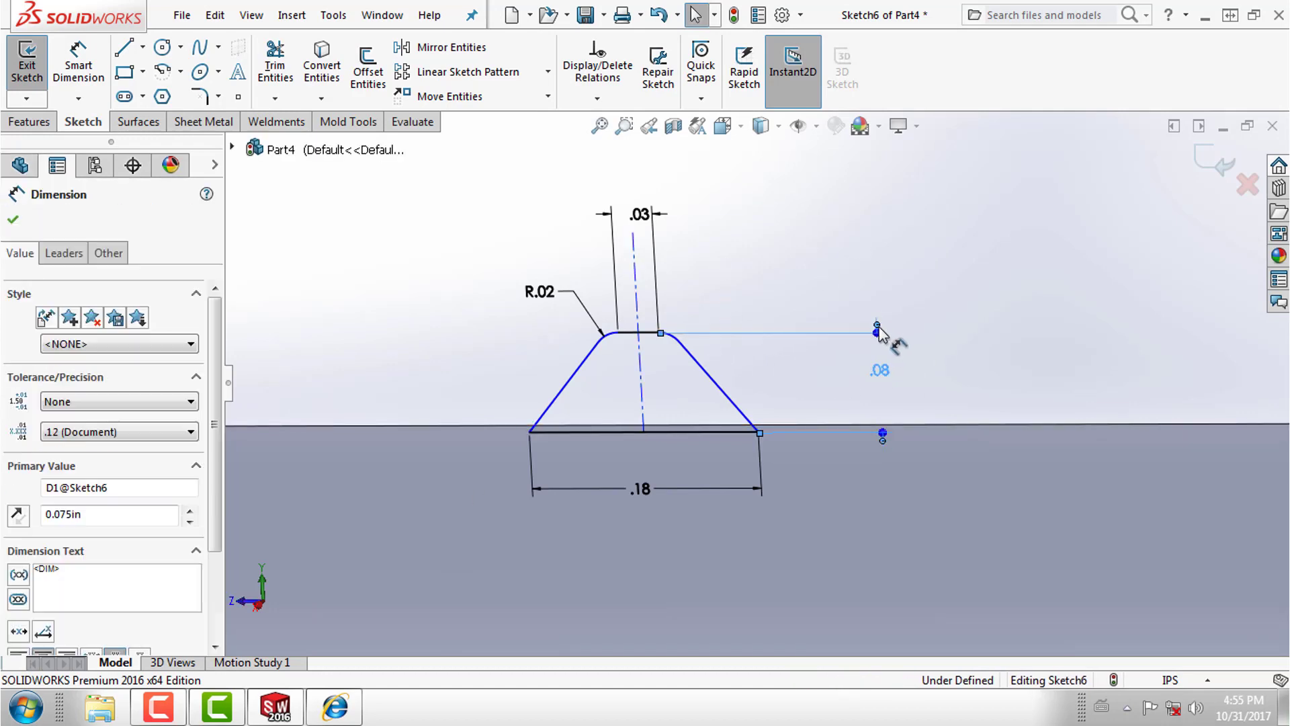
pyautogui.click(892, 353)
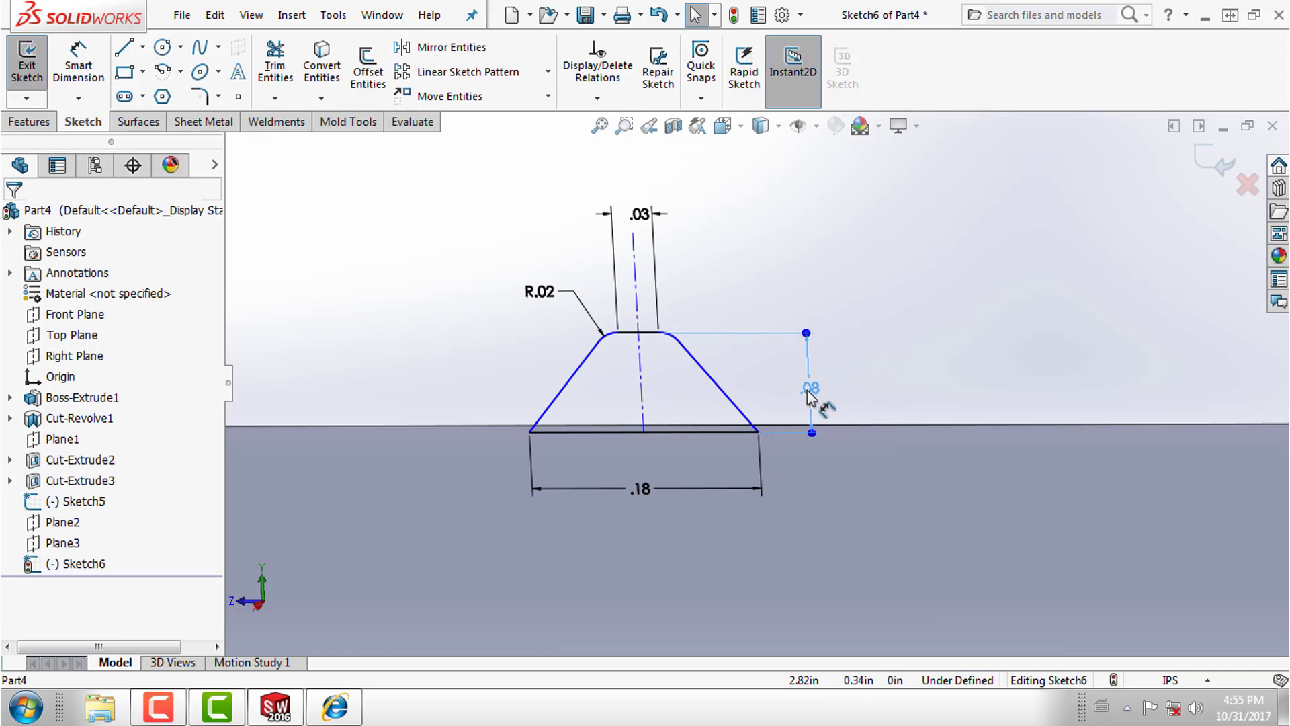
pyautogui.click(803, 390)
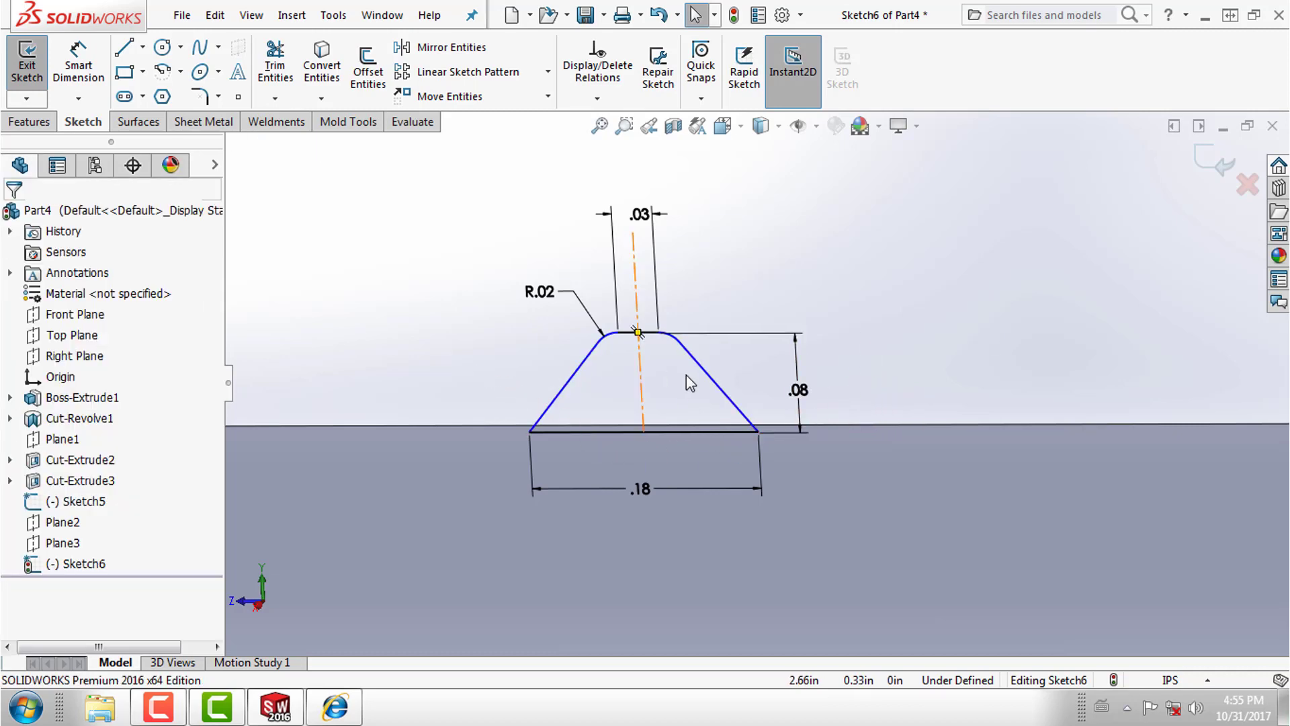
pyautogui.click(565, 388)
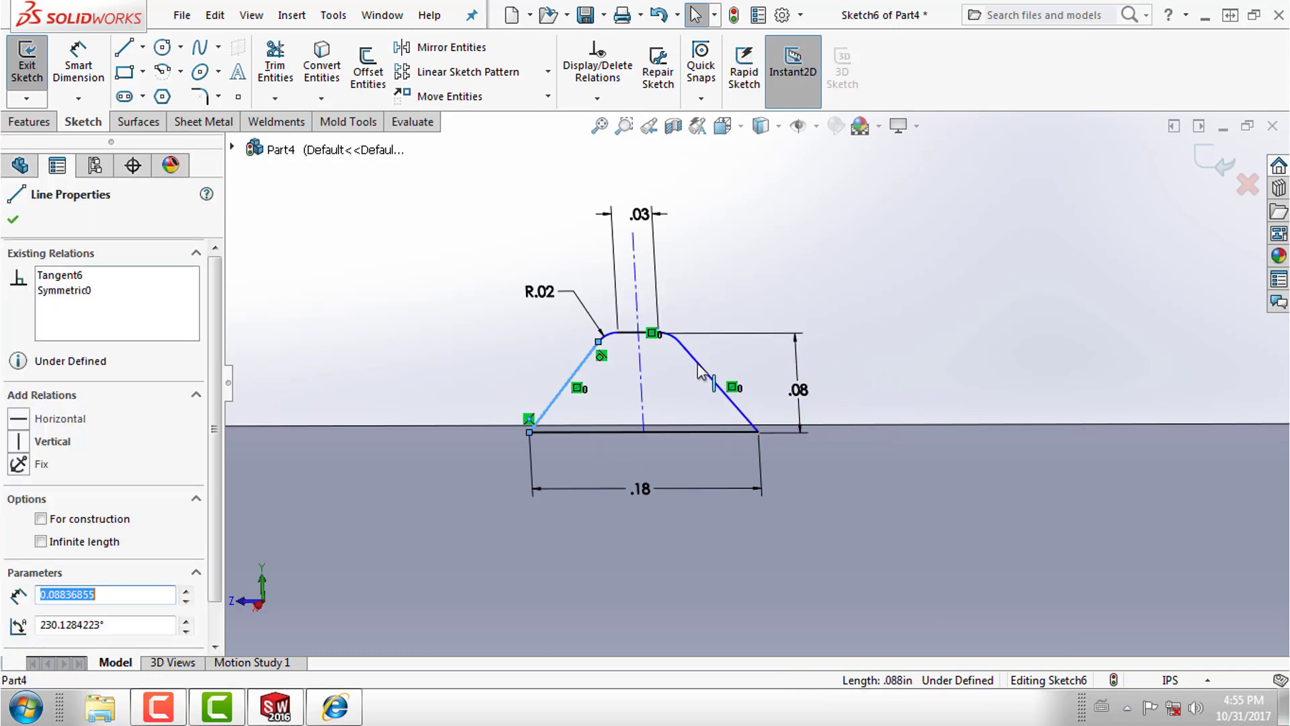
pyautogui.keyDown('ctrl'); pyautogui.click(714, 384); pyautogui.keyUp('ctrl')
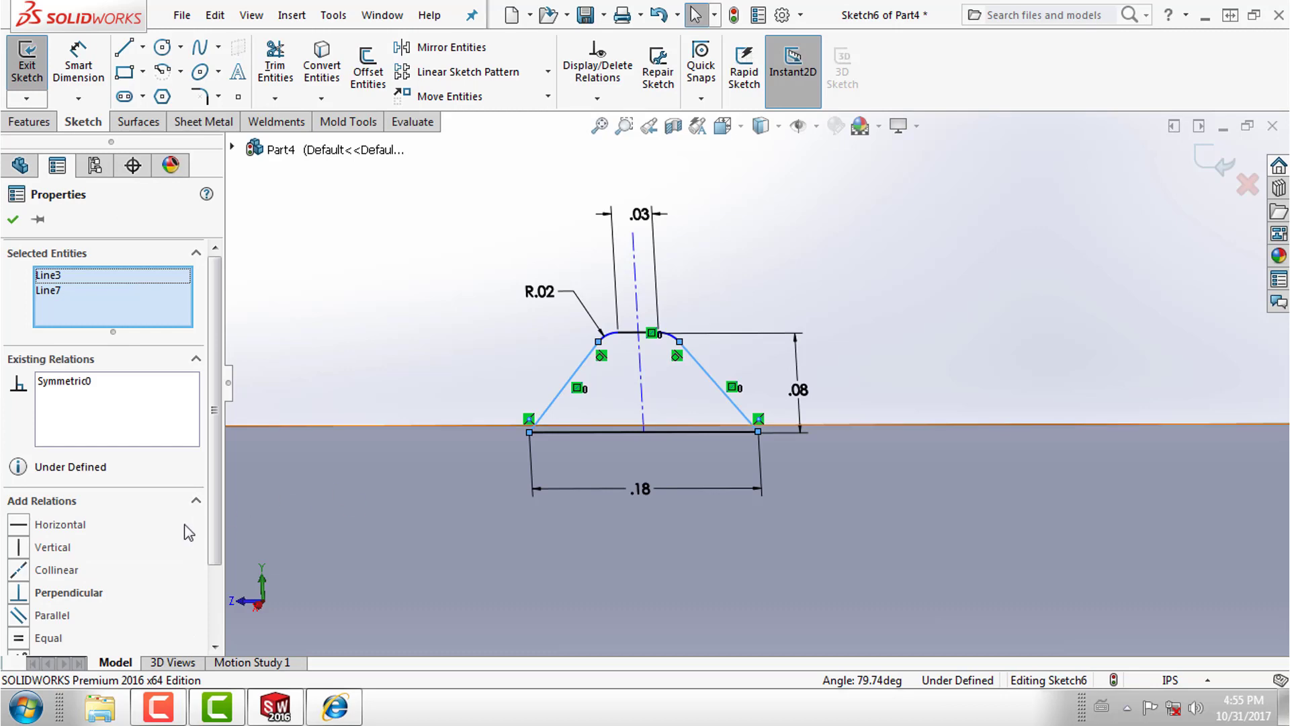
pyautogui.click(50, 637)
pyautogui.click(937, 326)
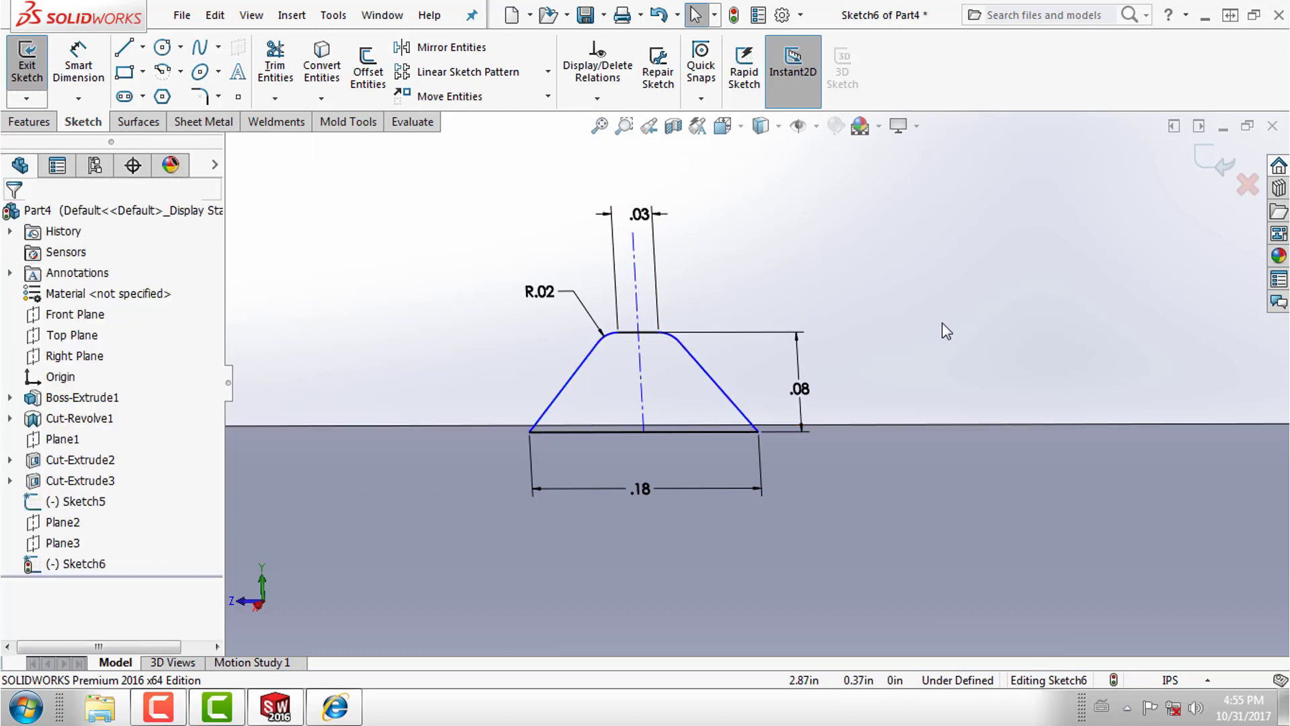
# Start a centerline-to-bottom-corner distance dimension, then cancel it.
pyautogui.moveTo(937, 319); pyautogui.dragTo(945, 270, button='right')
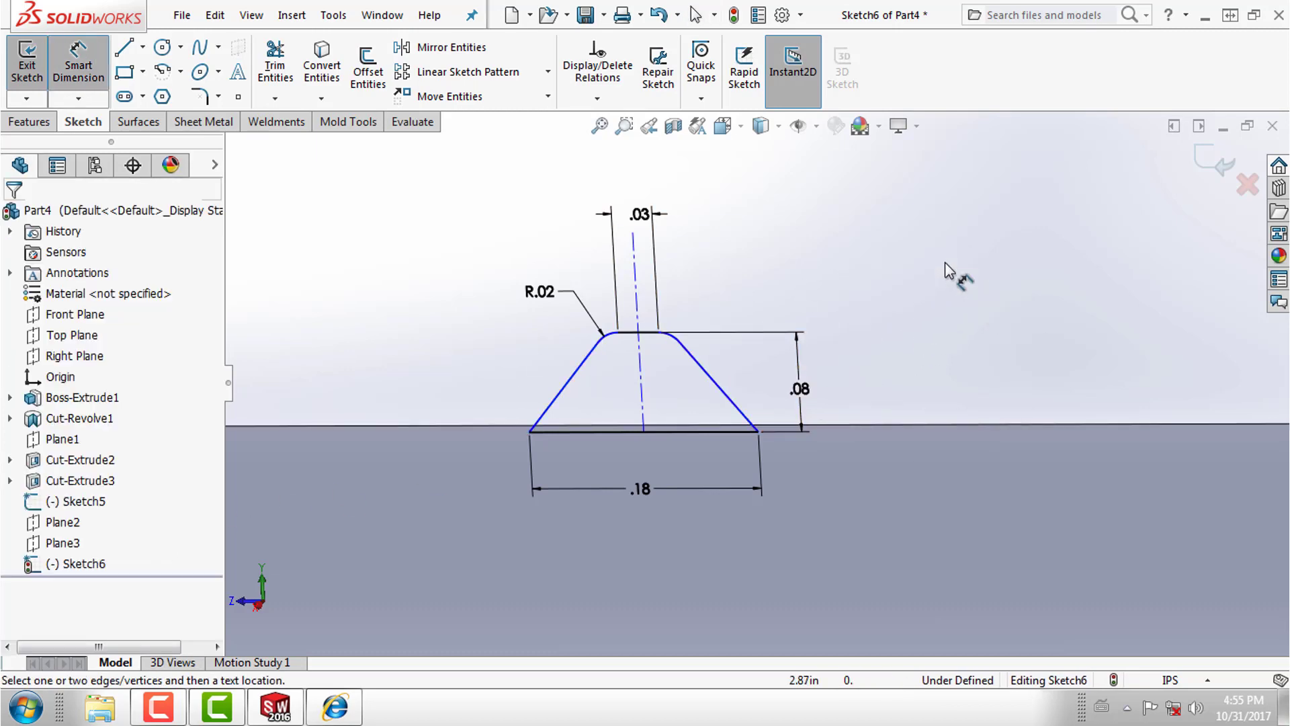
pyautogui.click(644, 423)
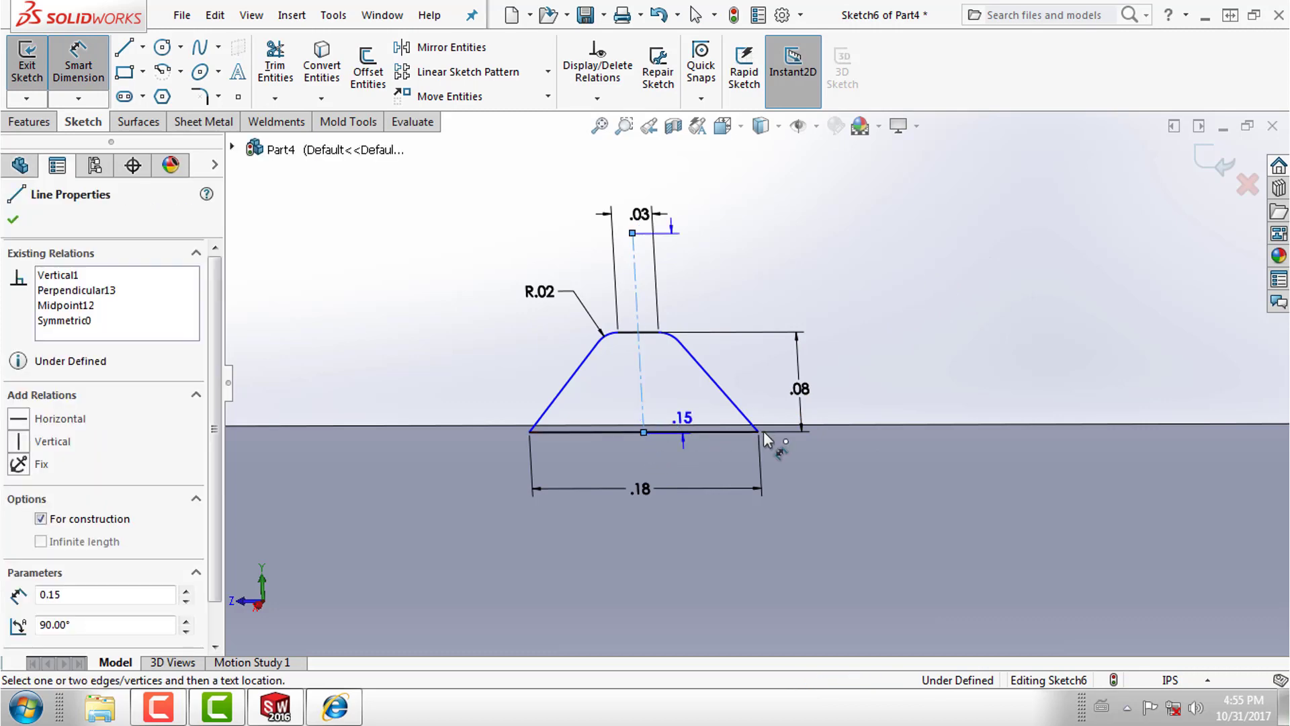
pyautogui.click(758, 431)
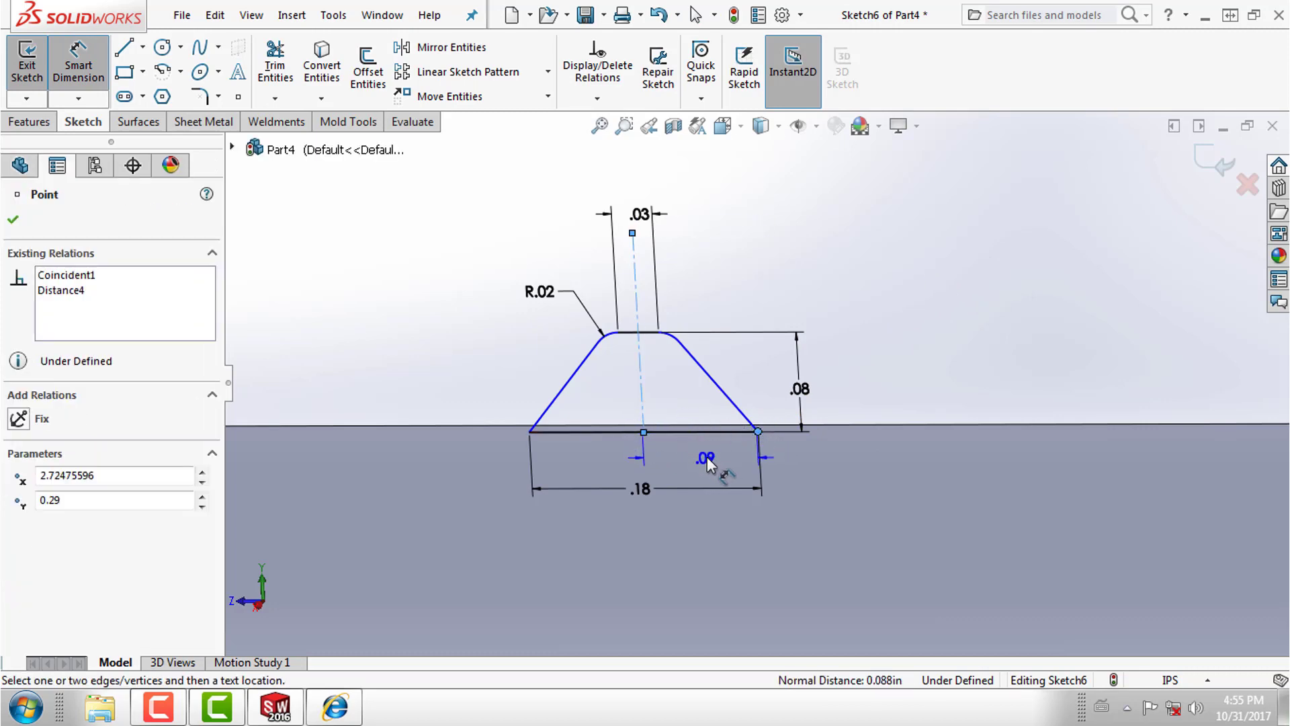
pyautogui.press('Escape')
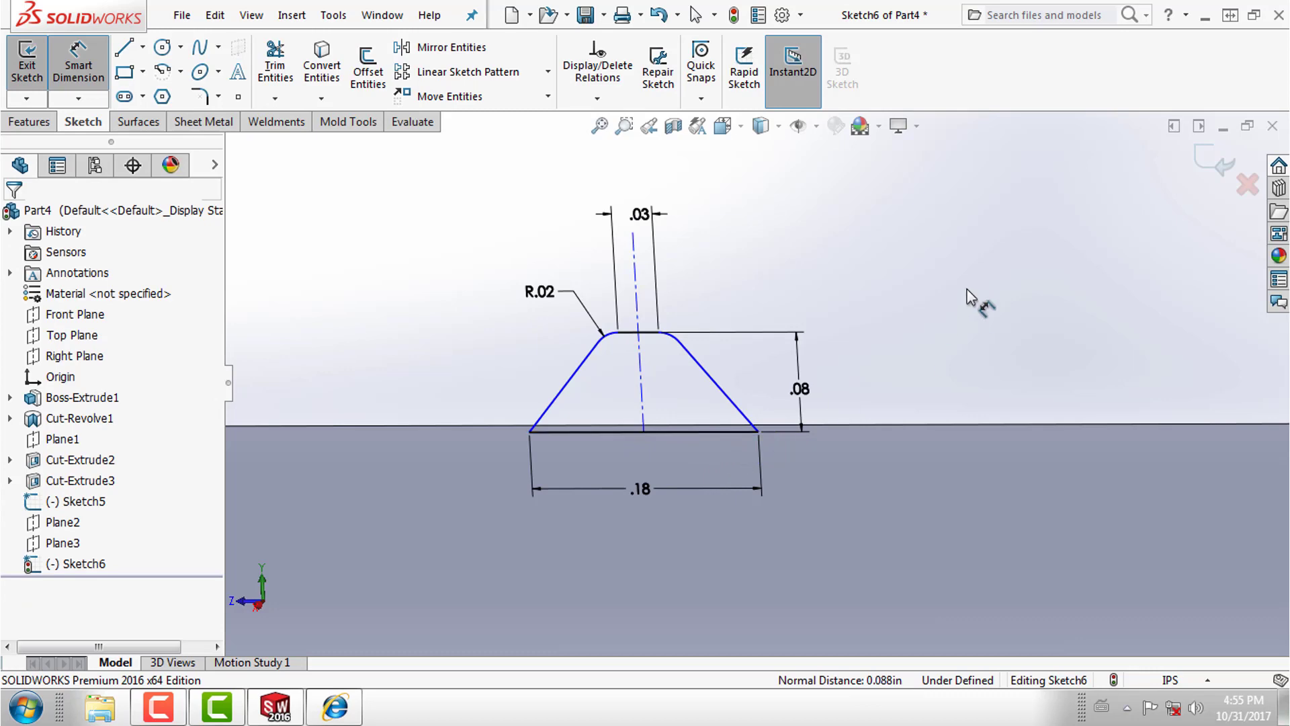
pyautogui.press('Escape')
pyautogui.scroll(1, 651, 421)
pyautogui.scroll(1, 715, 405)
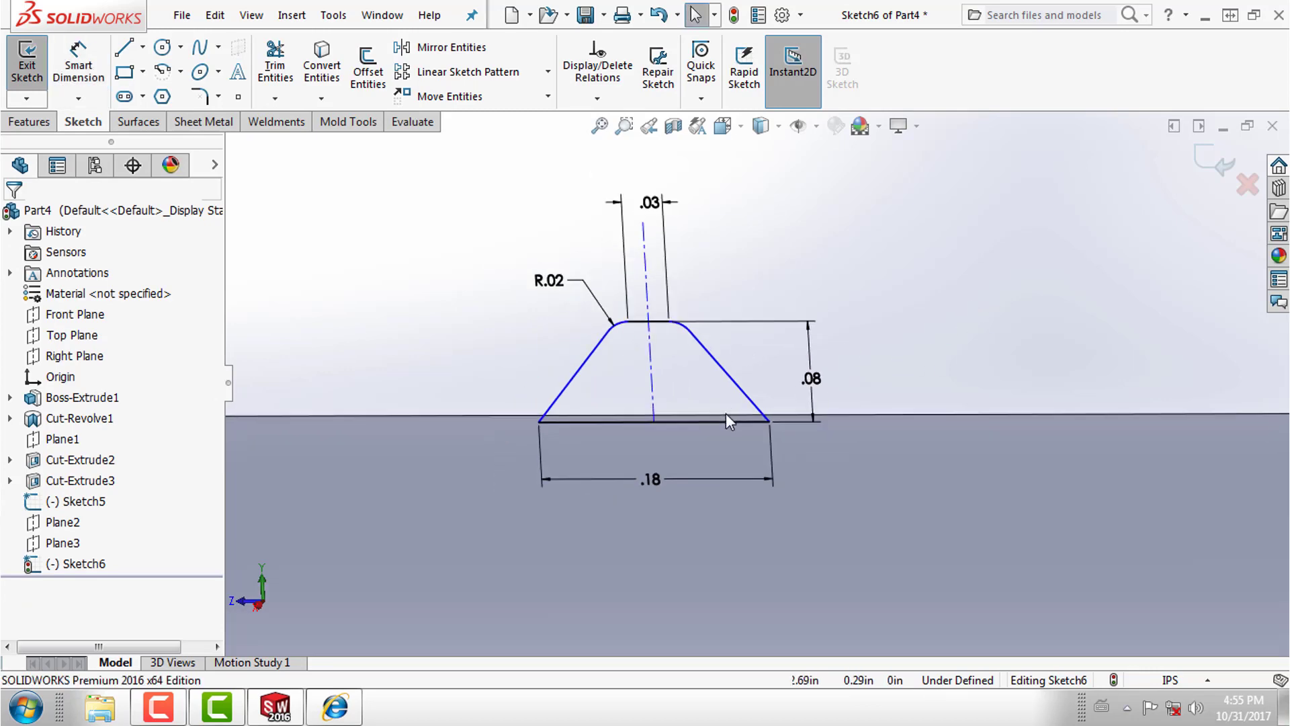
pyautogui.scroll(1, 726, 413)
pyautogui.scroll(1, 791, 420)
pyautogui.scroll(1, 870, 430)
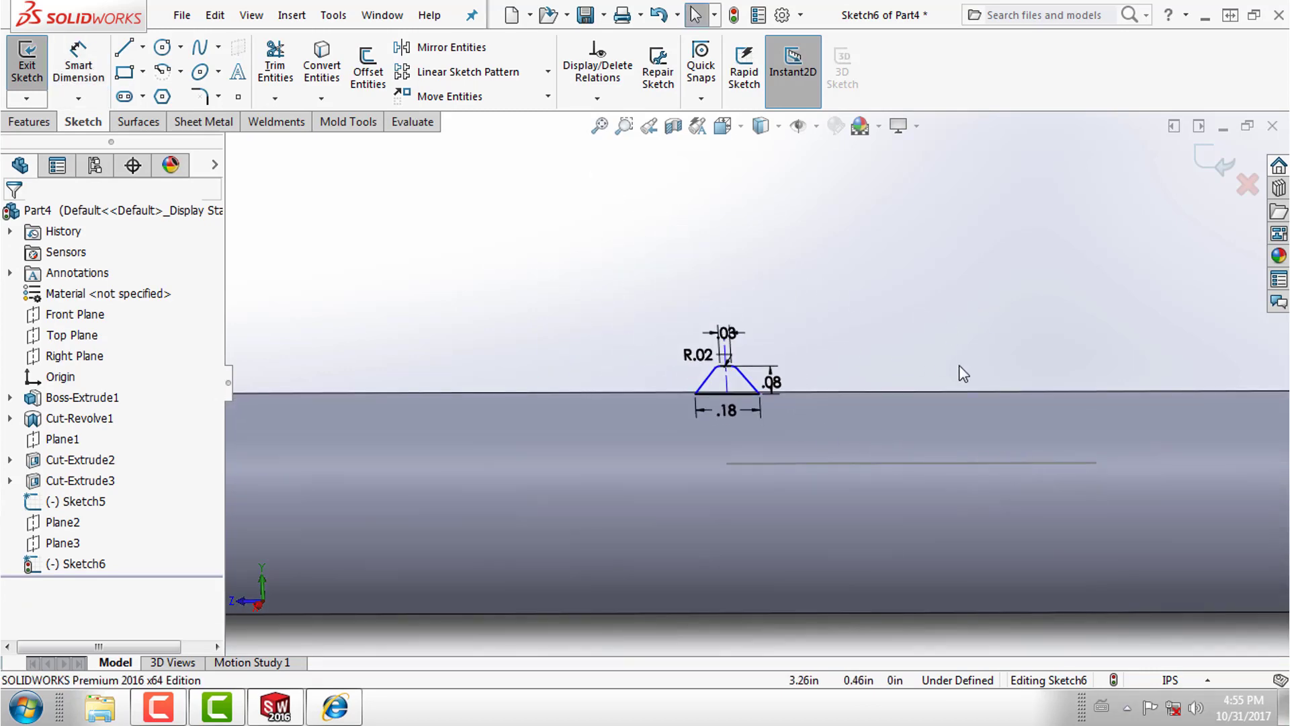
# Exit the thread profile sketch and start a new sketch on Plane2.
pyautogui.click(1213, 161)
pyautogui.scroll(-1, 720, 418)
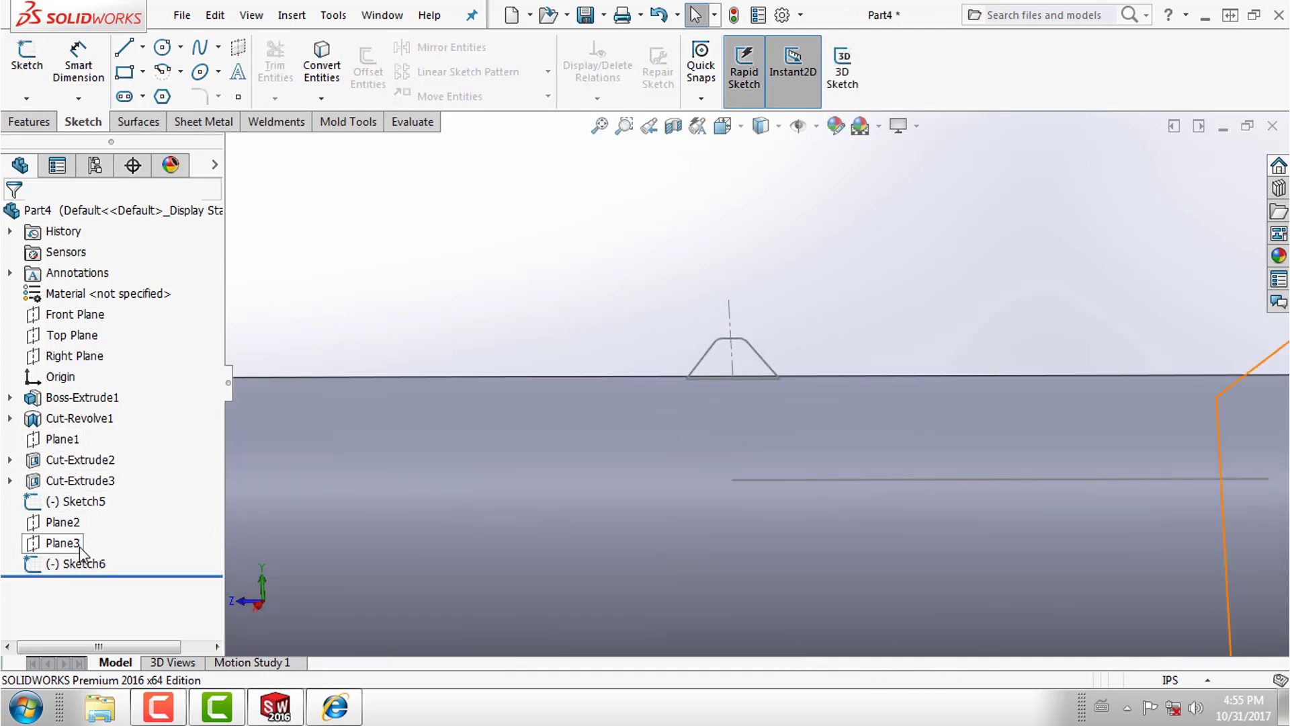
pyautogui.click(63, 522)
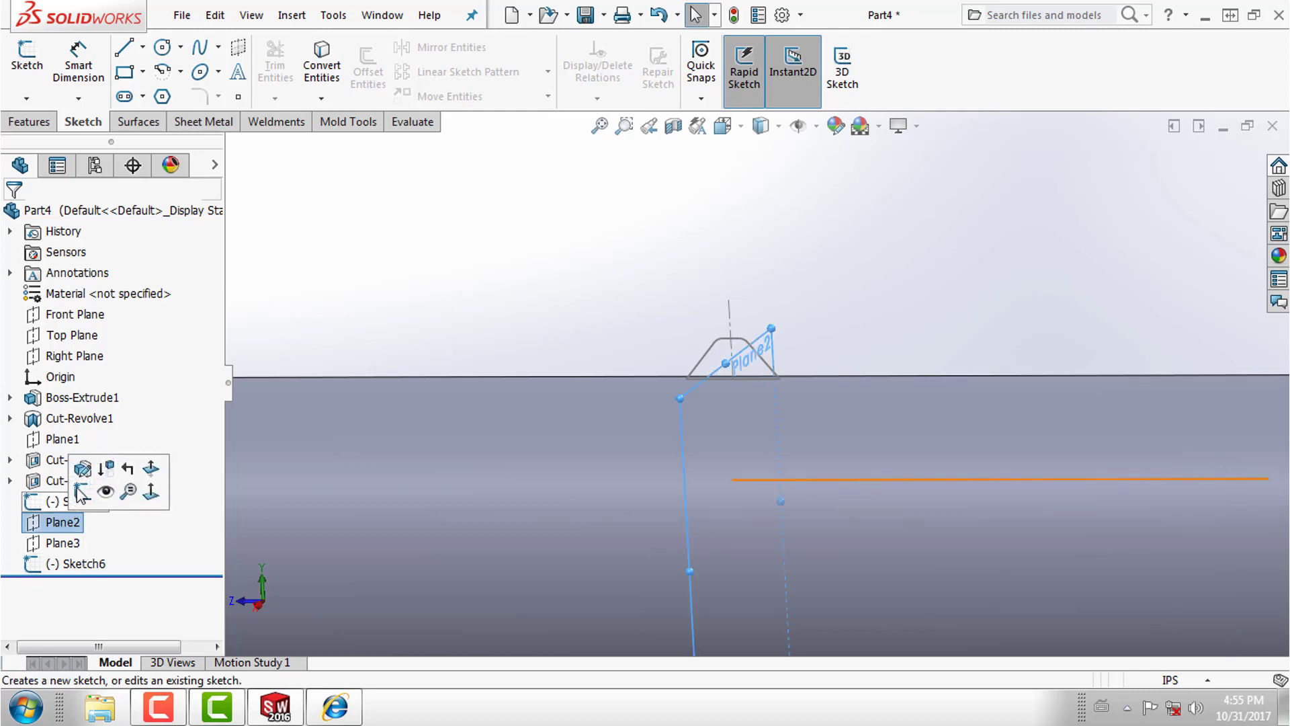
pyautogui.click(84, 495)
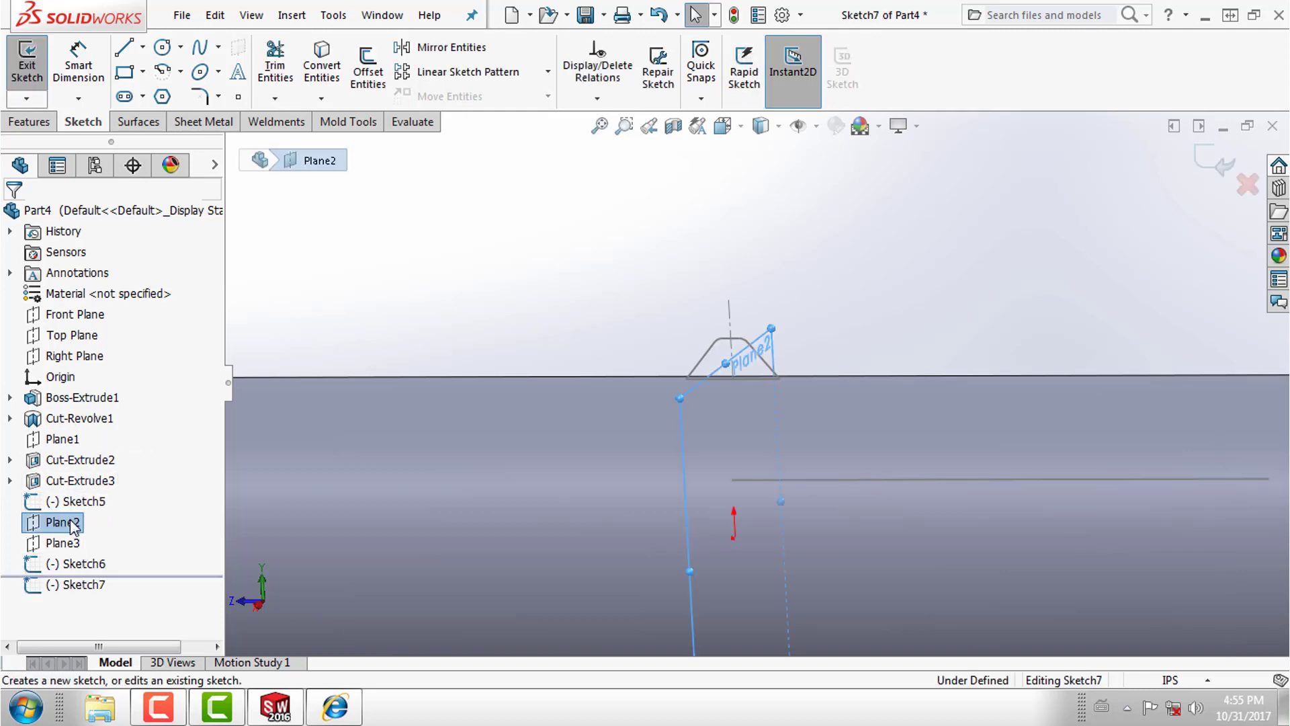
pyautogui.scroll(3, 677, 553)
pyautogui.scroll(3, 692, 558)
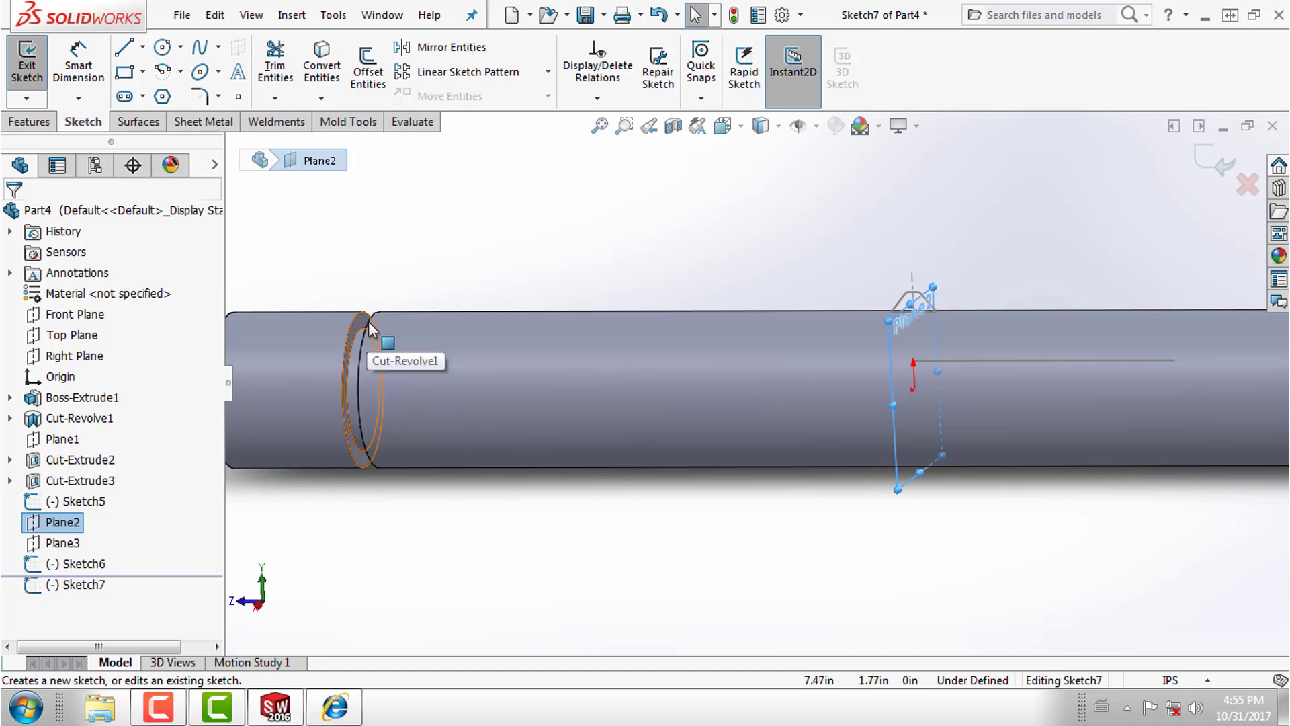
pyautogui.scroll(-3, 374, 337)
pyautogui.scroll(-1, 434, 402)
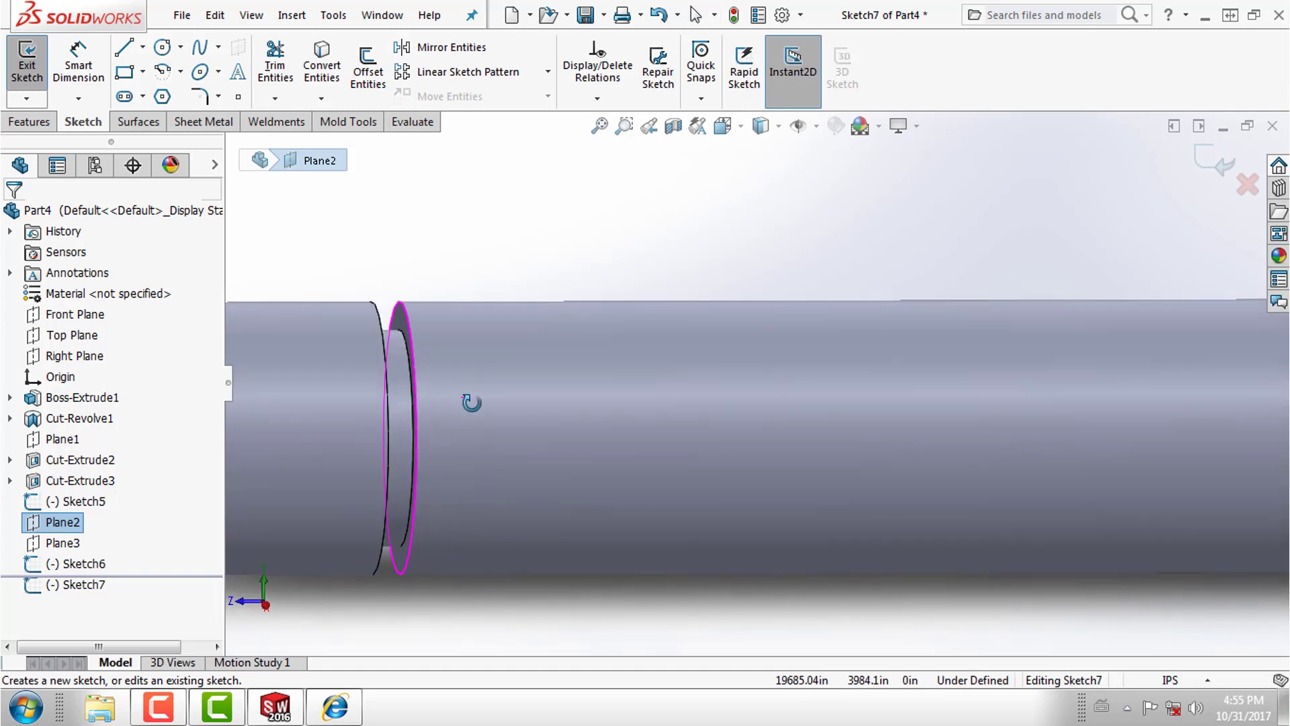
# Convert the groove's circular edge into a Ø.580 in sketch circle.
pyautogui.click(413, 330)
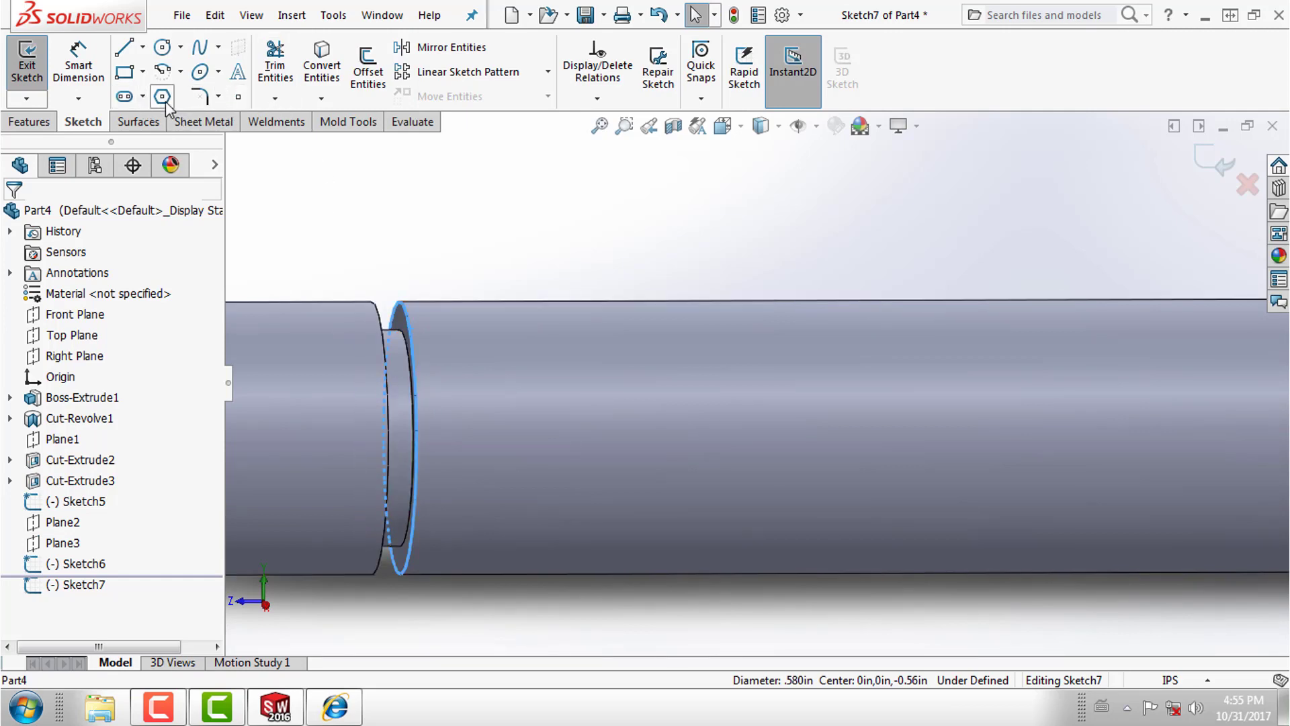
pyautogui.click(319, 79)
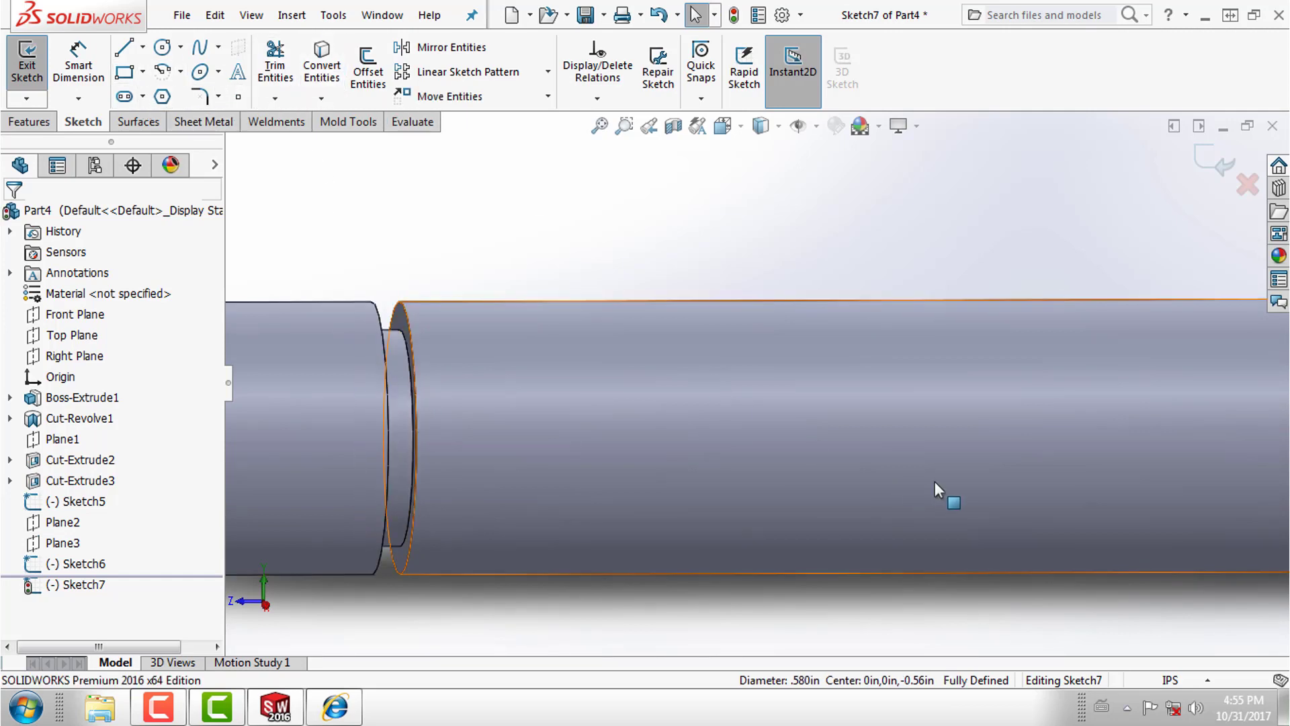
pyautogui.press('z')
pyautogui.scroll(-2, 1033, 374)
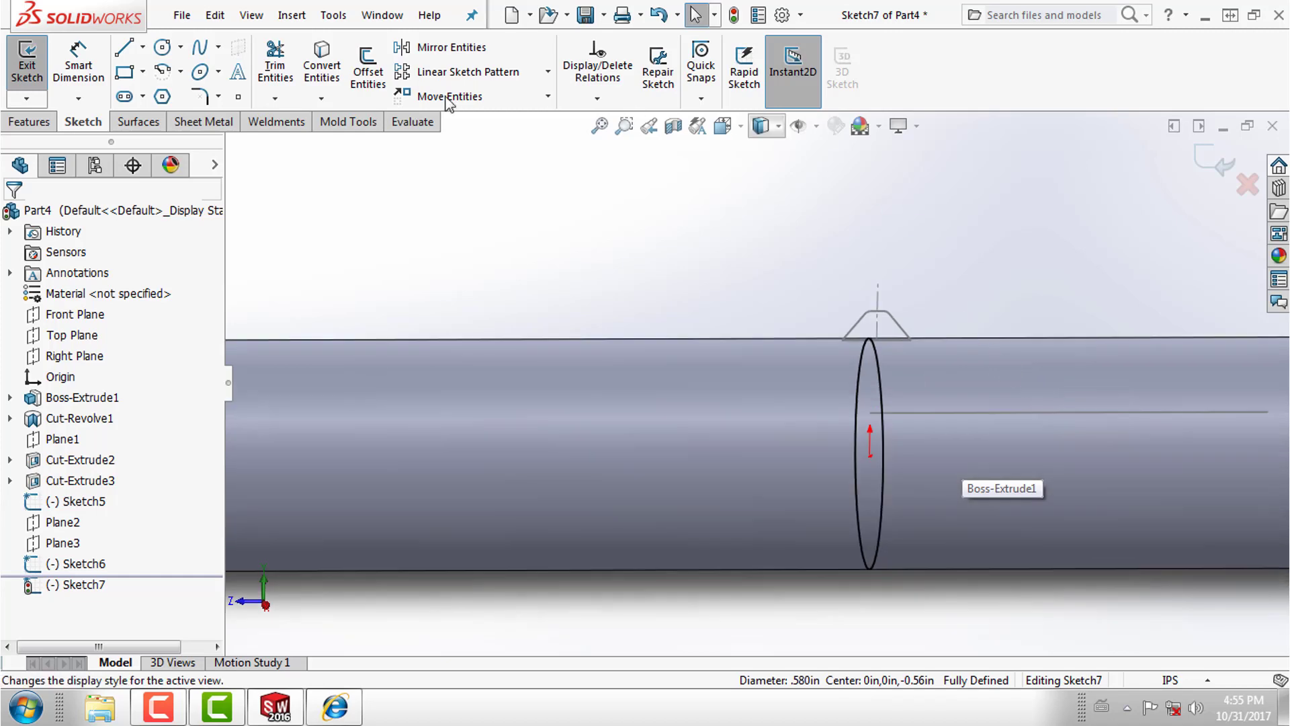
pyautogui.click(30, 122)
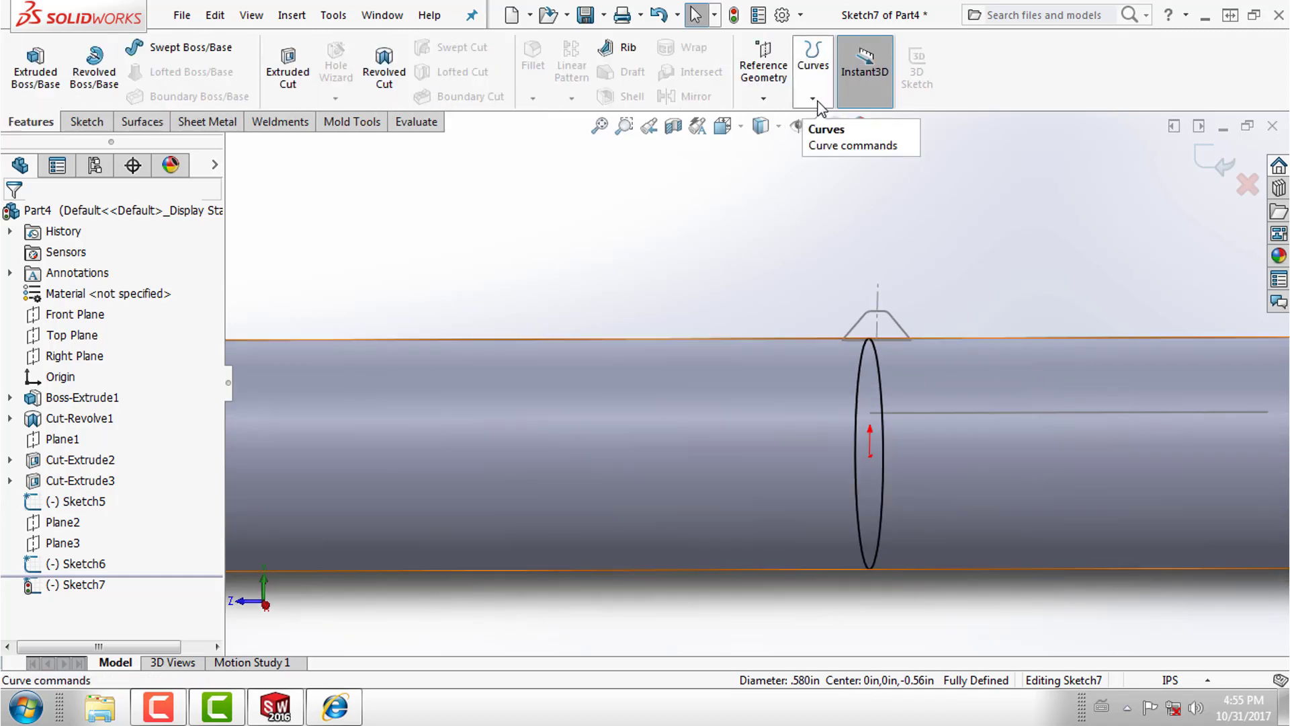
# Start a reversed-direction helix on the sketched circle, defined by height and pitch.
pyautogui.click(820, 101)
pyautogui.click(855, 175)
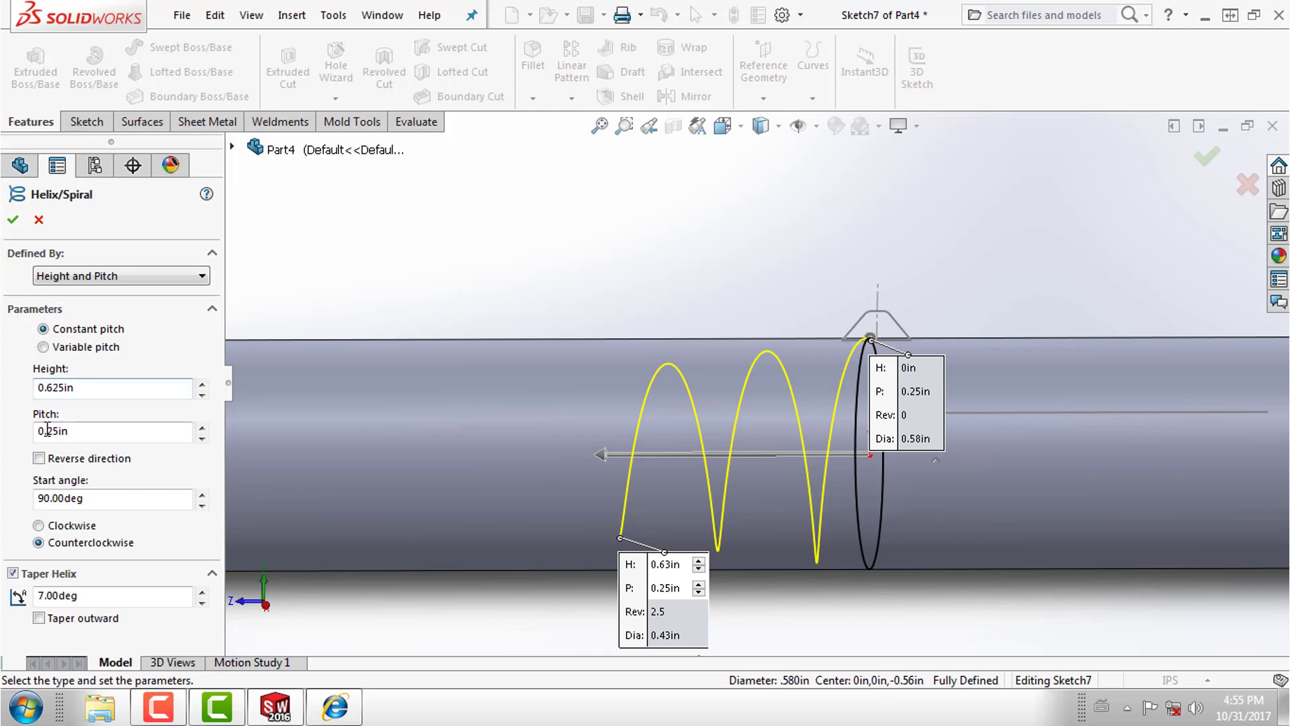
pyautogui.click(39, 458)
pyautogui.scroll(3, 1168, 470)
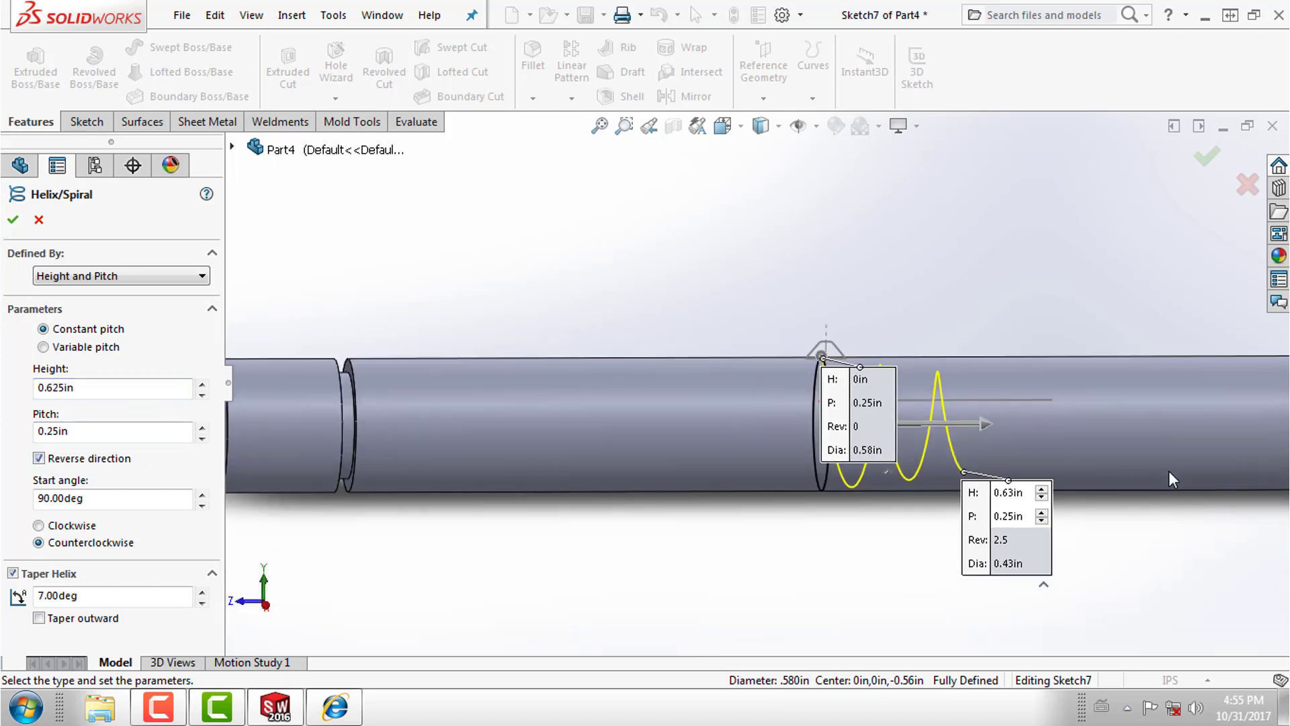
pyautogui.scroll(-2, 1201, 465)
pyautogui.scroll(1, 1188, 418)
pyautogui.scroll(-2, 1188, 418)
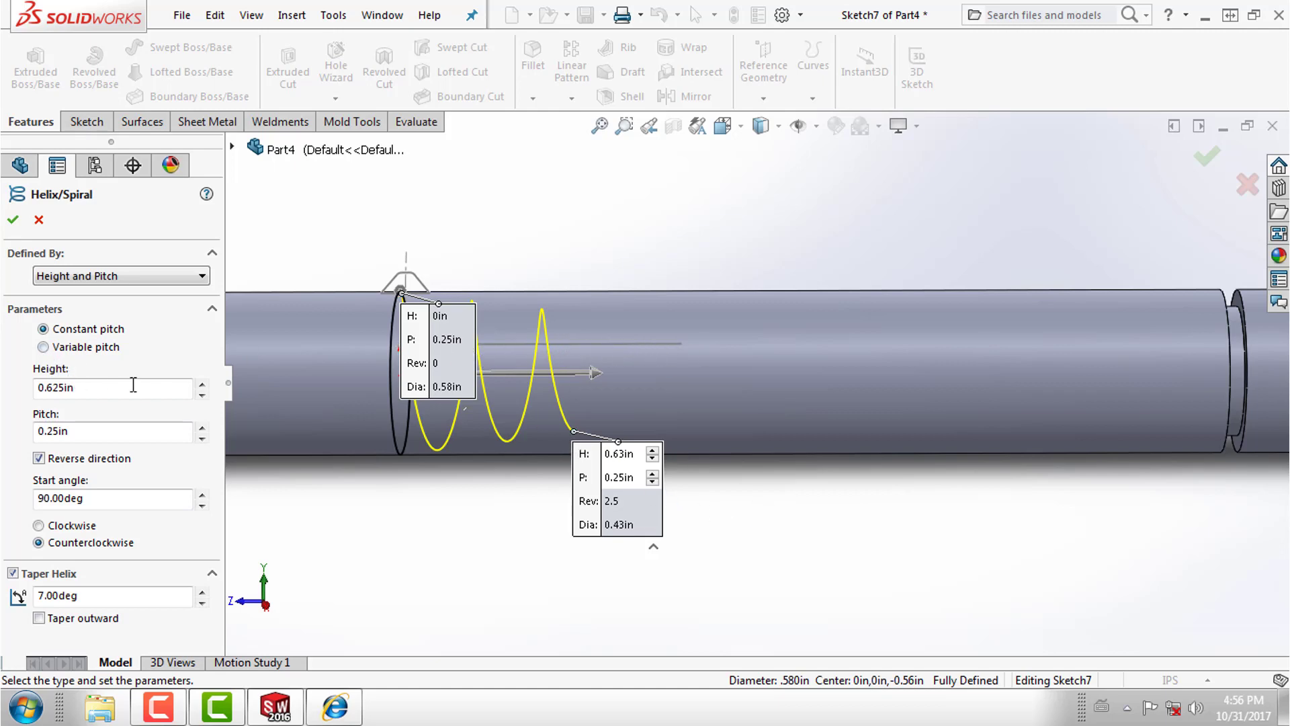
pyautogui.click(146, 276)
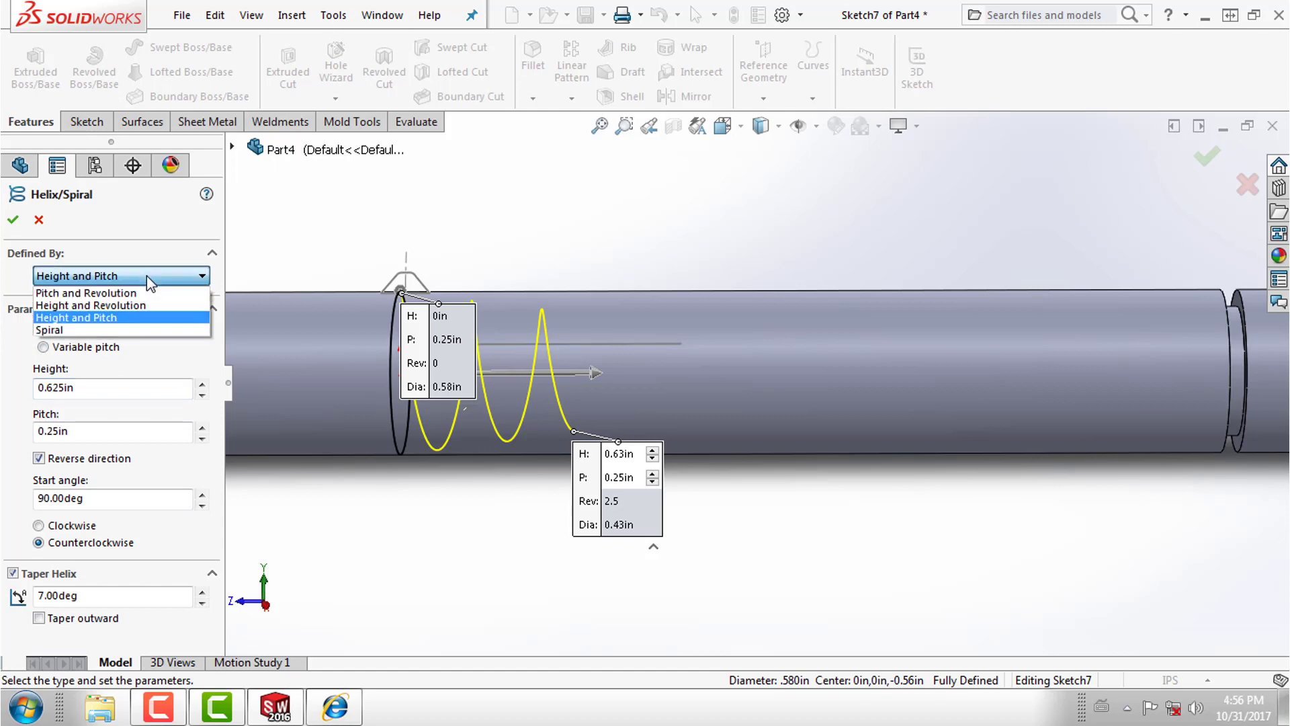
pyautogui.click(146, 276)
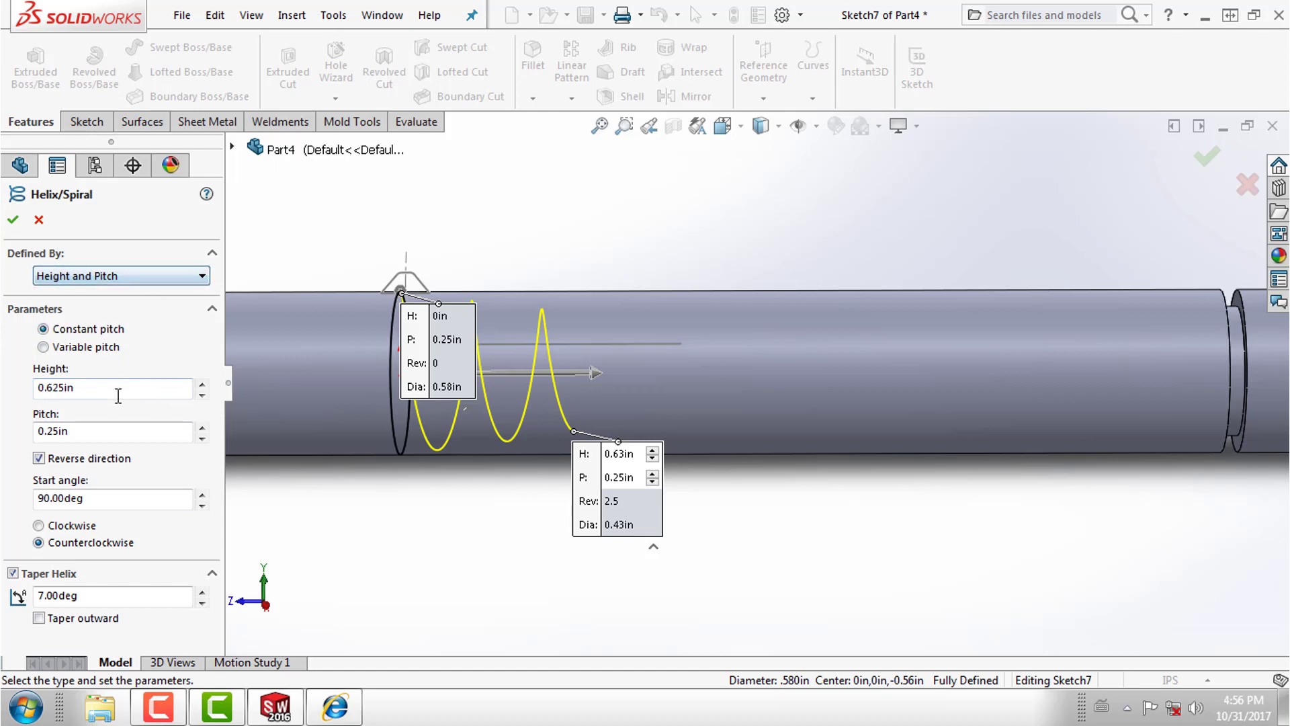
# Give the helix a 1 in height and 0.25 in pitch with no taper, and accept it.
pyautogui.moveTo(115, 388); pyautogui.dragTo(4, 406)
pyautogui.write('1')
pyautogui.press('Return')
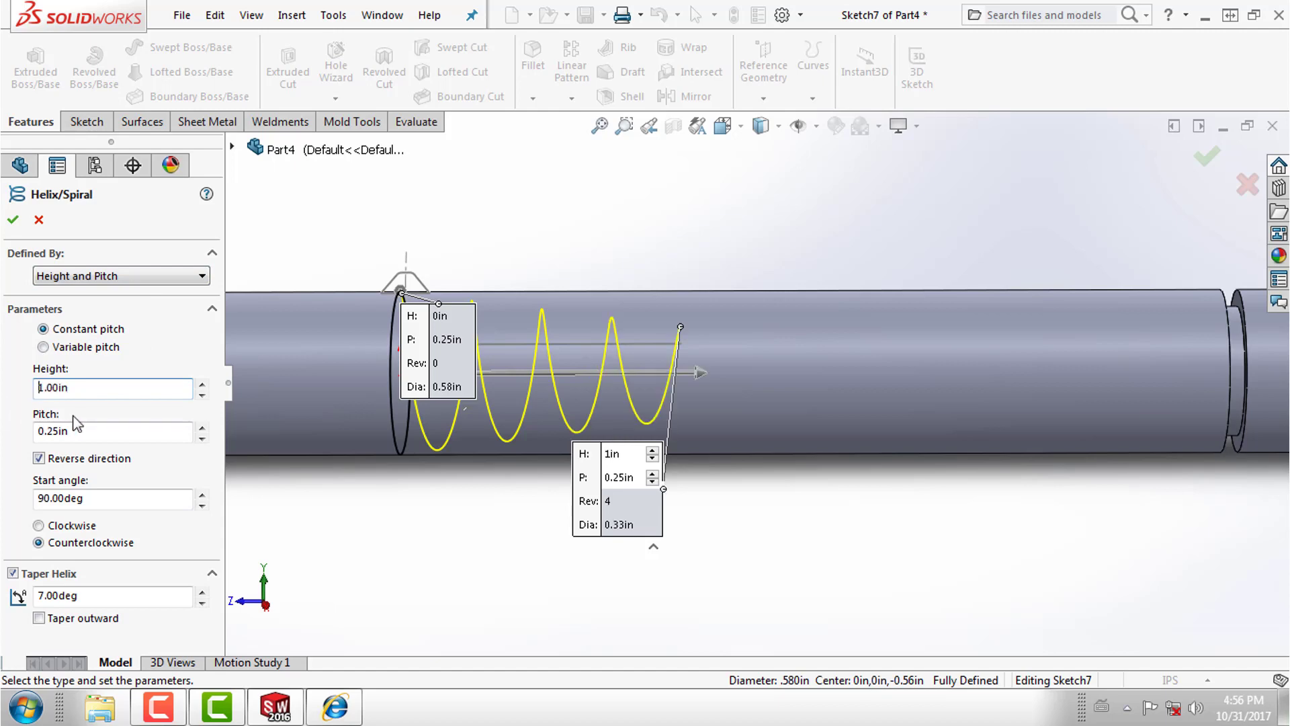
pyautogui.click(80, 424)
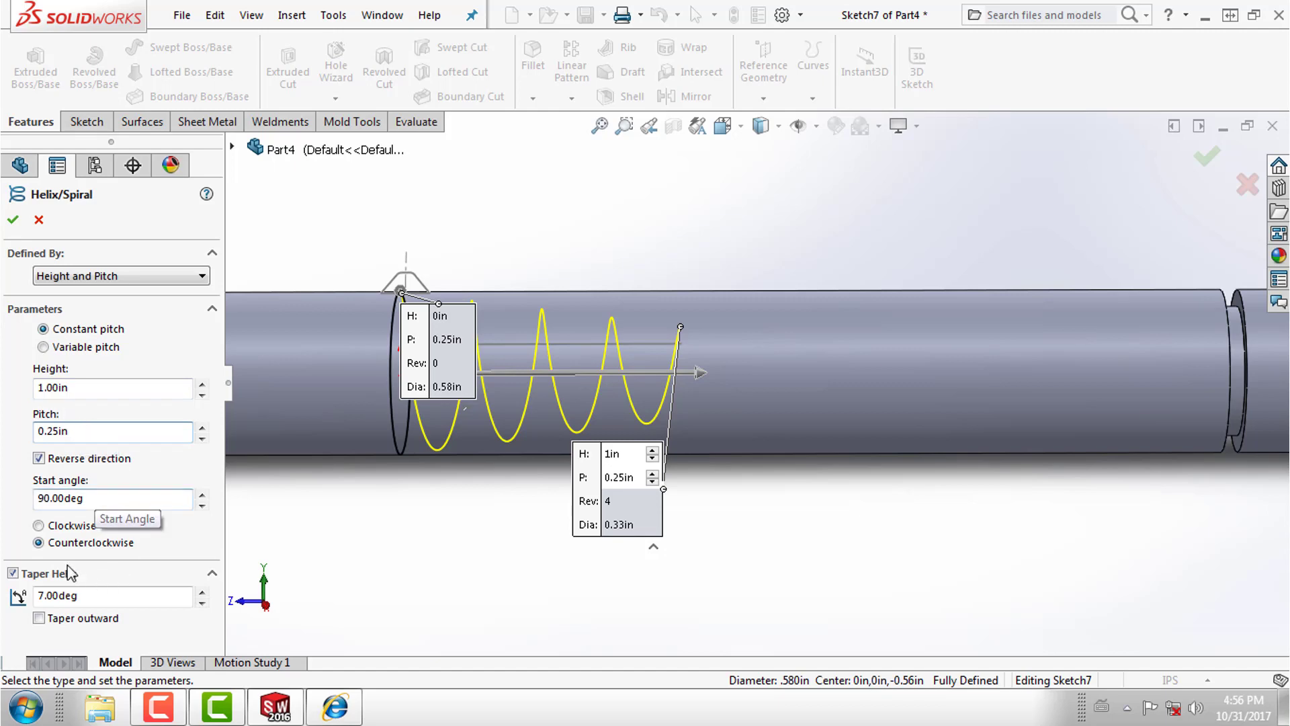
pyautogui.click(13, 573)
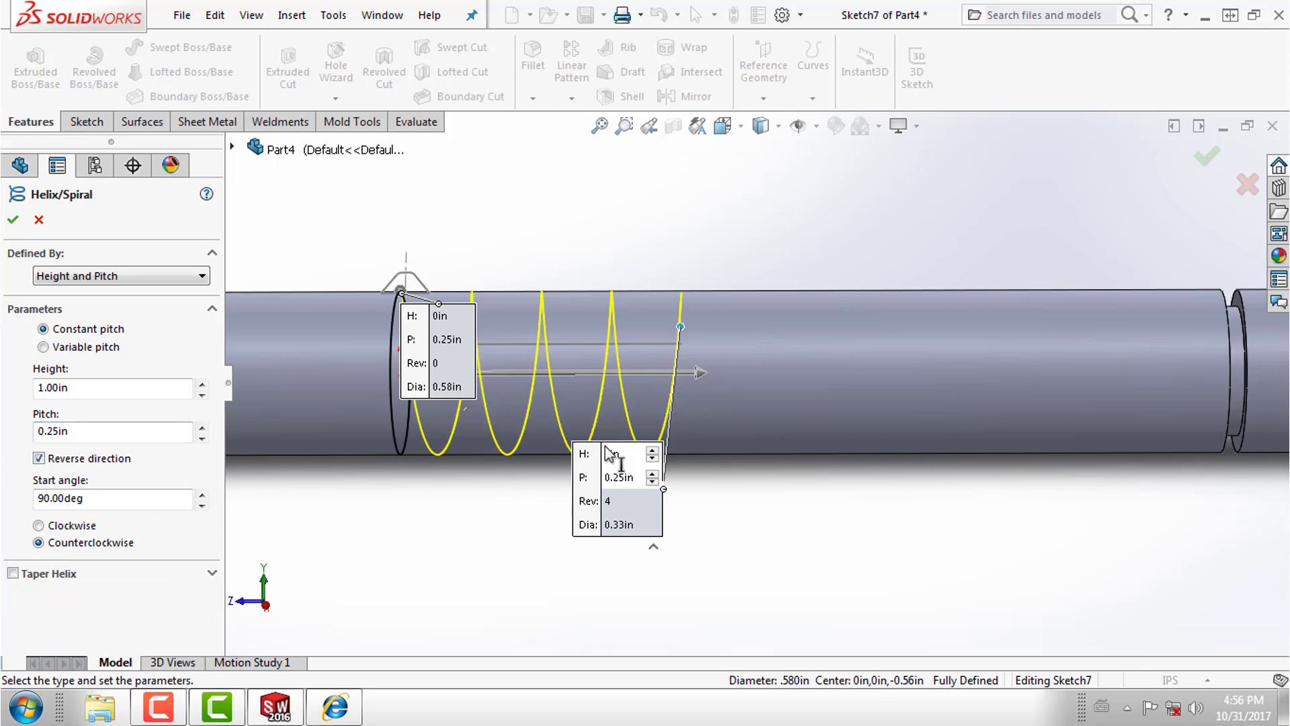
pyautogui.moveTo(526, 402); pyautogui.dragTo(511, 402, button='middle')
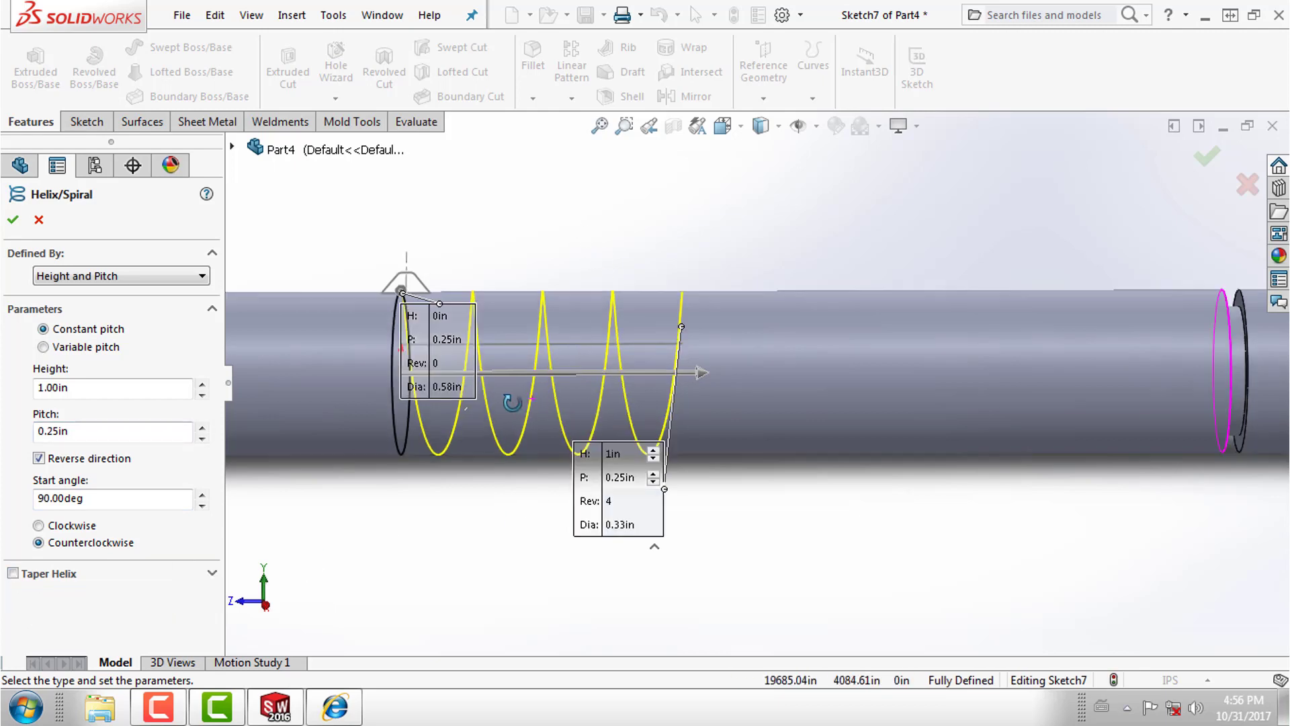
pyautogui.click(13, 219)
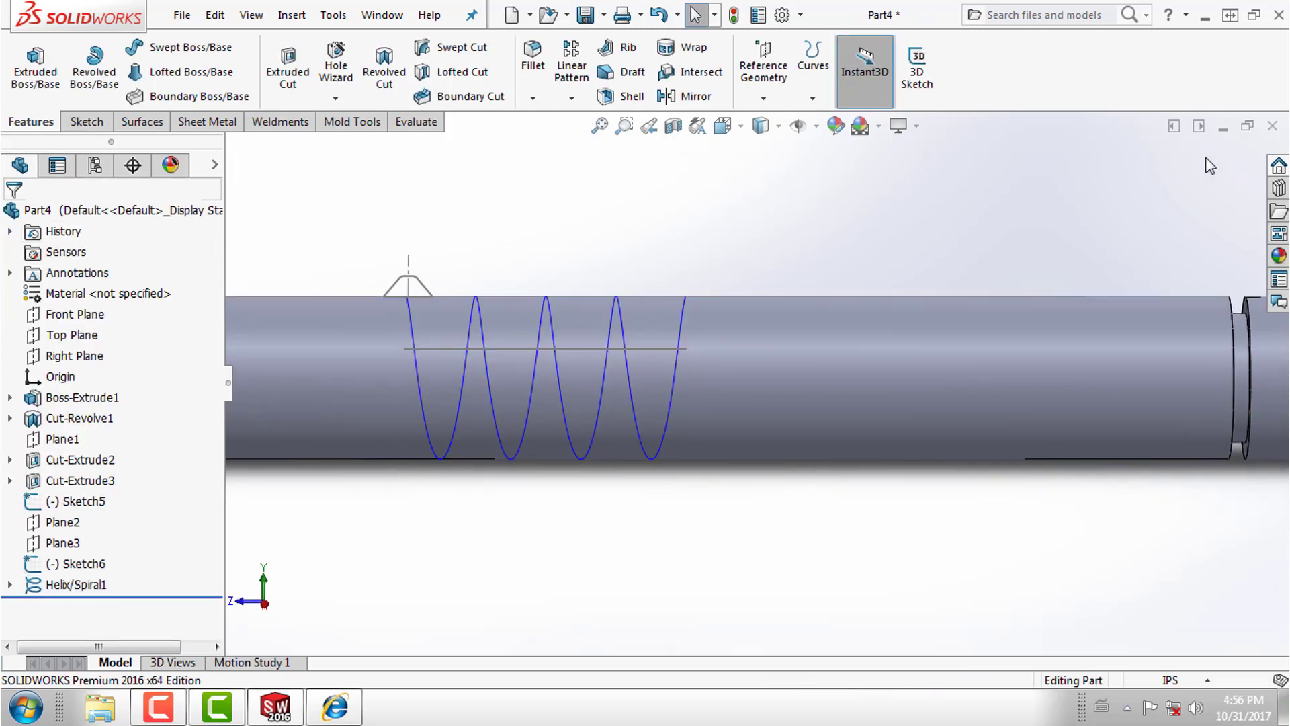
# Sweep the Sketch6 profile along Helix/Spiral1 to create the thread.
pyautogui.click(213, 53)
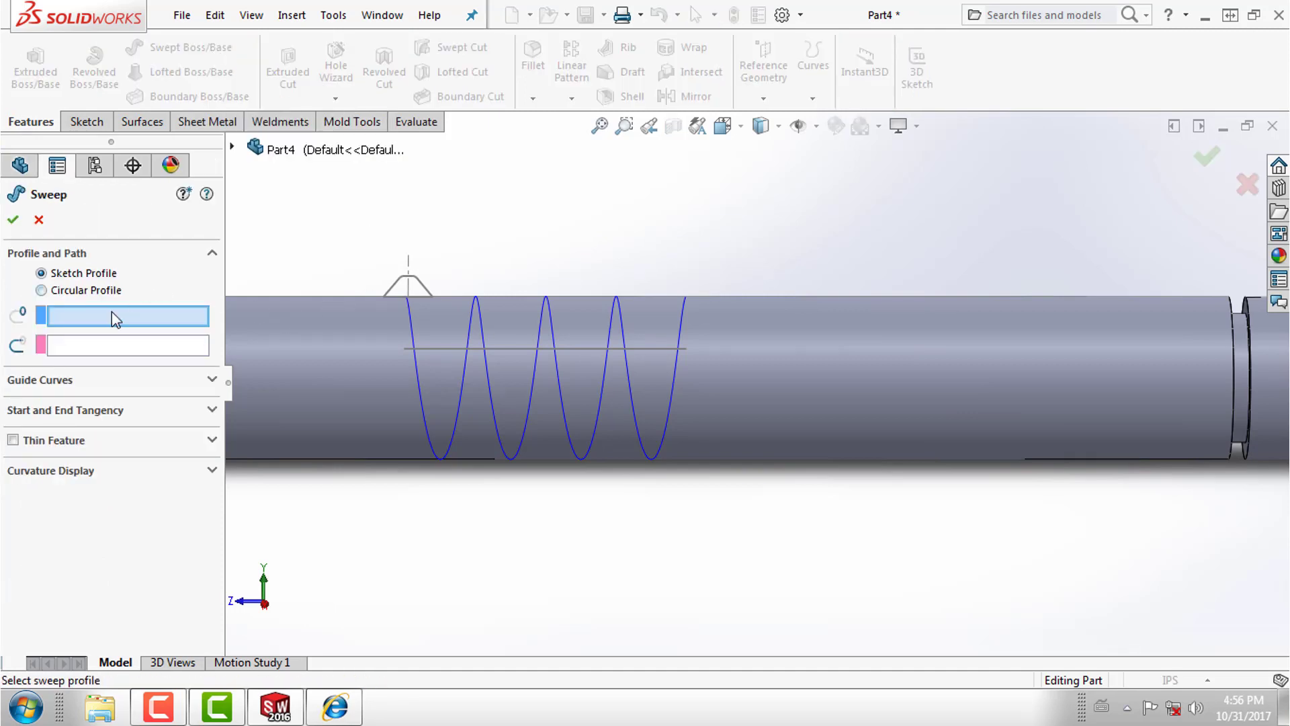
pyautogui.click(395, 291)
pyautogui.click(417, 373)
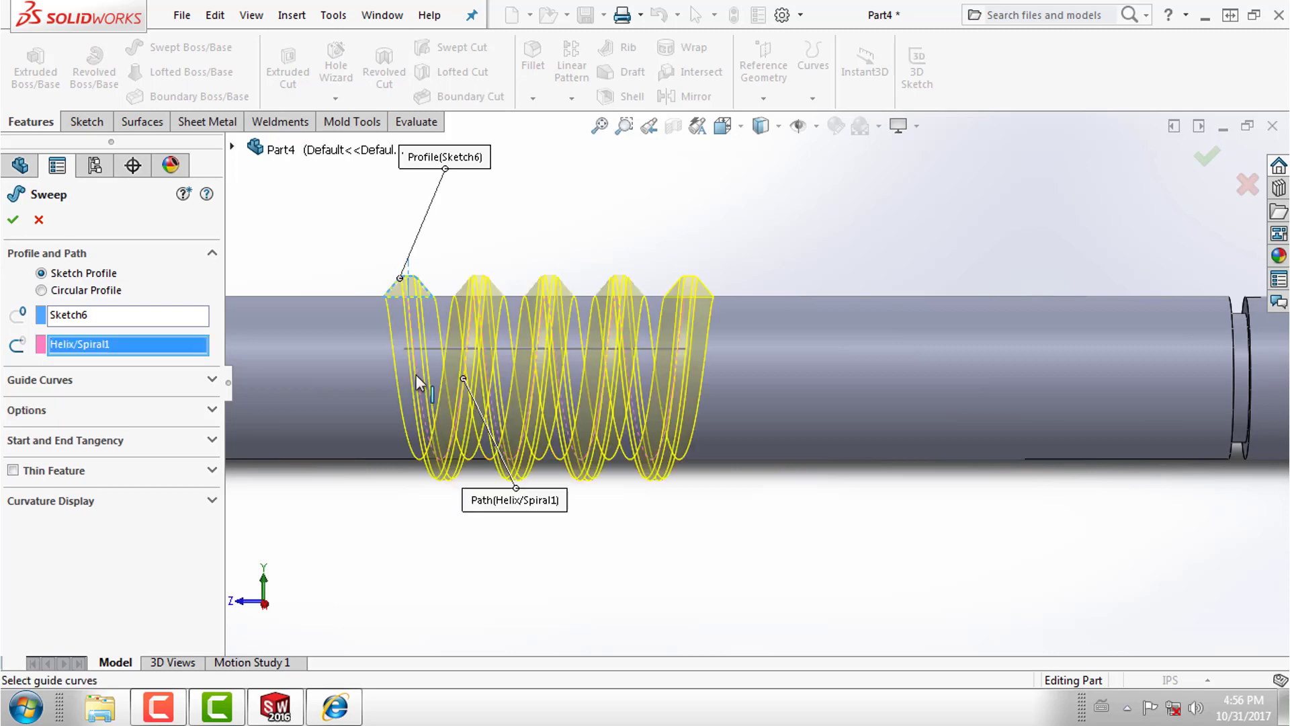
pyautogui.click(13, 219)
# Hide the helix curve and the Sketch5 line.
pyautogui.click(632, 551)
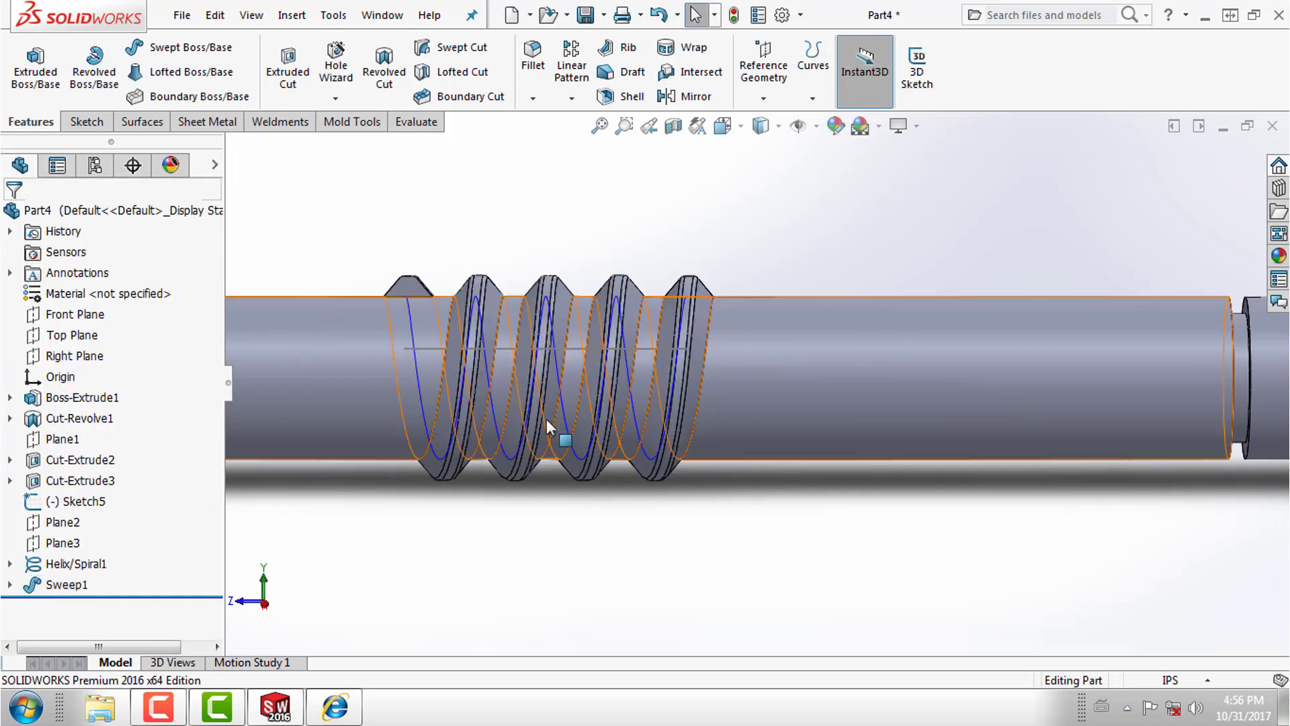
pyautogui.click(424, 418)
pyautogui.rightClick(423, 418)
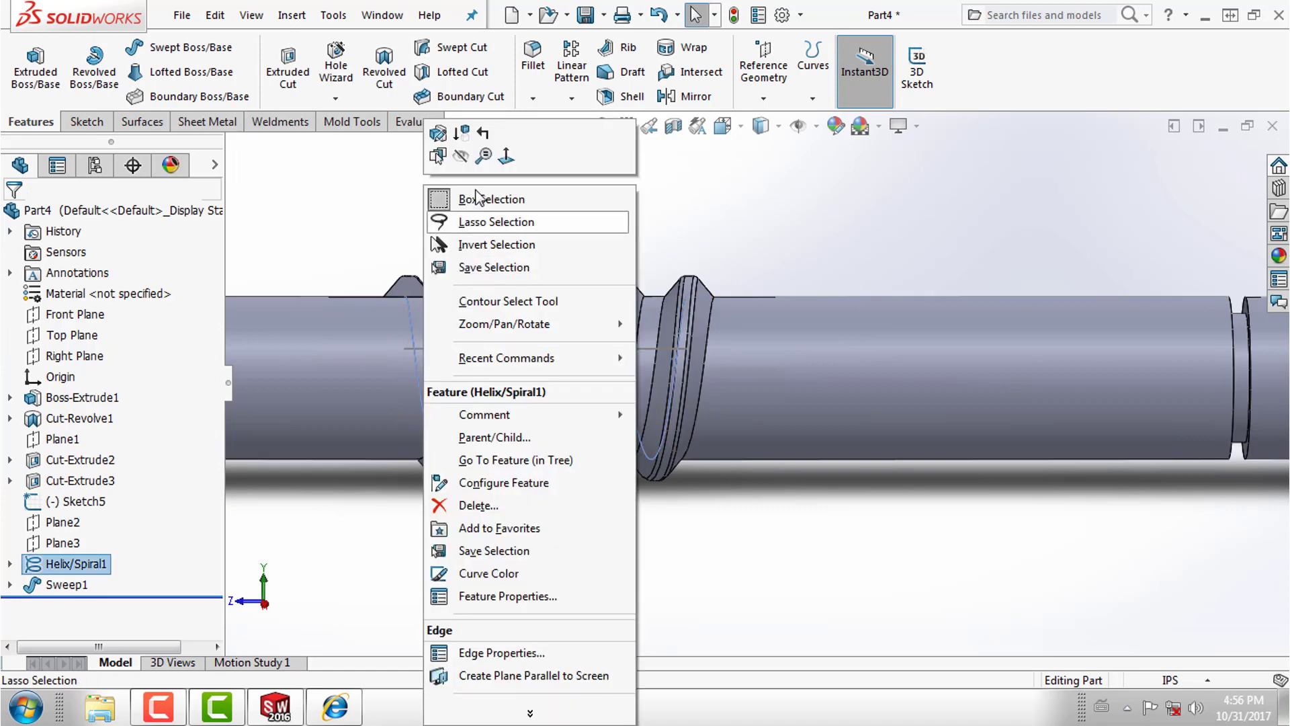
pyautogui.click(452, 156)
pyautogui.rightClick(450, 347)
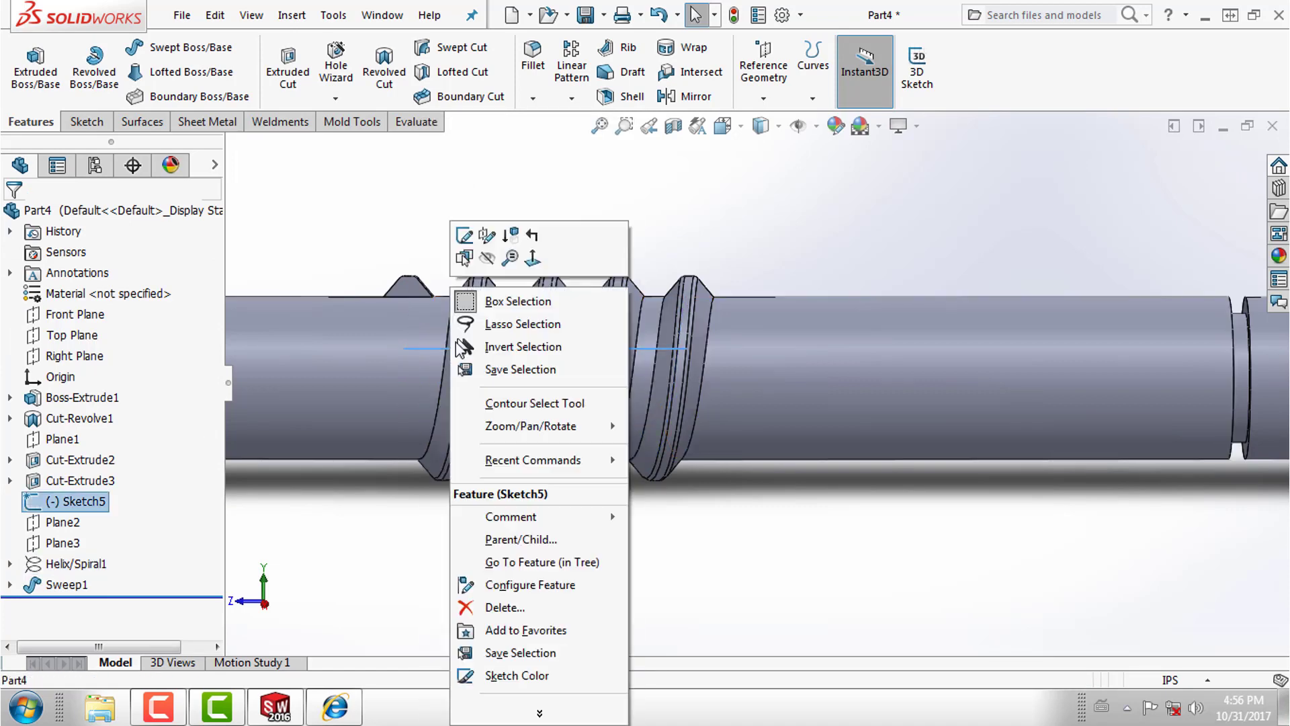
pyautogui.click(497, 262)
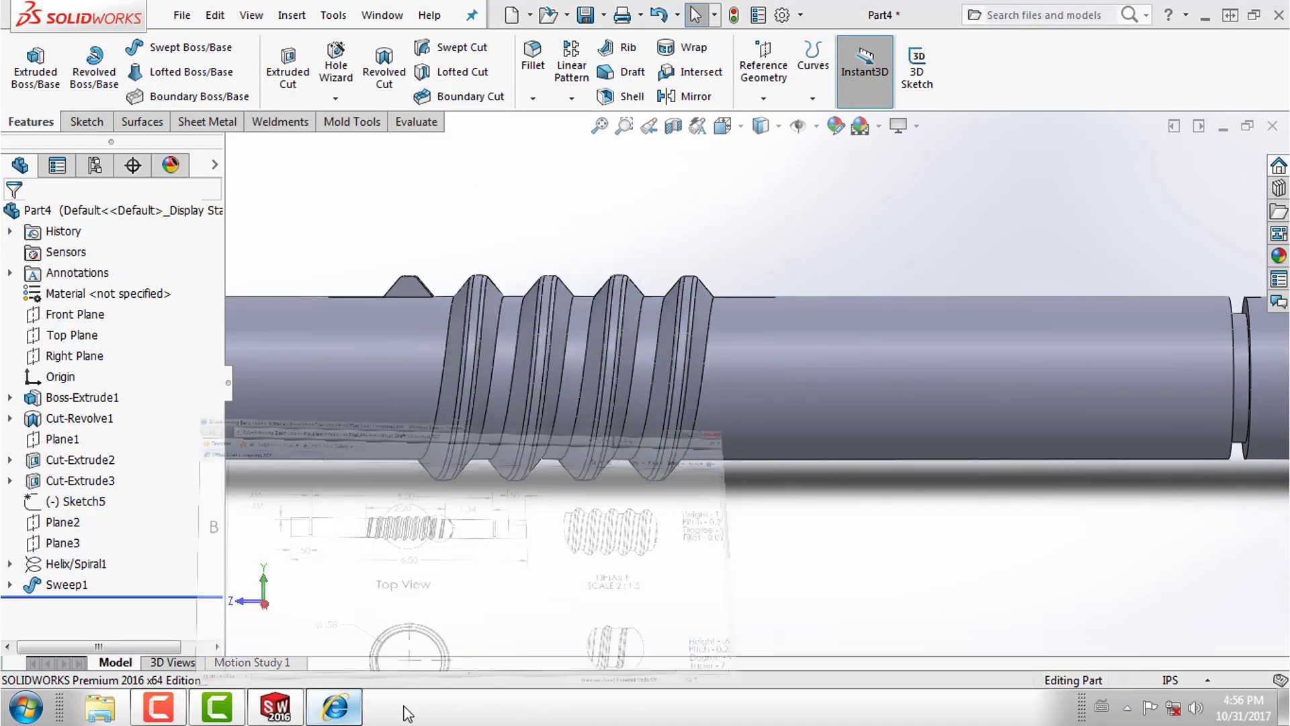
# Bring up the shaft drawing PDF and scroll to DETAIL F's thread specs (.625 height, 0.25 pitch, 7 taper).
pyautogui.click(335, 706)
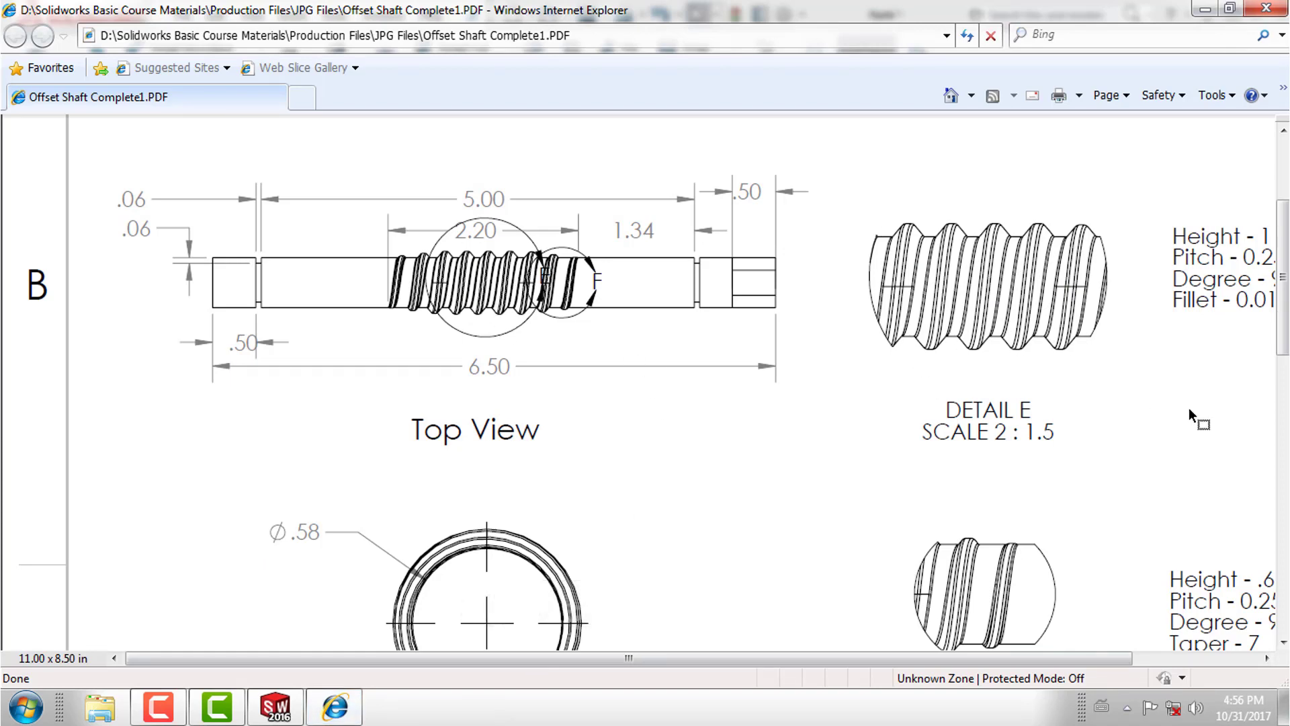
pyautogui.moveTo(1014, 659); pyautogui.dragTo(1093, 645)
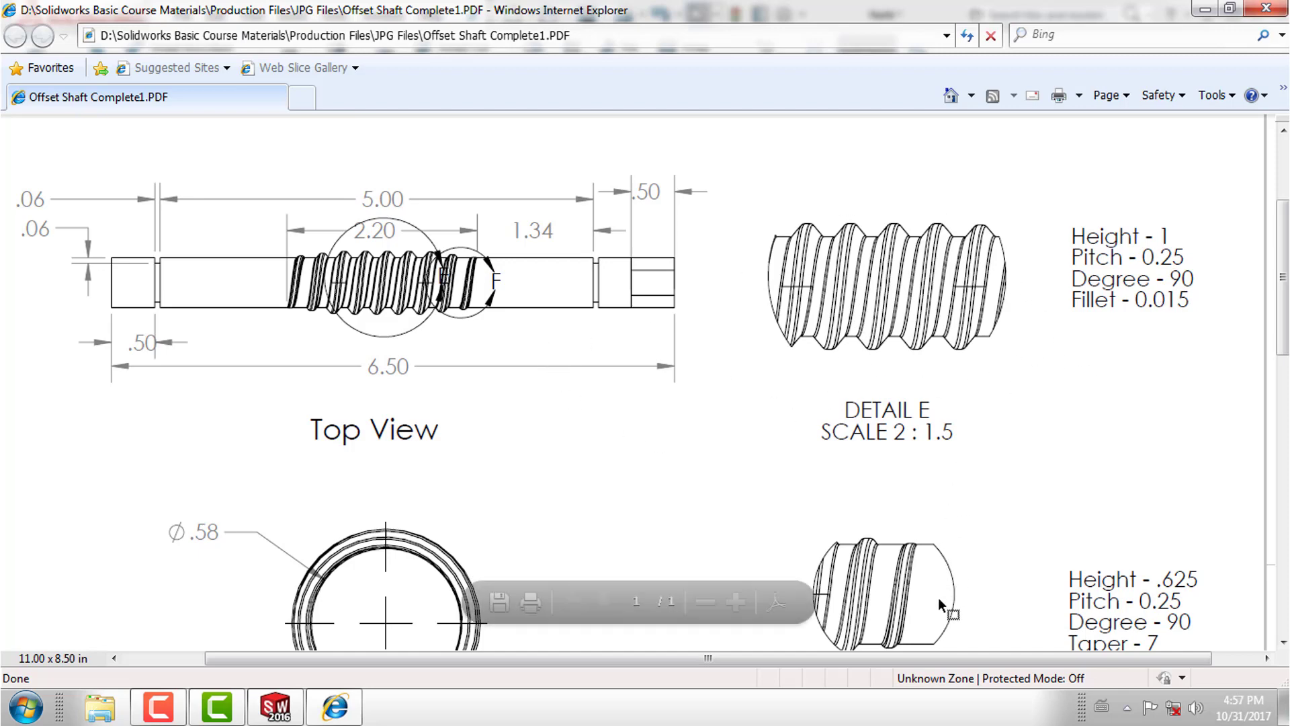
pyautogui.scroll(-3, 986, 583)
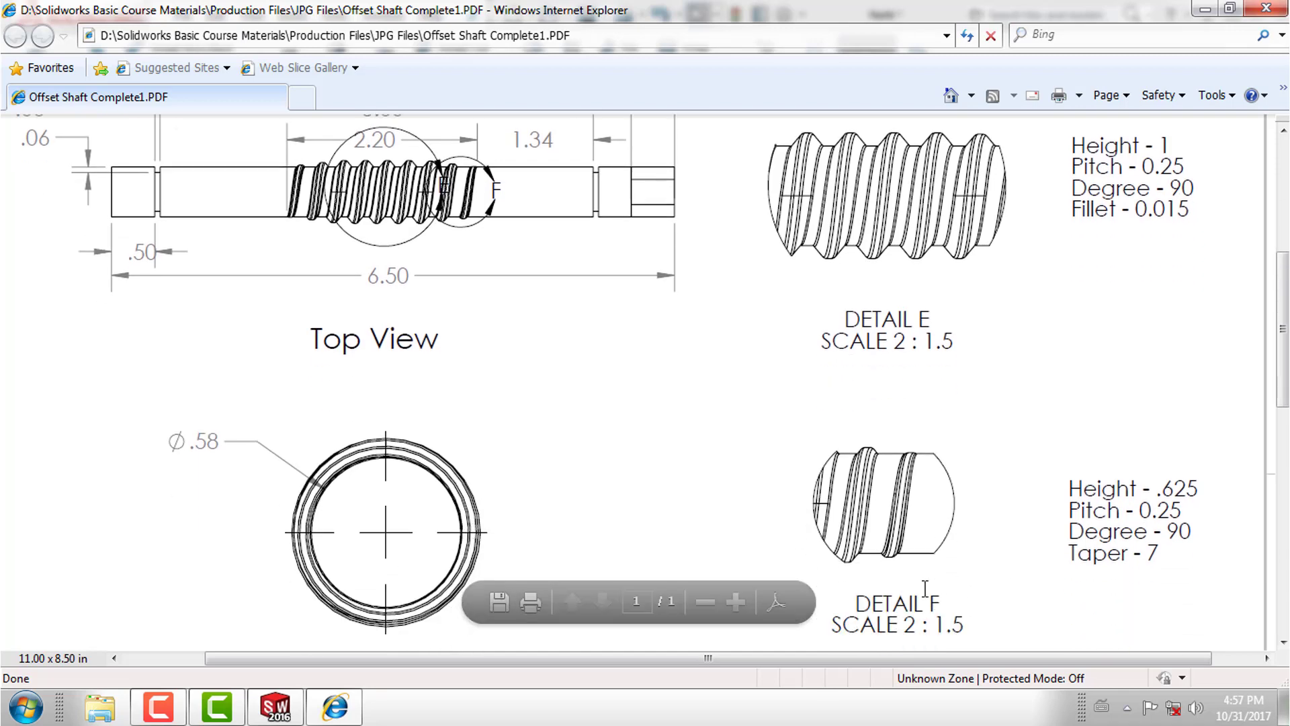
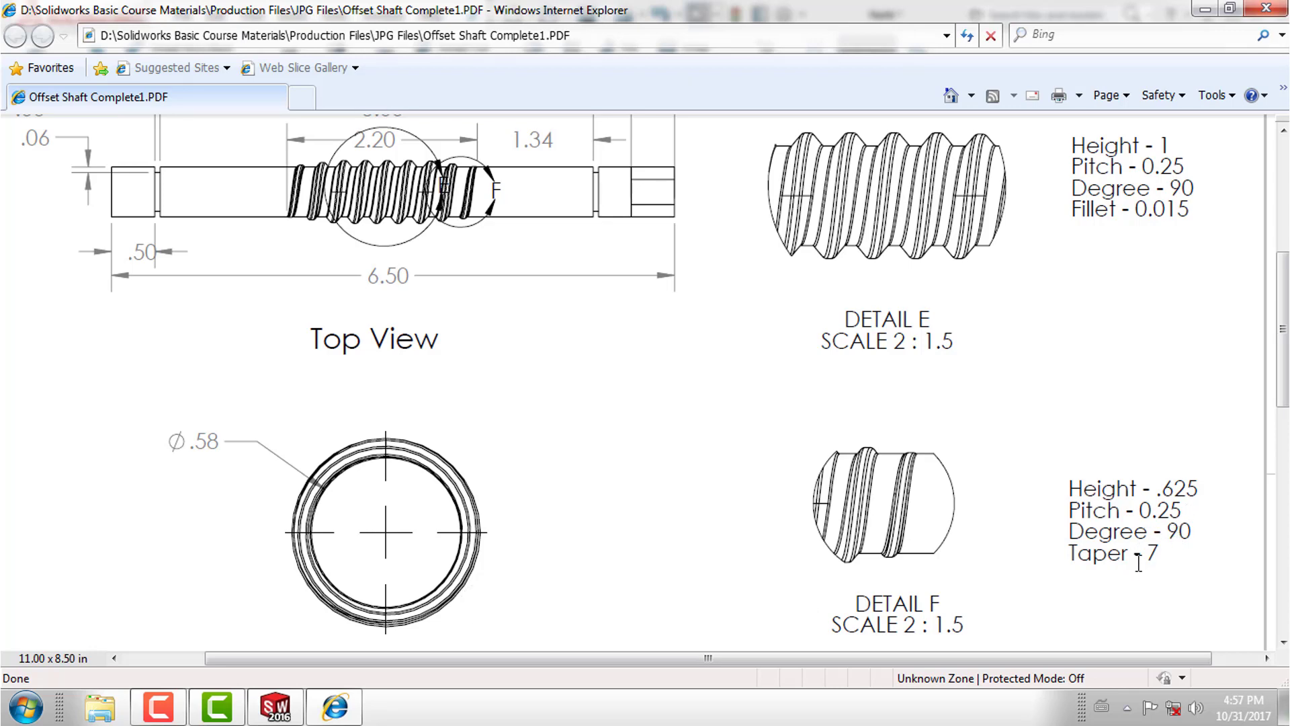
# Back in the shaft model, start a new sketch on Plane2.
pyautogui.click(1203, 11)
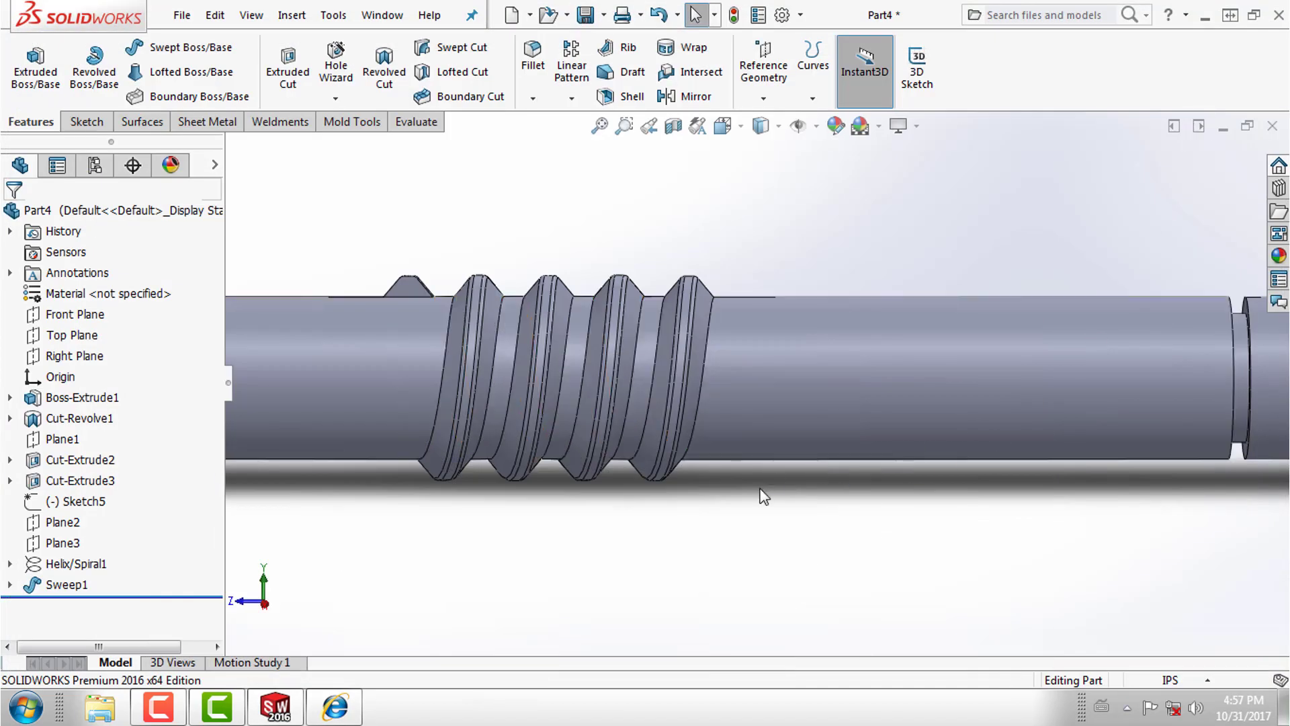
pyautogui.scroll(-3, 438, 408)
pyautogui.scroll(3, 713, 387)
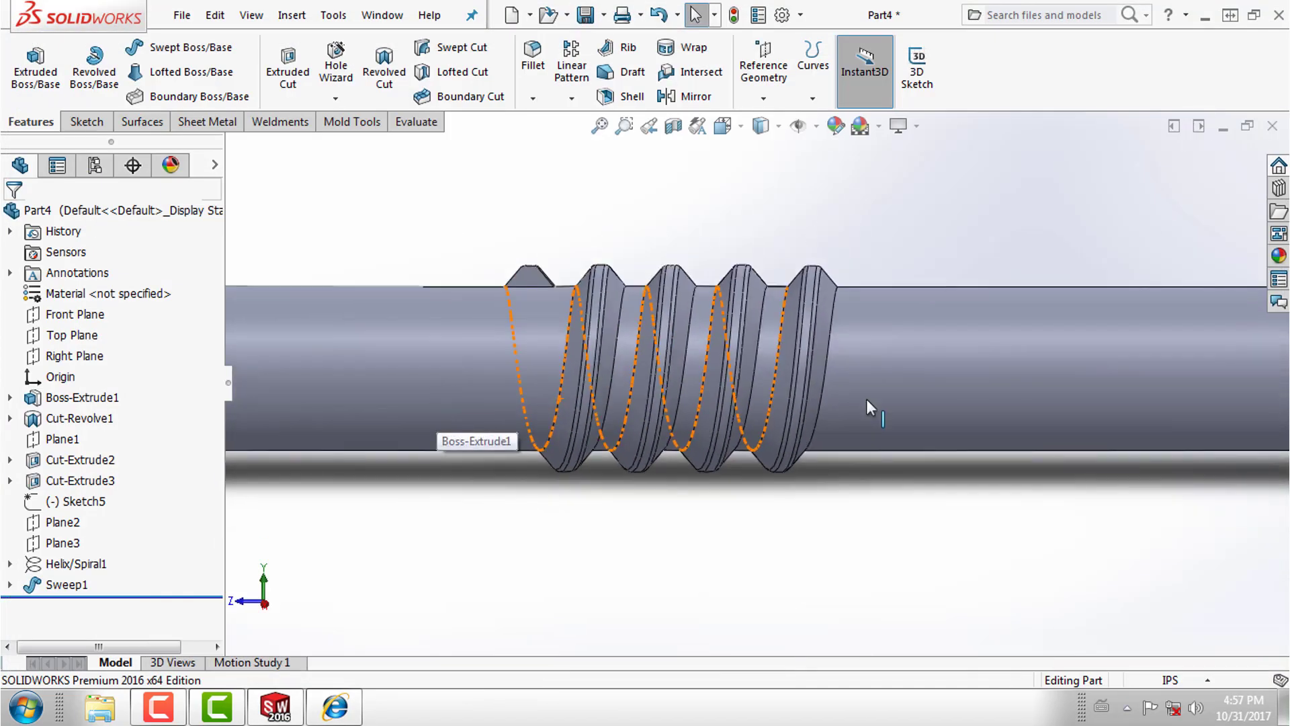
pyautogui.scroll(3, 611, 333)
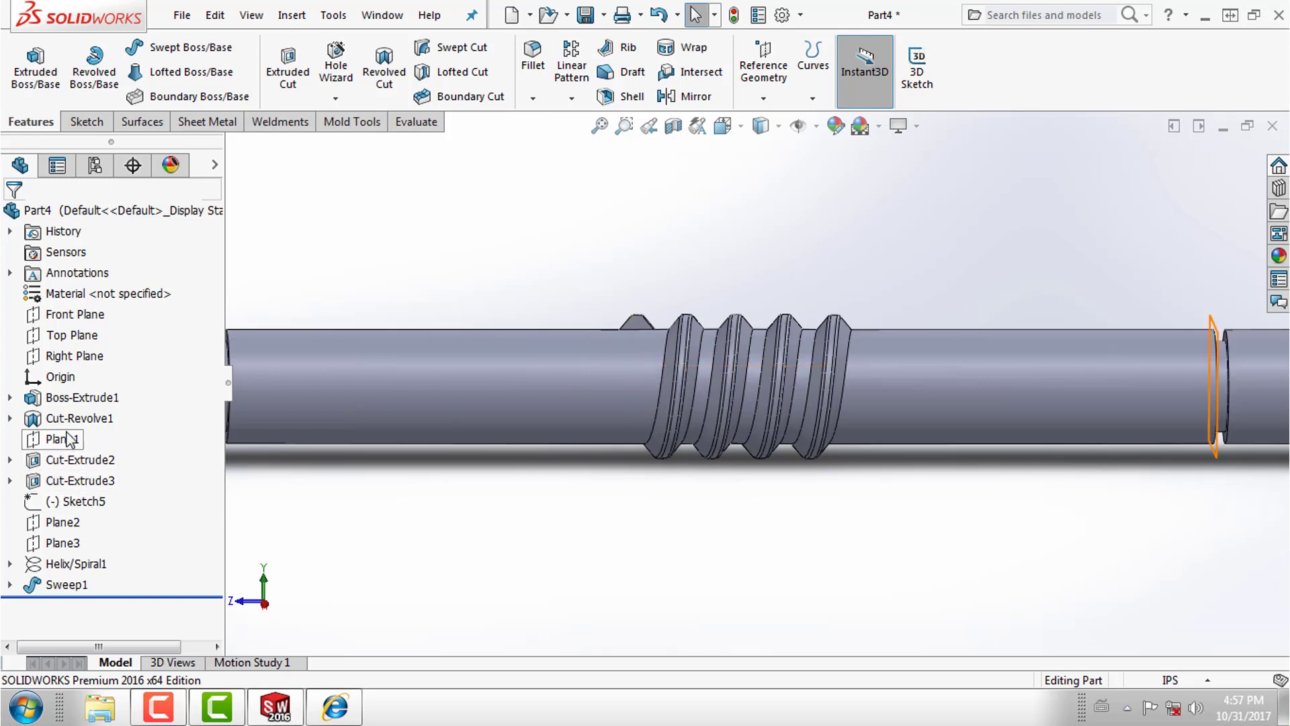
pyautogui.click(67, 526)
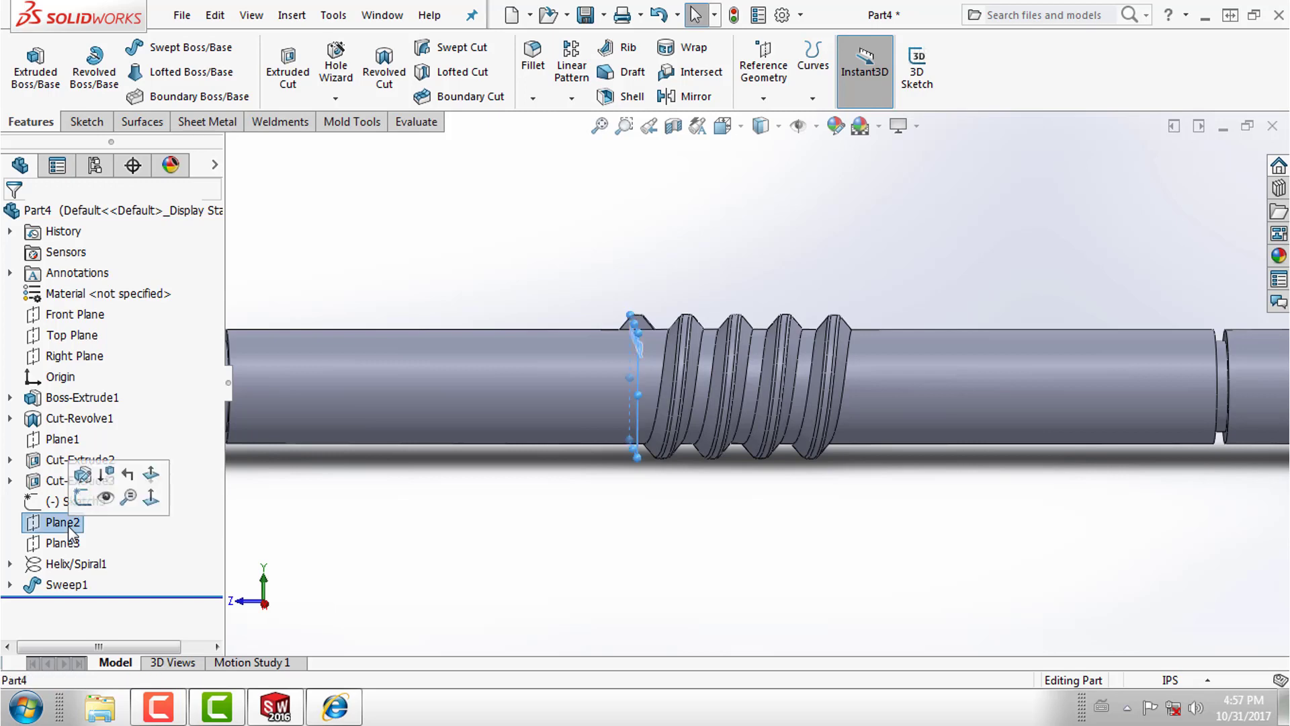
pyautogui.click(89, 500)
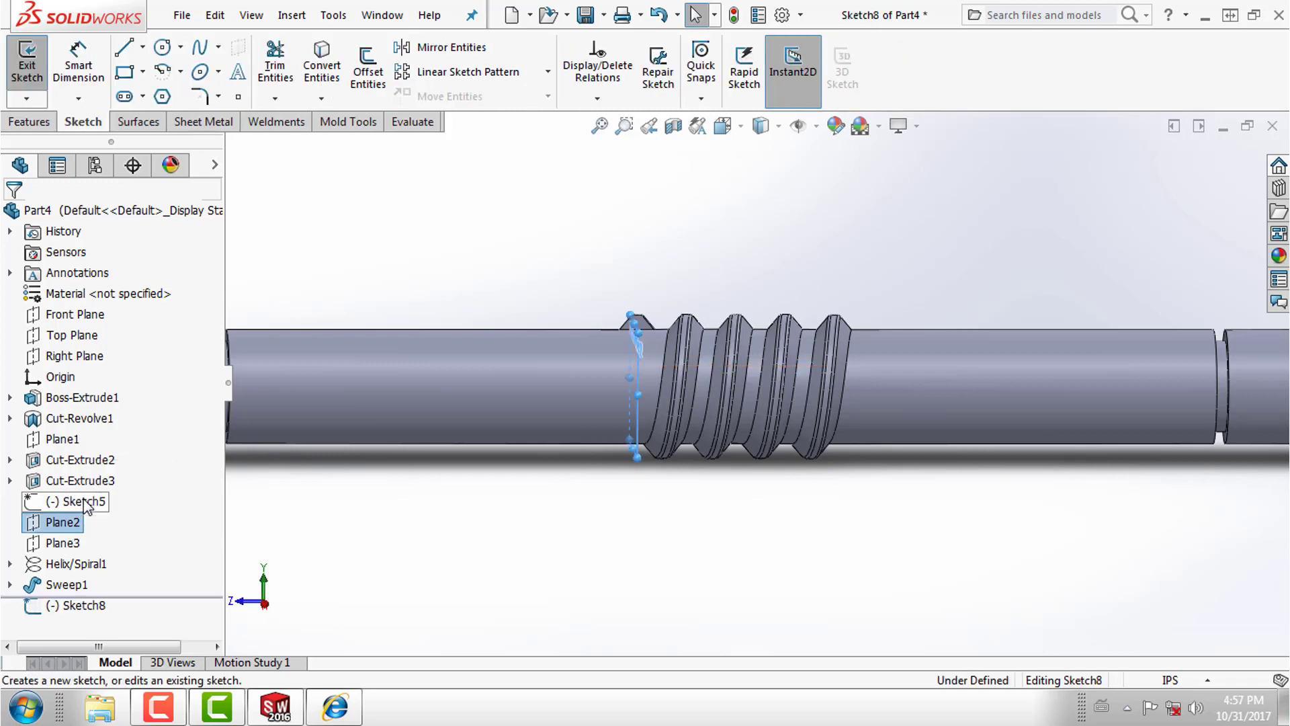
# Convert the Cut-Revolve1 groove edge into a circle, making Sketch8 fully defined.
pyautogui.scroll(1, 627, 288)
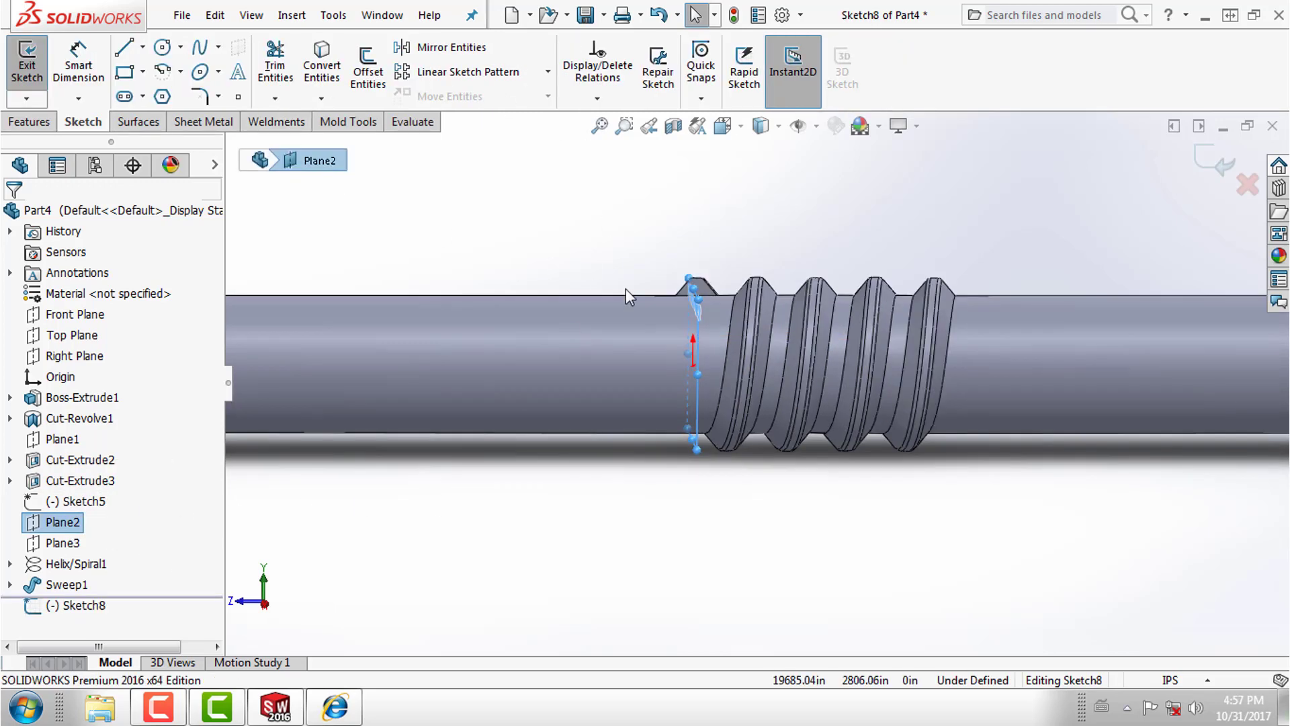
pyautogui.scroll(3, 573, 373)
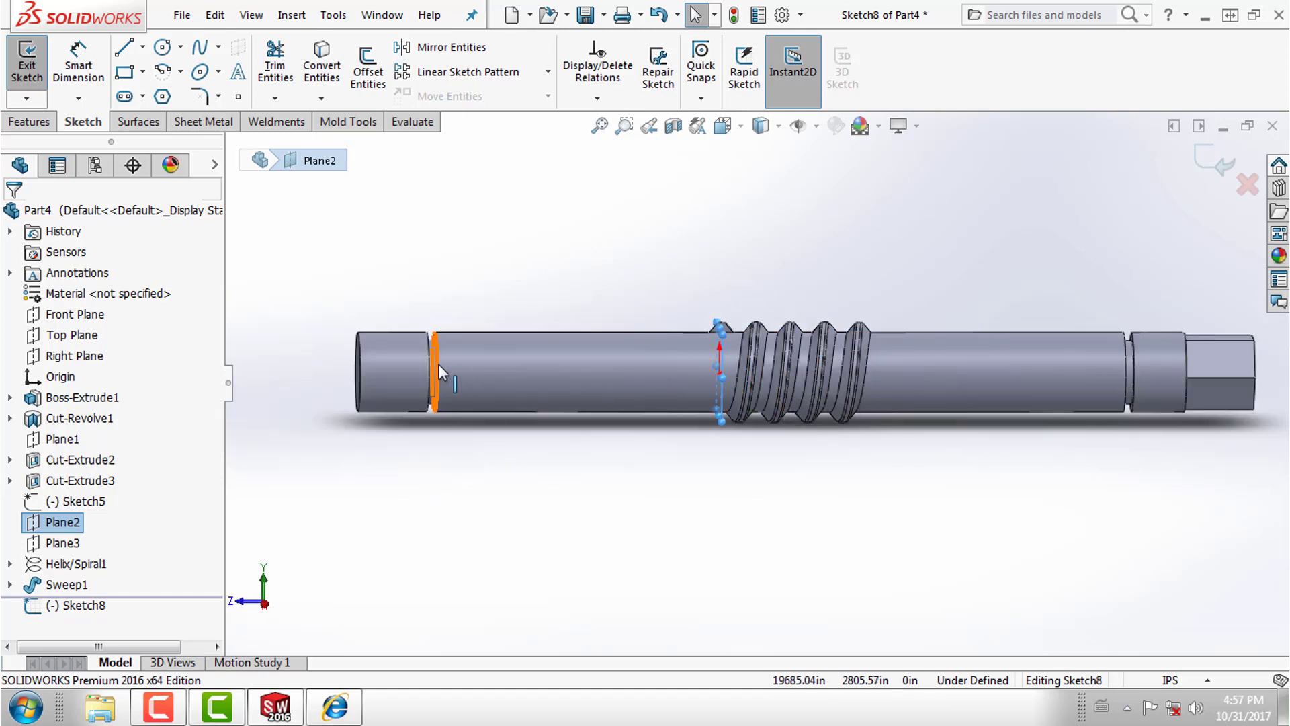
pyautogui.scroll(-1, 439, 364)
pyautogui.scroll(-2, 438, 364)
pyautogui.click(516, 344)
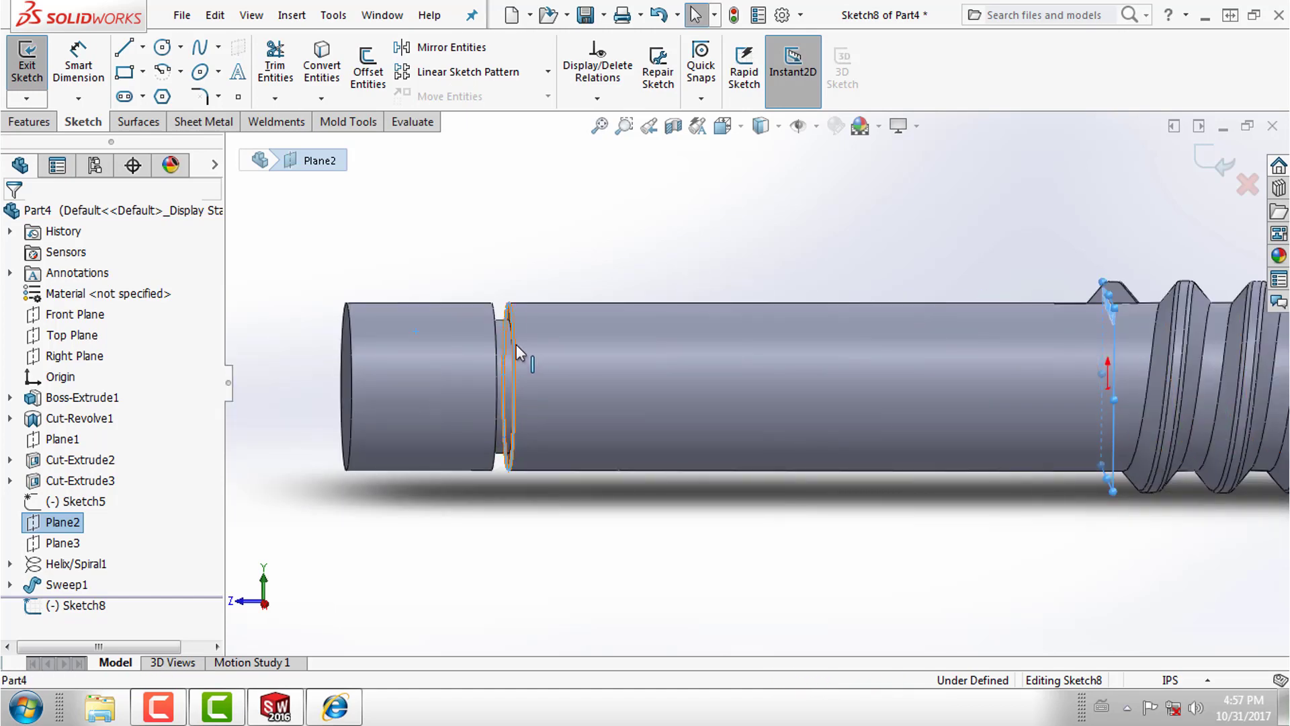
pyautogui.click(328, 66)
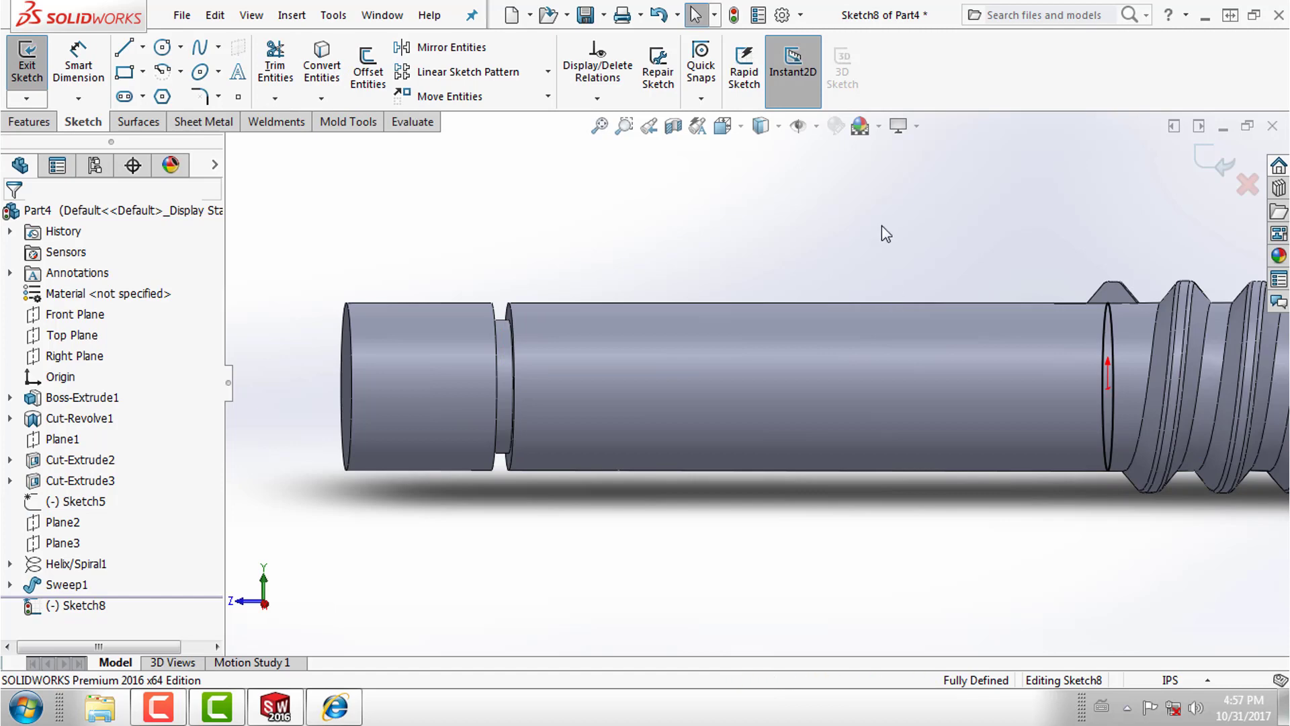
# Start a helix on the Sketch8 circle and centre its preview in view.
pyautogui.click(38, 124)
pyautogui.click(813, 70)
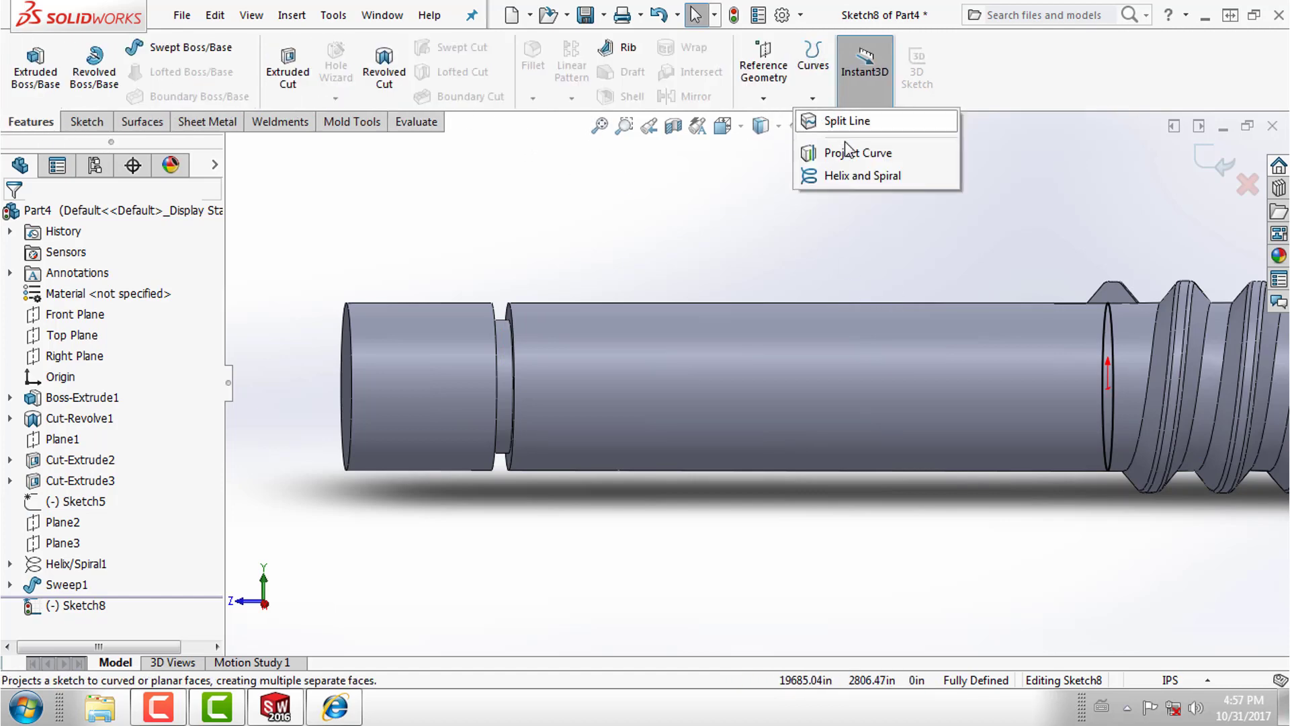
pyautogui.click(858, 176)
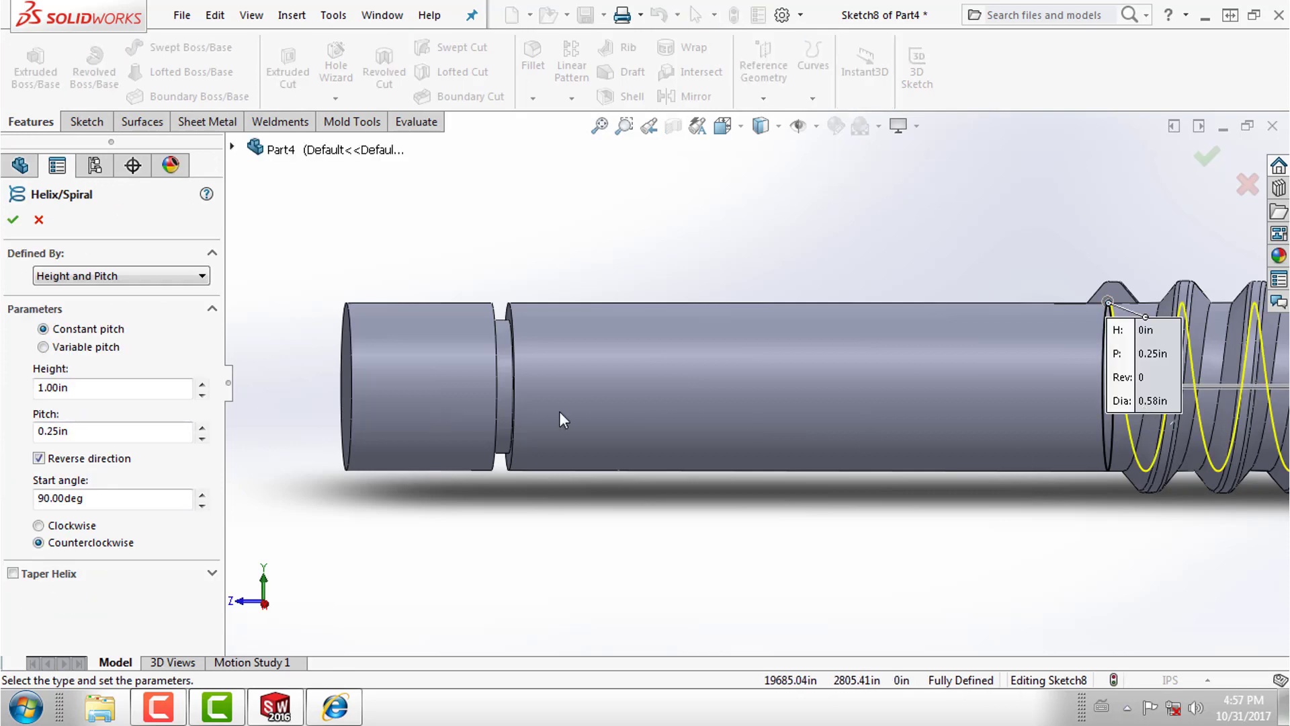
pyautogui.keyDown('ctrl'); pyautogui.moveTo(1224, 472); pyautogui.dragTo(837, 345, button='middle'); pyautogui.keyUp('ctrl')
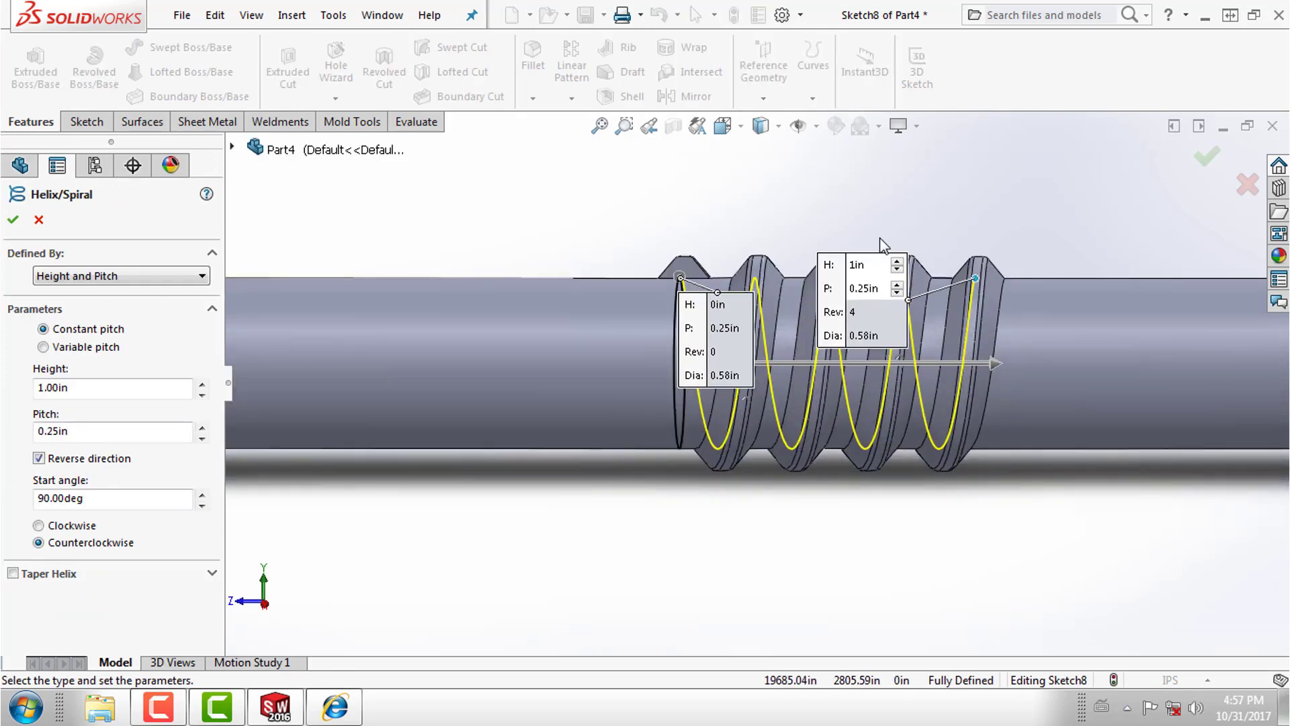
pyautogui.moveTo(683, 334); pyautogui.dragTo(430, 173)
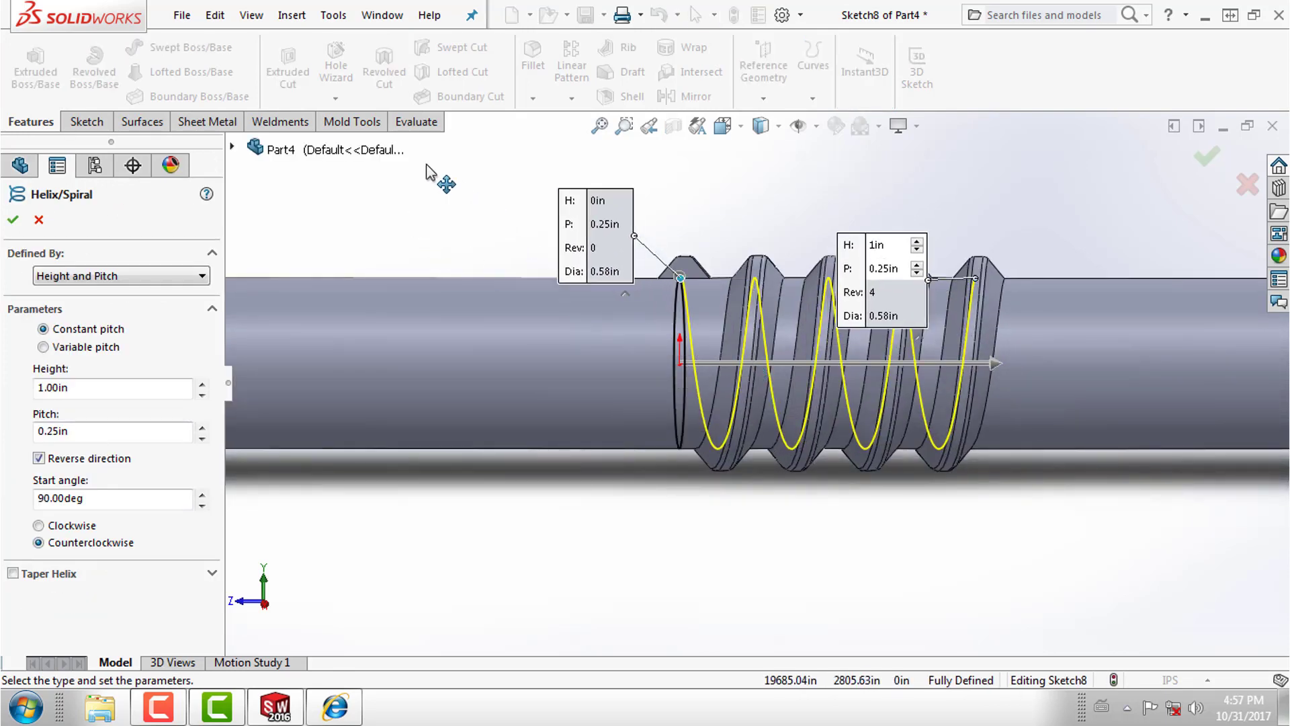
# Turn off Reverse direction and set helix height to 0.625in, checking the drawing's specs.
pyautogui.click(40, 459)
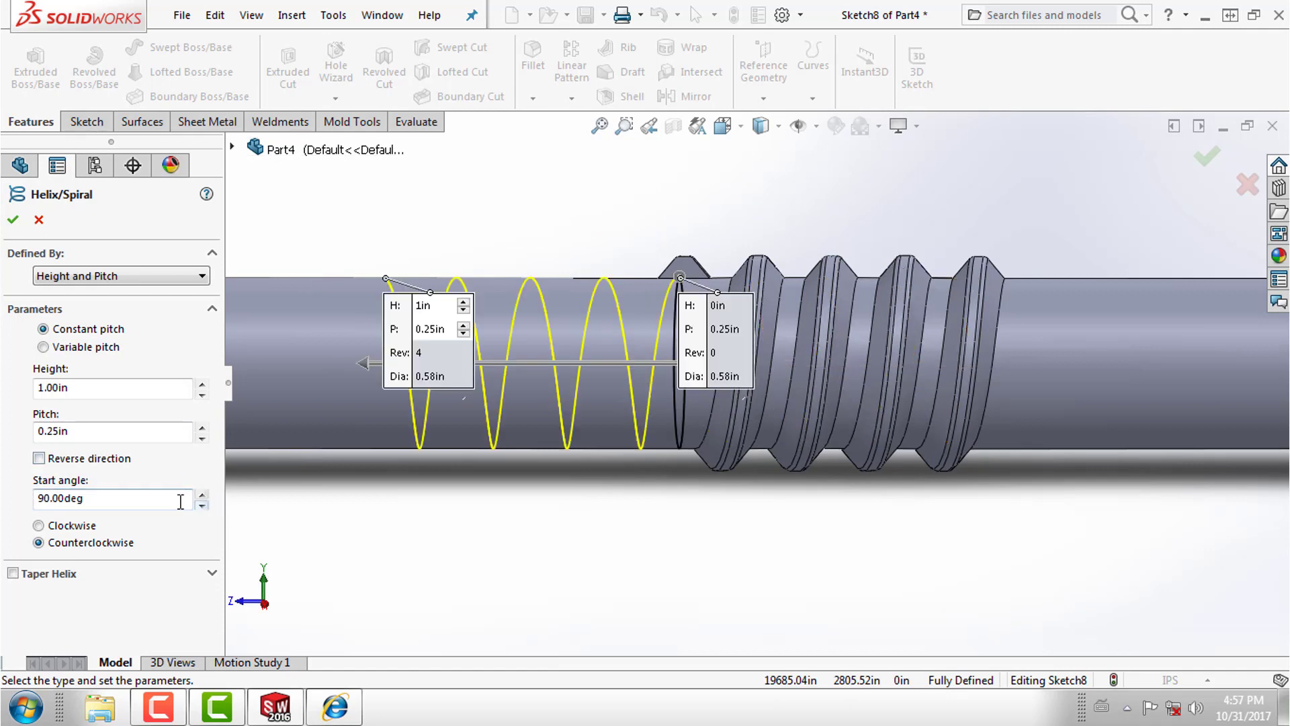
pyautogui.moveTo(110, 387); pyautogui.dragTo(3, 405)
pyautogui.click(335, 707)
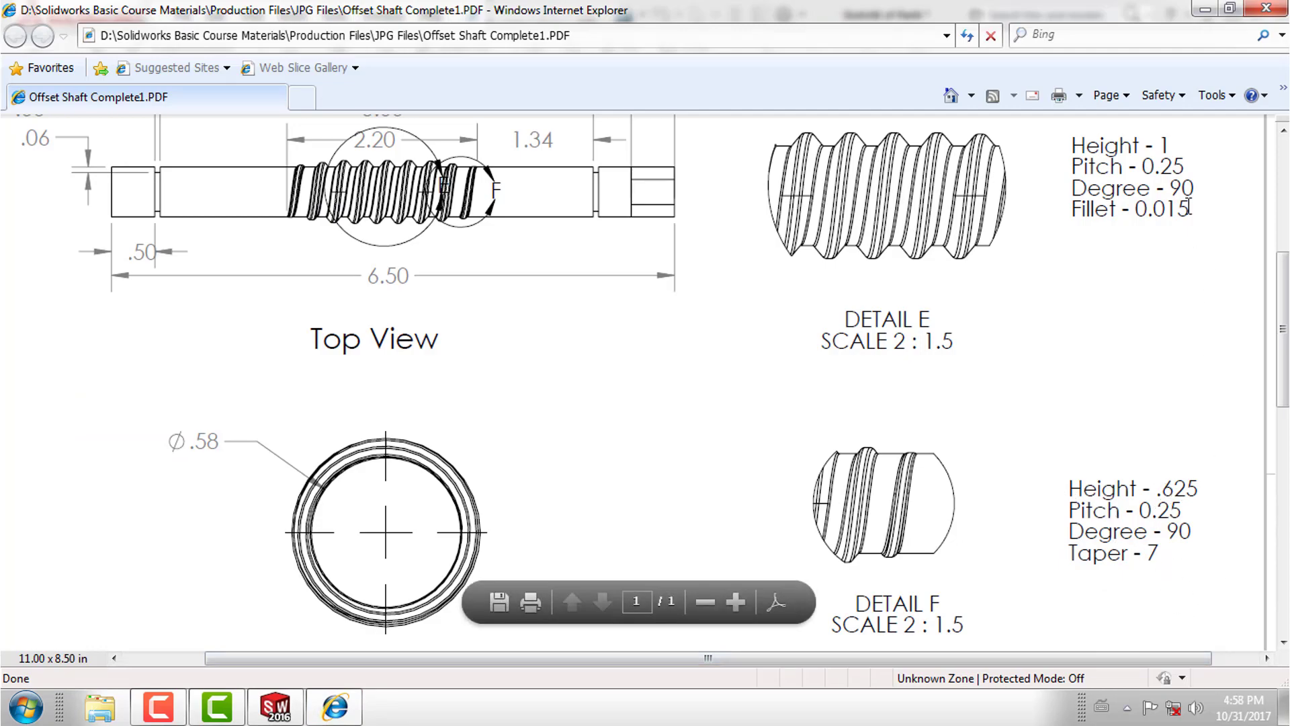
pyautogui.click(1205, 8)
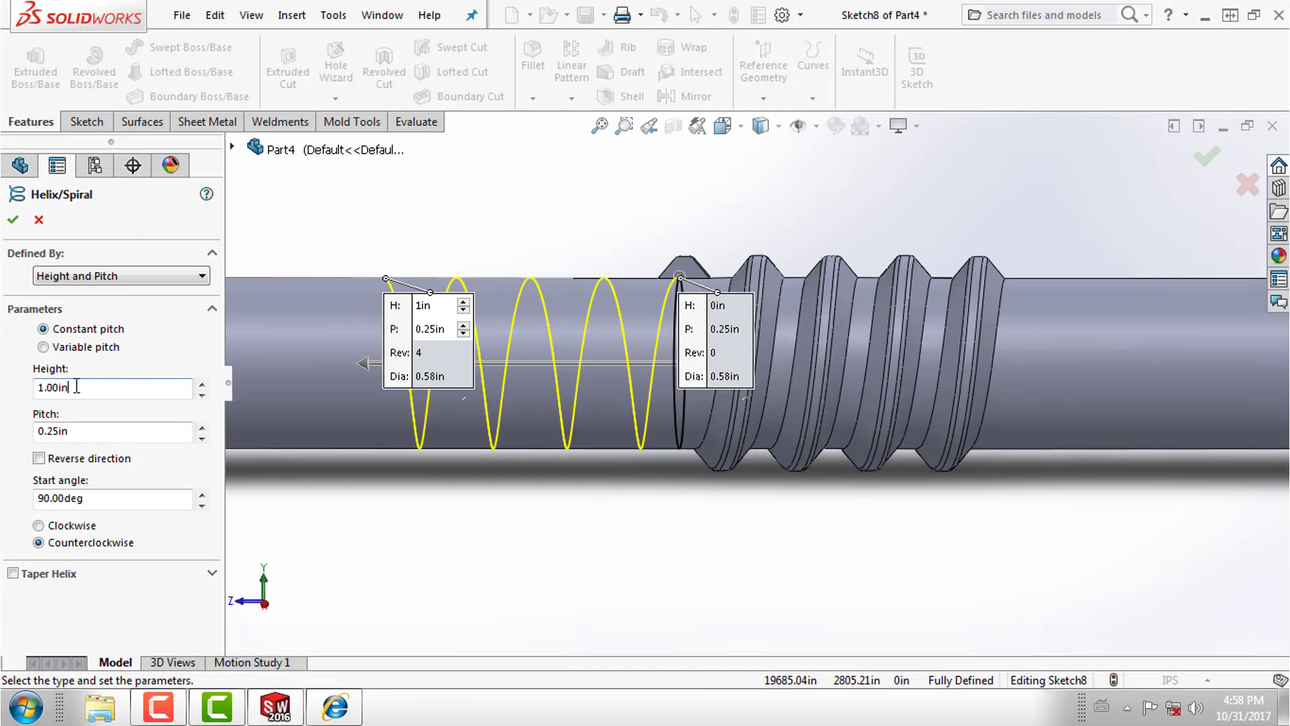
pyautogui.moveTo(77, 387); pyautogui.dragTo(2, 390)
pyautogui.write('.625')
pyautogui.press('Tab')
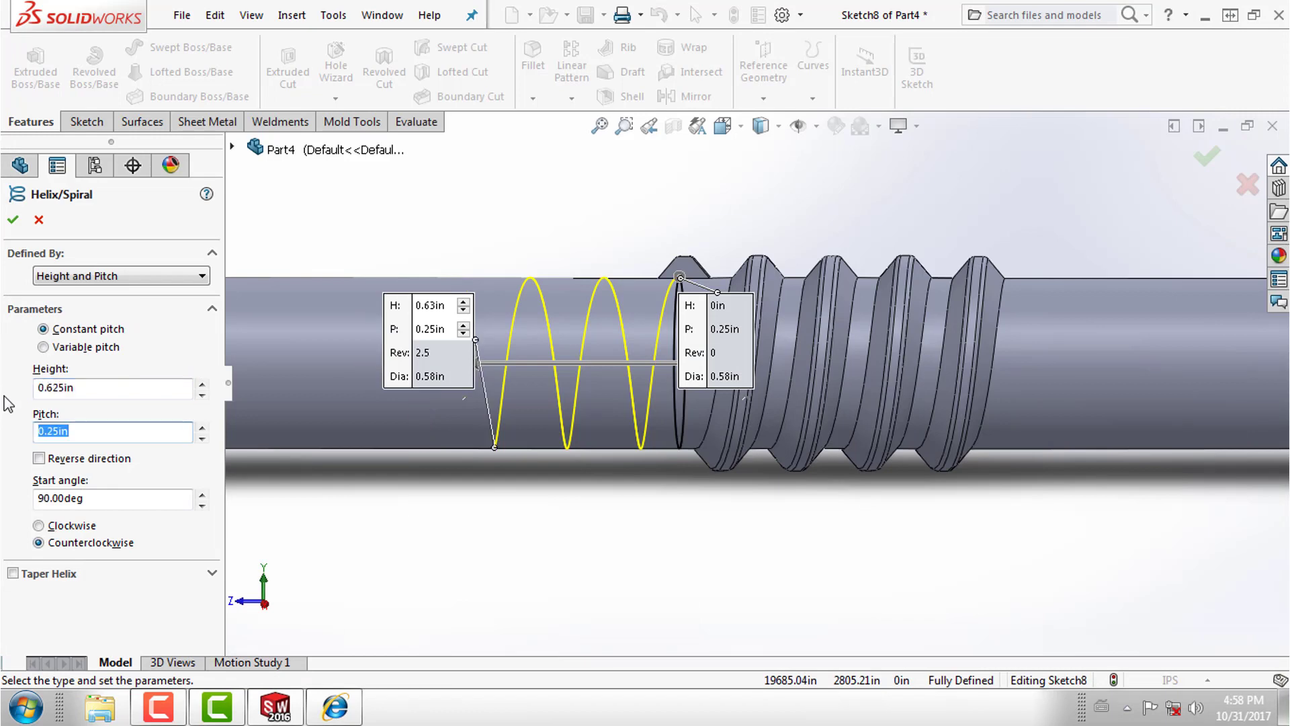
pyautogui.press('Tab')
pyautogui.press('Tab')
pyautogui.press('Tab')
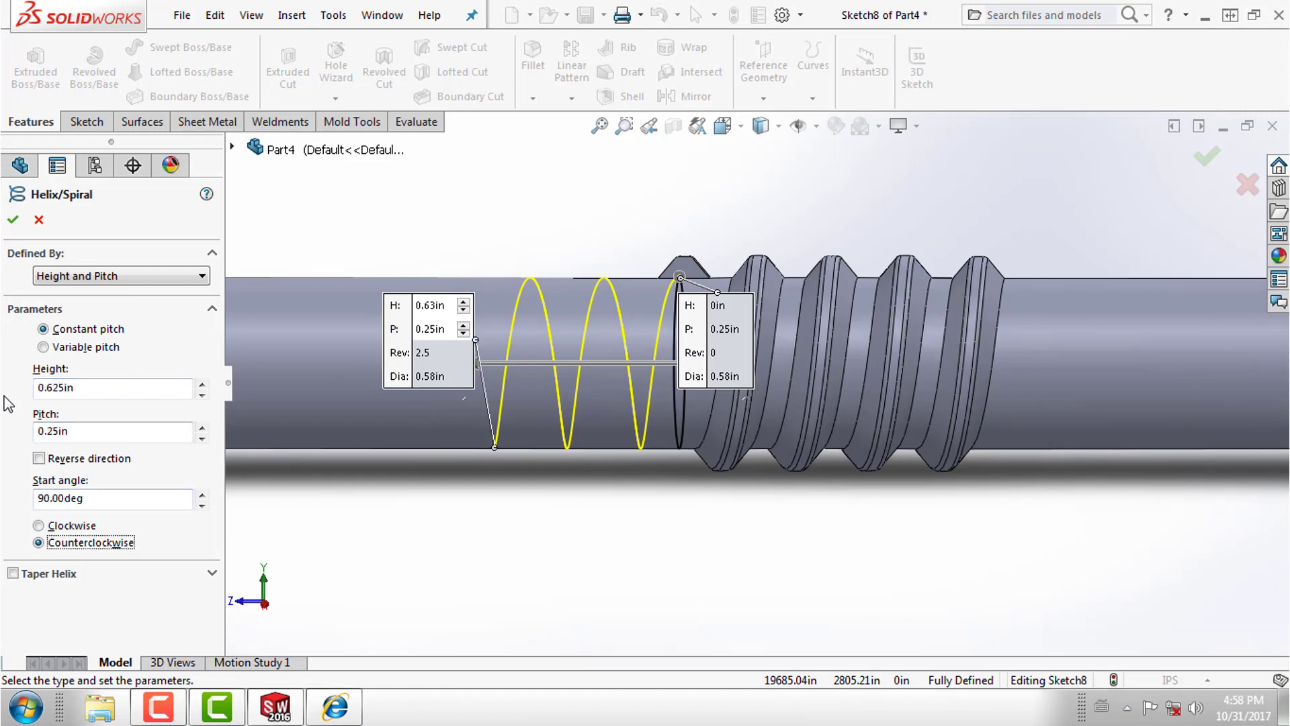
# Add a 7° inward taper to the helix and accept it as Helix/Spiral2.
pyautogui.click(12, 573)
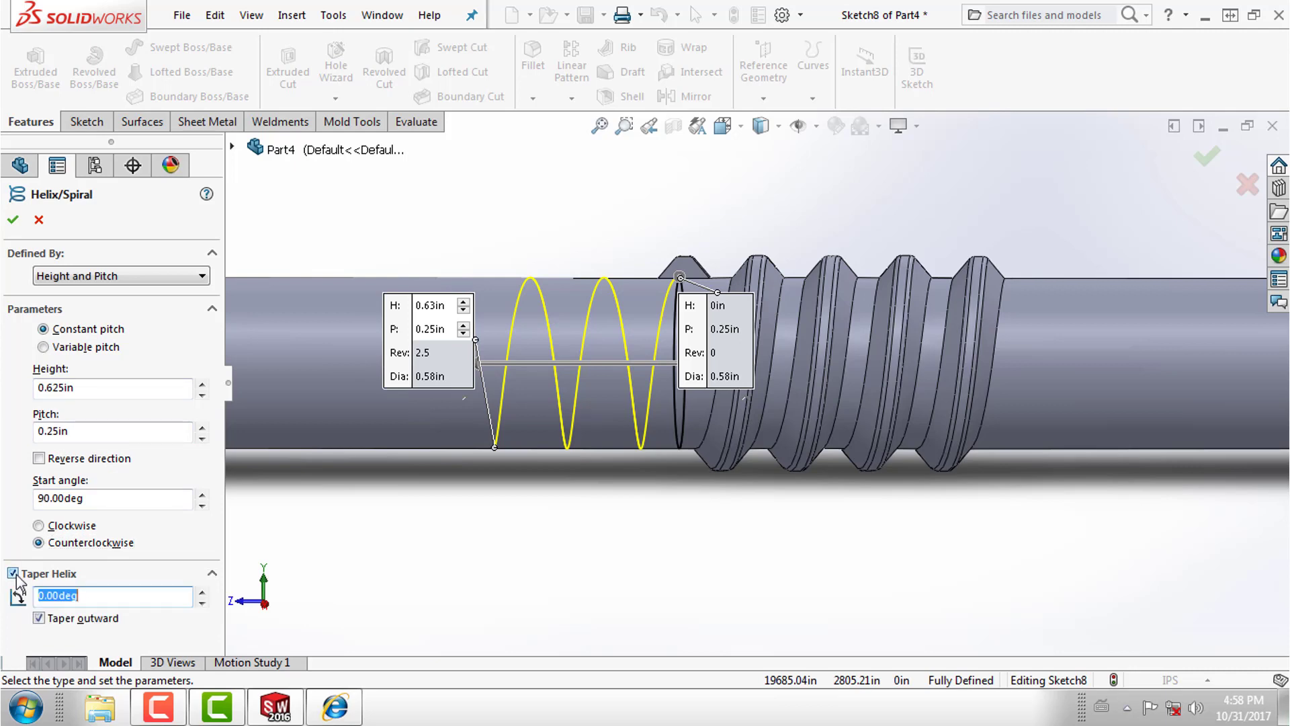
pyautogui.write('7')
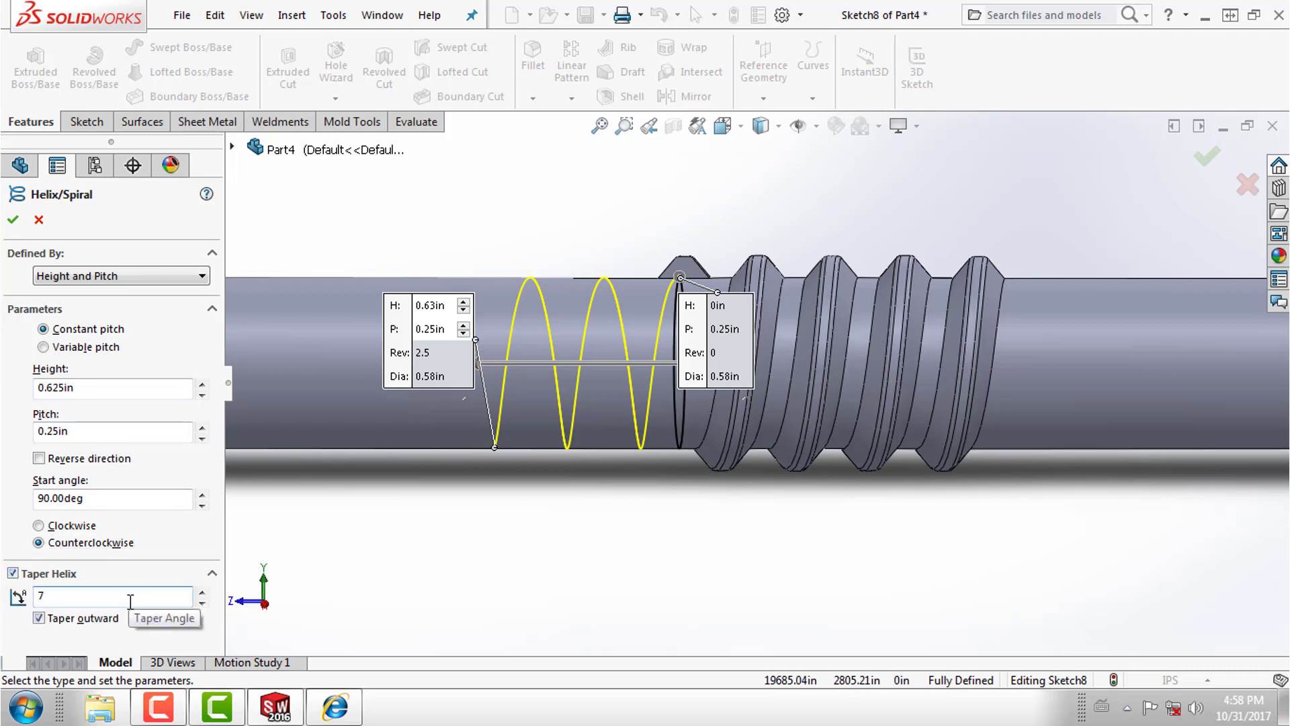
pyautogui.press('Return')
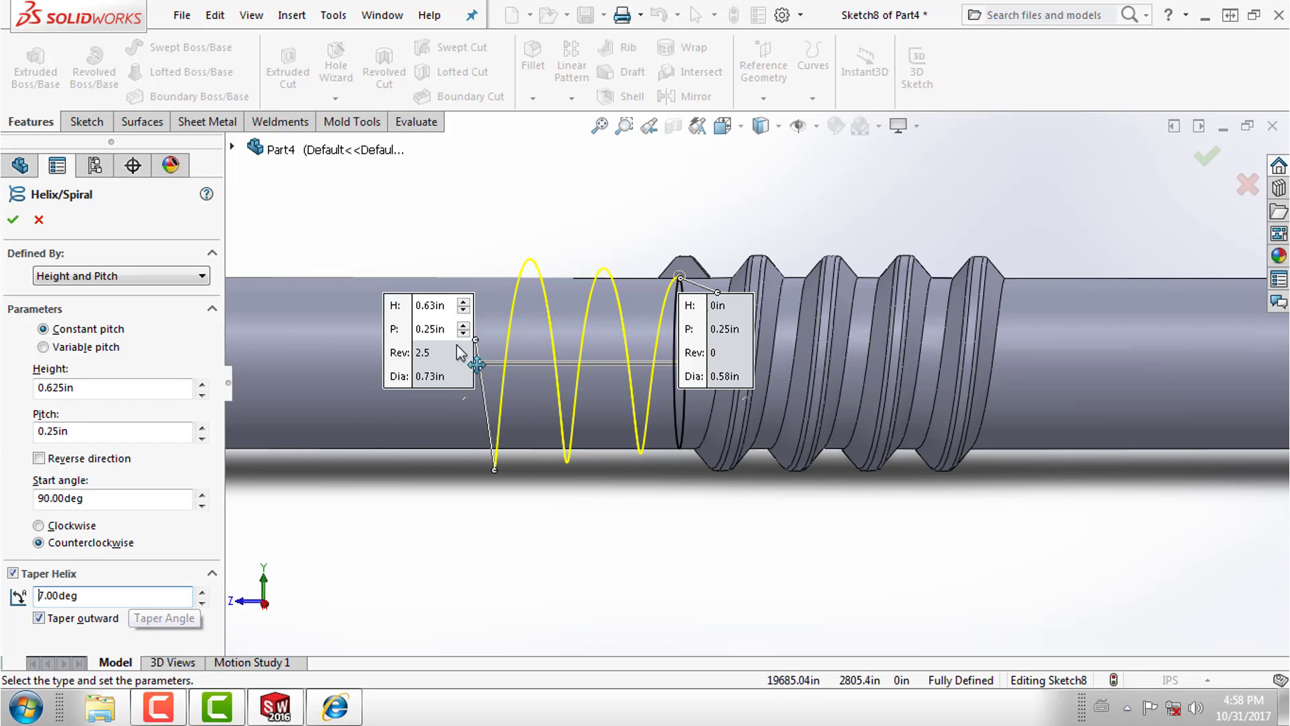
pyautogui.click(39, 619)
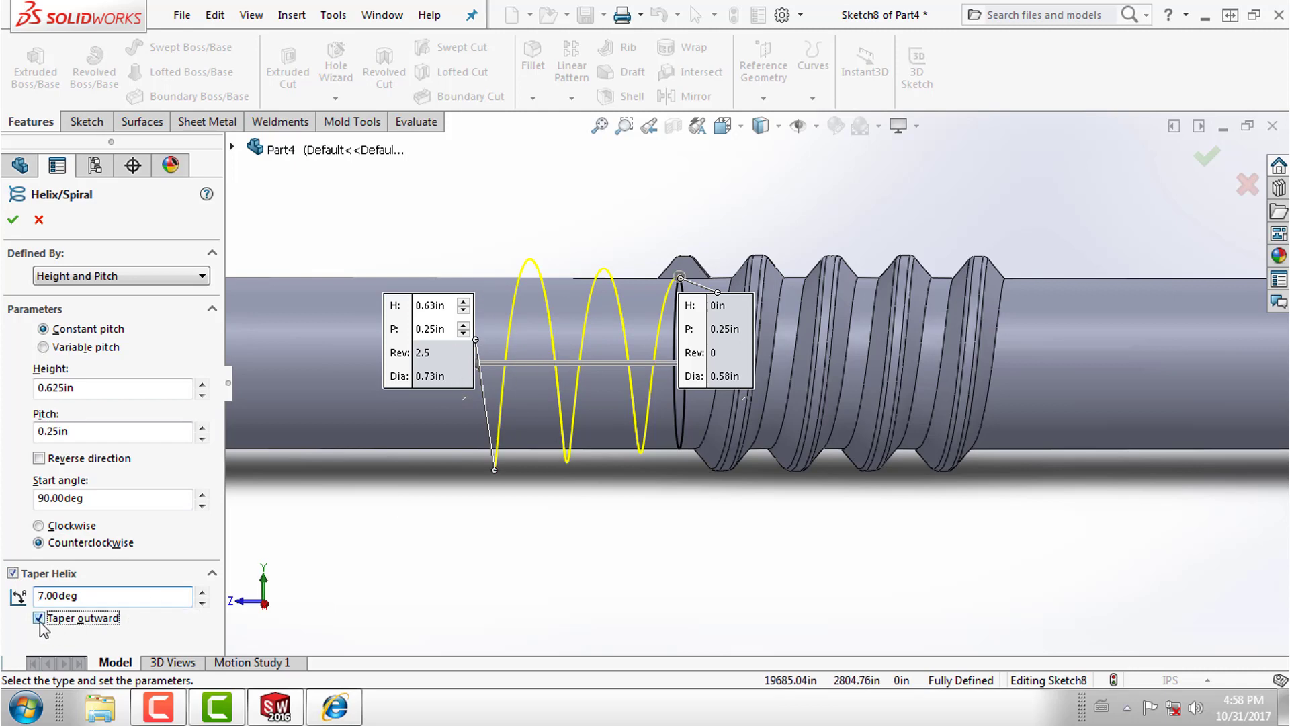
pyautogui.click(13, 219)
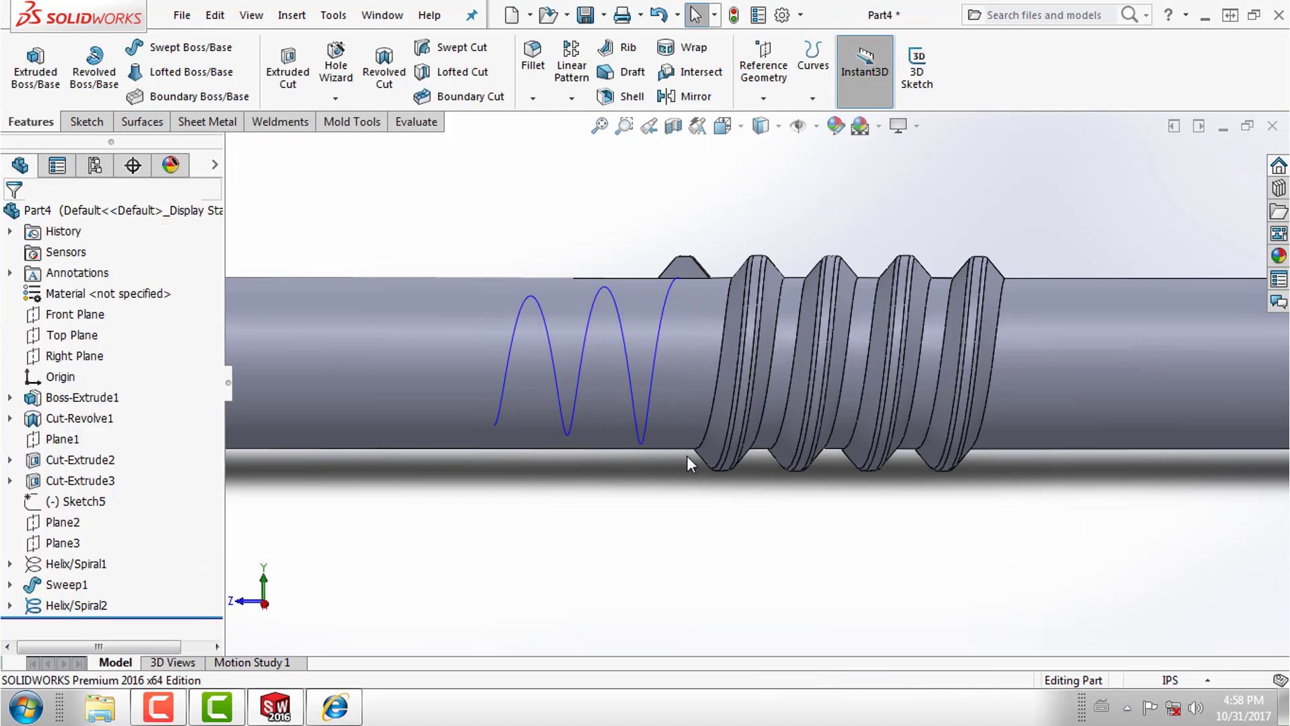
# Copy Sweep1's trapezoid thread profile into a new fully defined Sketch9.
pyautogui.scroll(-2, 687, 456)
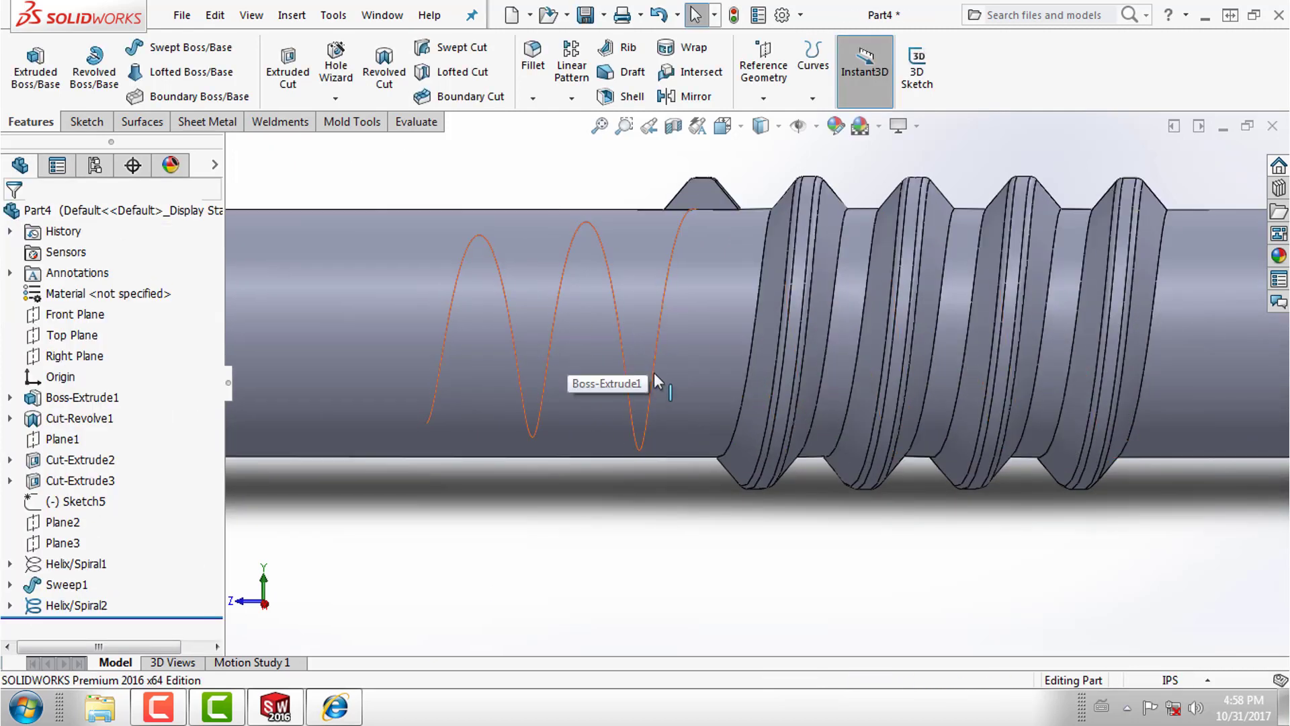
pyautogui.scroll(-1, 705, 200)
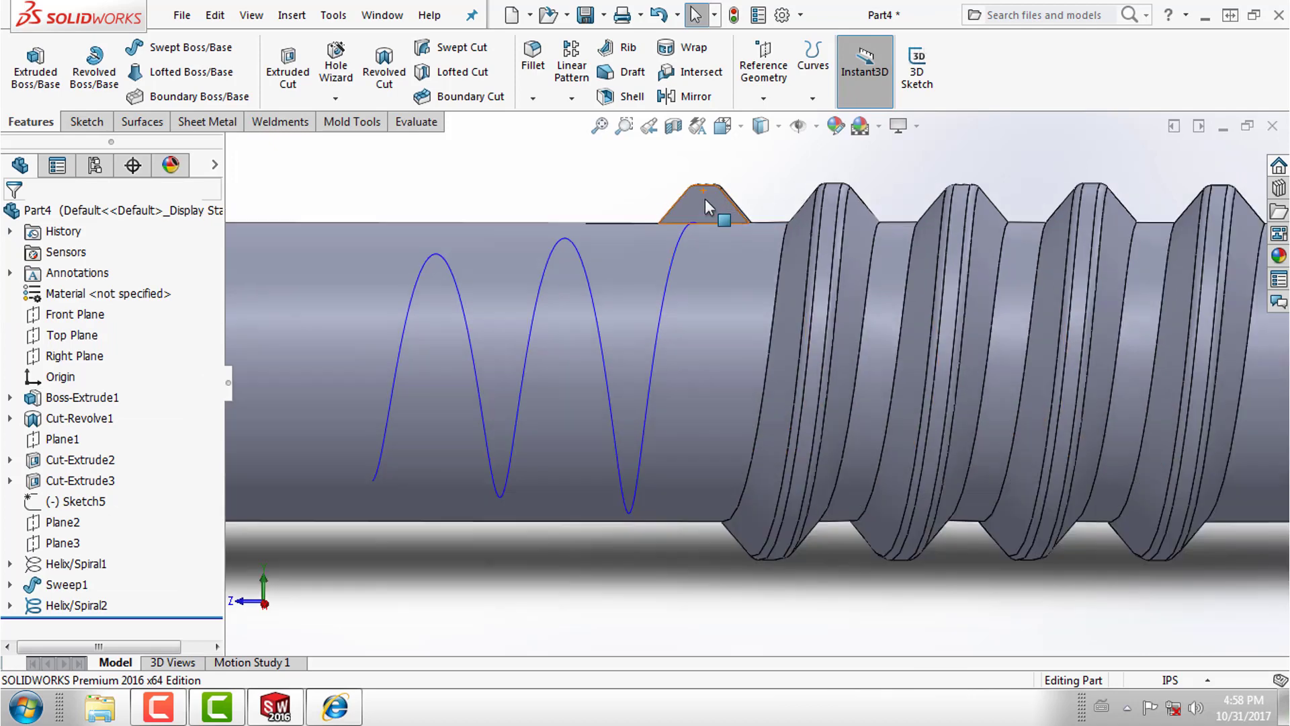
pyautogui.scroll(-2, 723, 232)
pyautogui.scroll(-1, 739, 228)
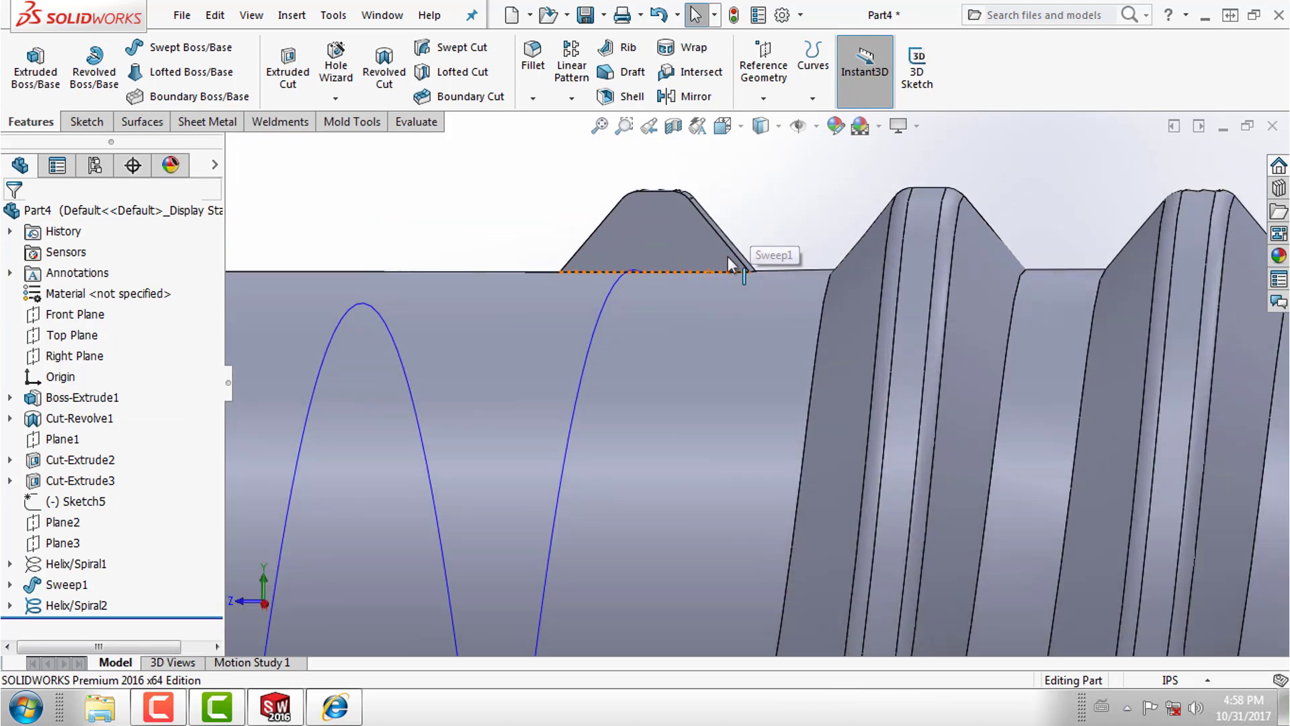
pyautogui.click(688, 248)
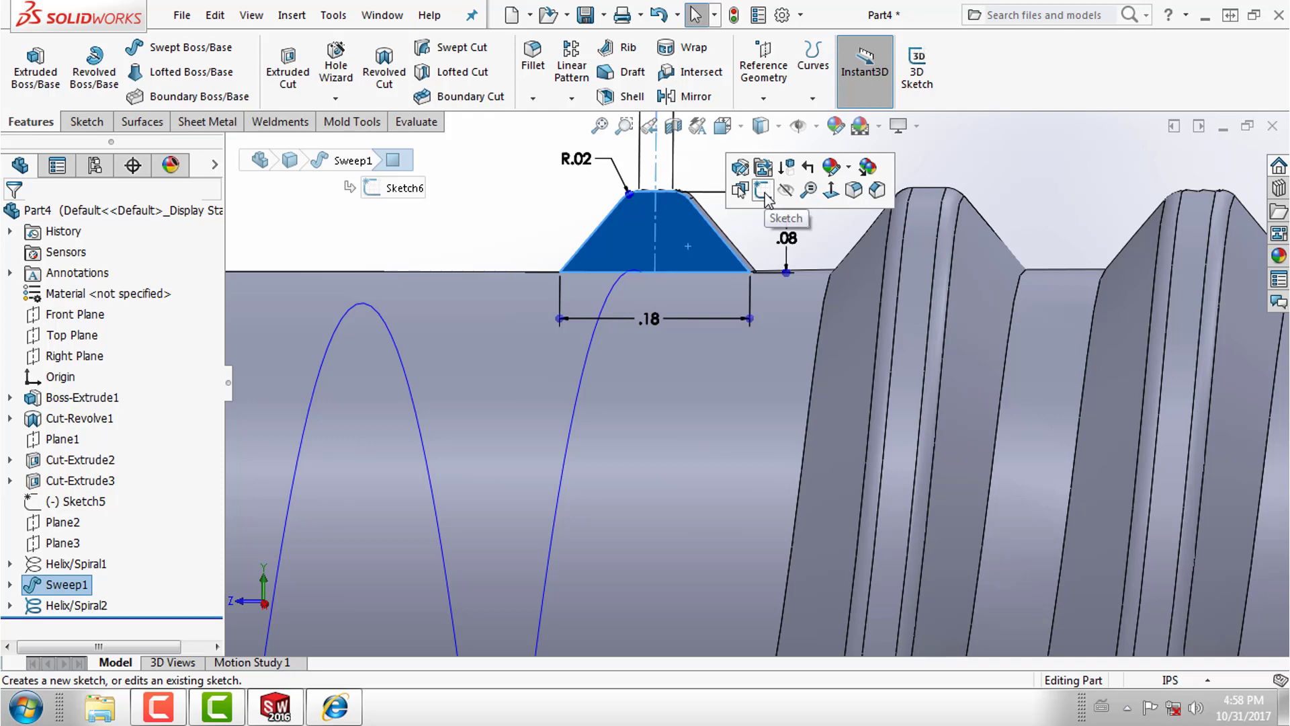
pyautogui.click(765, 194)
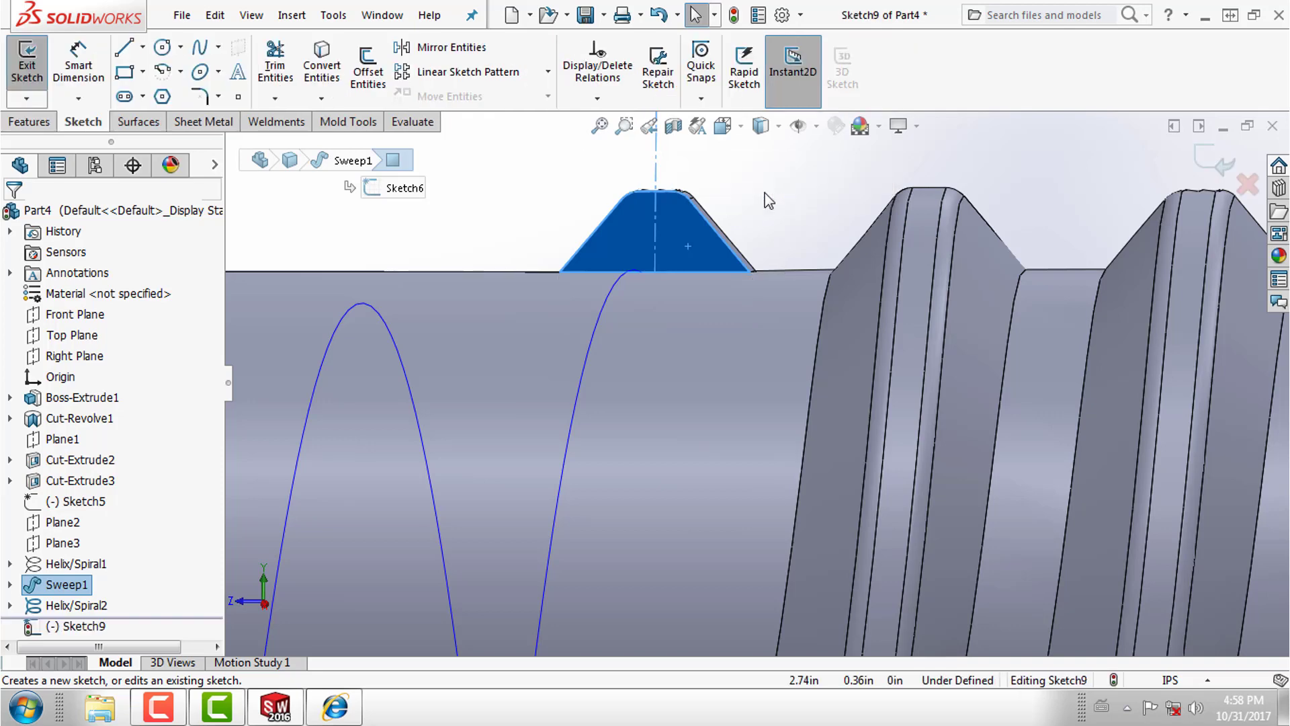
pyautogui.click(645, 207)
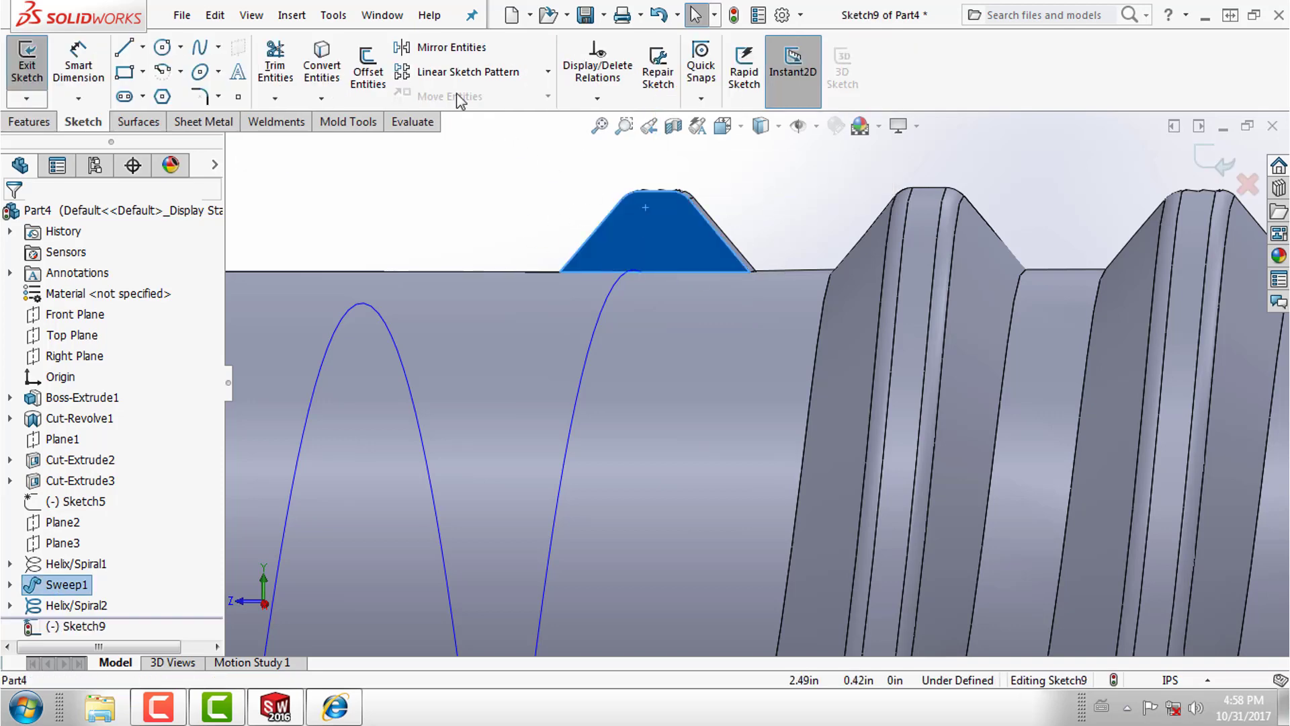
pyautogui.click(336, 69)
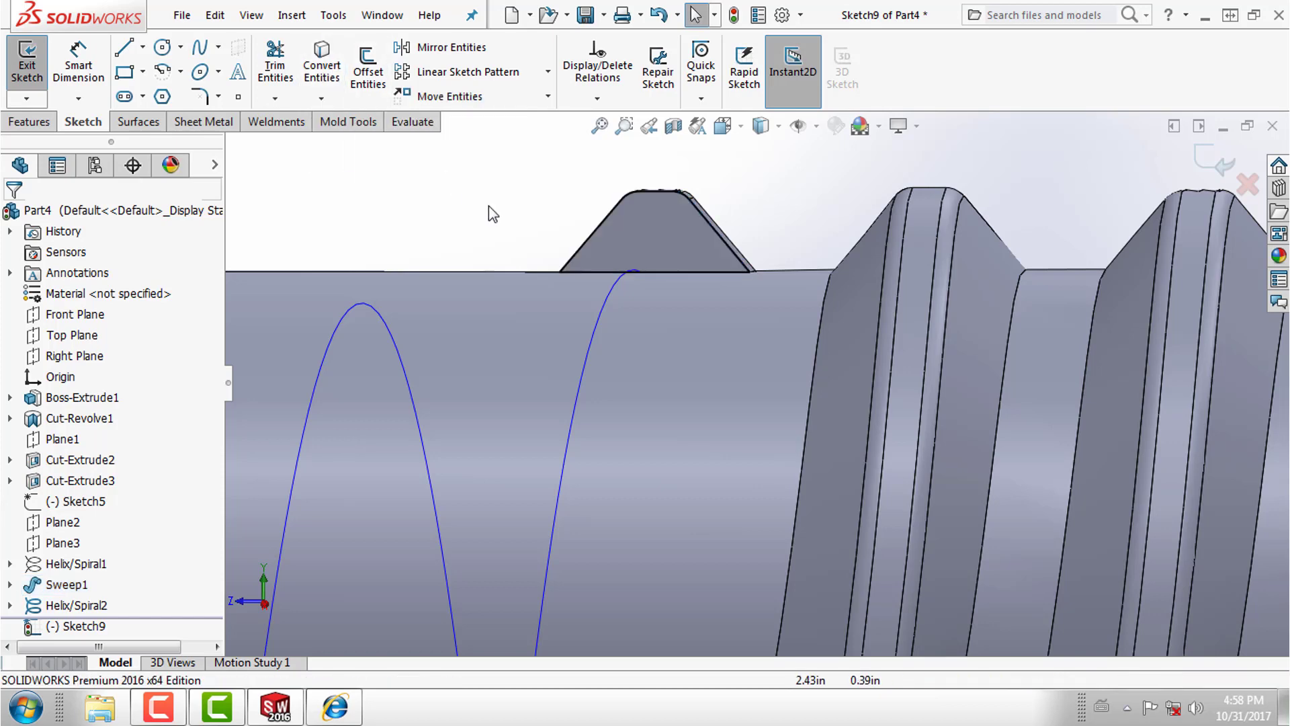
pyautogui.scroll(2, 702, 279)
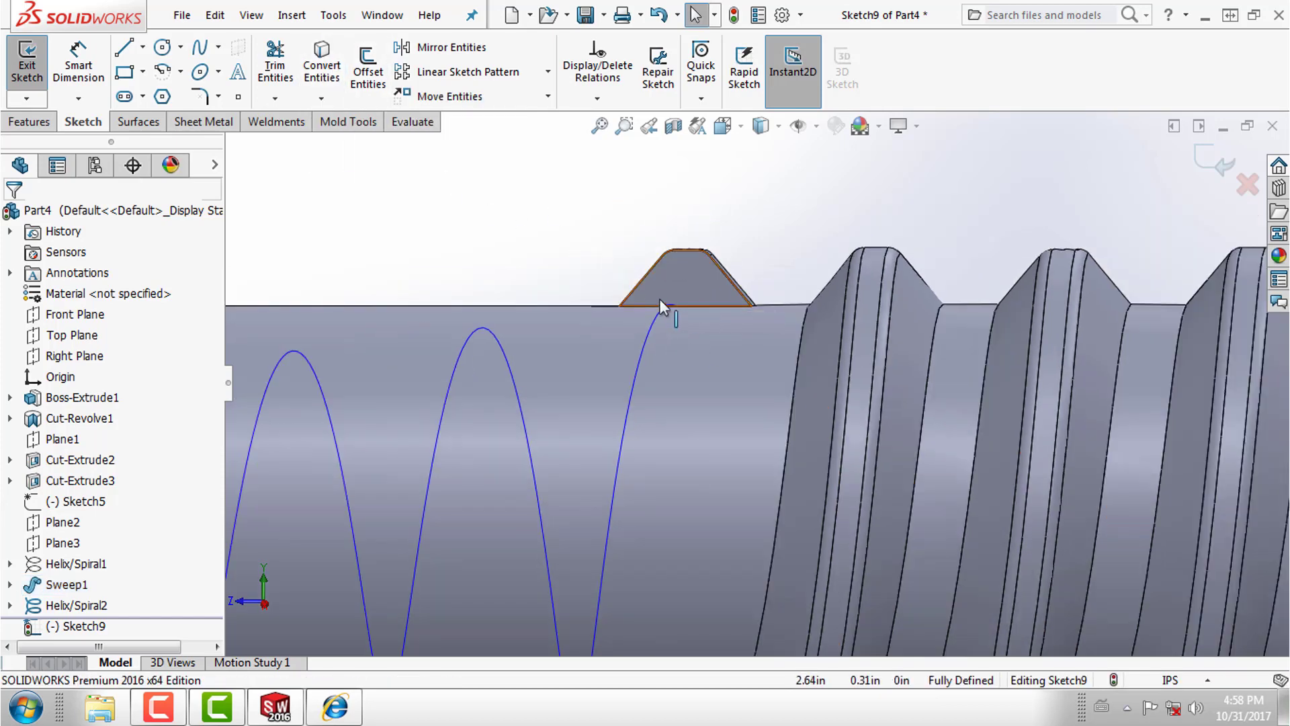
pyautogui.scroll(3, 640, 413)
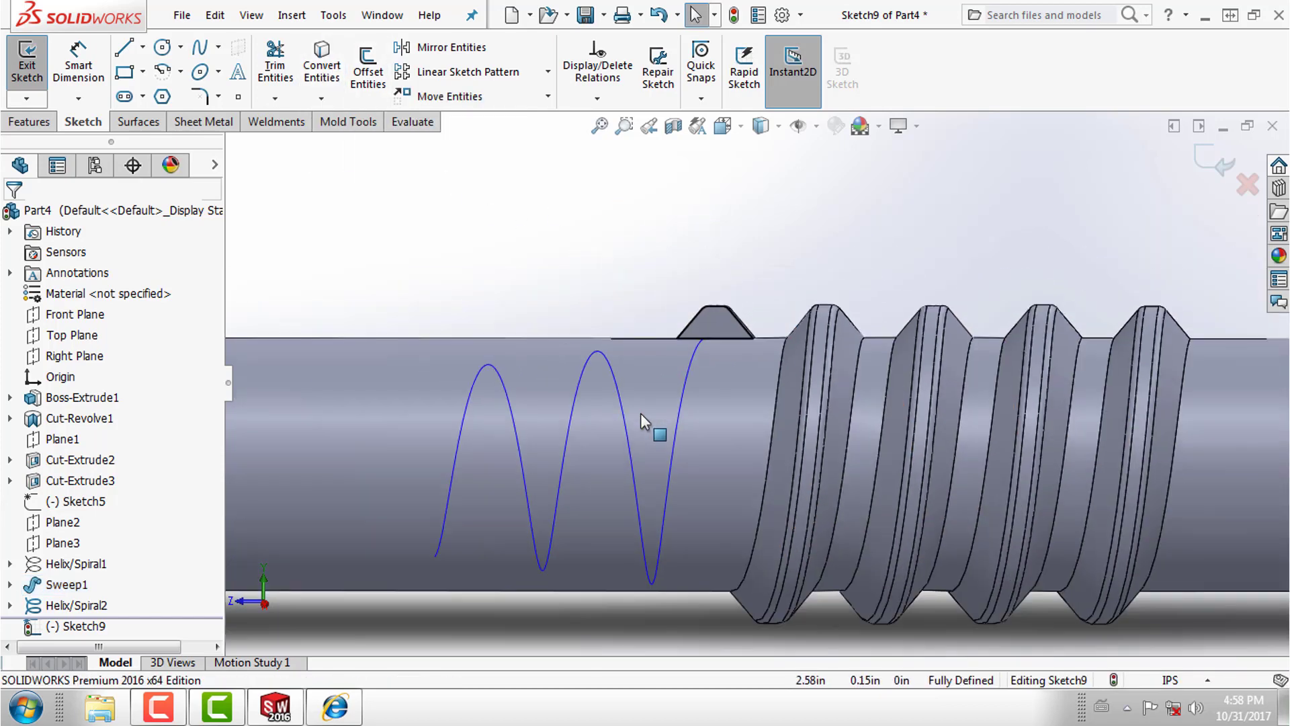
pyautogui.click(37, 124)
# Sweep the Sketch9 profile along Helix/Spiral2 to create the Sweep2 thread.
pyautogui.click(162, 48)
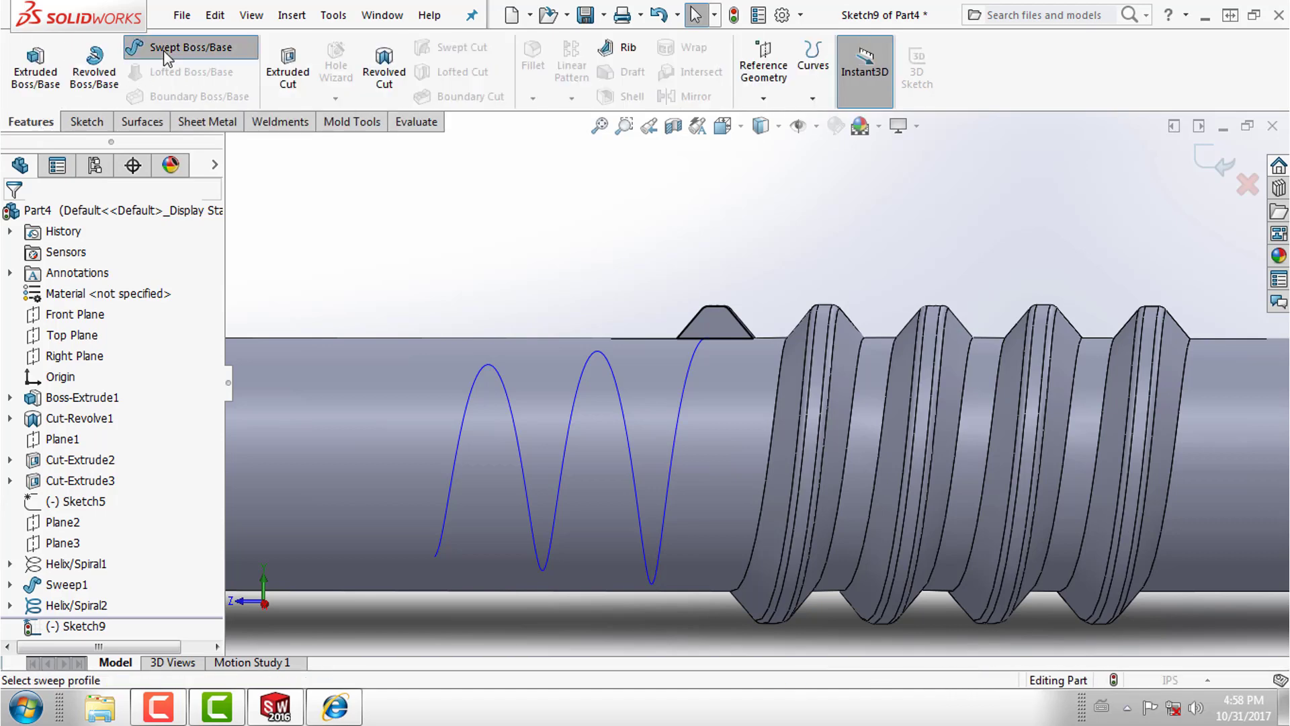
pyautogui.click(746, 326)
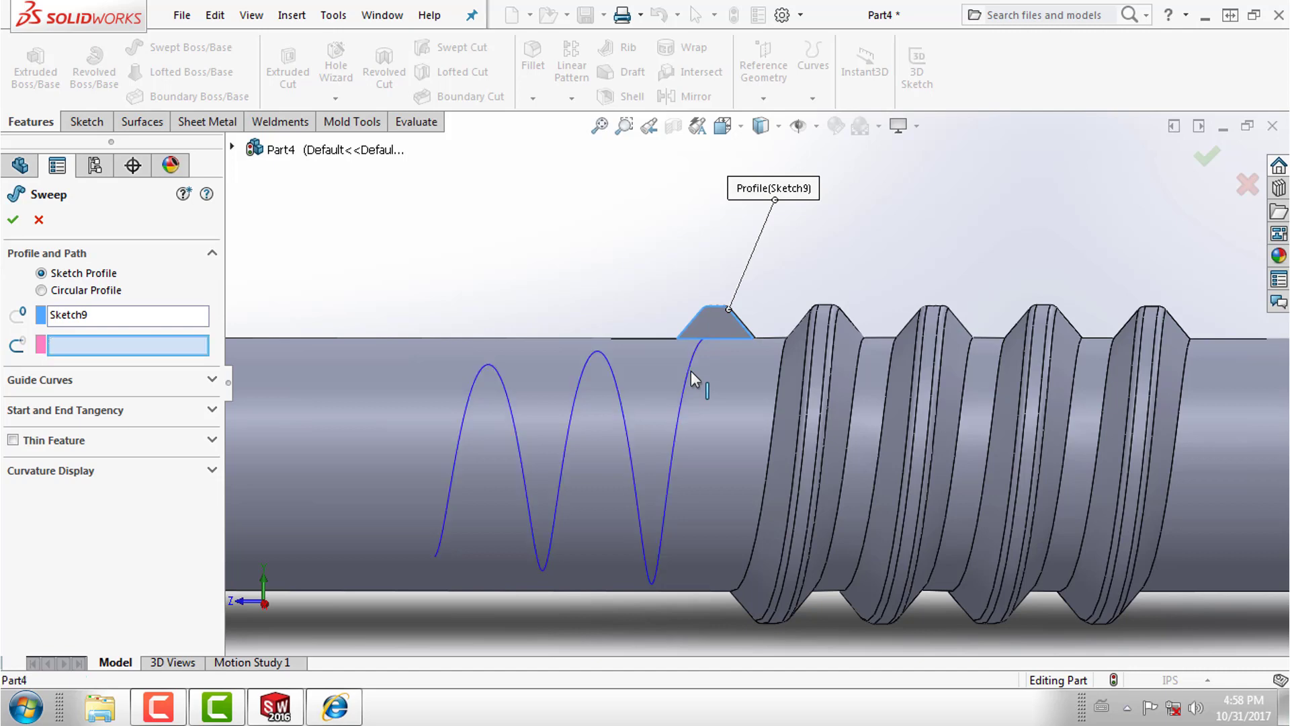
pyautogui.click(691, 370)
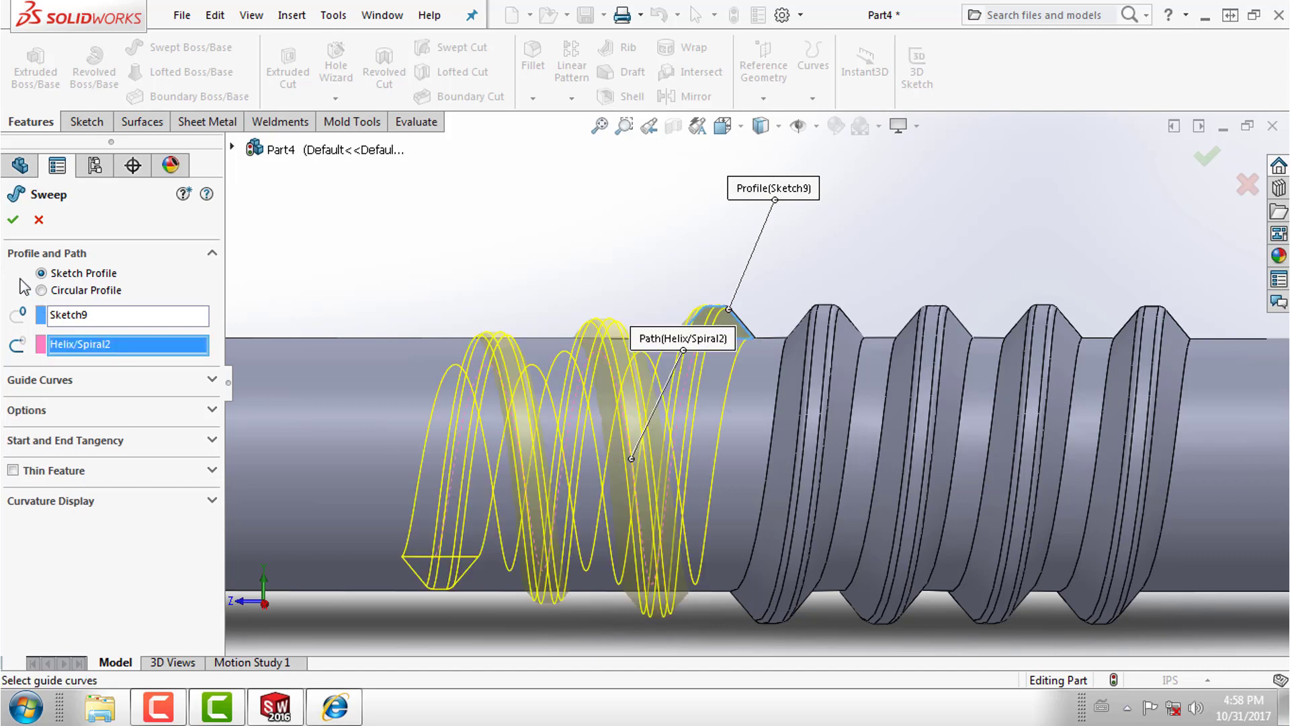
pyautogui.click(12, 220)
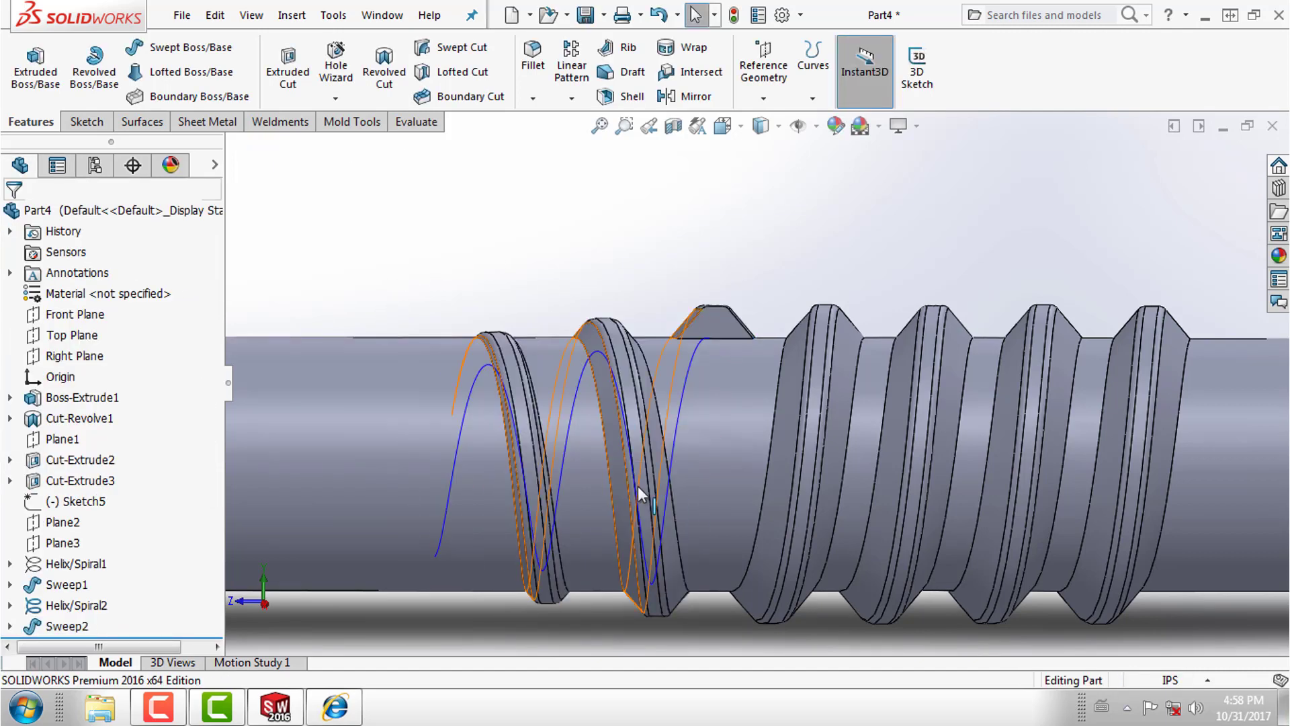
pyautogui.scroll(1, 650, 451)
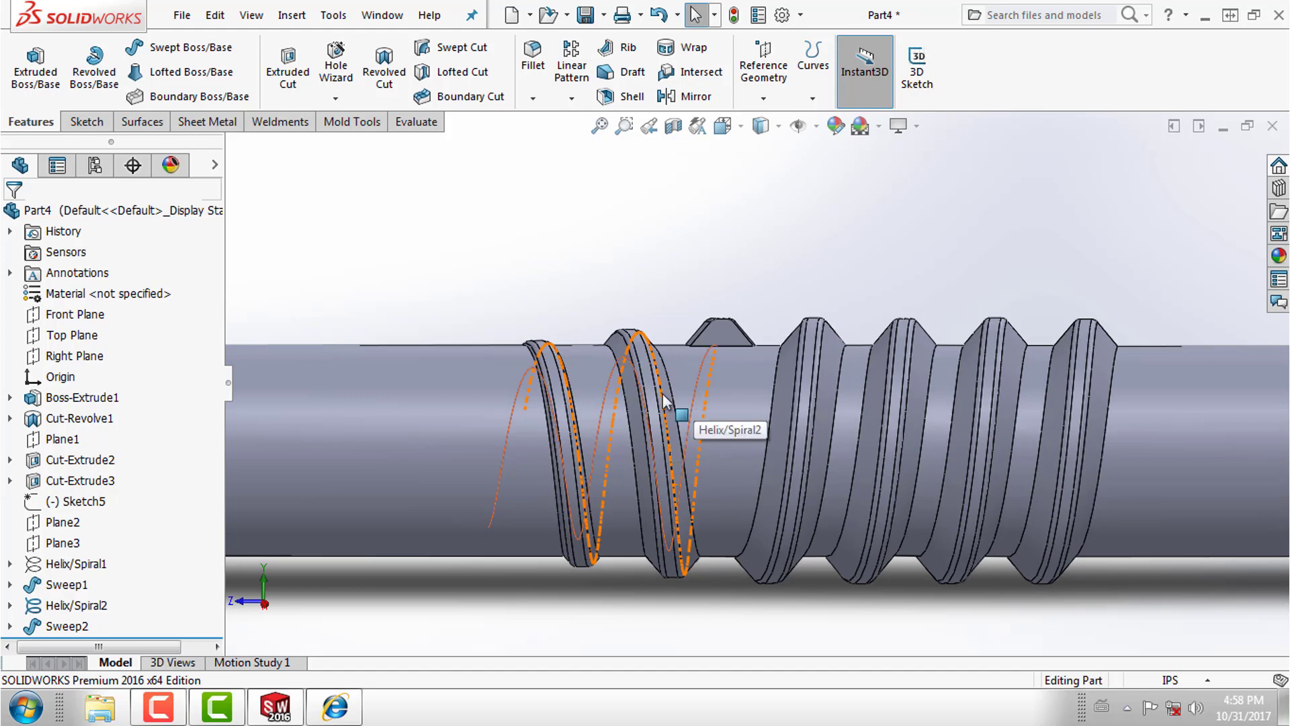
pyautogui.click(82, 606)
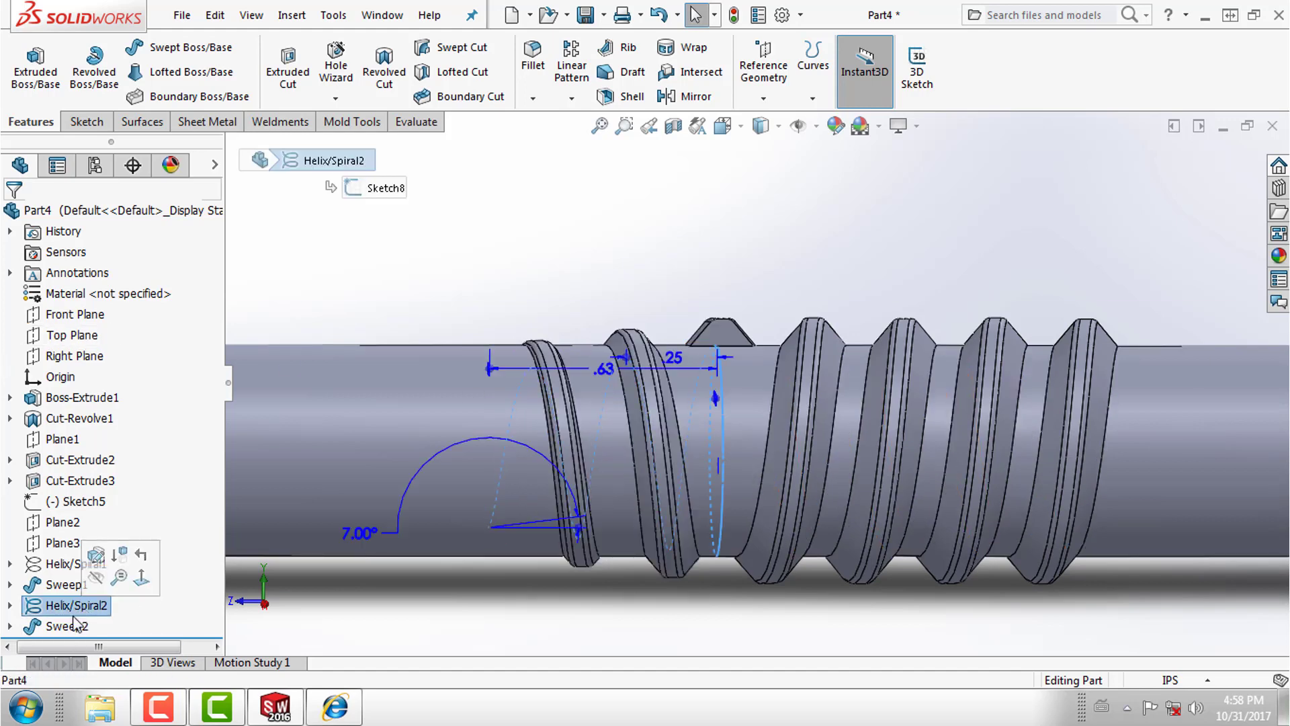
# Switch Helix/Spiral2 to the opposite winding direction.
pyautogui.click(94, 576)
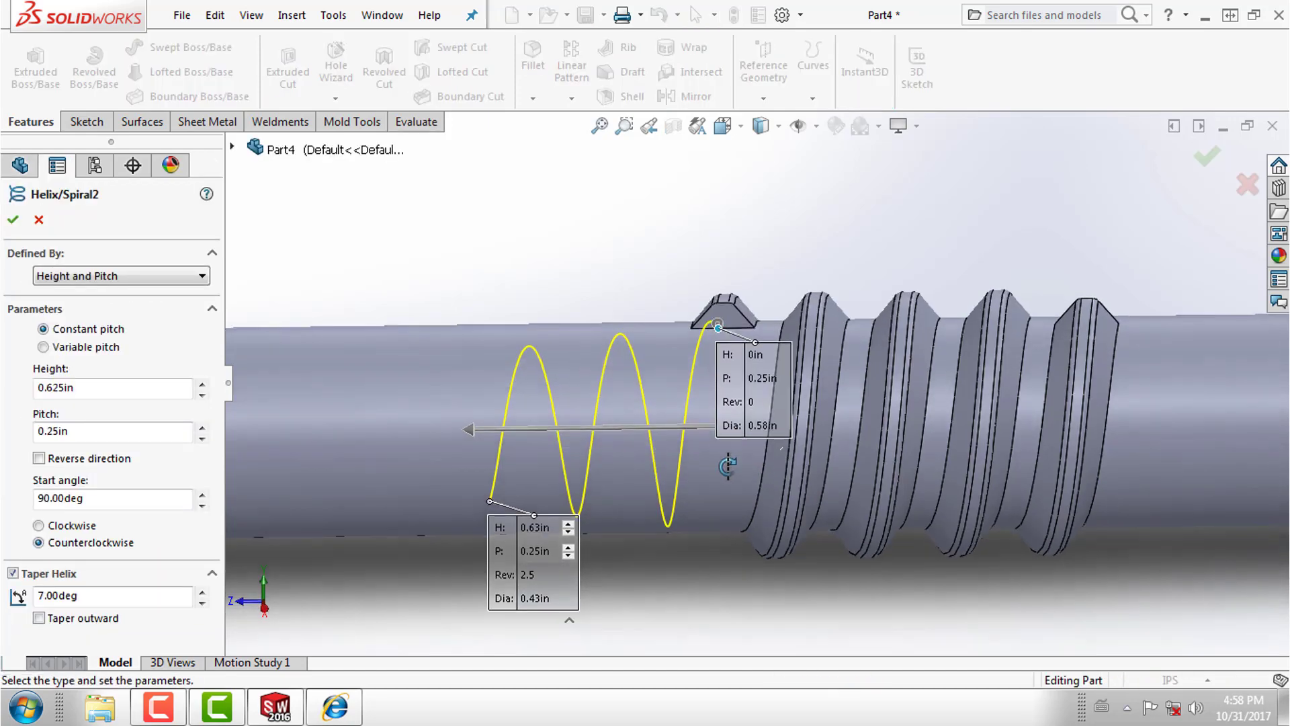
pyautogui.moveTo(728, 465); pyautogui.dragTo(695, 311, button='middle')
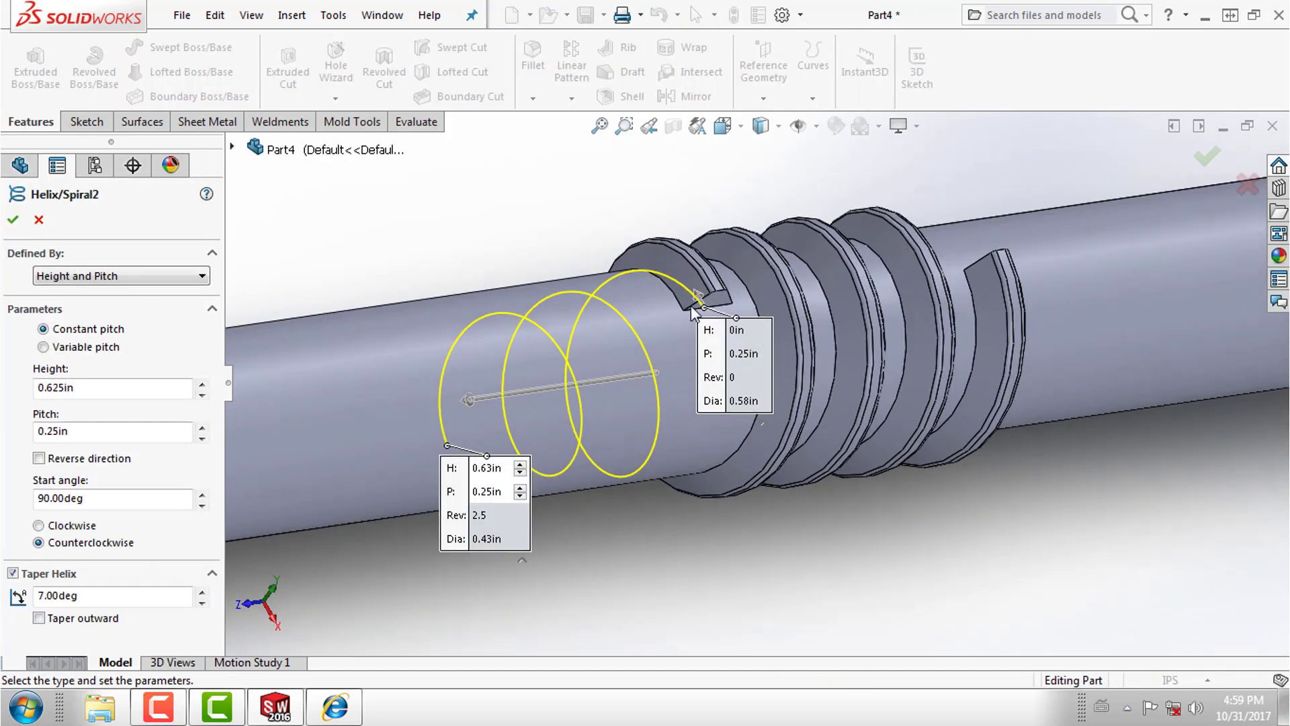
pyautogui.click(698, 296)
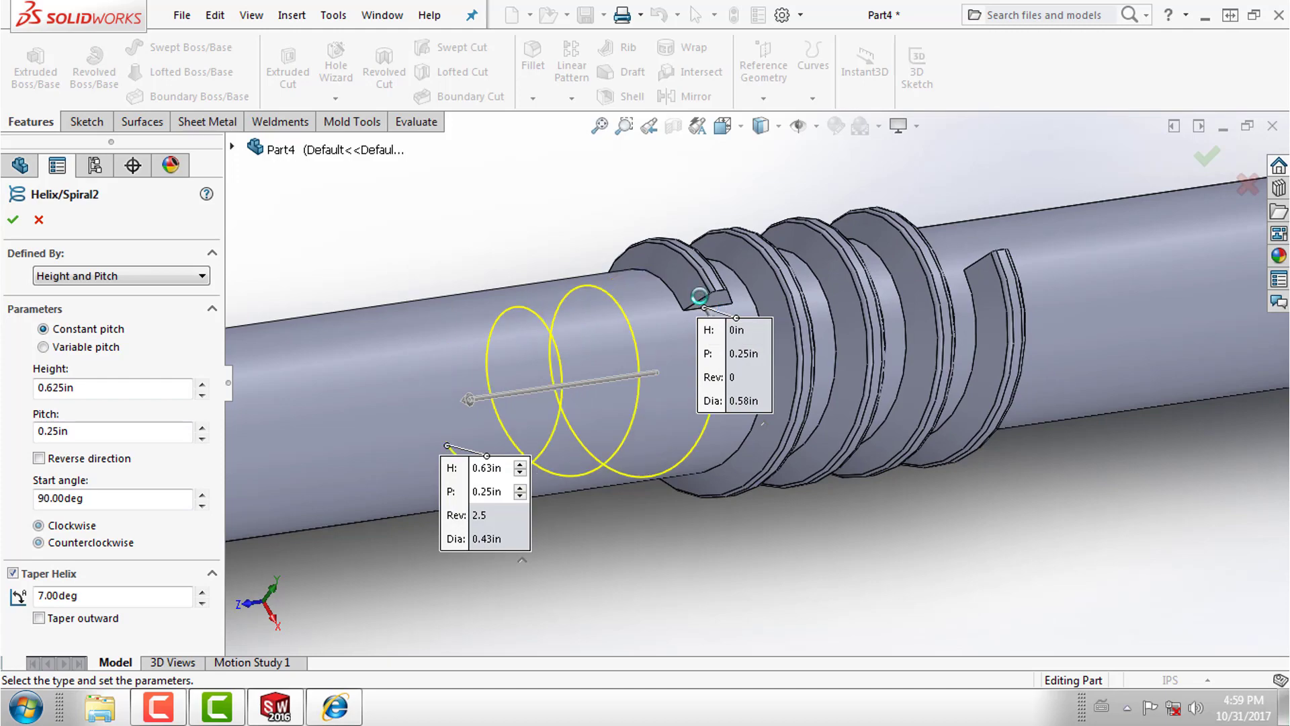
pyautogui.click(13, 219)
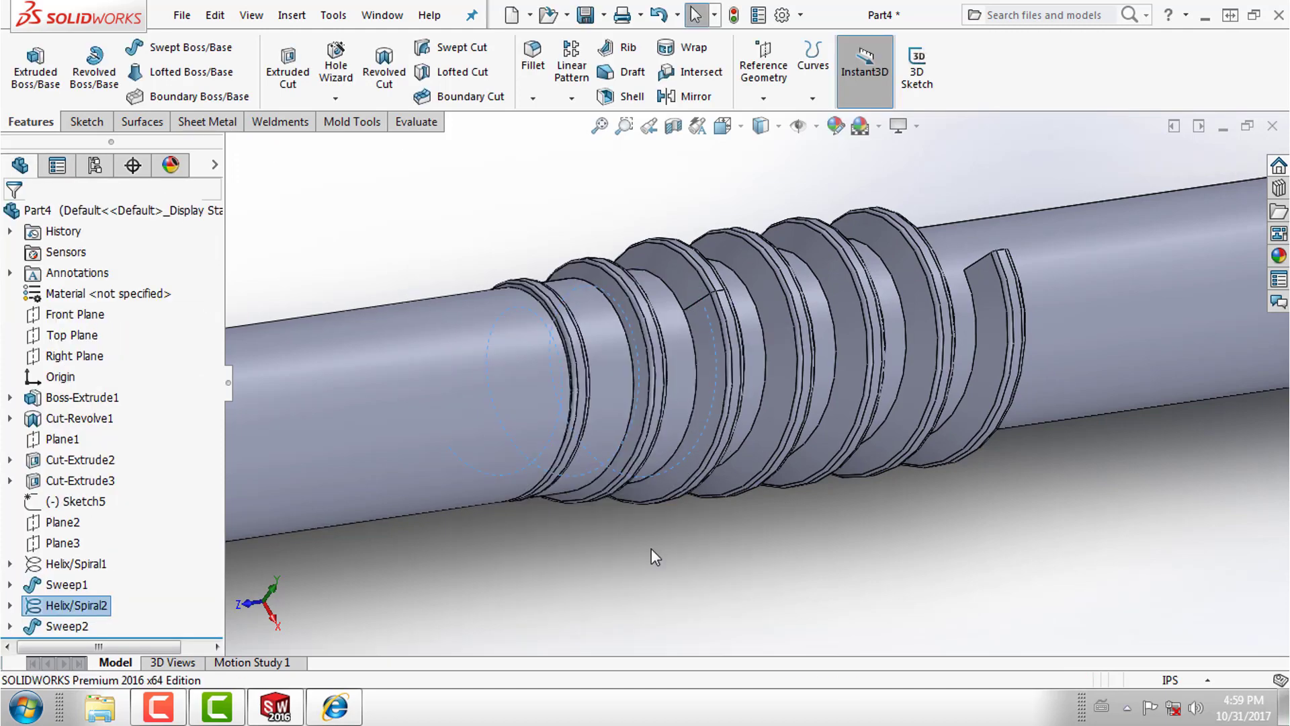
pyautogui.click(651, 549)
# Orbit to inspect the rebuilt Sweep2 thread with the second helix curve hidden.
pyautogui.moveTo(760, 538)
pyautogui.mouseDown(button='middle')
pyautogui.moveTo(544, 502)
pyautogui.moveTo(609, 473)
pyautogui.mouseUp(button='middle')
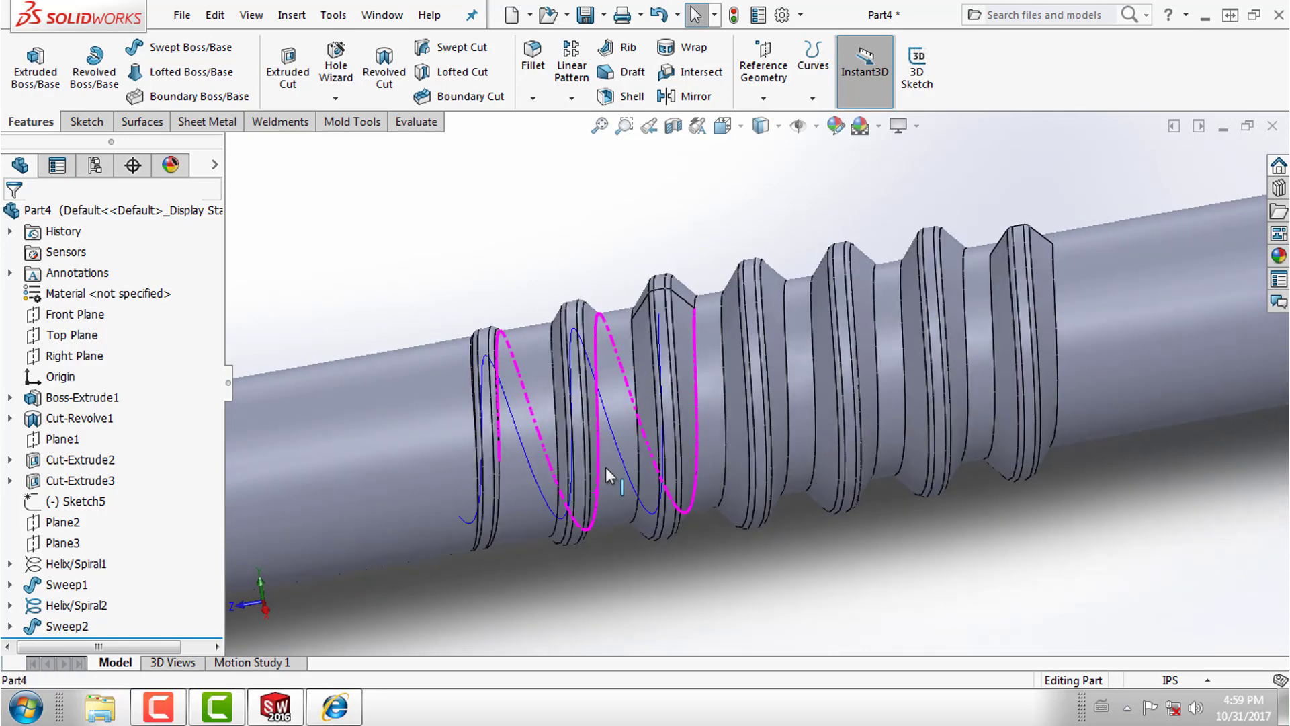
pyautogui.click(474, 519)
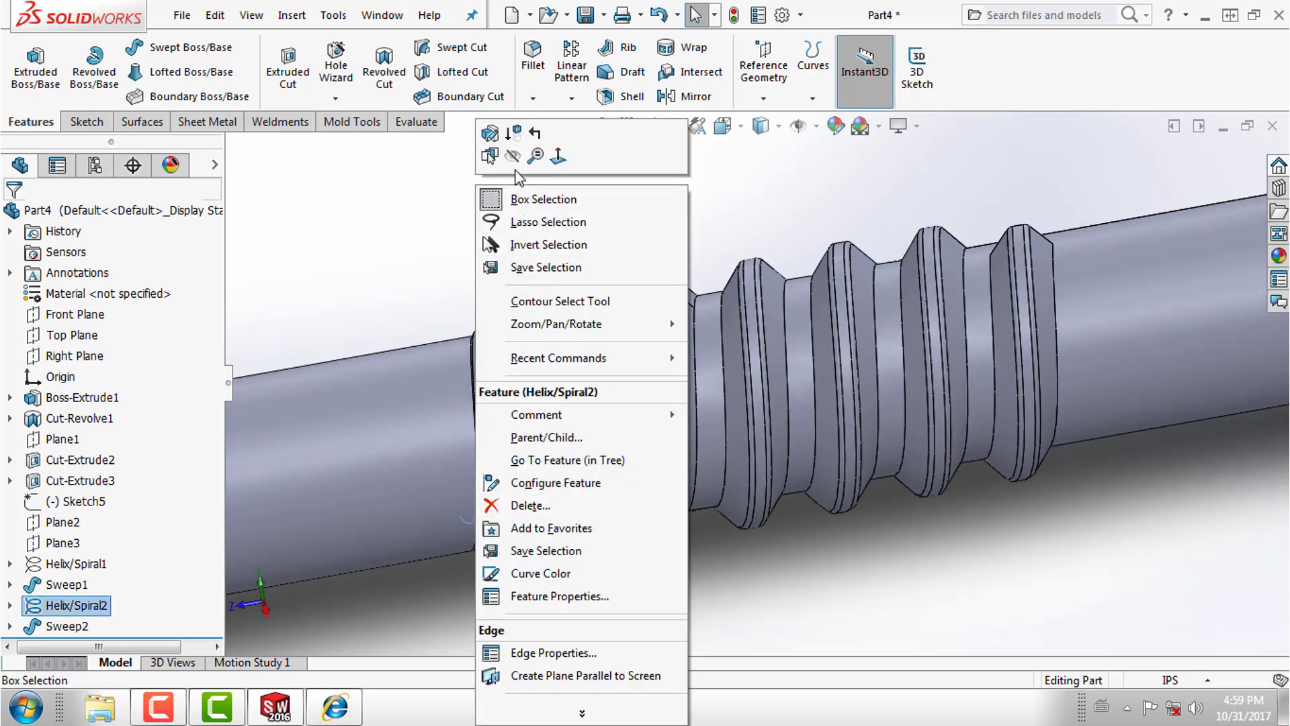
pyautogui.click(531, 199)
pyautogui.scroll(2, 771, 493)
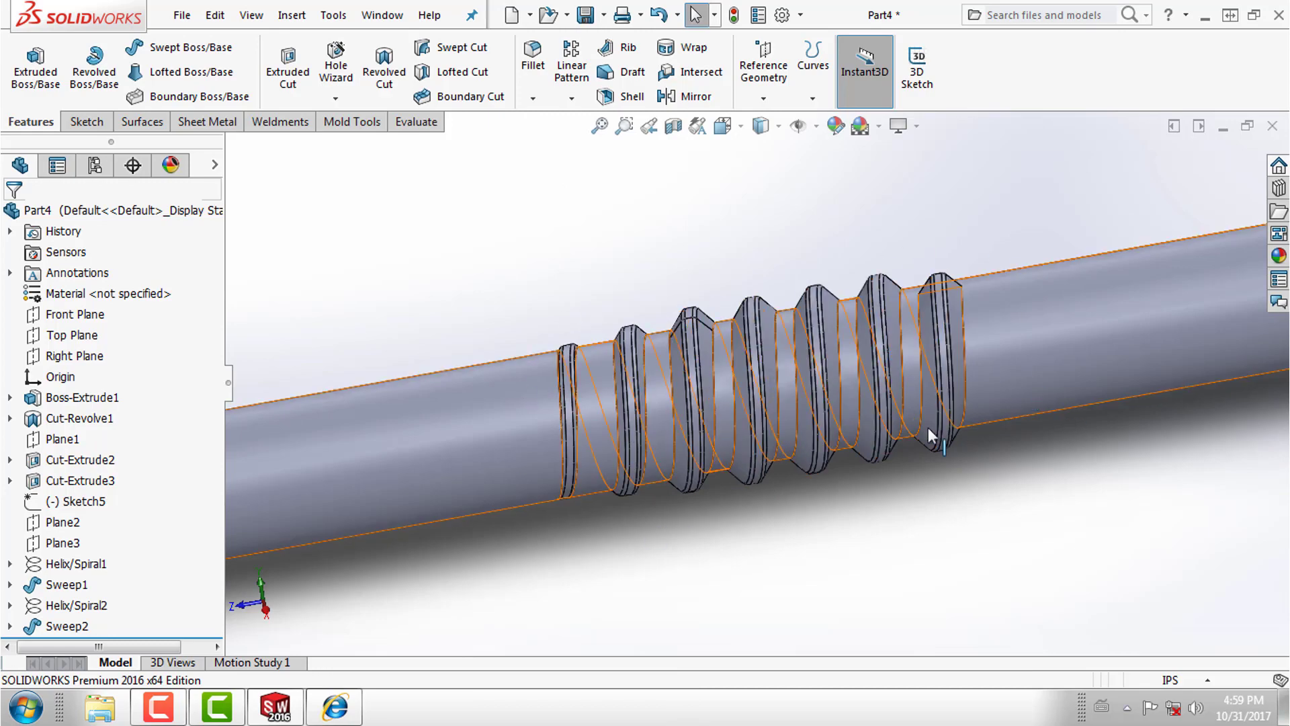
pyautogui.scroll(2, 1031, 400)
pyautogui.scroll(-2, 1016, 360)
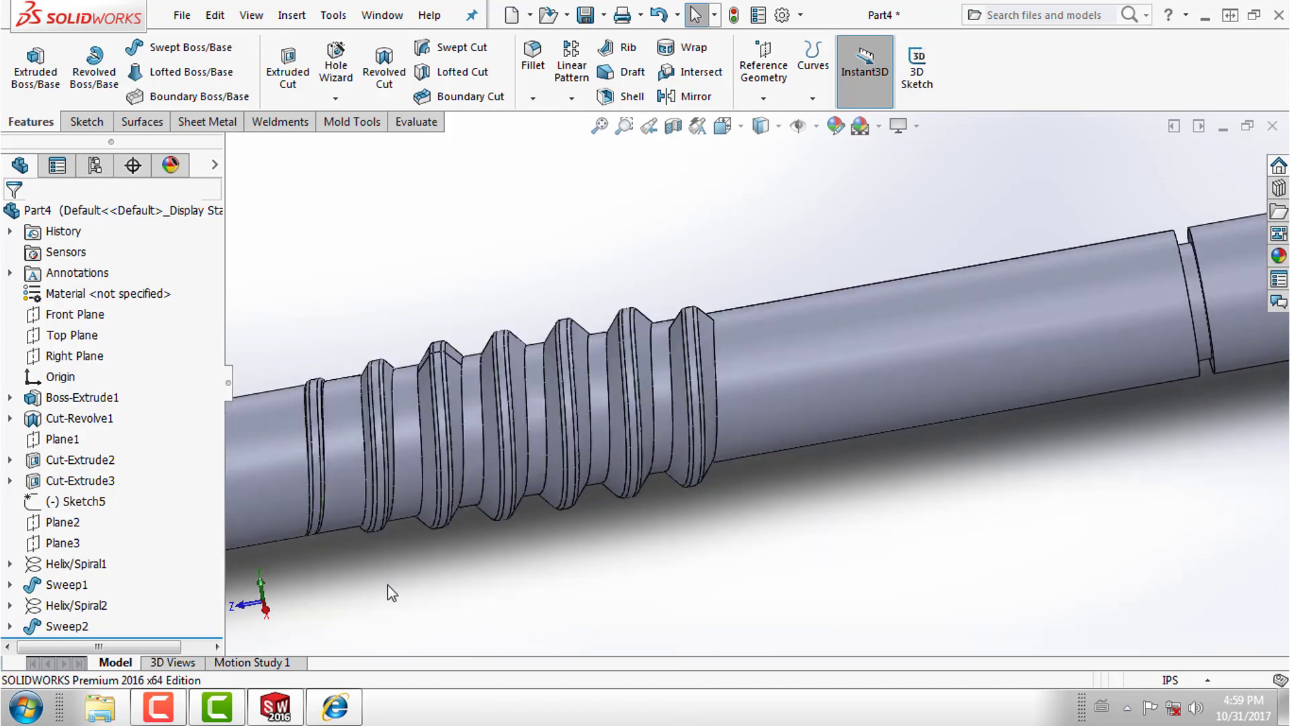
pyautogui.click(64, 543)
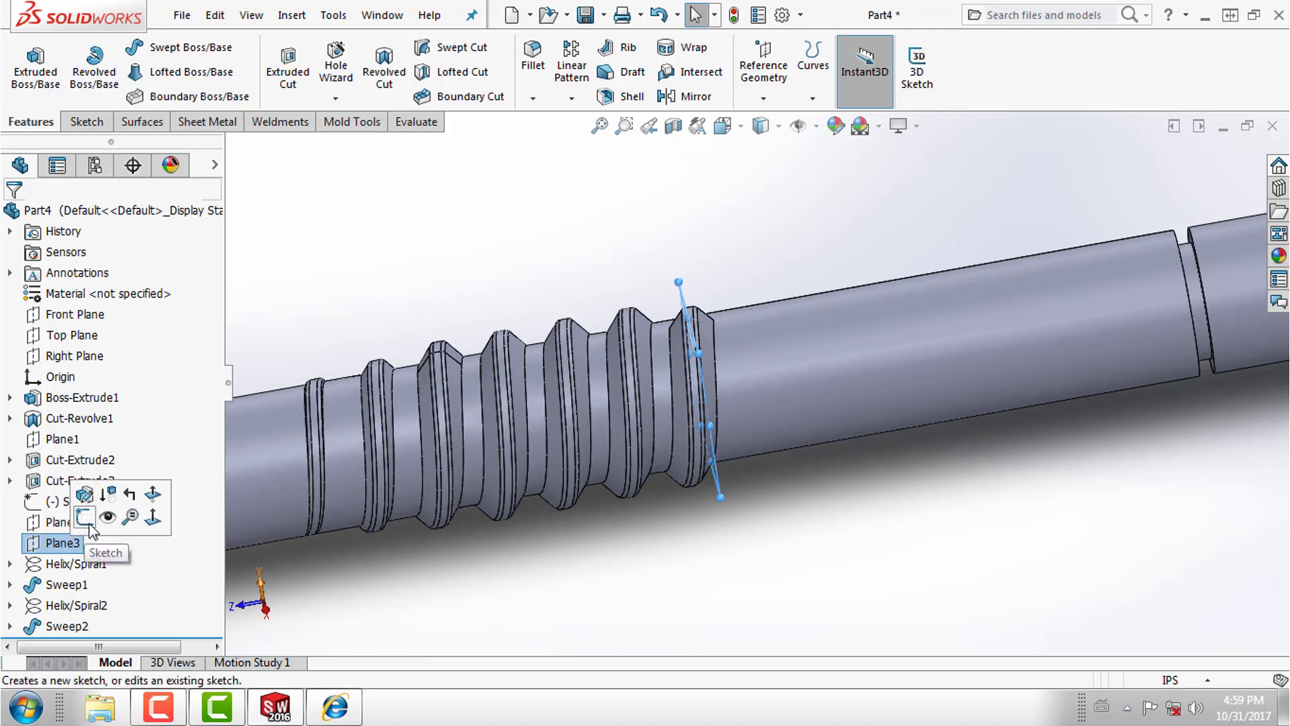
# Create Sketch10 on Plane3 with a 0.580in circle converted from the groove edge.
pyautogui.click(85, 519)
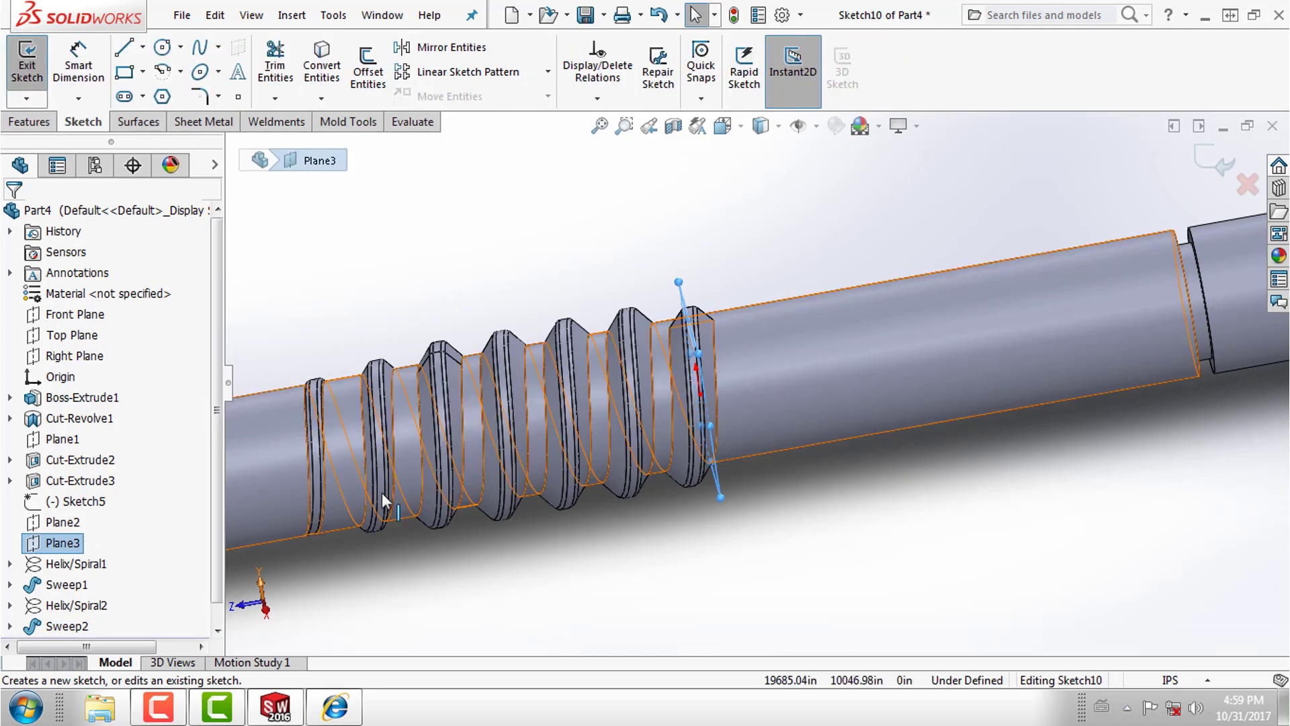
pyautogui.scroll(2, 907, 404)
pyautogui.scroll(-2, 1057, 352)
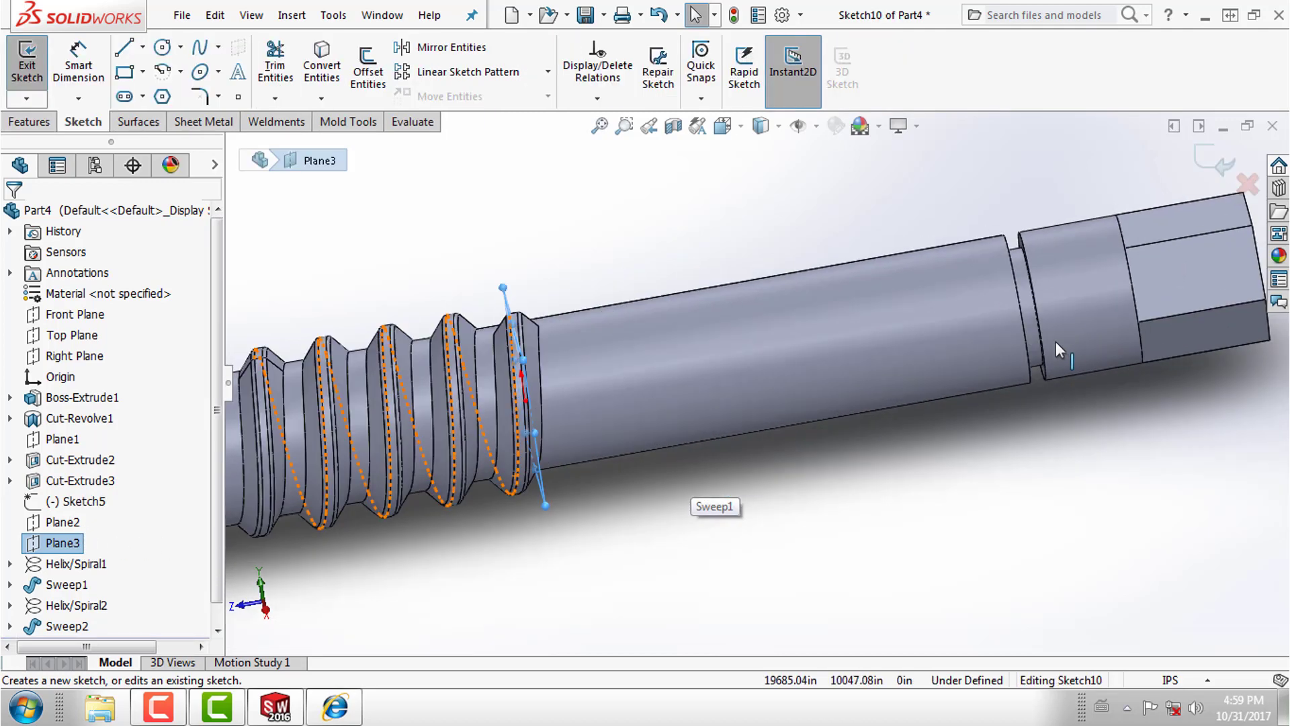
pyautogui.click(1028, 356)
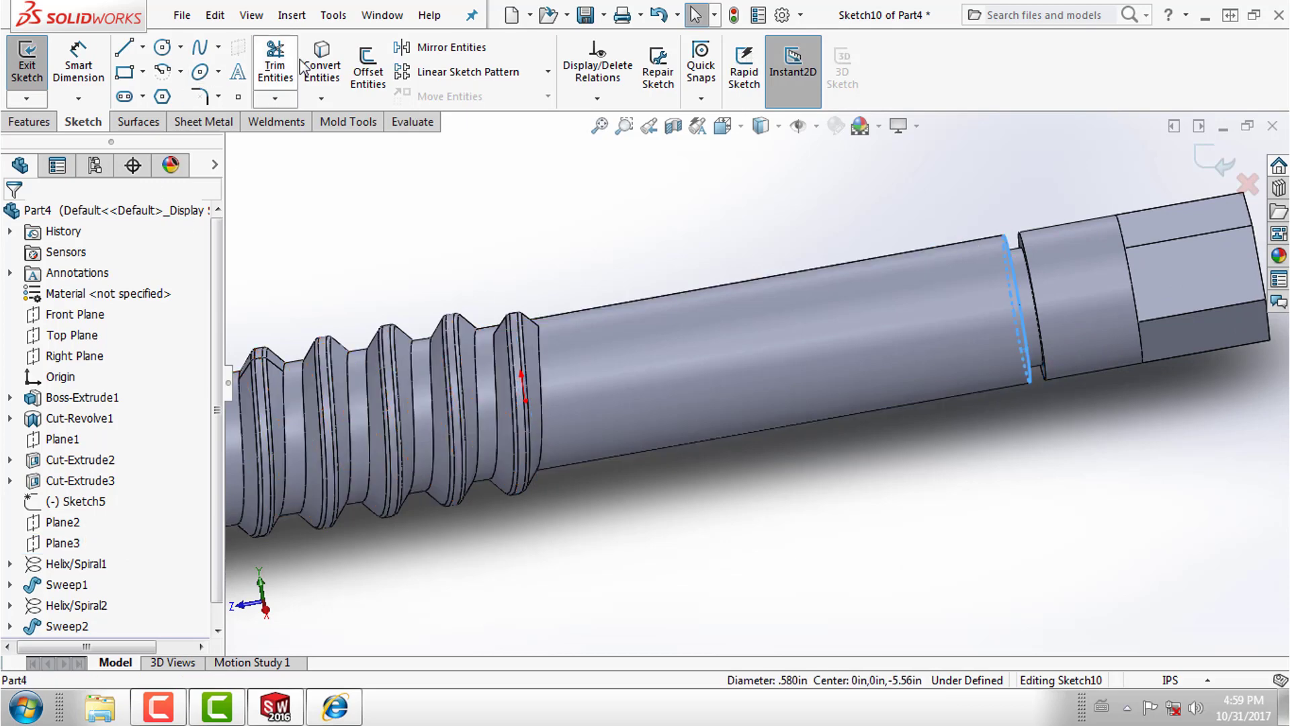
pyautogui.click(322, 65)
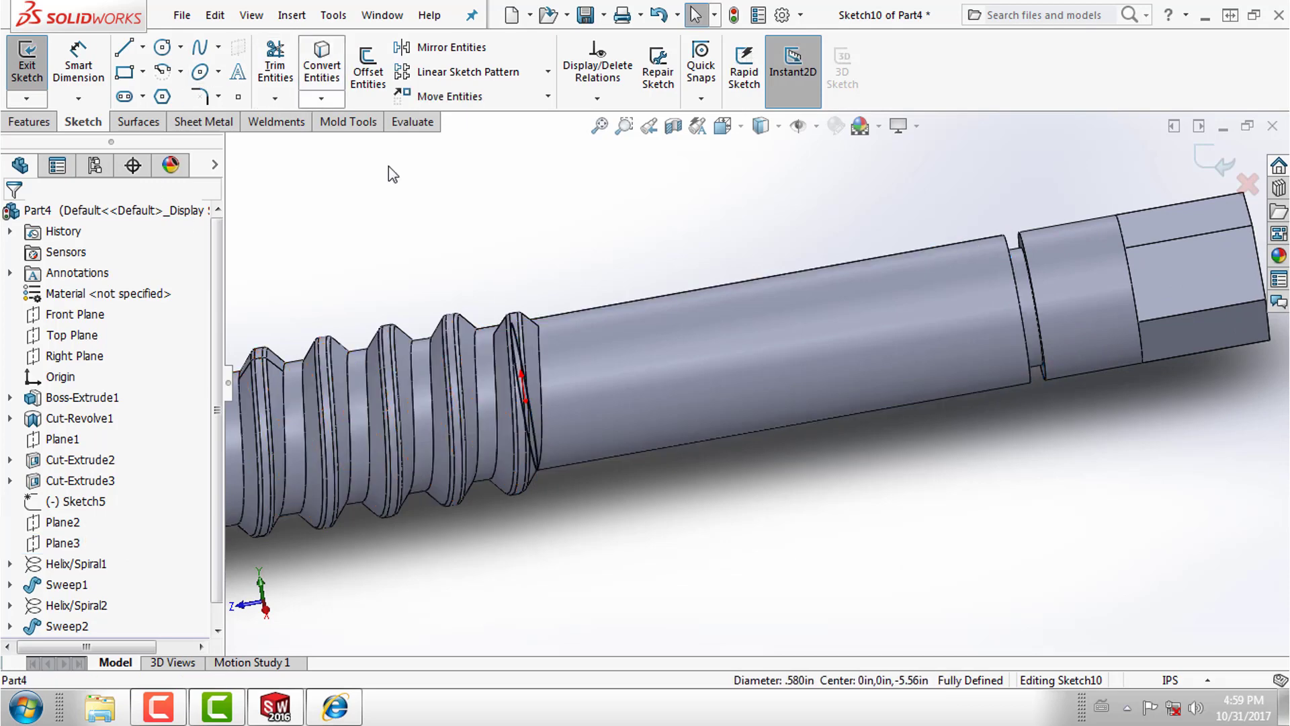
pyautogui.click(43, 123)
pyautogui.click(813, 98)
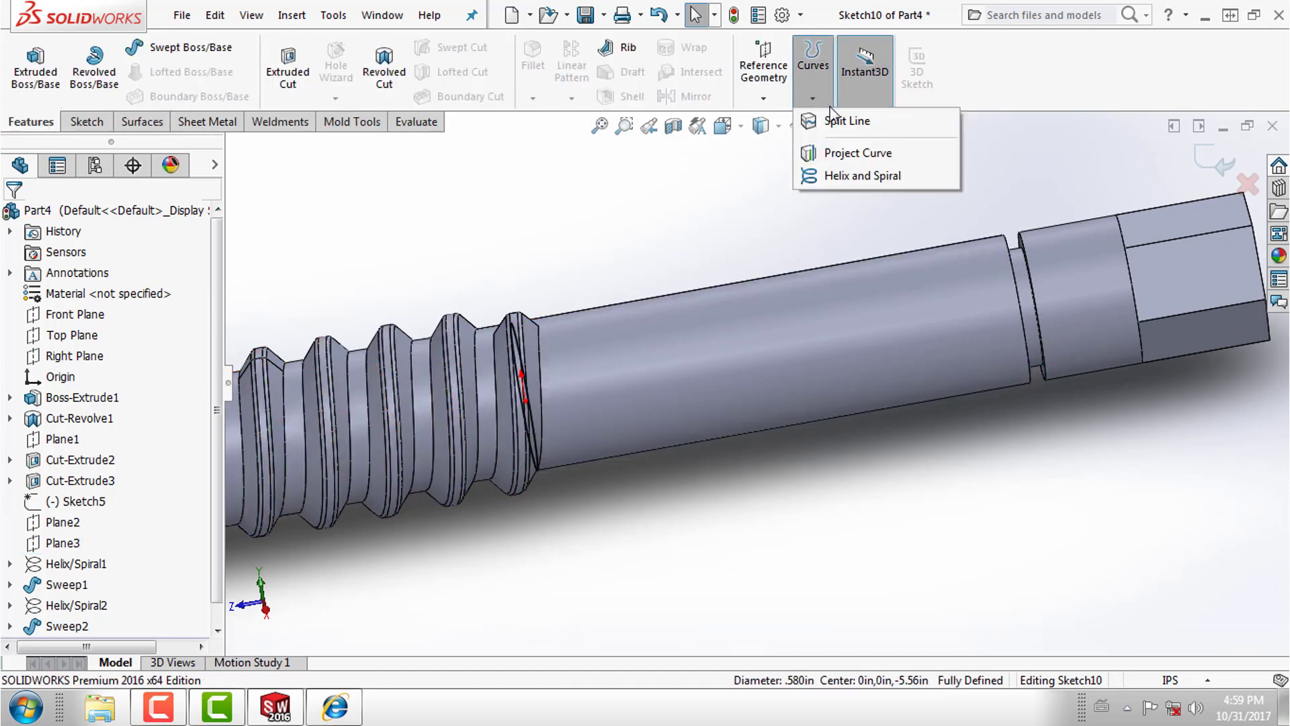
# Add a reversed counterclockwise helix on Sketch10: 0.625in height, 0.25in pitch, 7° taper.
pyautogui.click(858, 179)
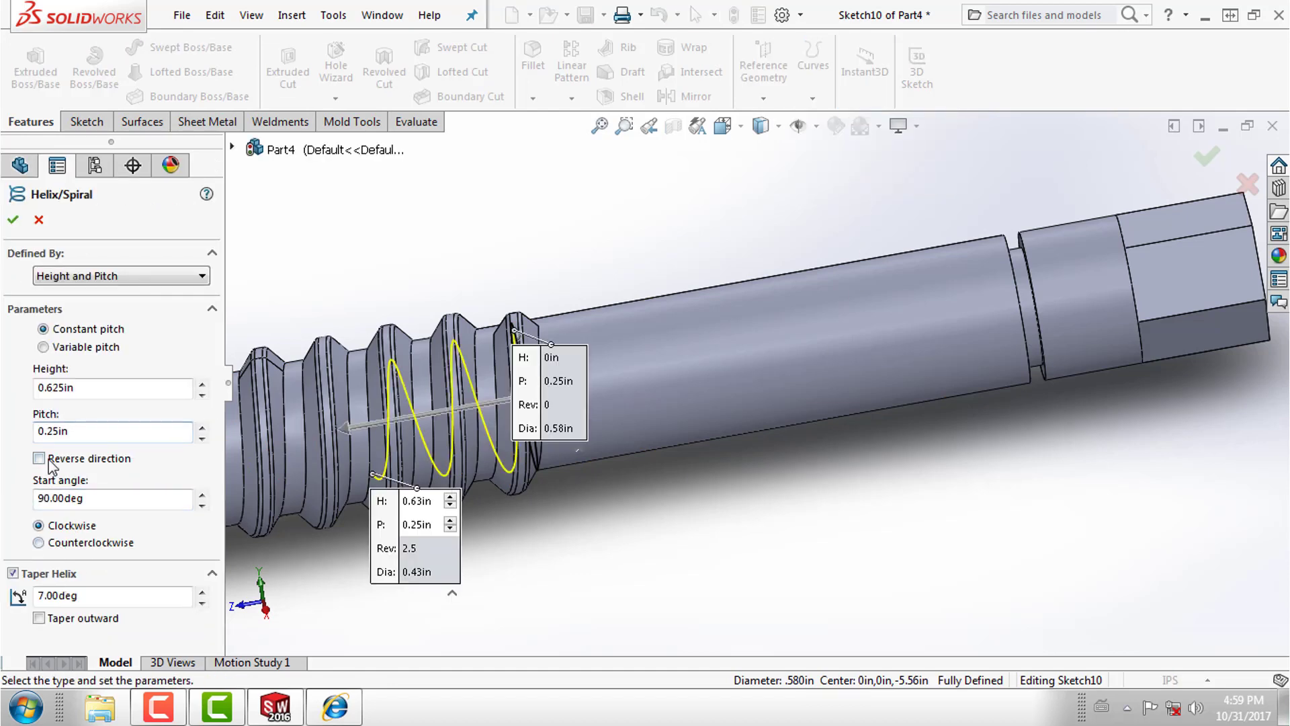
pyautogui.click(39, 459)
pyautogui.scroll(2, 439, 515)
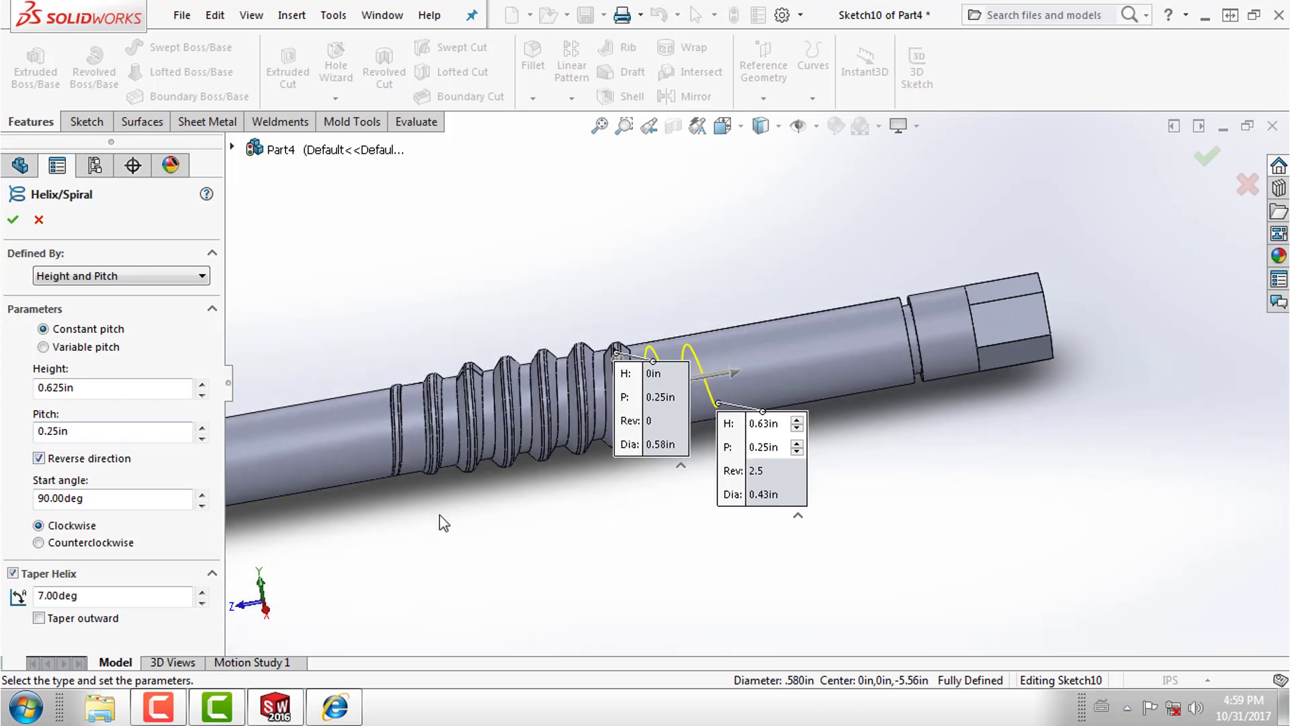
pyautogui.scroll(-2, 473, 454)
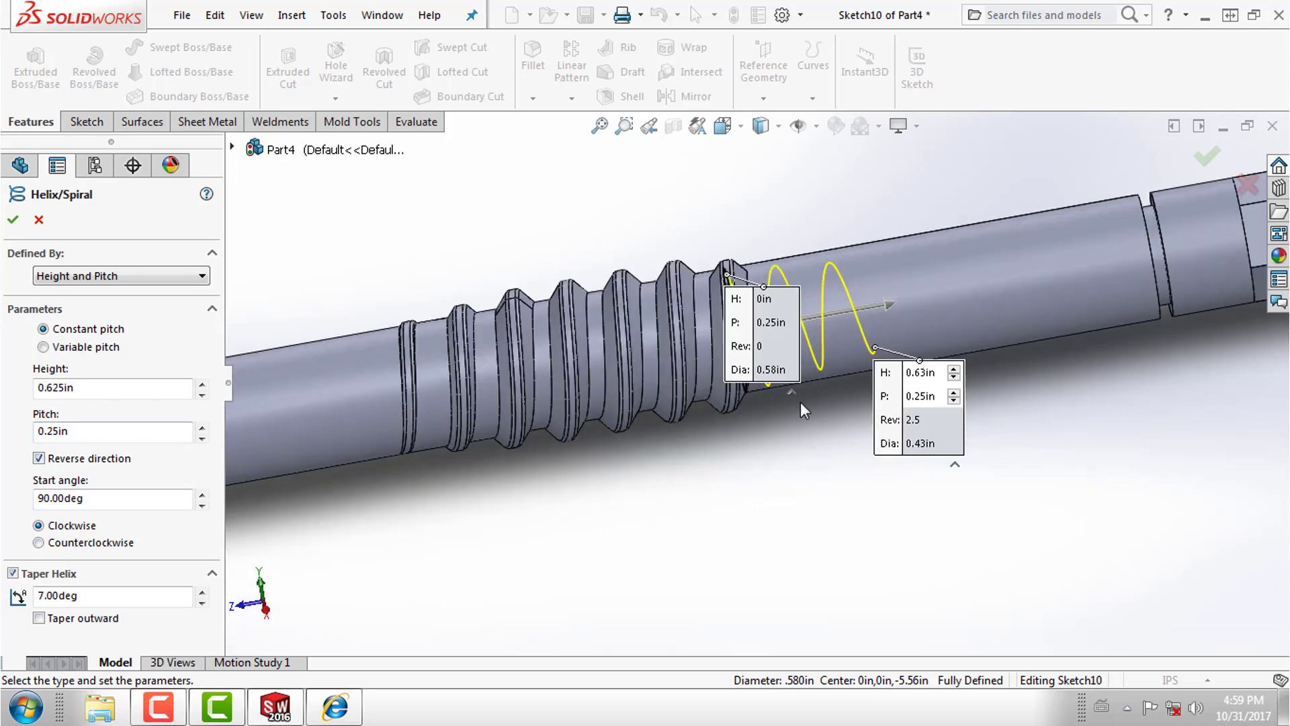
pyautogui.moveTo(746, 432); pyautogui.dragTo(625, 312, button='middle')
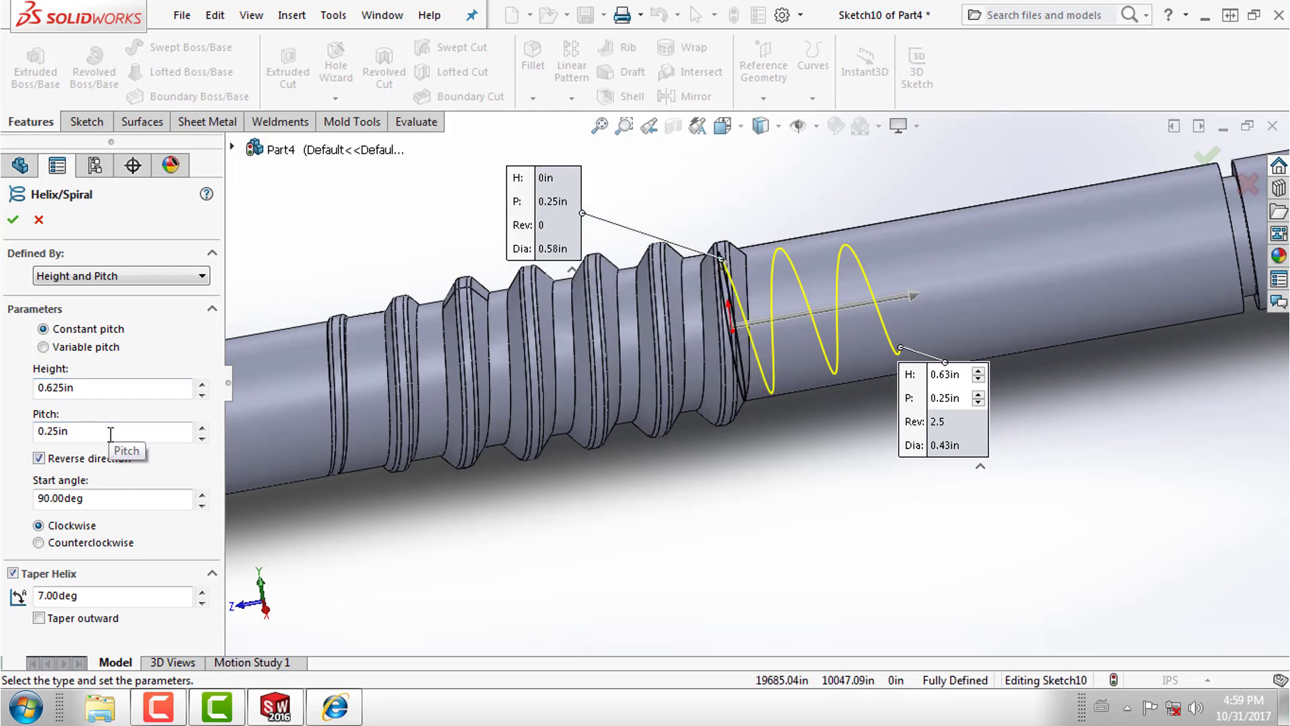
pyautogui.moveTo(813, 408); pyautogui.dragTo(754, 420, button='middle')
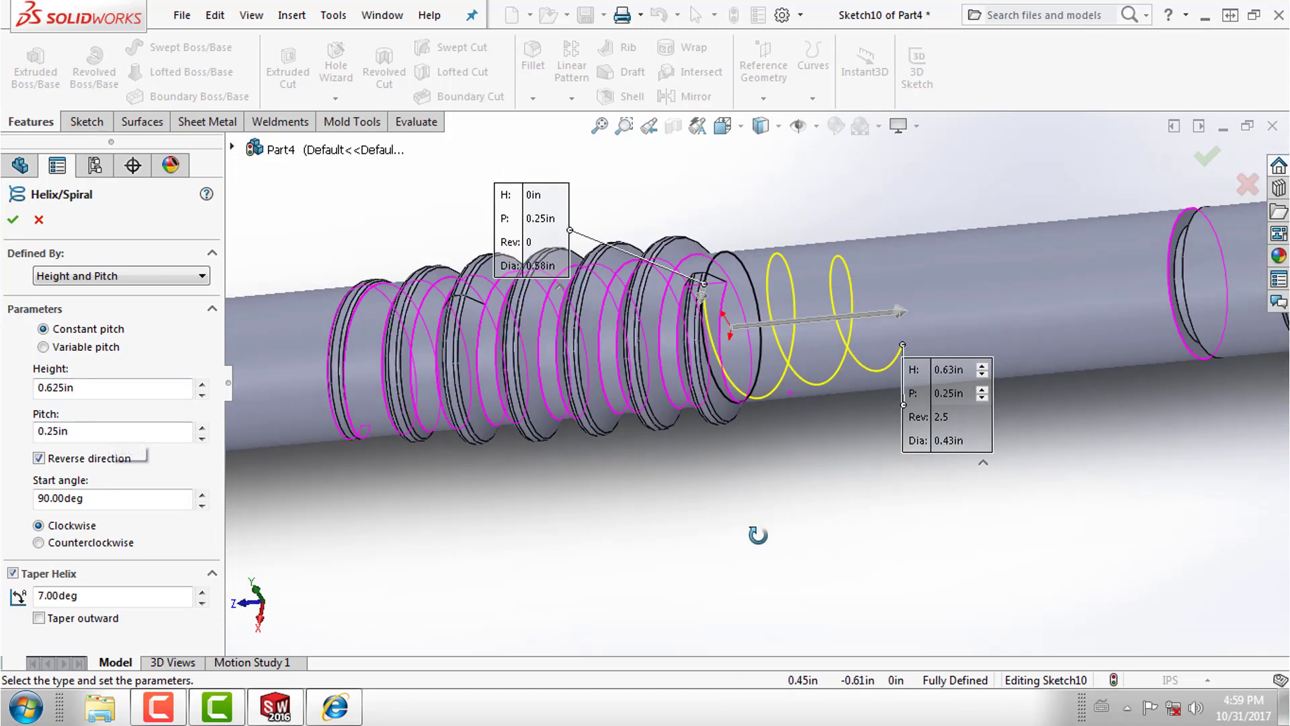
pyautogui.scroll(-1, 693, 297)
pyautogui.scroll(-1, 698, 307)
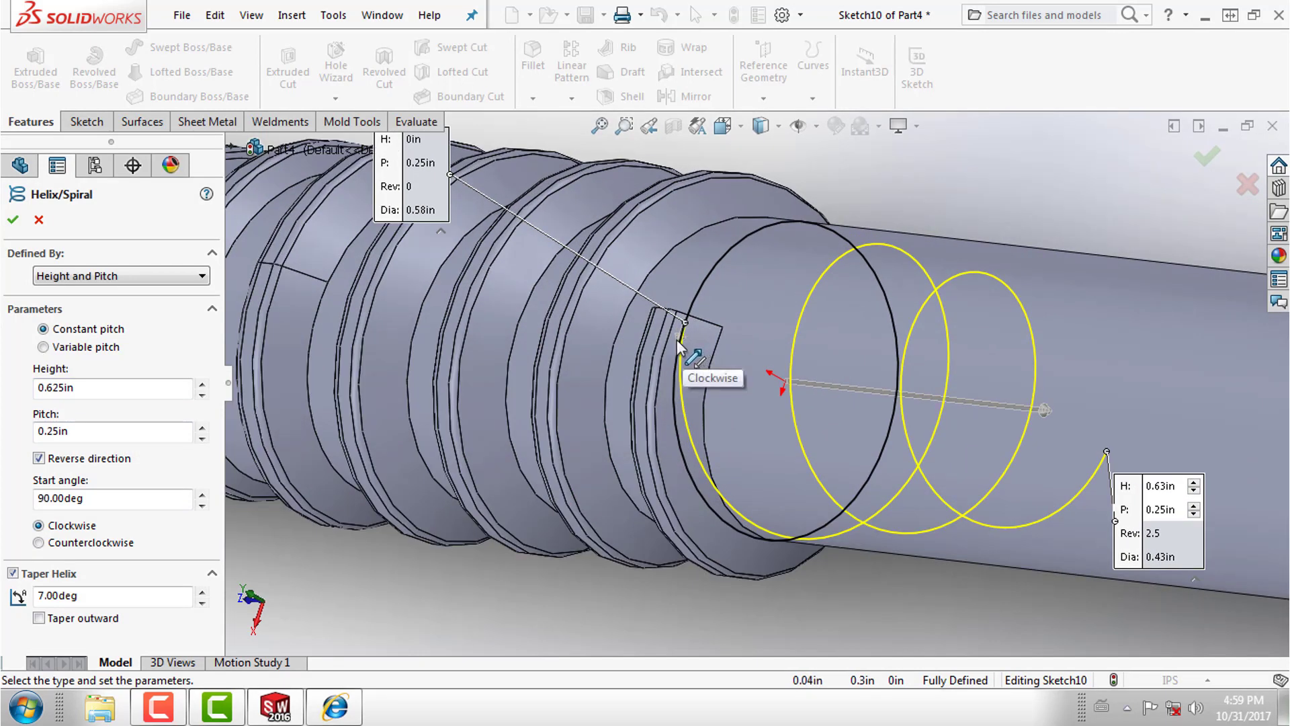
pyautogui.click(678, 340)
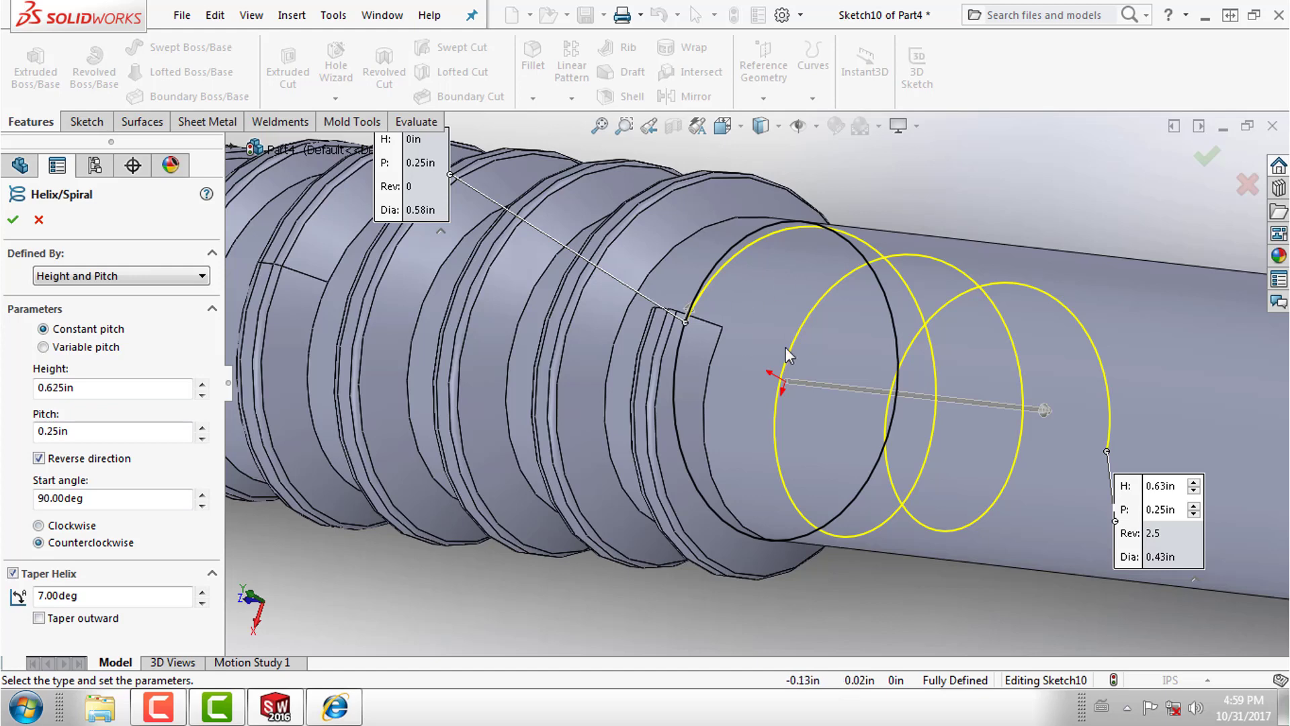
pyautogui.scroll(2, 789, 369)
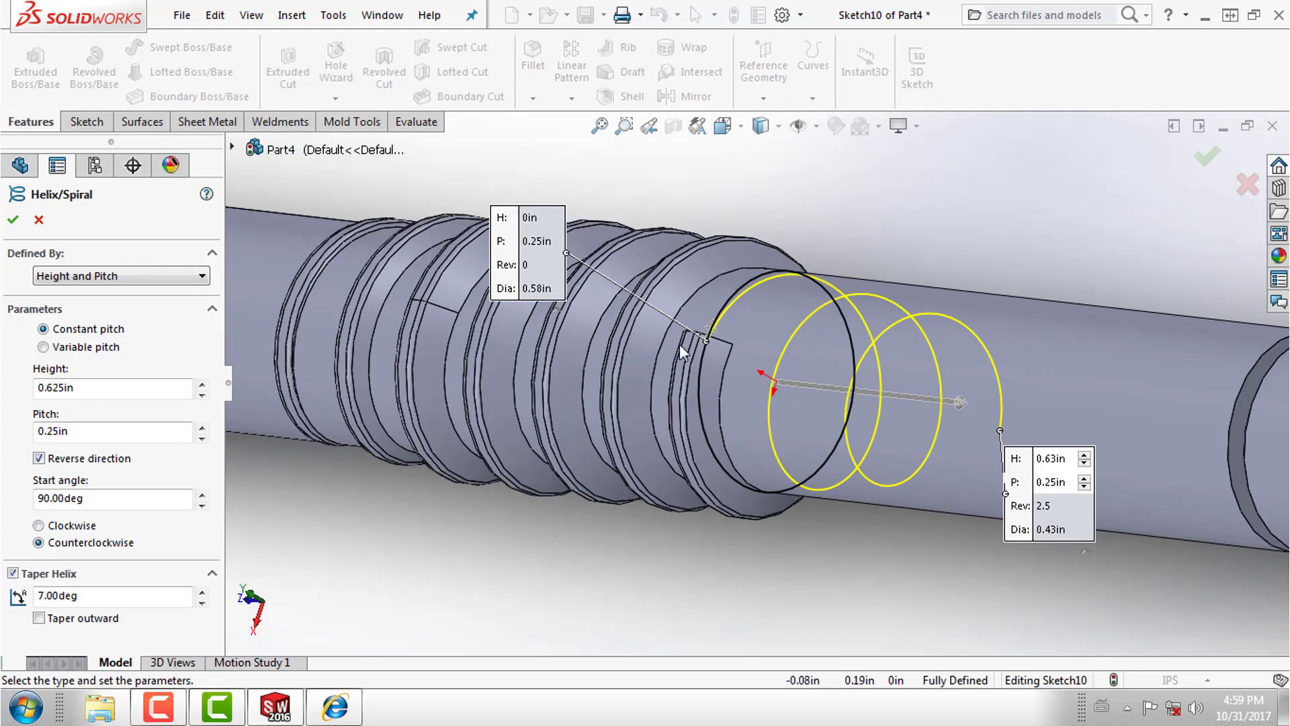
pyautogui.click(21, 226)
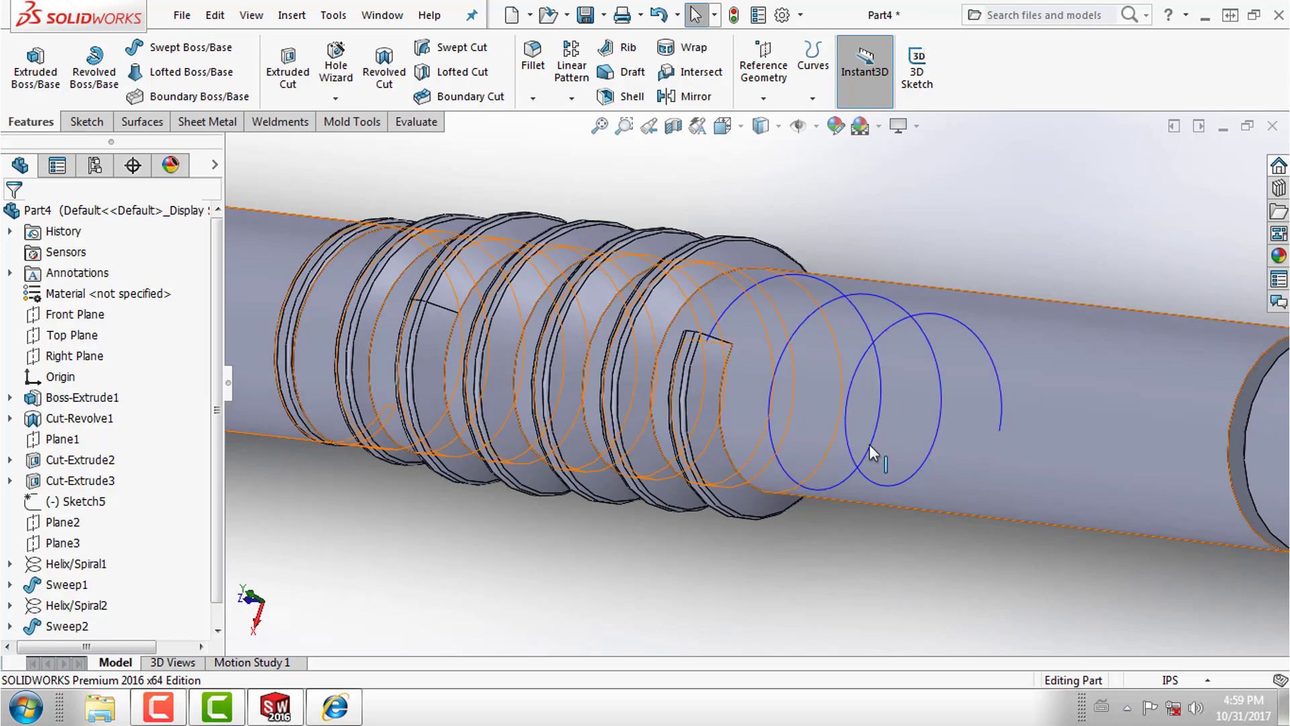
# Copy the first thread's end-face trapezoid outline into a new fully defined Sketch11.
pyautogui.moveTo(894, 396)
pyautogui.mouseDown(button='middle')
pyautogui.moveTo(860, 444)
pyautogui.moveTo(827, 433)
pyautogui.moveTo(746, 461)
pyautogui.moveTo(929, 461)
pyautogui.mouseUp(button='middle')
pyautogui.moveTo(1091, 389); pyautogui.dragTo(1106, 392, button='middle')
pyautogui.scroll(3, 1126, 227)
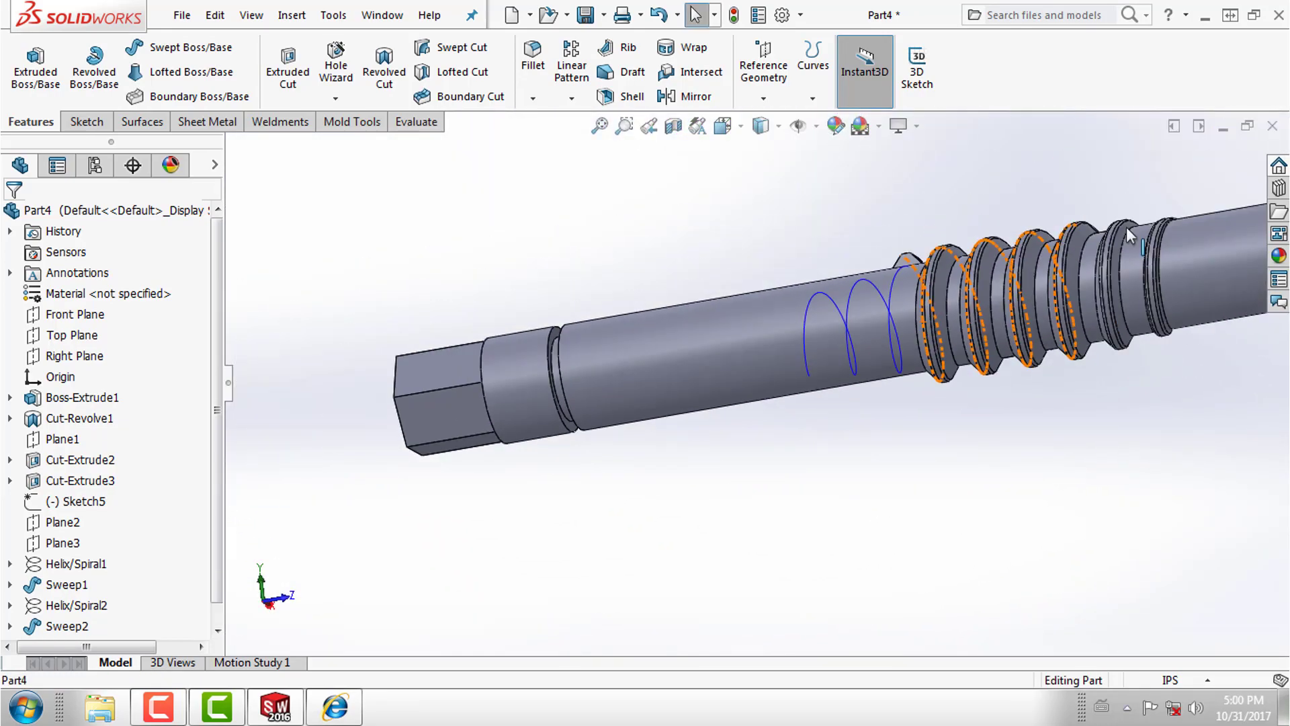
pyautogui.scroll(-5, 766, 337)
pyautogui.scroll(-3, 574, 372)
pyautogui.scroll(3, 574, 372)
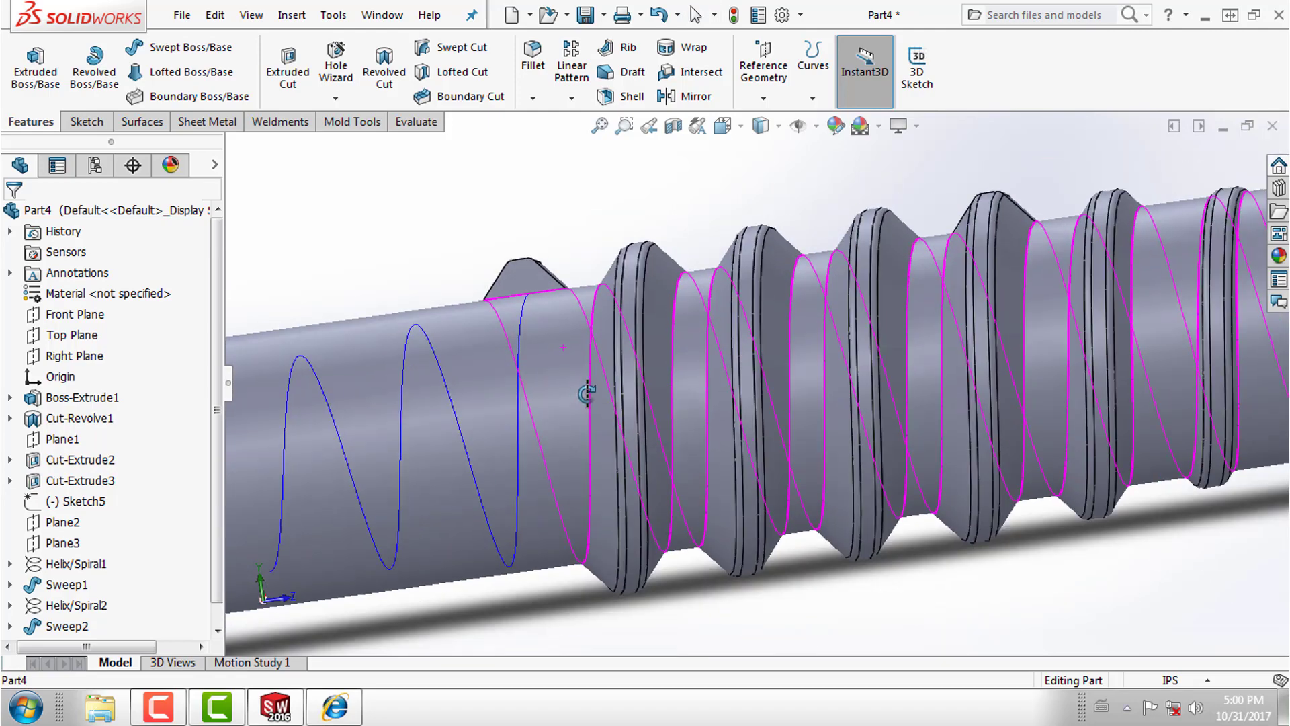
pyautogui.scroll(-4, 550, 329)
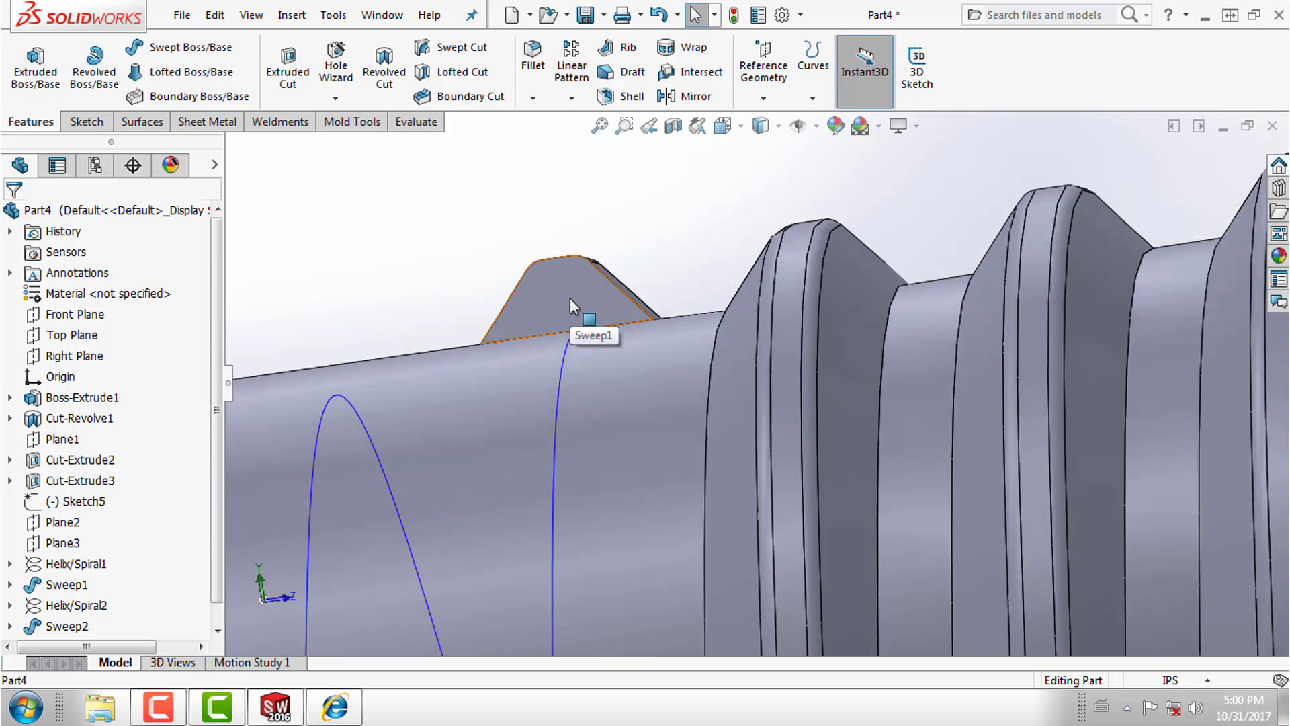
pyautogui.click(570, 304)
pyautogui.click(642, 244)
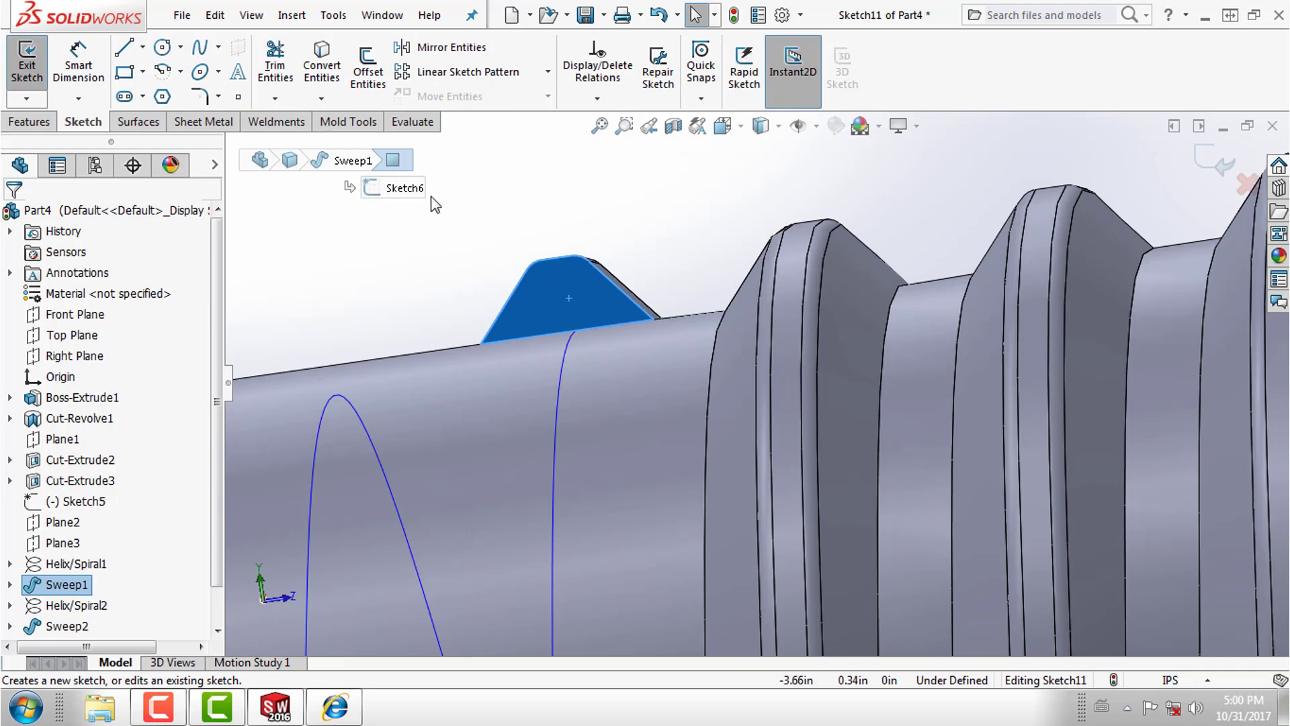
pyautogui.click(322, 64)
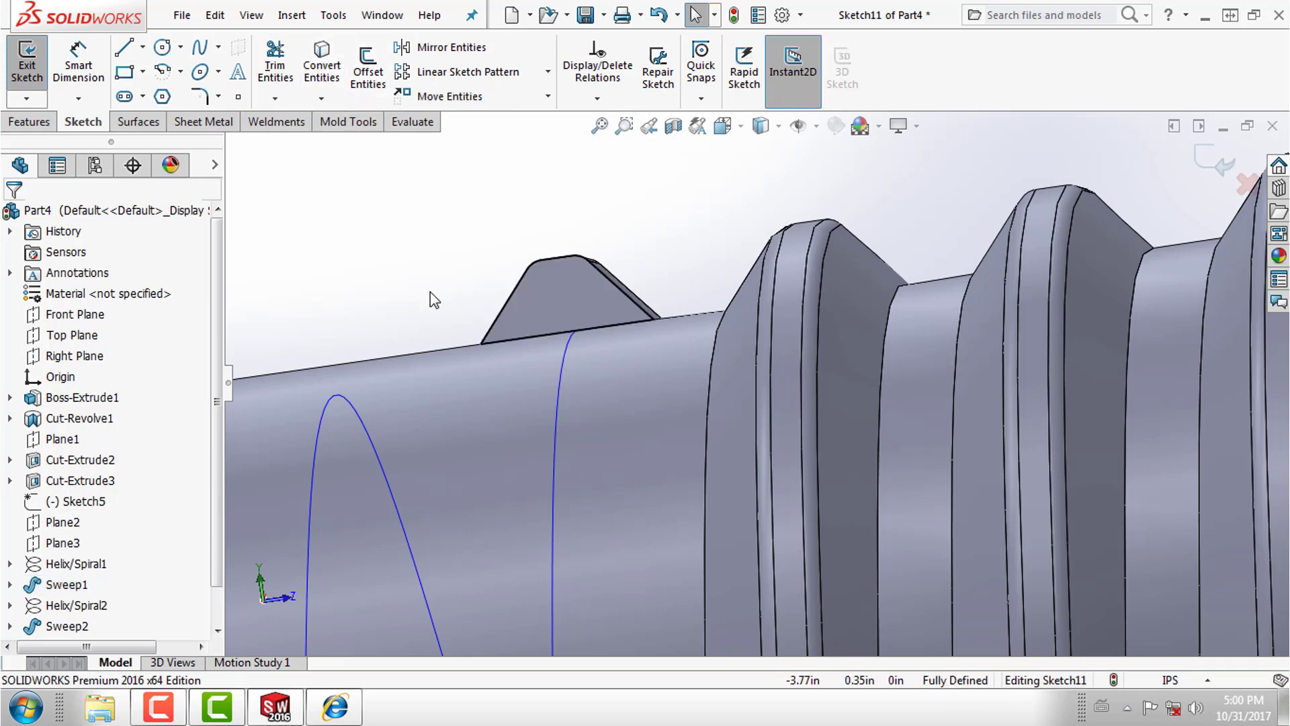
pyautogui.click(29, 122)
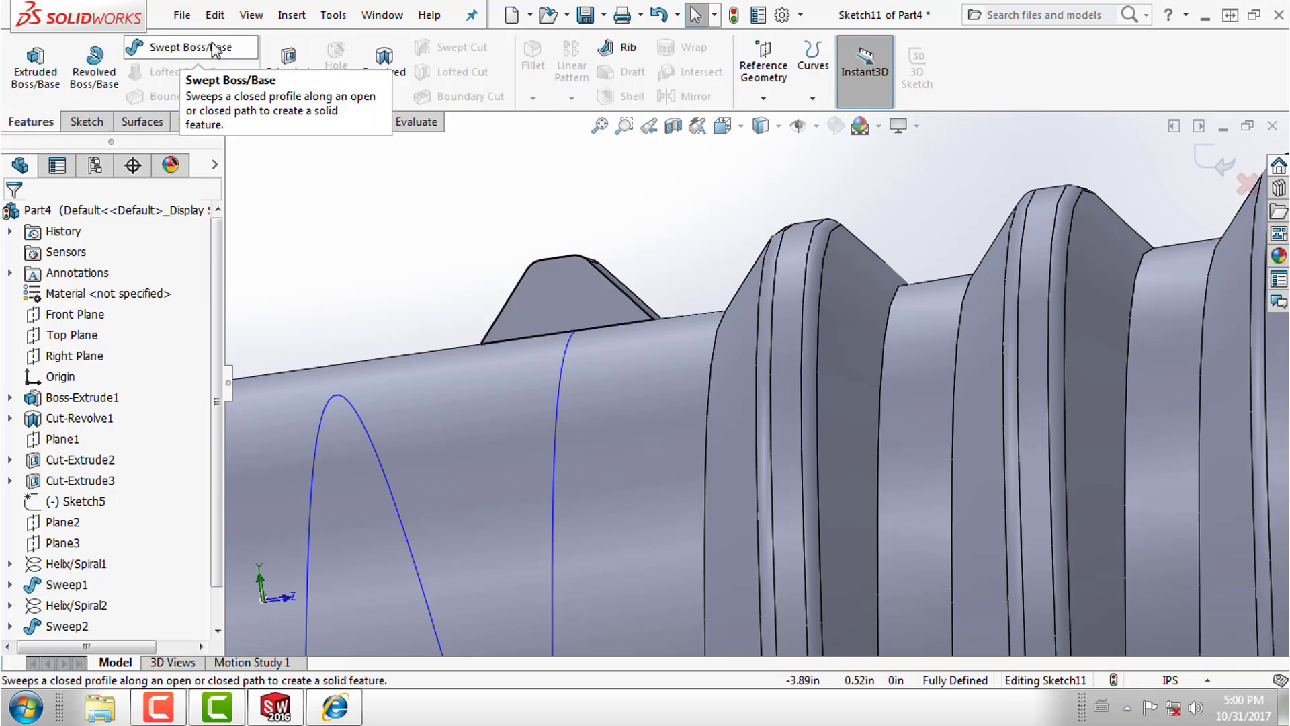
# Sweep Sketch11 along Helix/Spiral3 to create the third tapered thread, Sweep3.
pyautogui.click(213, 50)
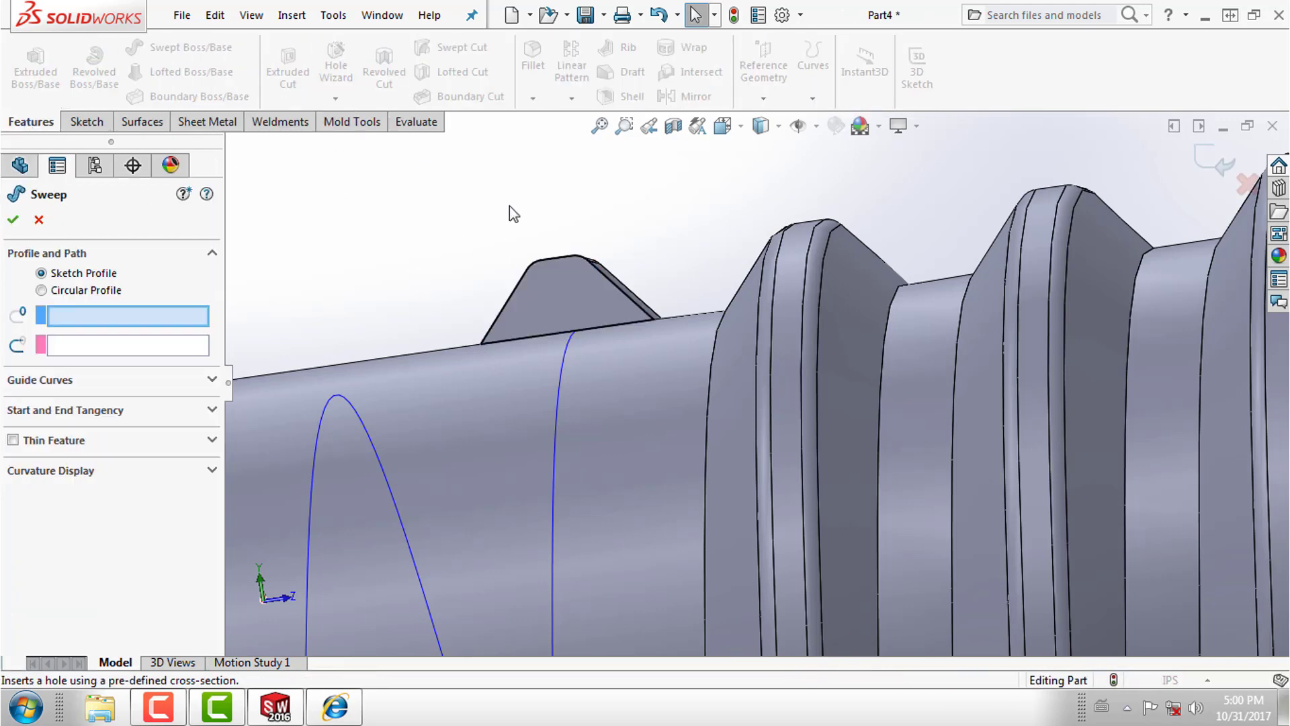
pyautogui.click(627, 301)
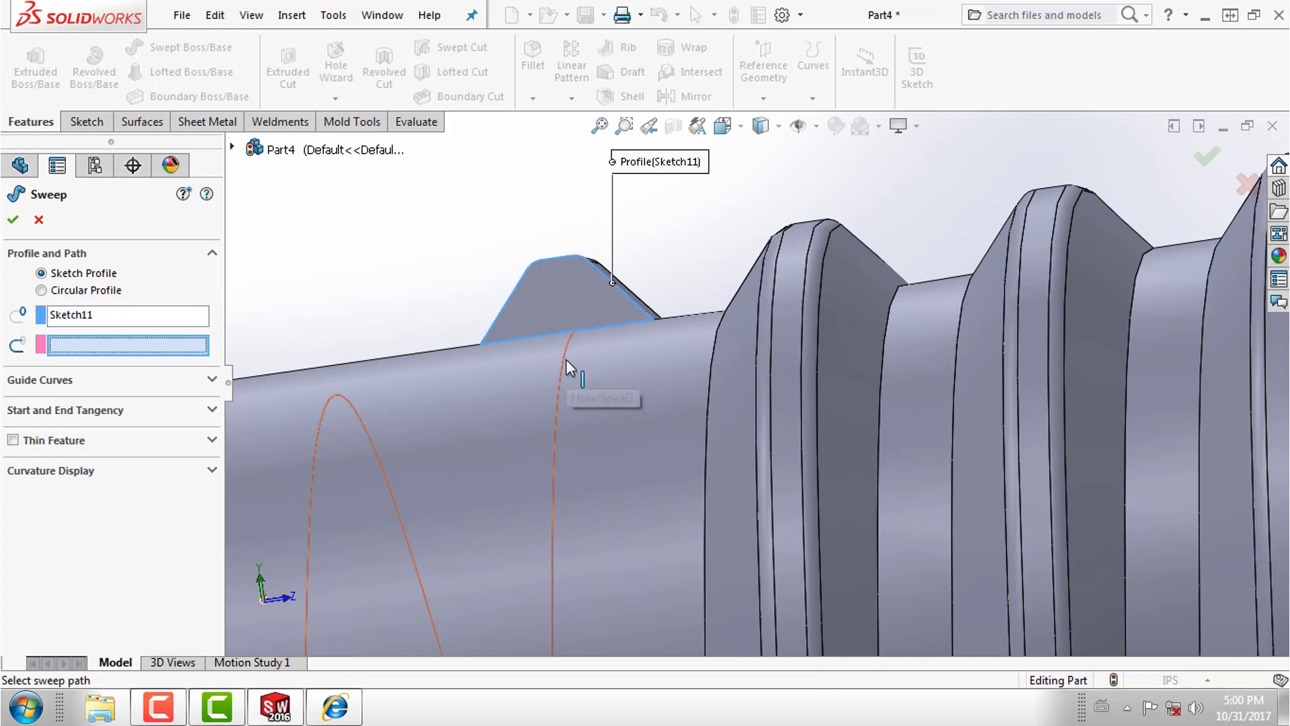
pyautogui.click(573, 384)
pyautogui.scroll(5, 570, 471)
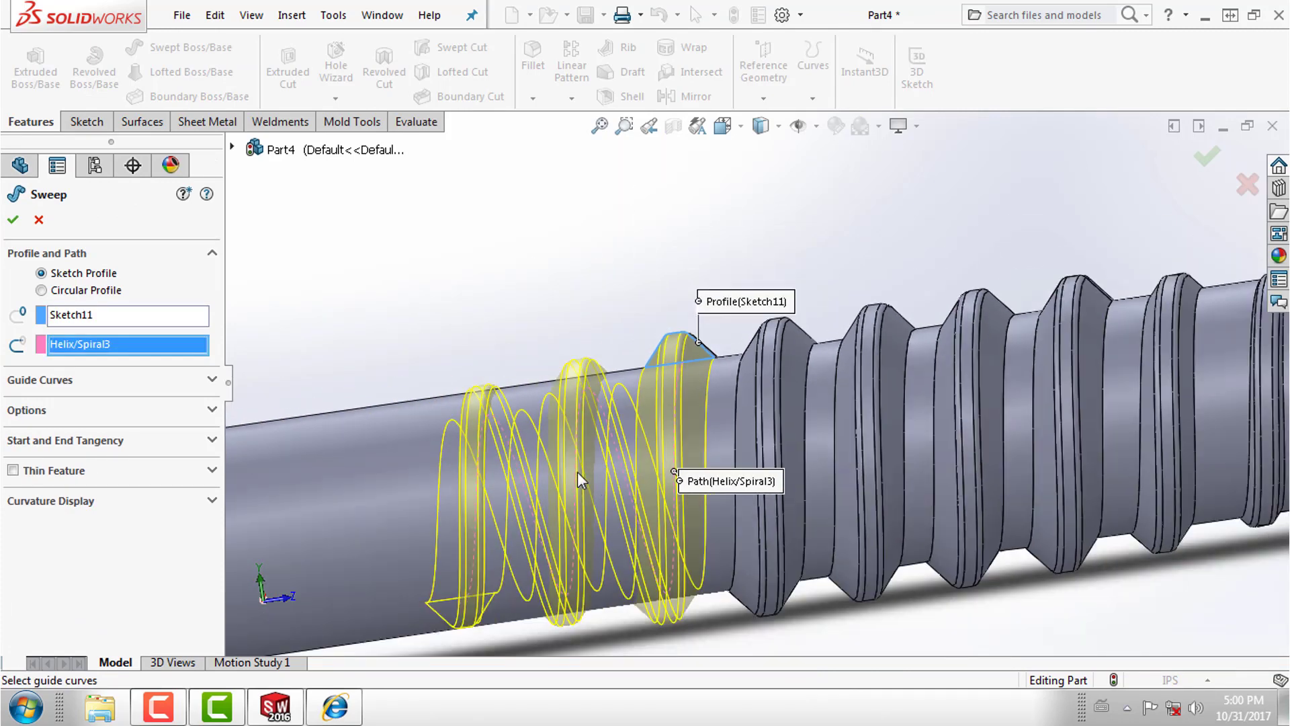
pyautogui.click(15, 222)
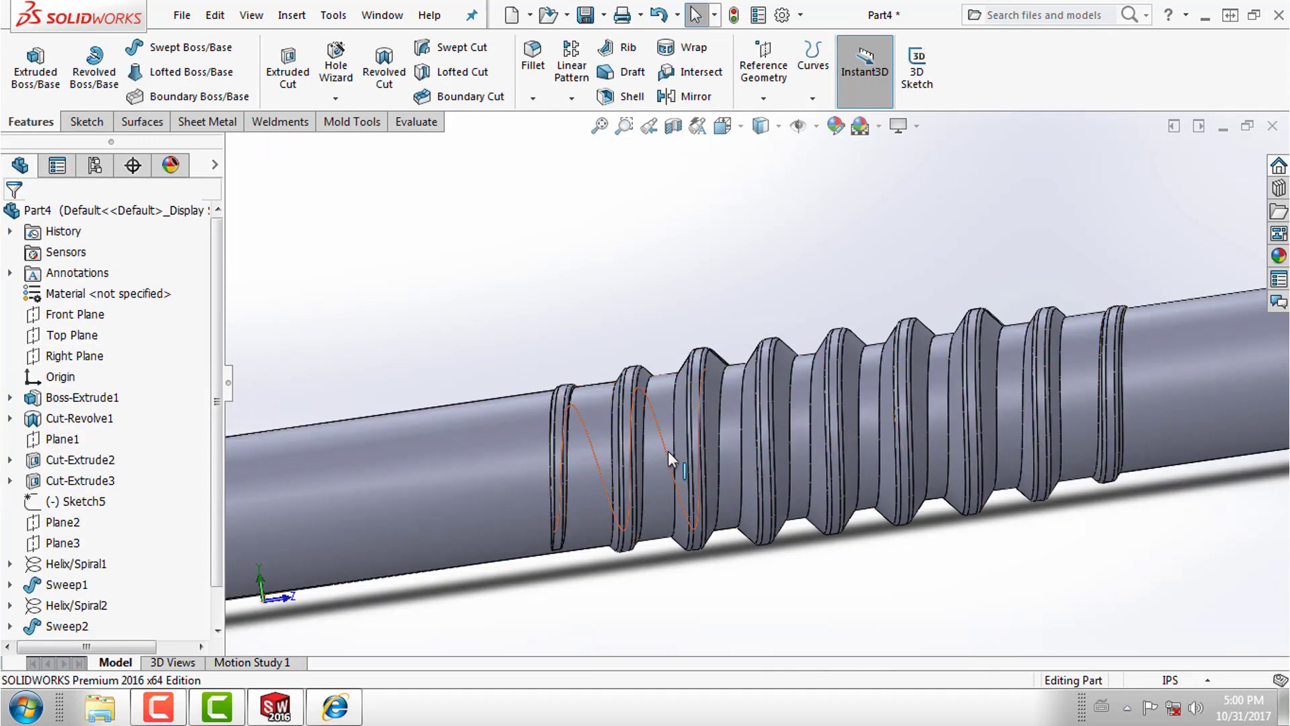
# Hide Helix/Spiral3, refit and orbit the shaft, then bring up the Offset Shaft Complete1.PDF drawing.
pyautogui.rightClick(668, 455)
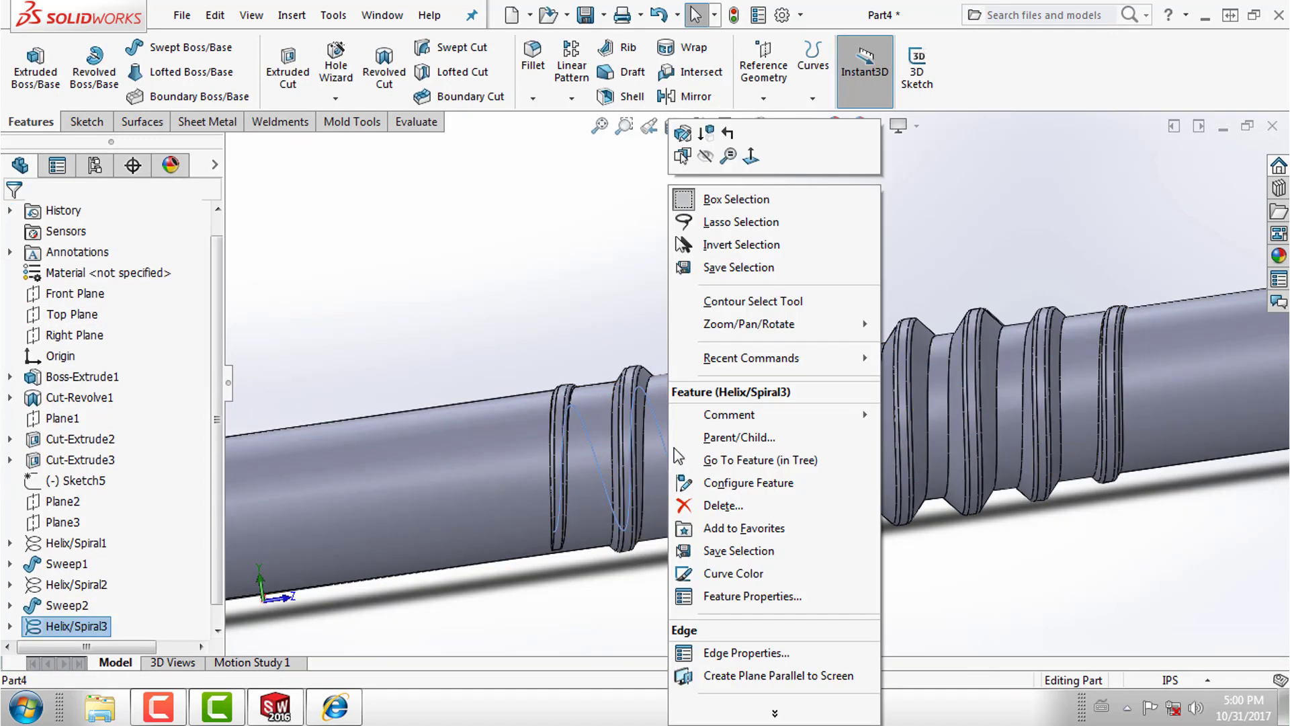
pyautogui.click(706, 156)
pyautogui.press('f')
pyautogui.moveTo(883, 459)
pyautogui.mouseDown(button='middle')
pyautogui.moveTo(921, 520)
pyautogui.moveTo(889, 445)
pyautogui.moveTo(987, 406)
pyautogui.moveTo(1075, 406)
pyautogui.moveTo(1114, 377)
pyautogui.mouseUp(button='middle')
pyautogui.scroll(-5, 867, 408)
pyautogui.scroll(-1, 700, 469)
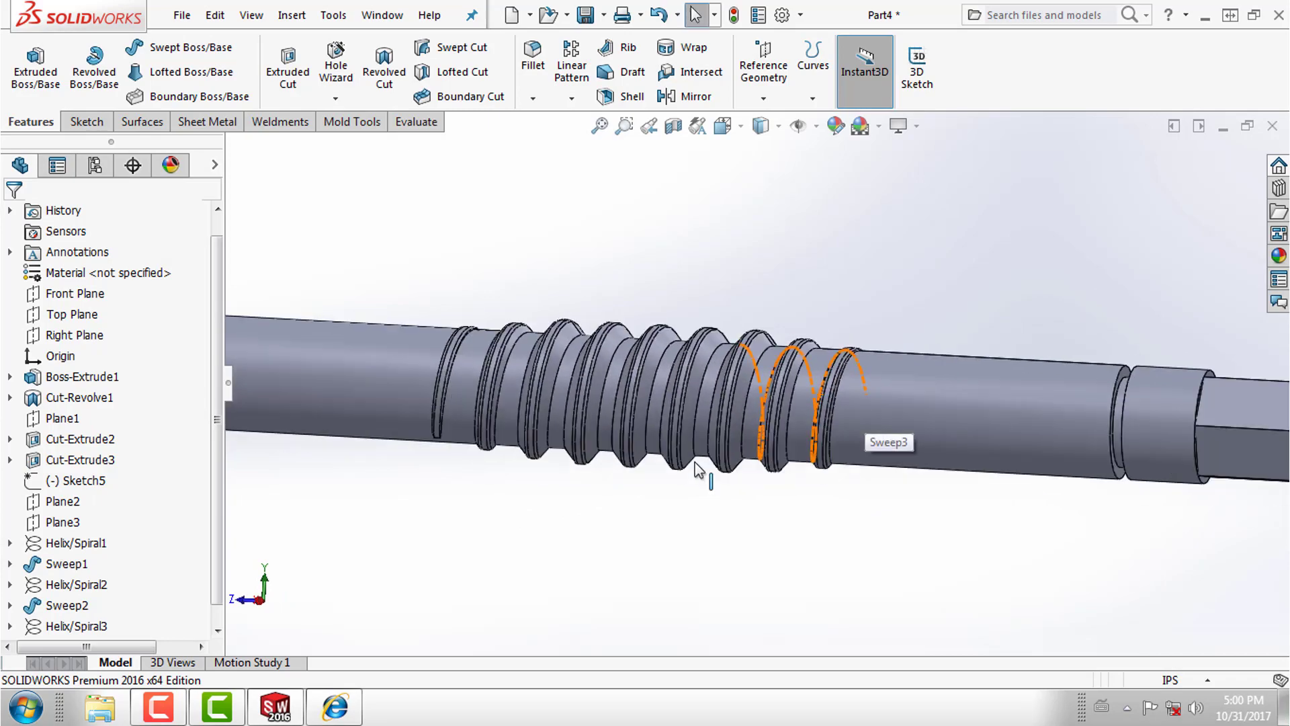
pyautogui.scroll(-1, 740, 527)
pyautogui.click(354, 721)
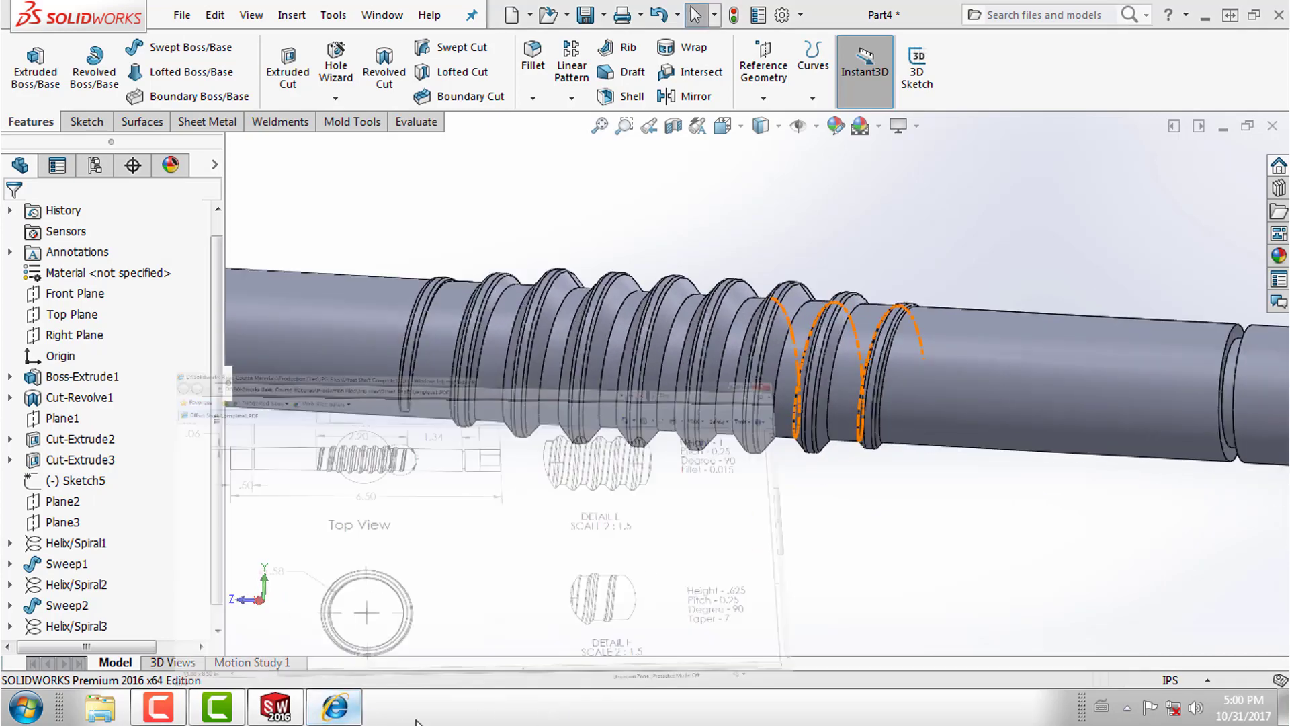